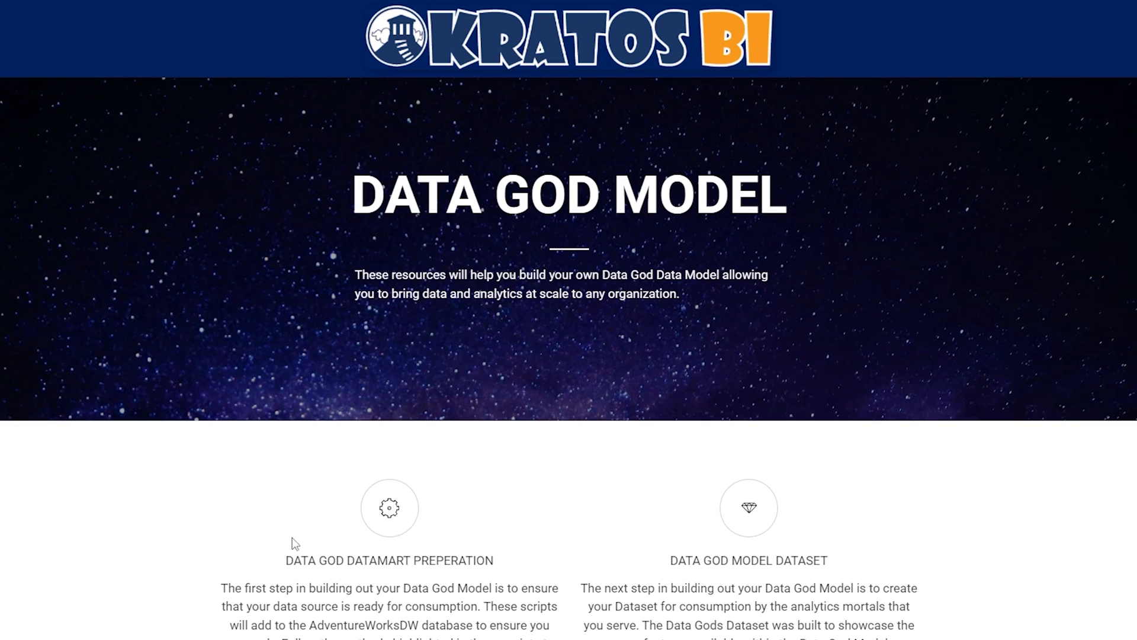
Download the Data God Views archive for the datamart preparation and open its Data God Views folder.
click(382, 524)
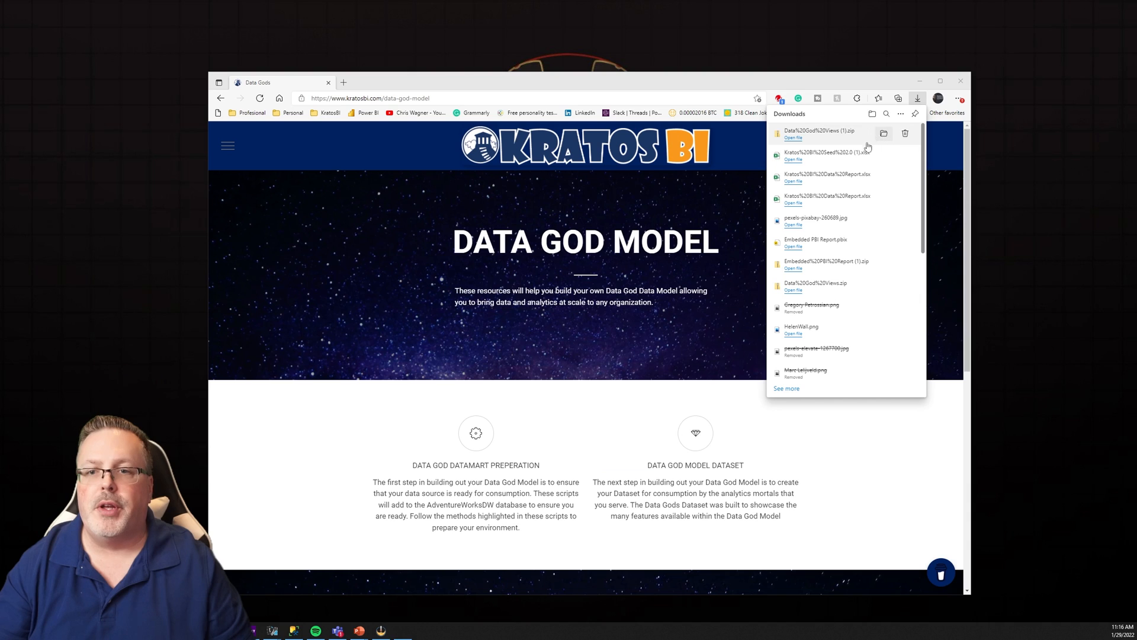
click(884, 133)
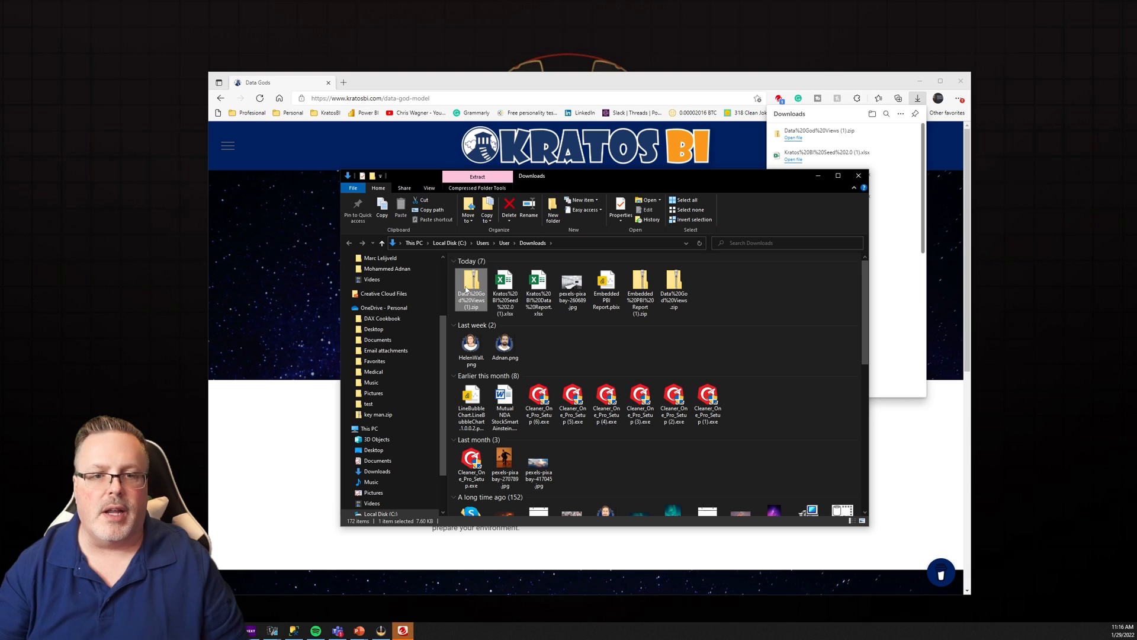
double_click(470, 284)
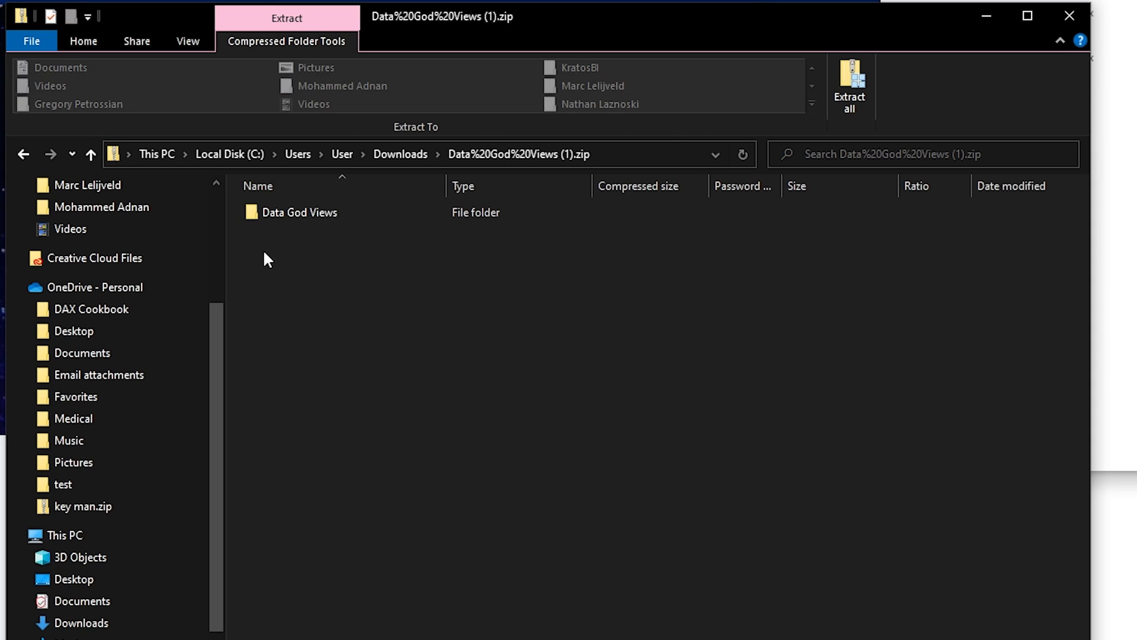
double_click(288, 218)
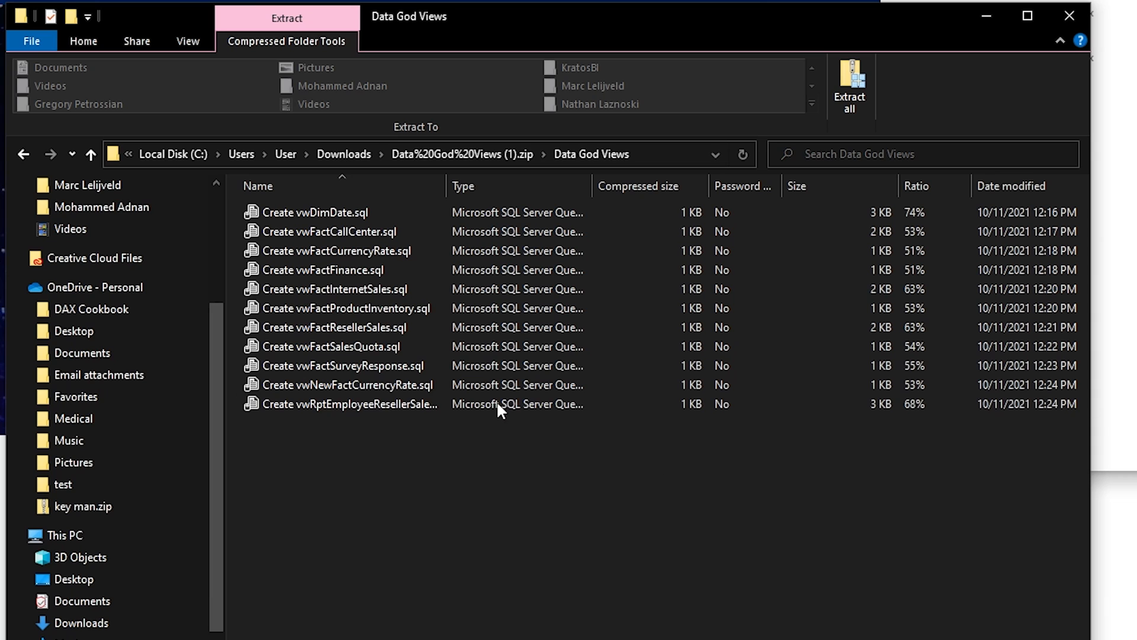
Open the Create vwNewFactCurrencyRate.sql script with Notepad to read its view definition, and minimize it when done.
click(324, 384)
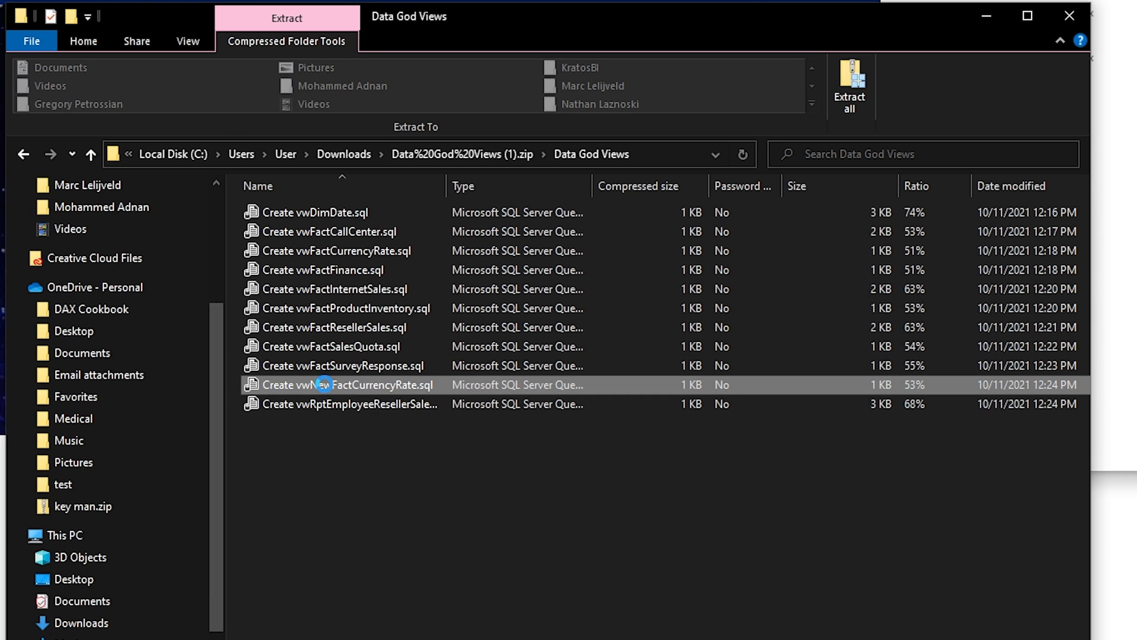
right_click(324, 384)
click(362, 399)
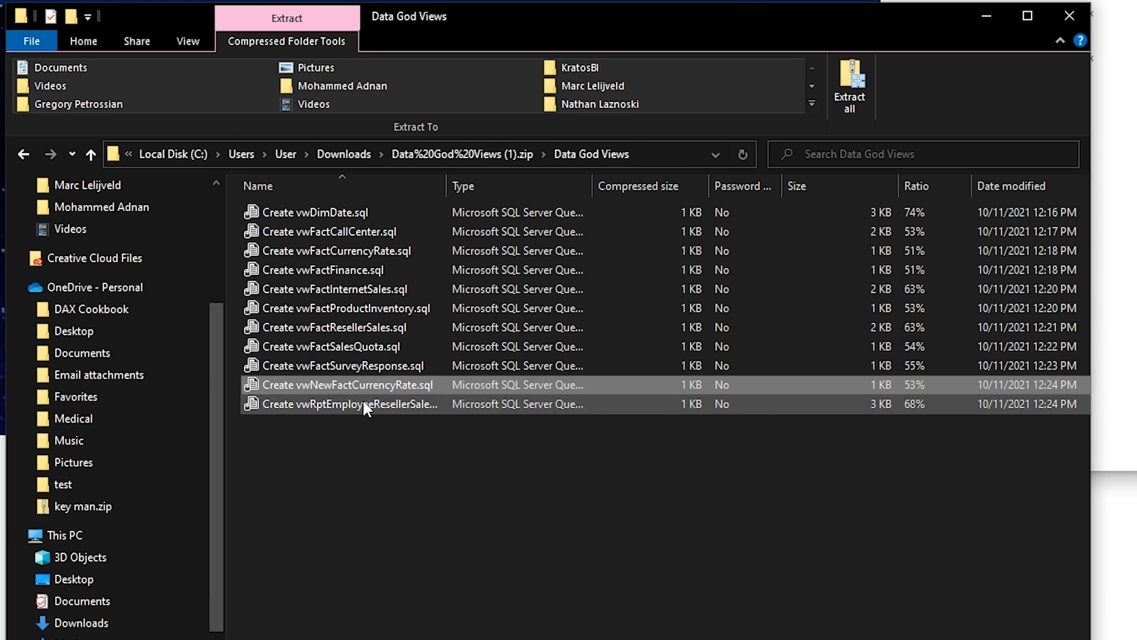
click(385, 166)
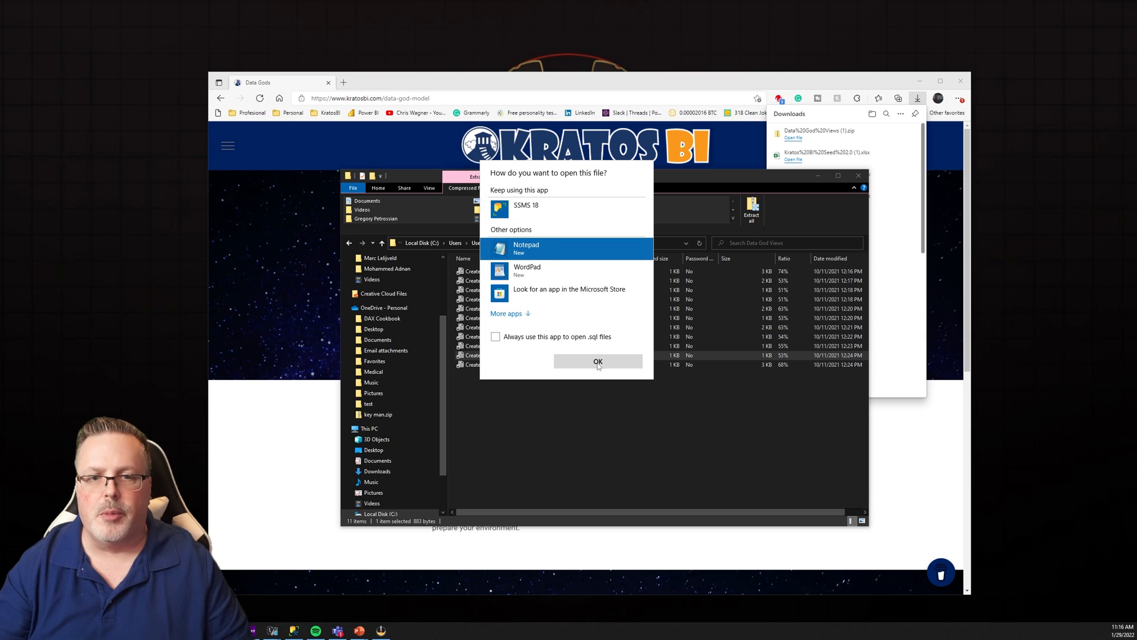
click(598, 363)
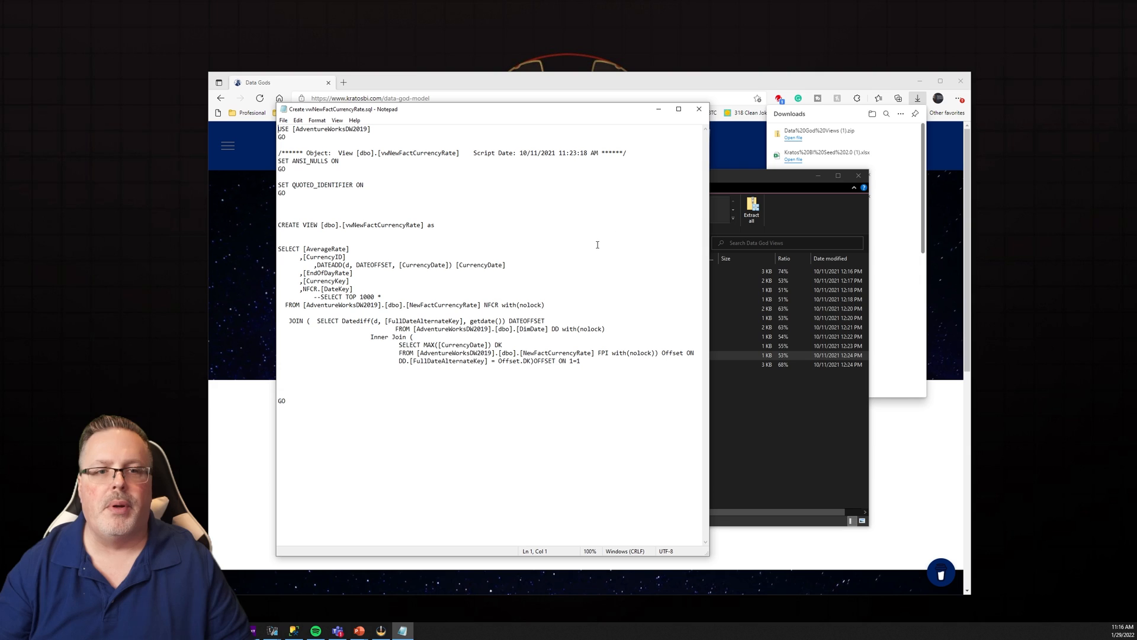
click(658, 109)
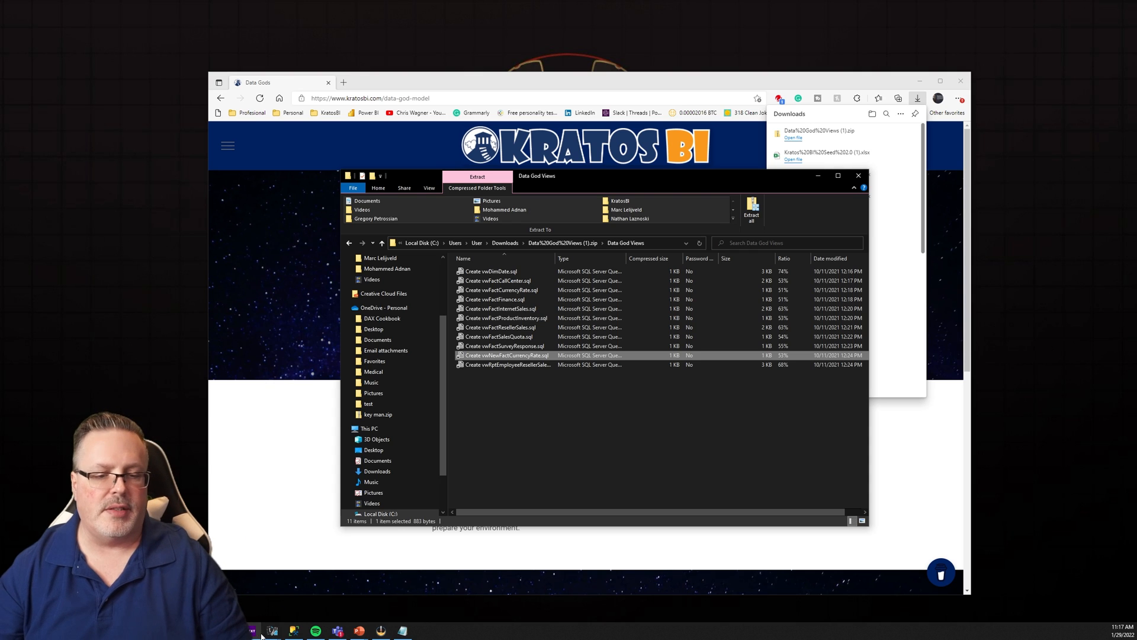
Switch to SQL Server Management Studio and connect to the localhost Database Engine with Windows Authentication.
click(293, 631)
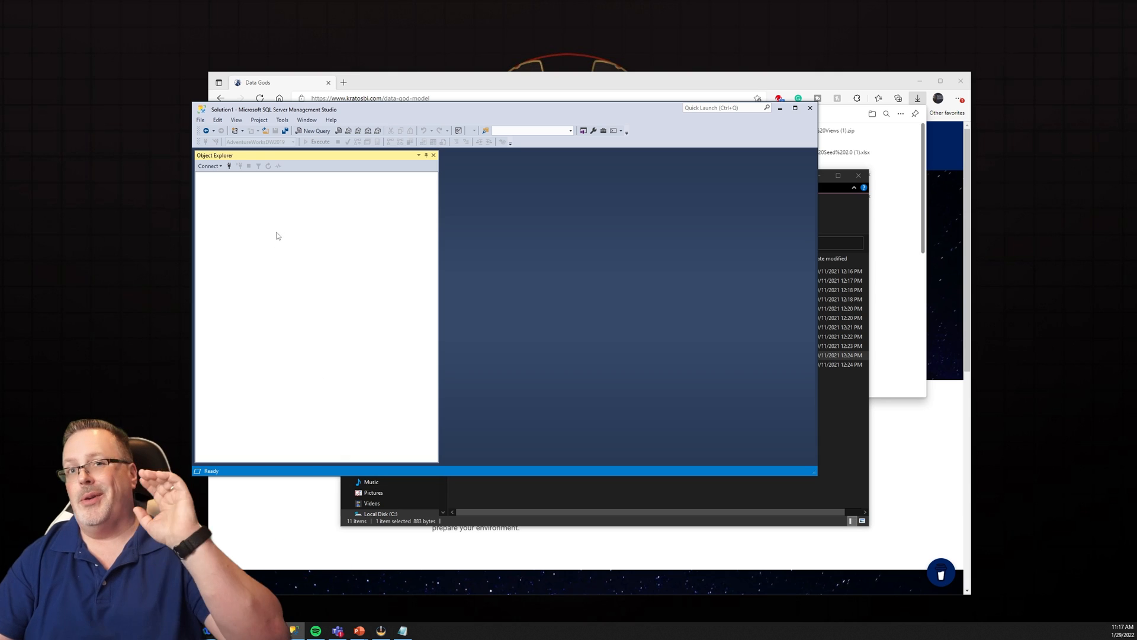
click(210, 166)
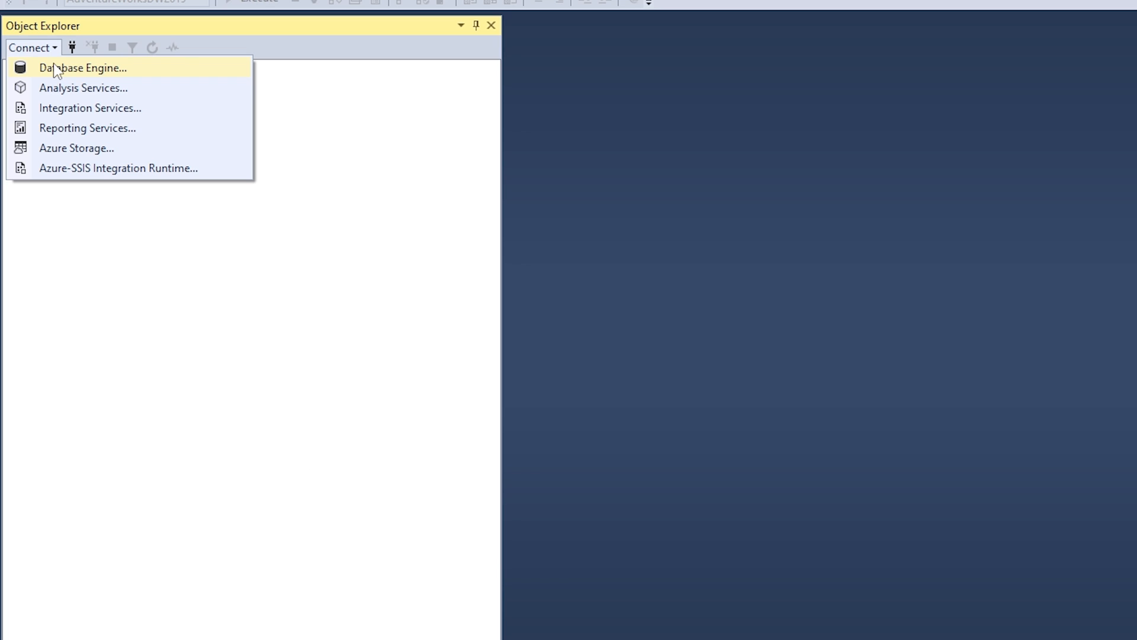
click(54, 66)
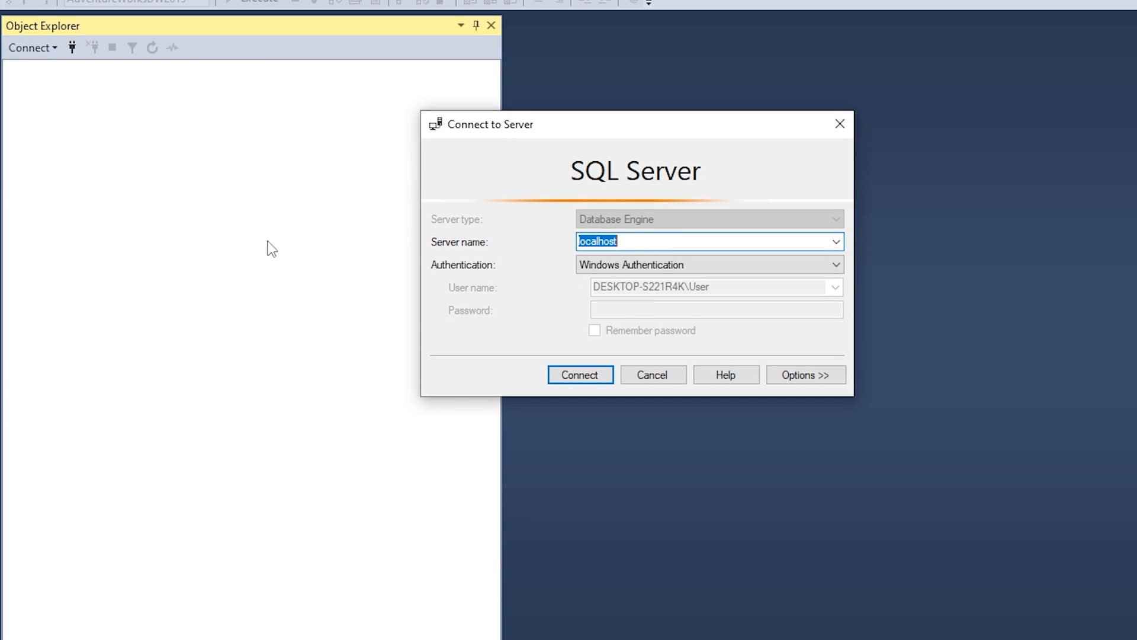
click(580, 377)
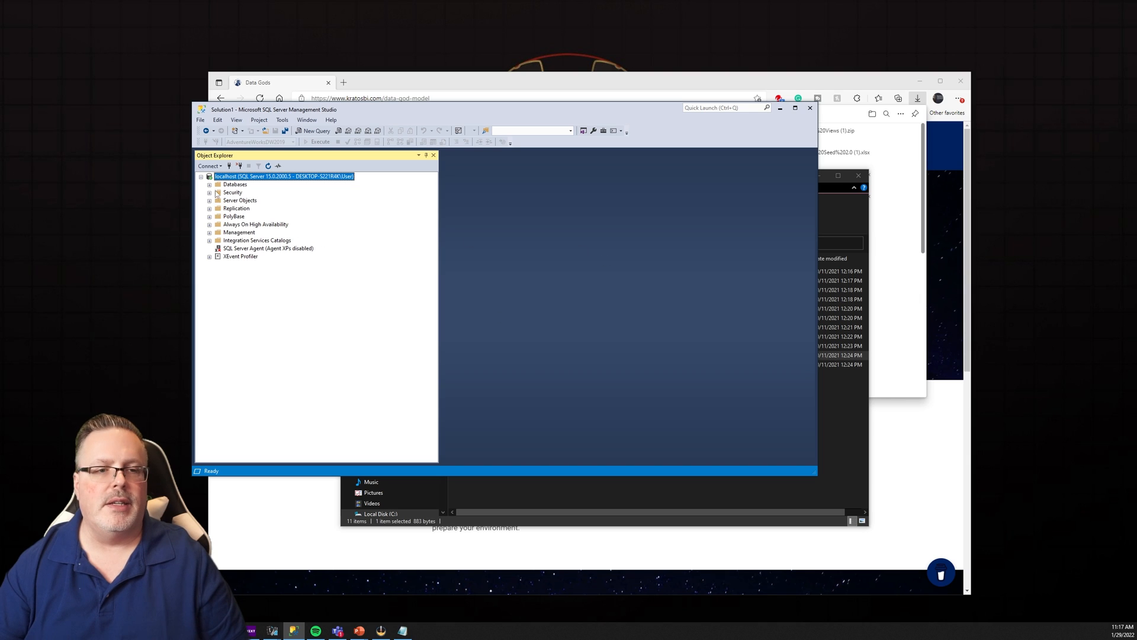
Expand the AdventureWorksDW2019 database down to its list of views.
click(209, 184)
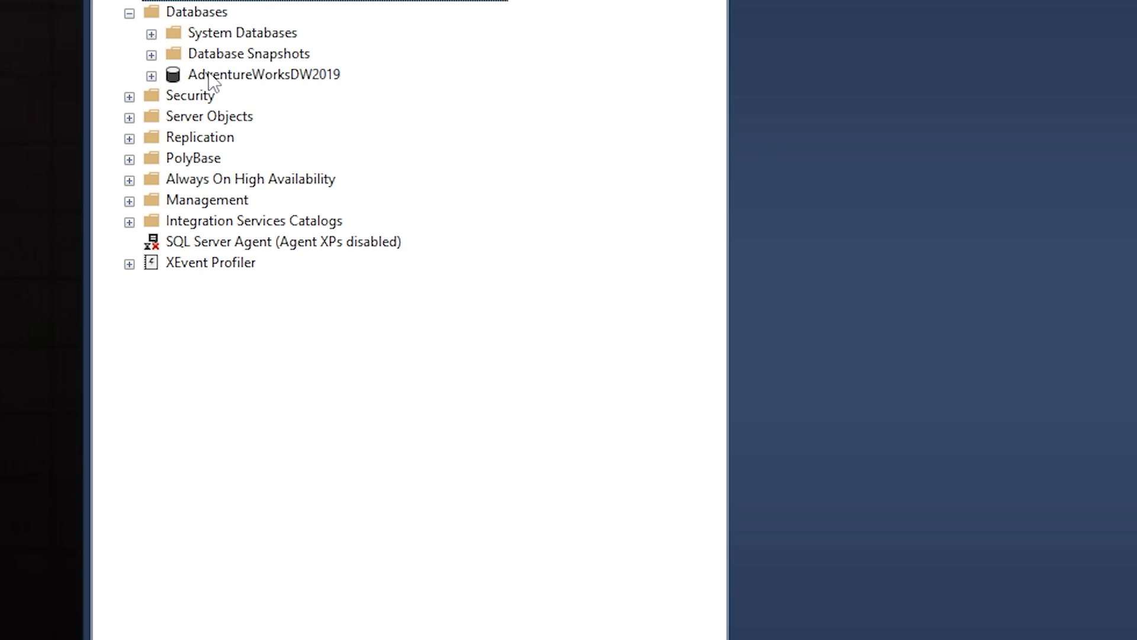
click(155, 75)
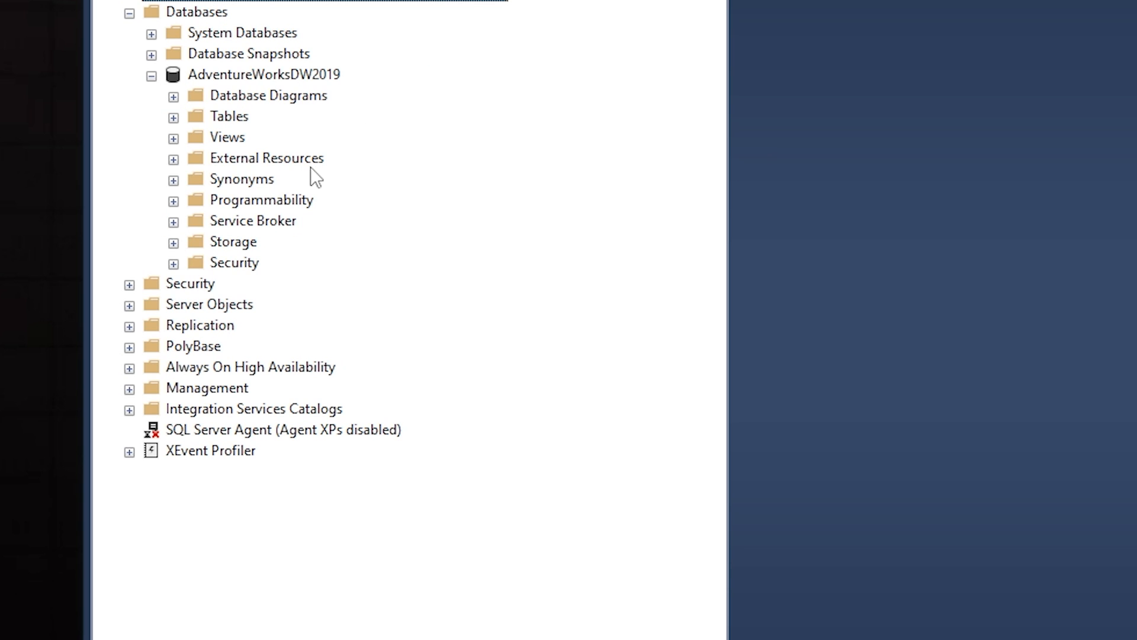
click(174, 139)
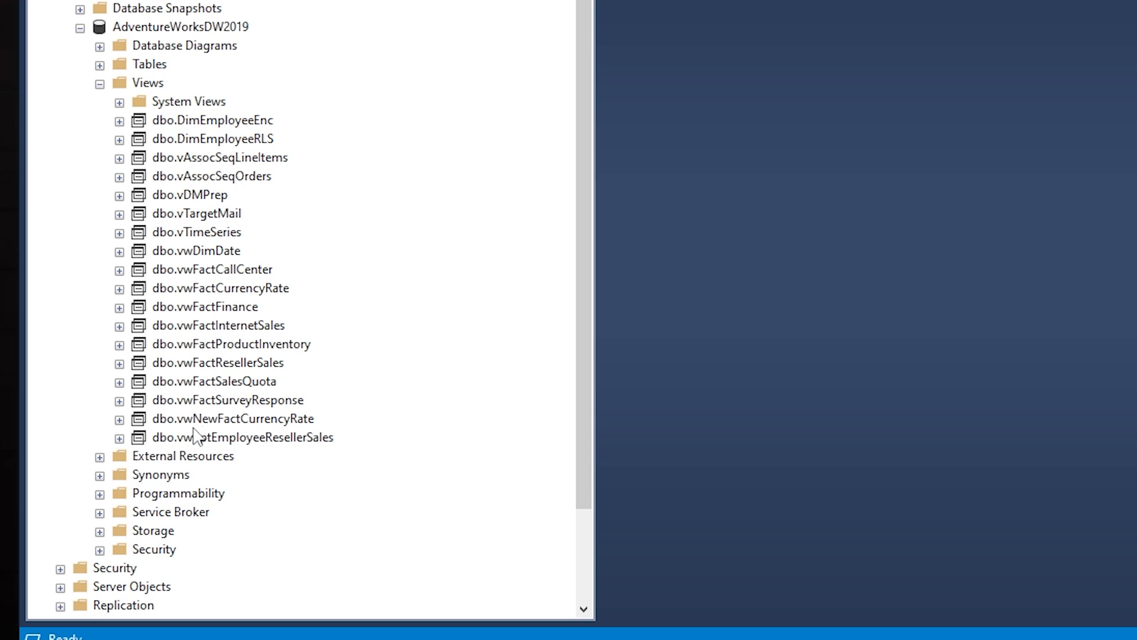
Query the top 1000 rows of the dbo.vwRptEmployeeResellerSales view.
click(229, 441)
right_click(229, 441)
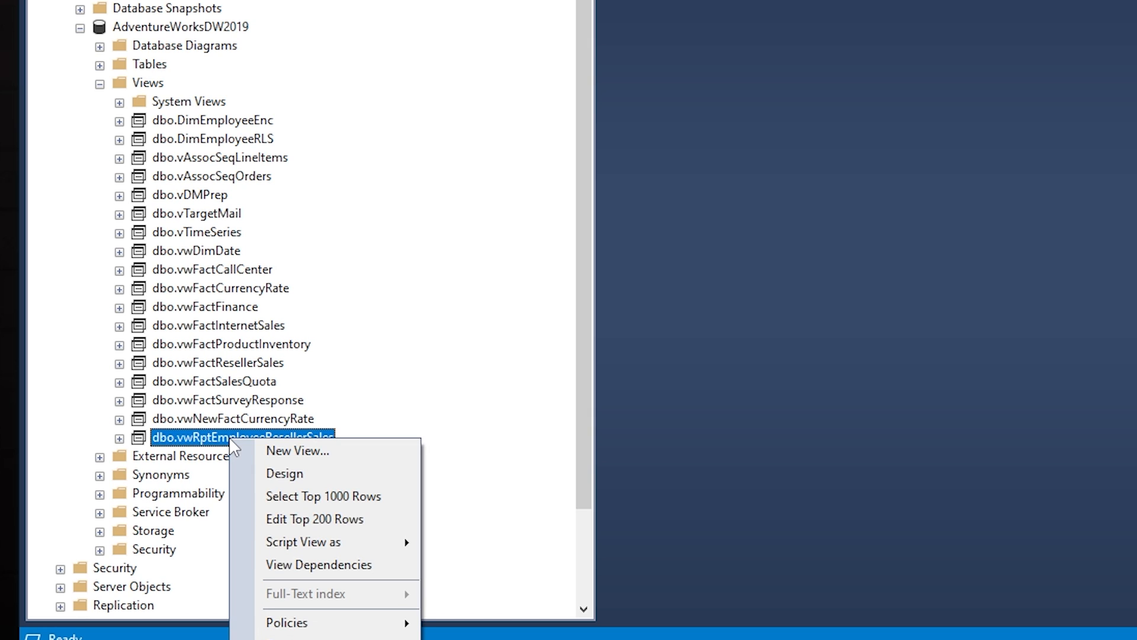
click(193, 450)
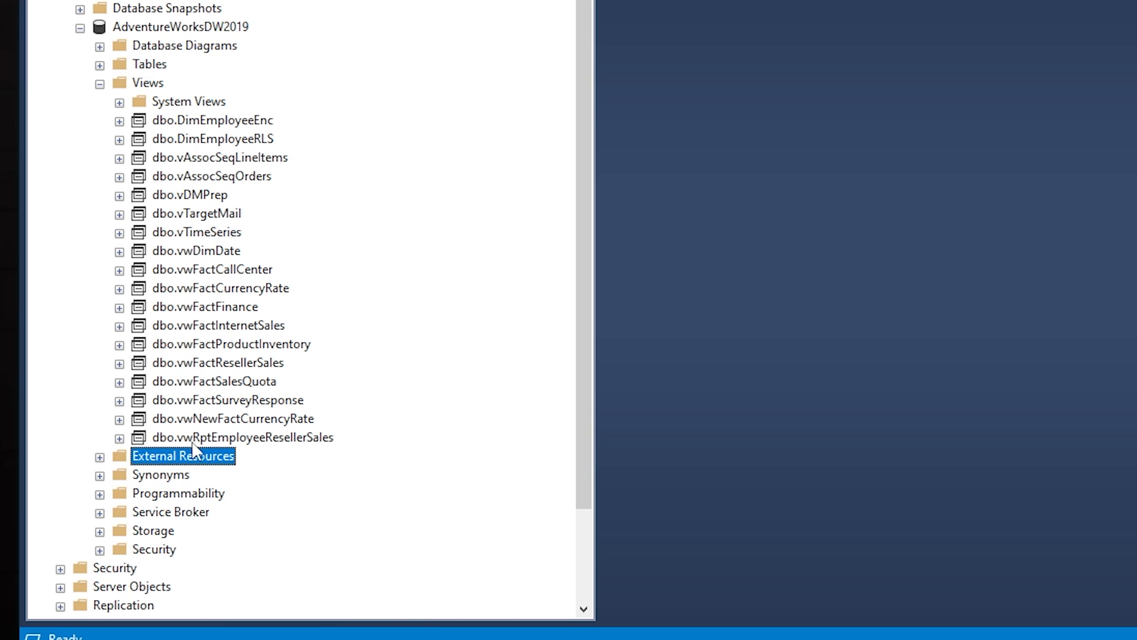
click(254, 438)
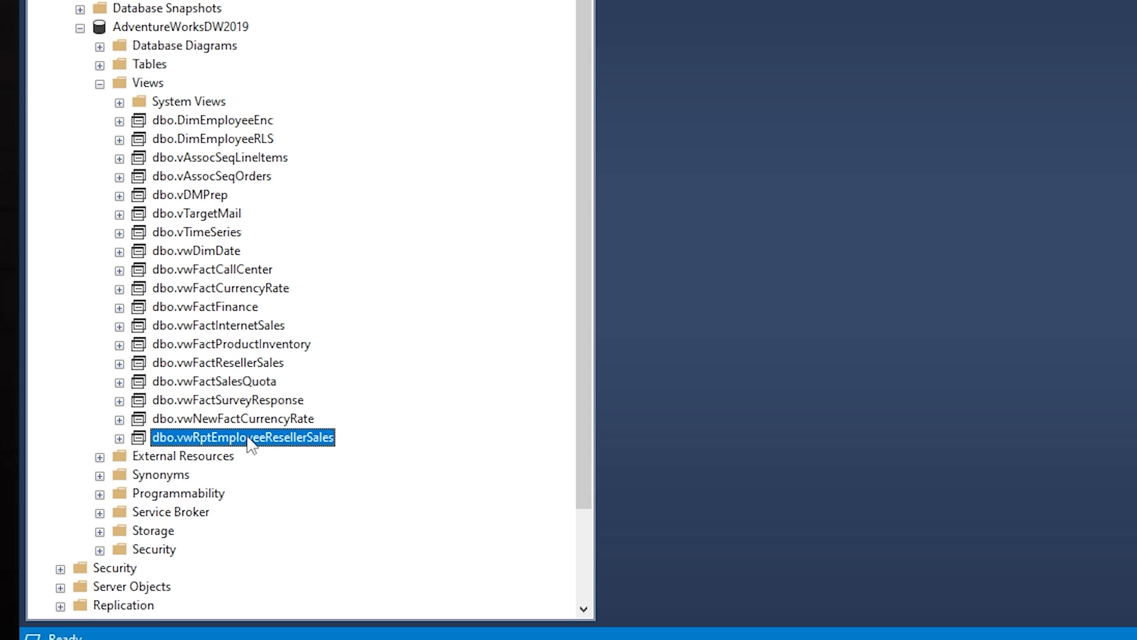
right_click(247, 439)
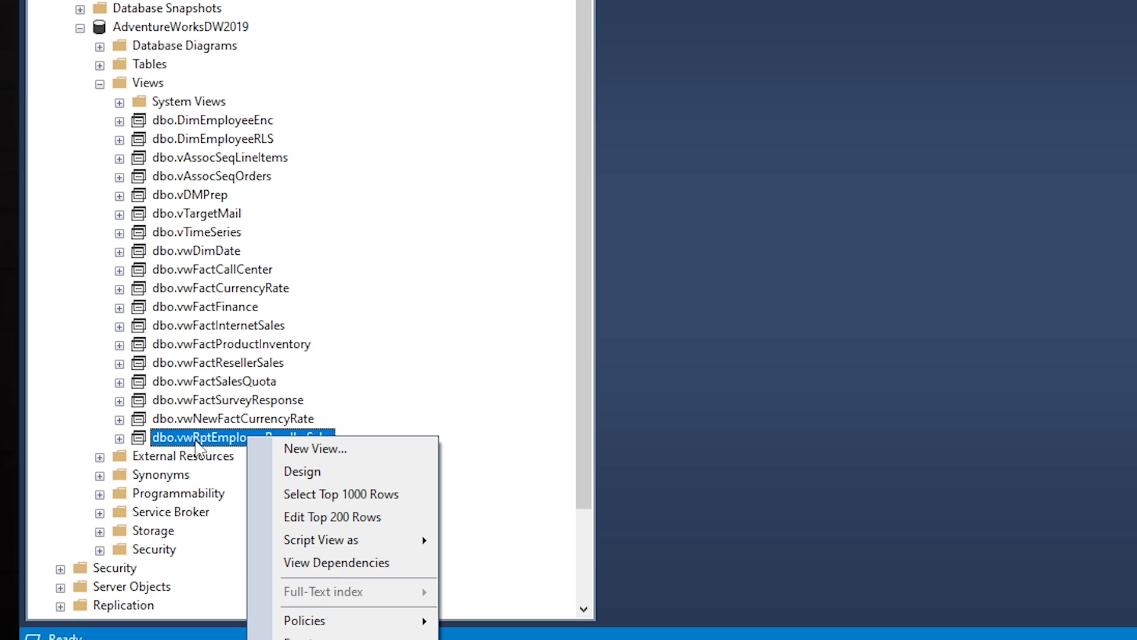
right_click(196, 443)
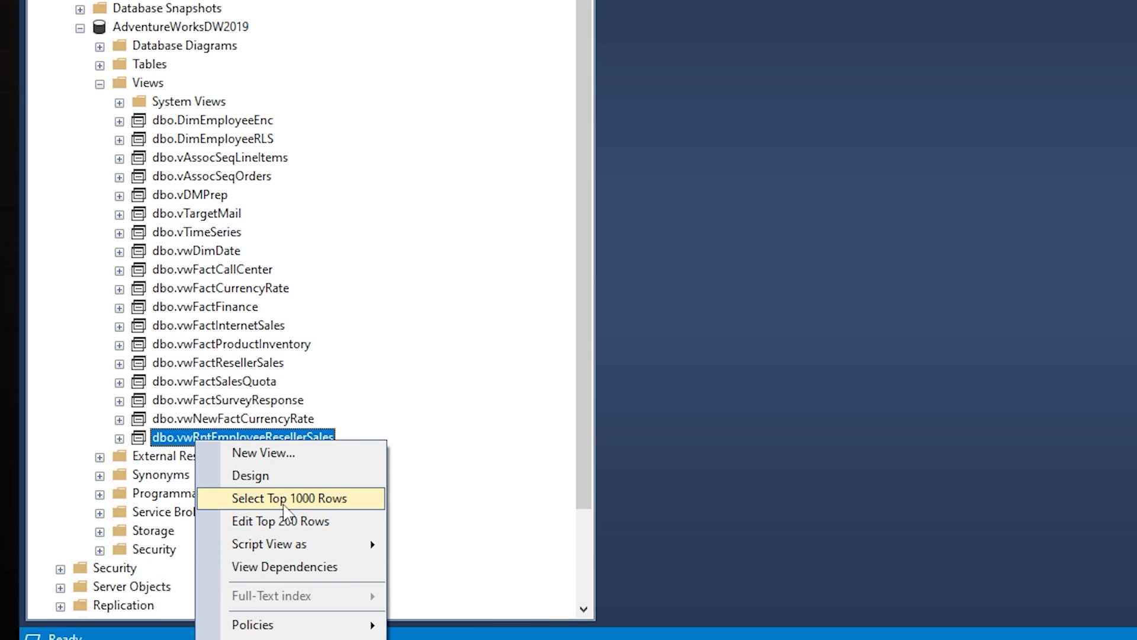
click(284, 505)
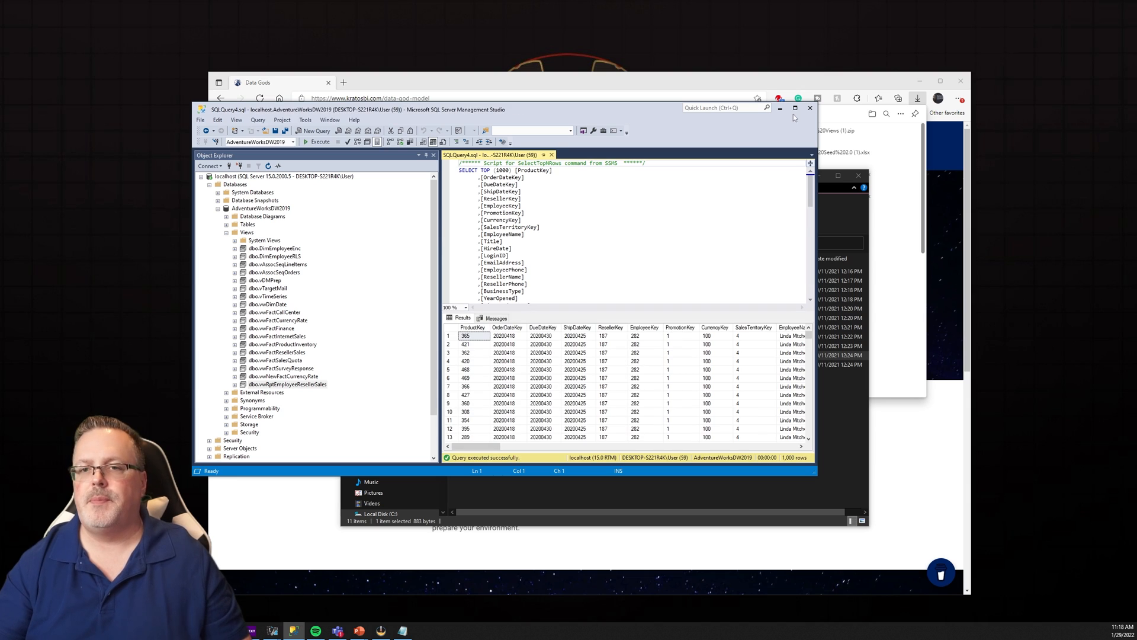
Maximize the window and examine the query's column list and all columns of the returned reseller sales rows.
click(795, 108)
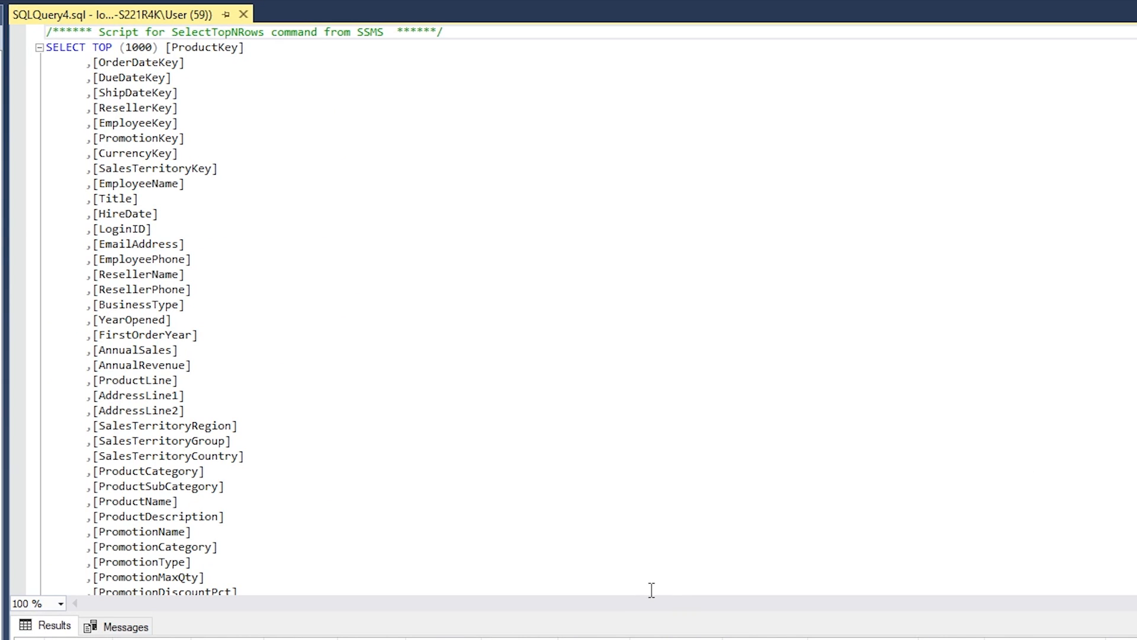
drag(652, 612, 667, 421)
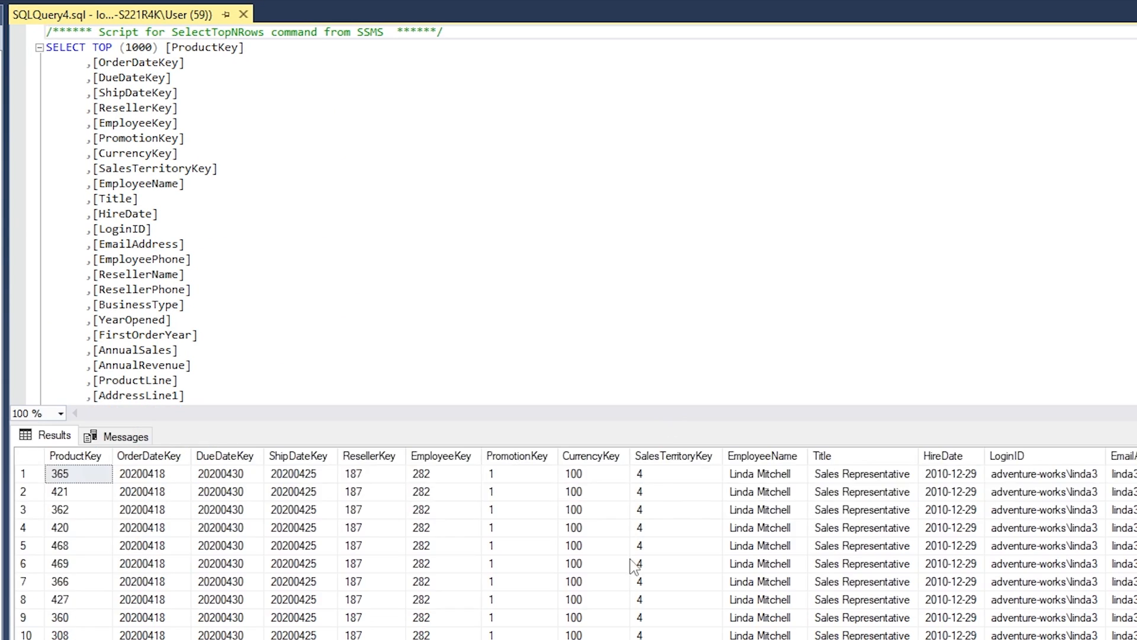
scroll(386, 331, down, 15)
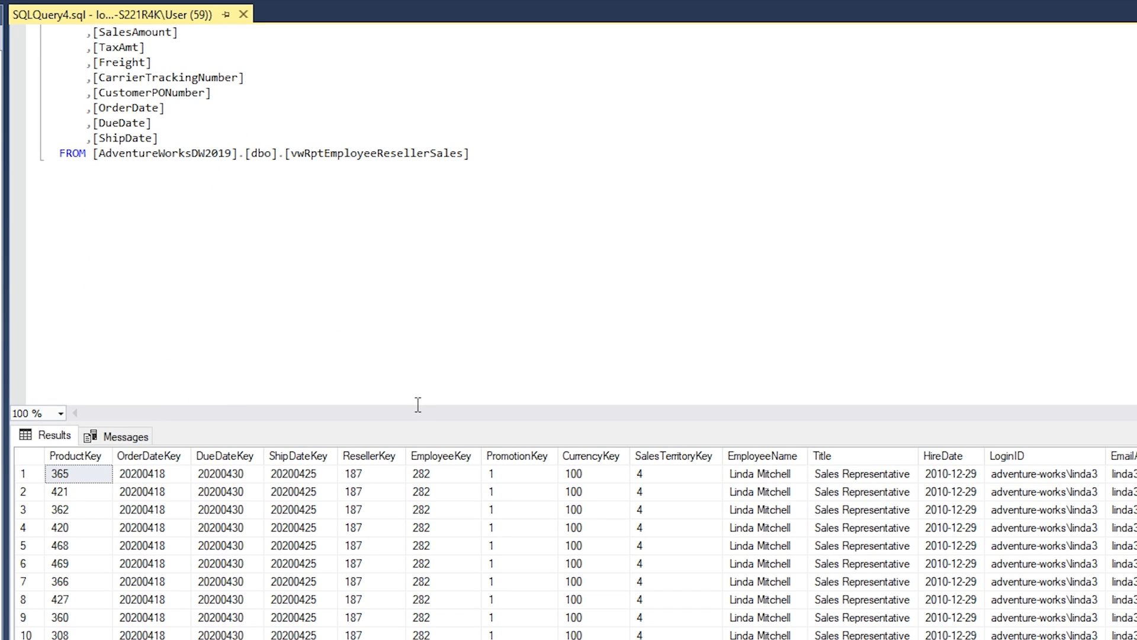
drag(414, 419, 393, 573)
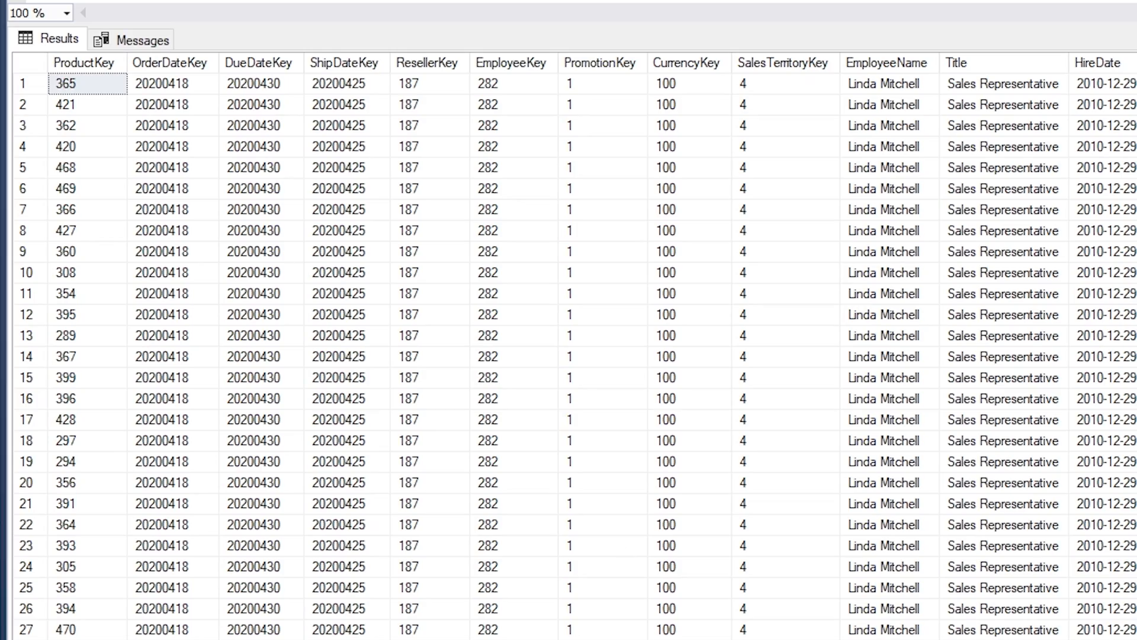
scroll(569, 343, right, 15)
scroll(568, 343, right, 20)
scroll(569, 343, right, 10)
scroll(568, 343, left, 15)
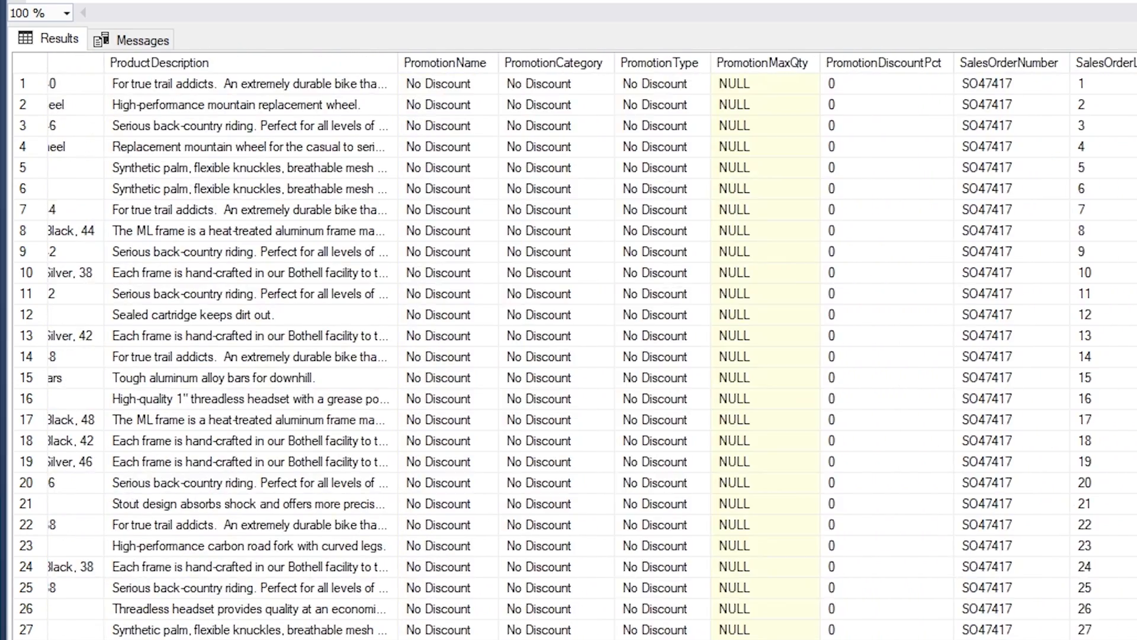
scroll(568, 343, left, 20)
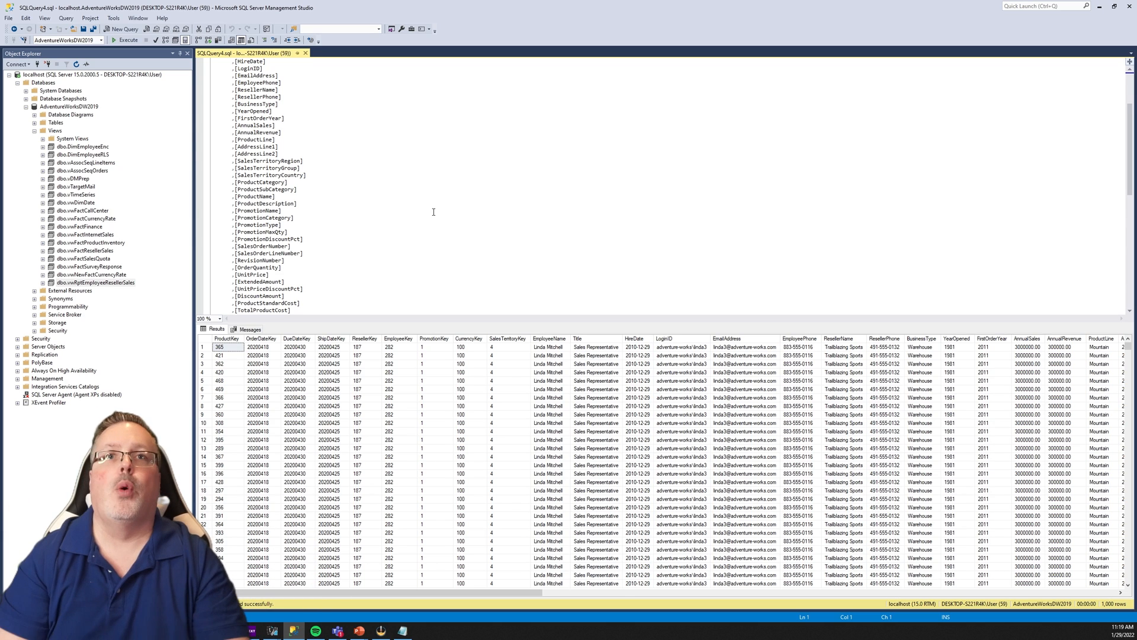
Remove the TOP (1000) limit from the SELECT statement and execute the query for all rows.
scroll(366, 199, up, 2)
scroll(366, 199, up, 2)
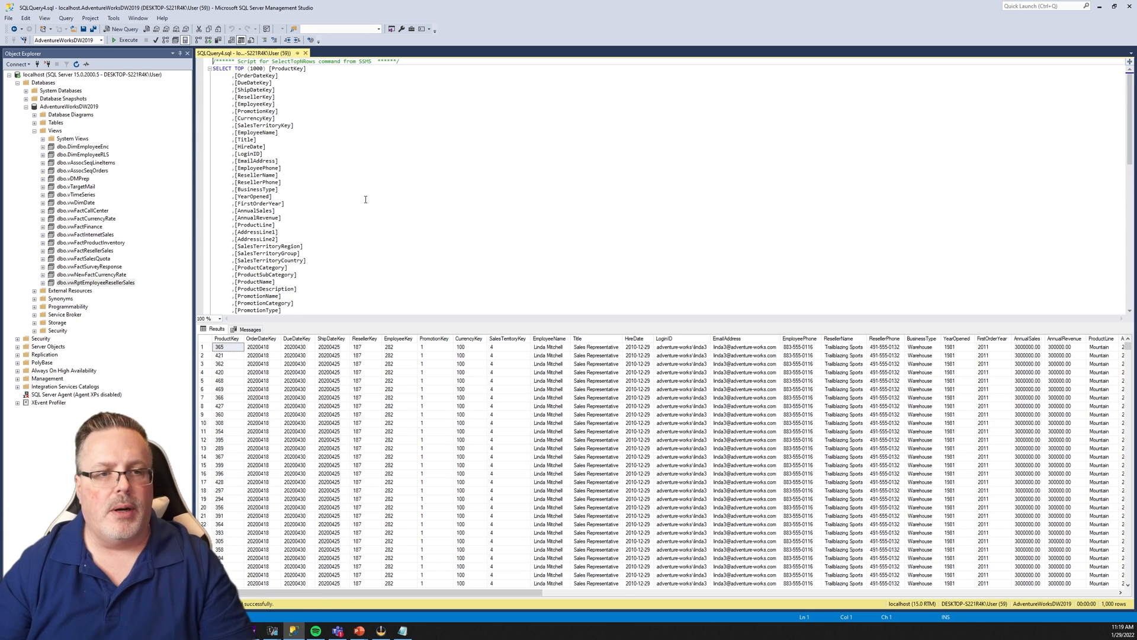
drag(236, 68, 266, 66)
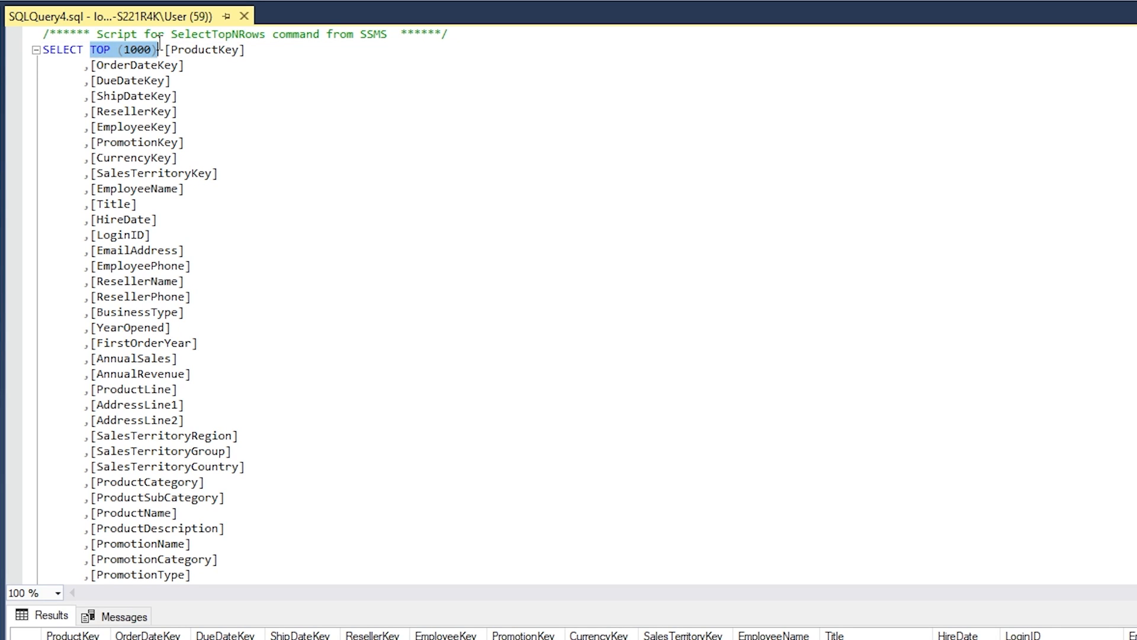
key(Delete)
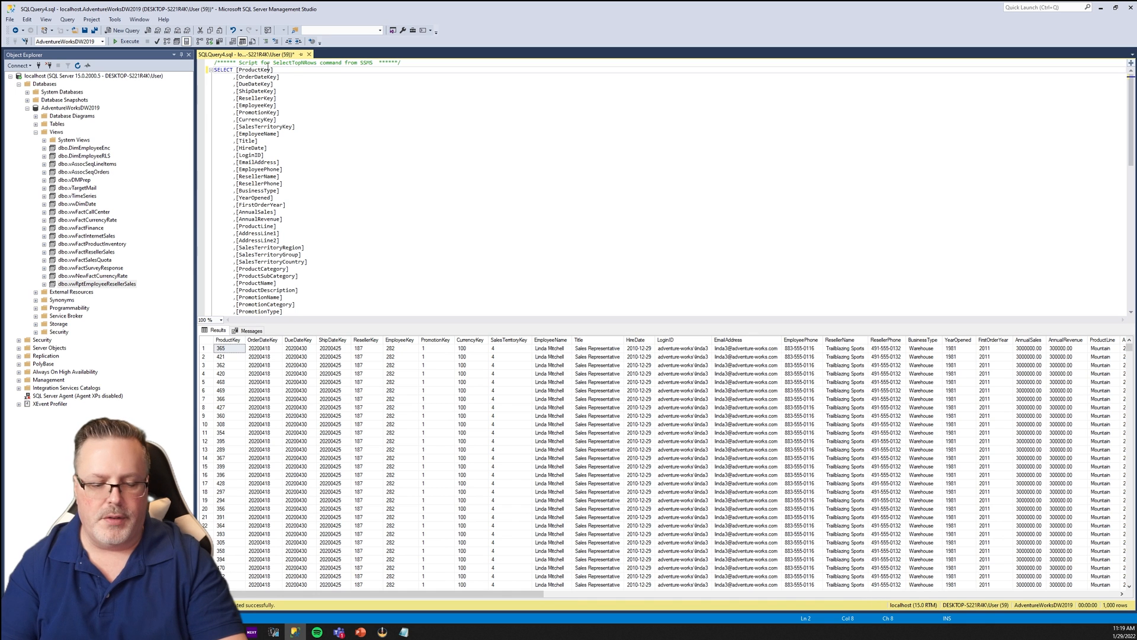
key(F5)
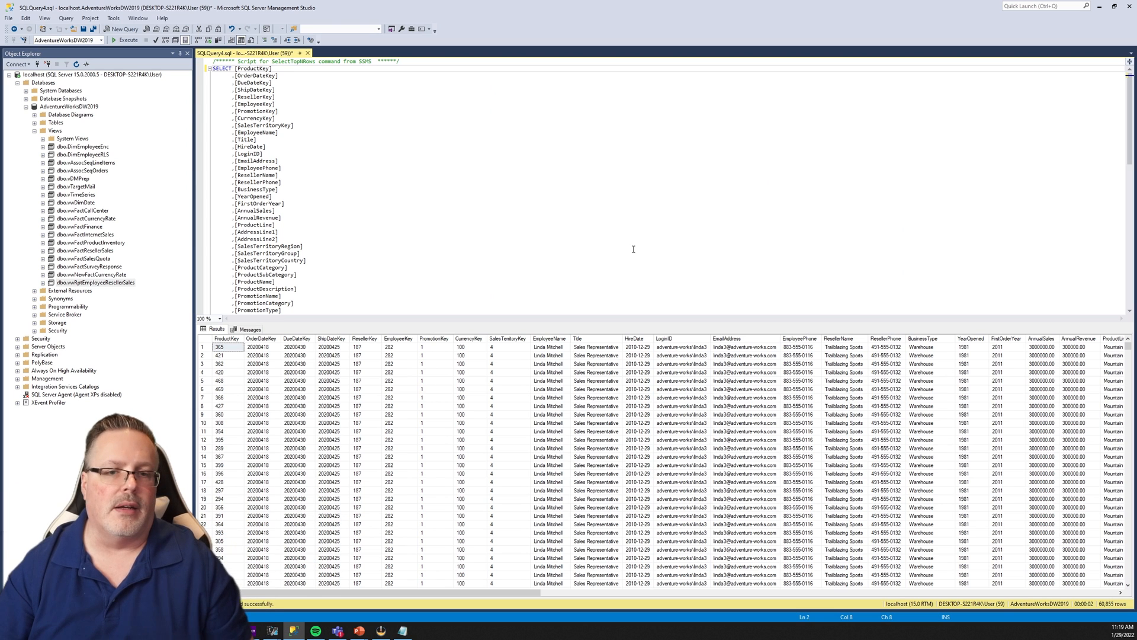
Switch to the blank, untitled report in Power BI Desktop.
click(631, 248)
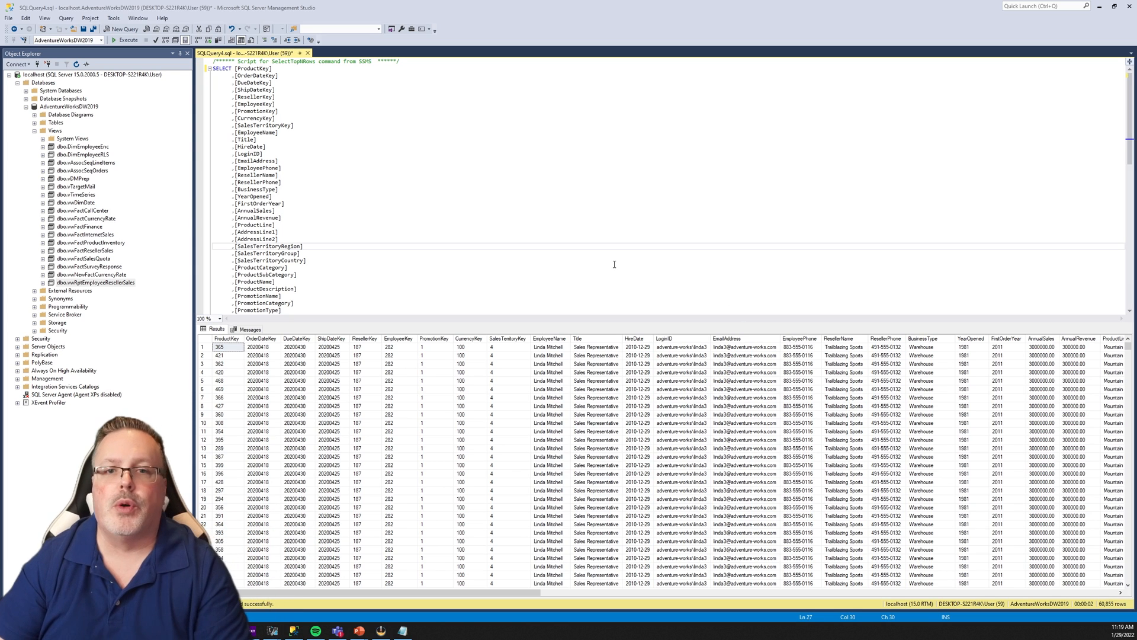
click(589, 213)
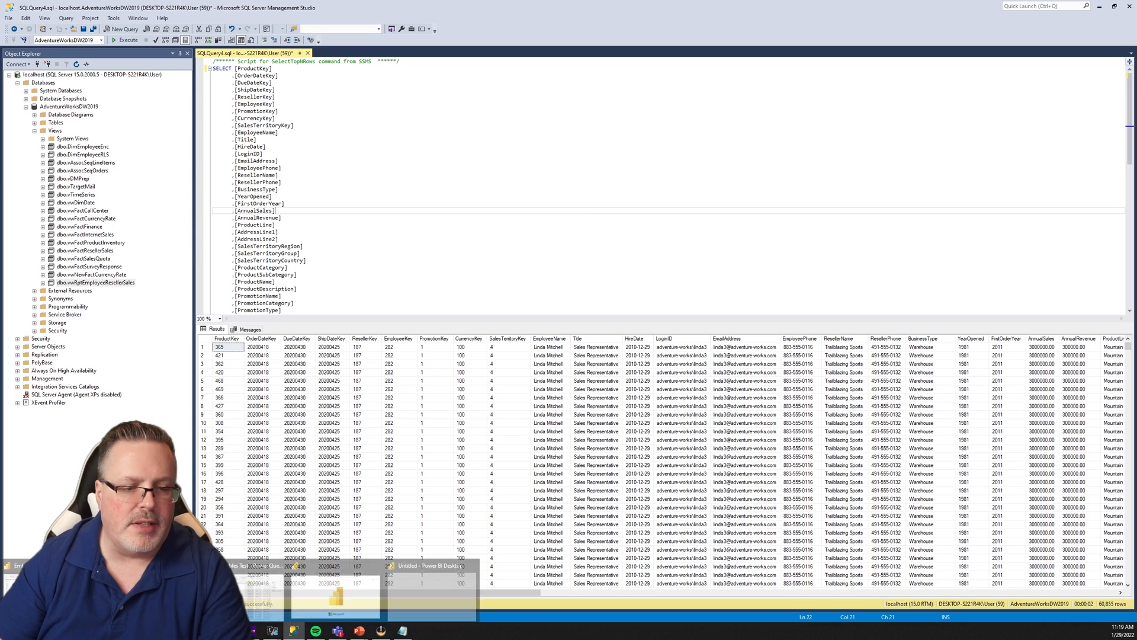
click(351, 597)
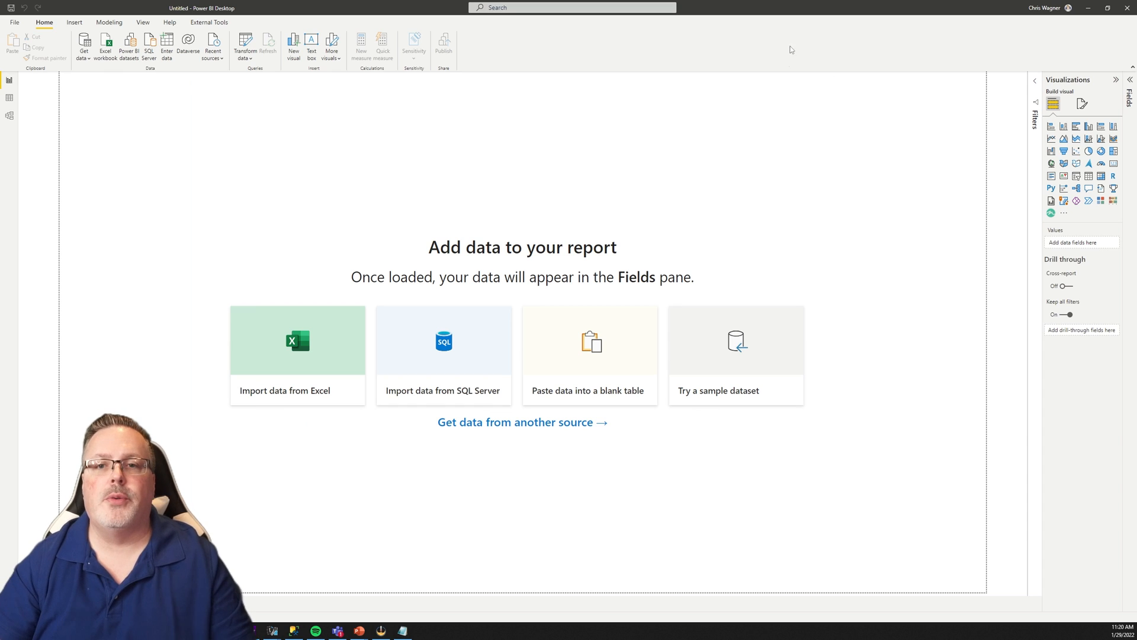
Restore the report window to a smaller size and start importing data from a SQL Server database.
double_click(788, 13)
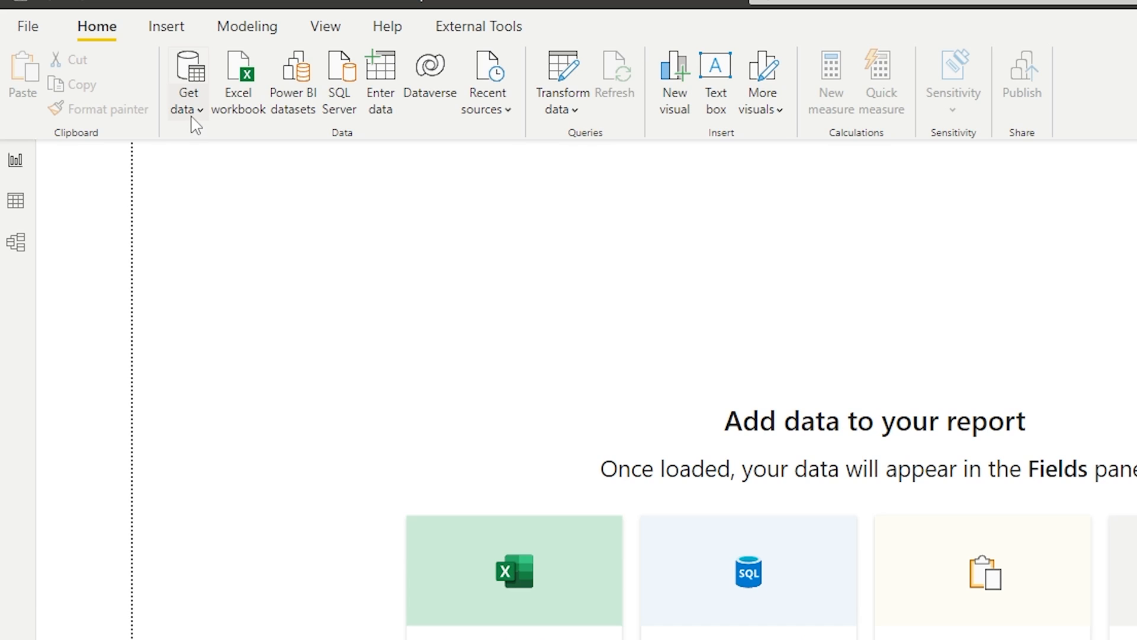
click(301, 106)
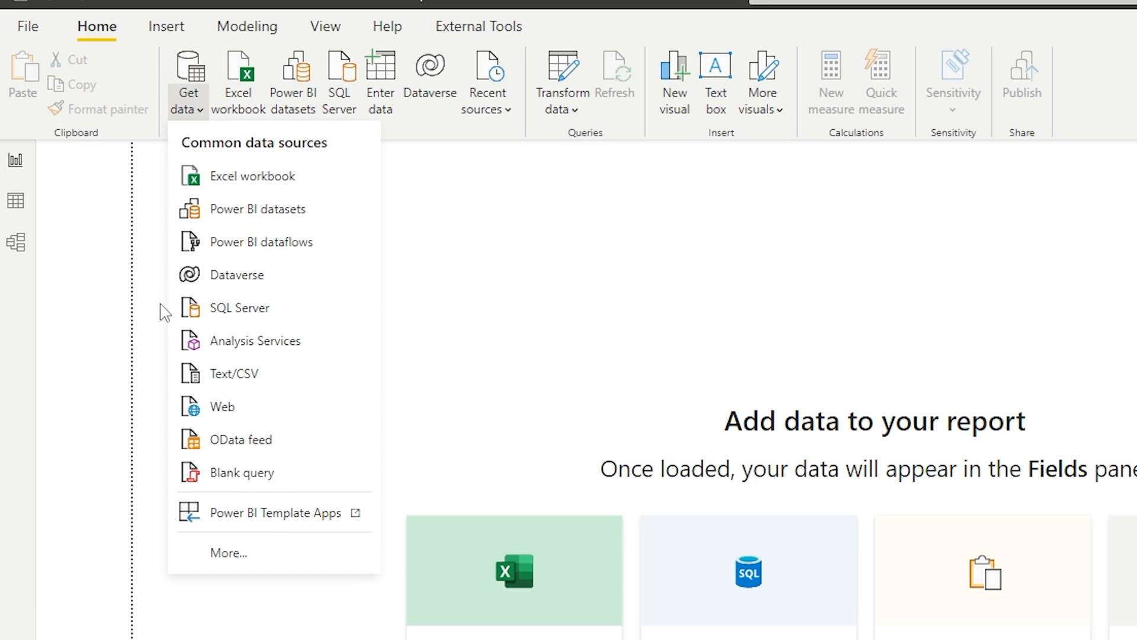
click(225, 320)
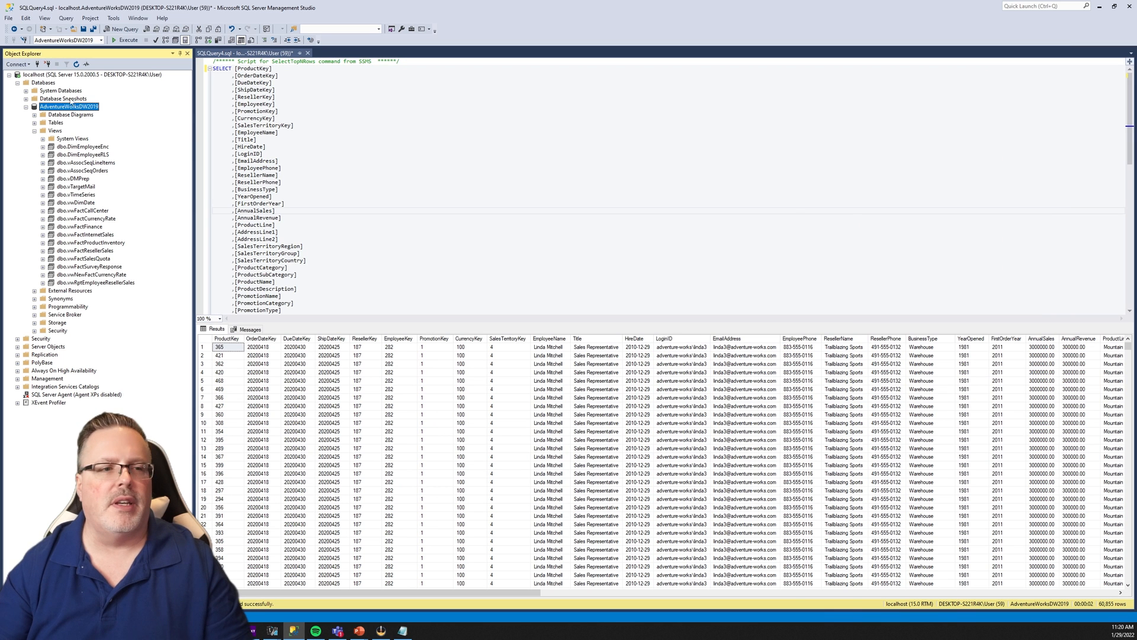
Look up the database engine's server name in SQL Server Management Studio and enter localhost as the server in Power BI's SQL Server connection.
click(28, 68)
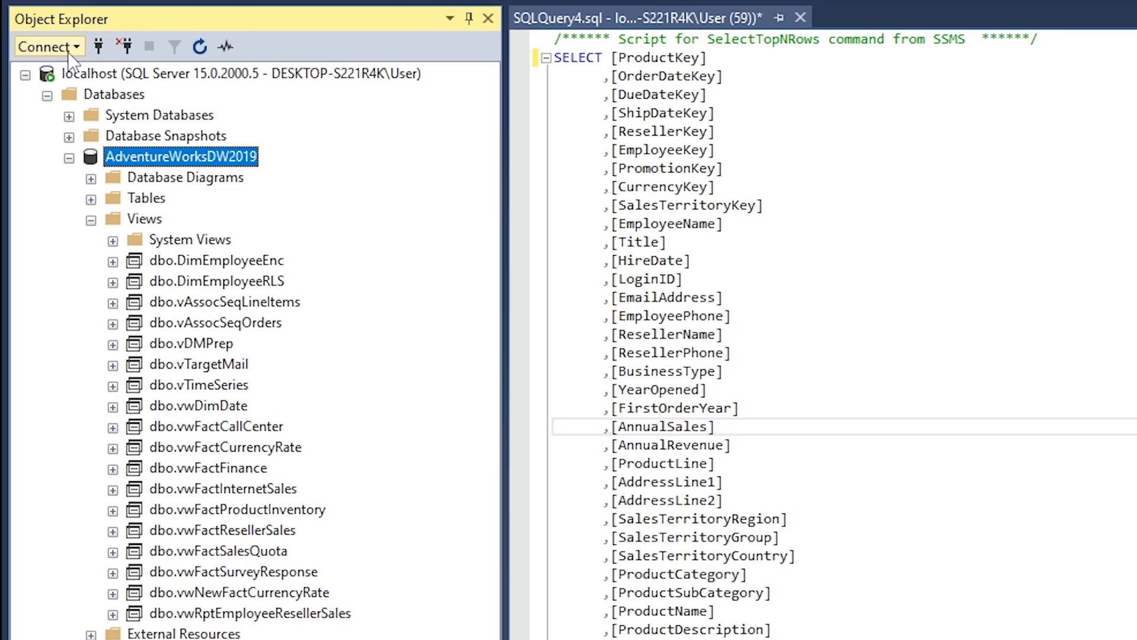
click(28, 66)
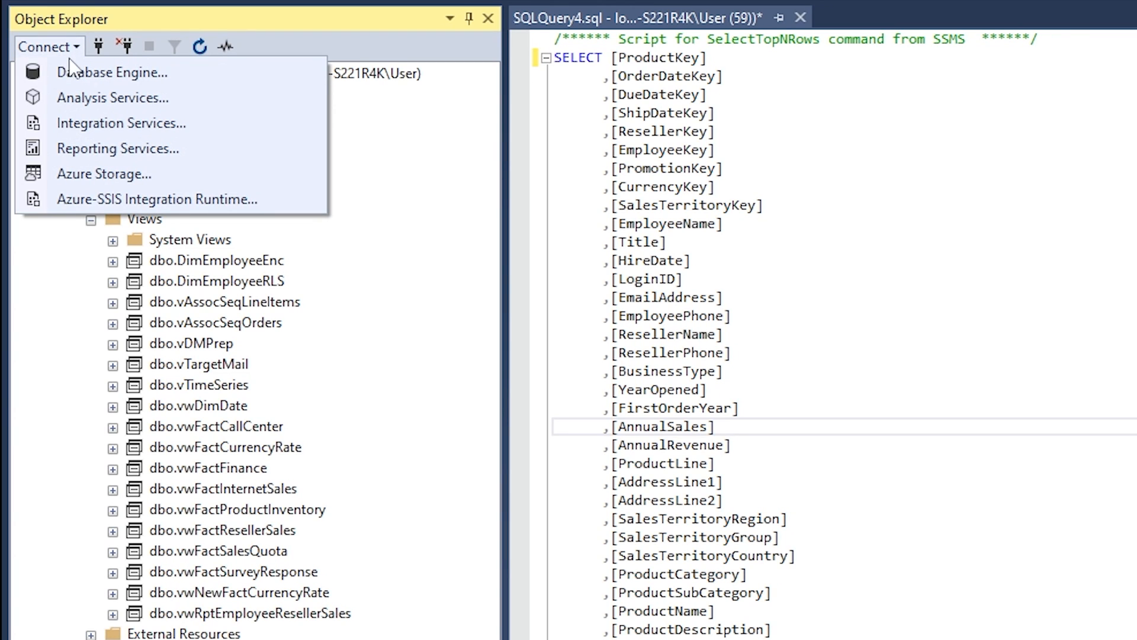
click(102, 72)
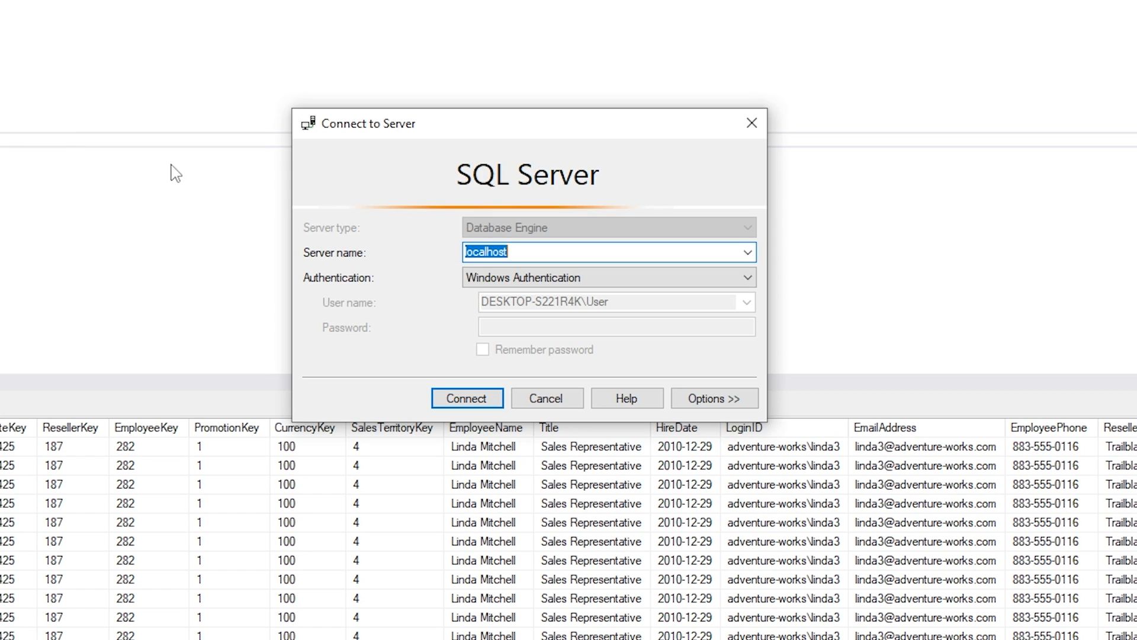
double_click(542, 249)
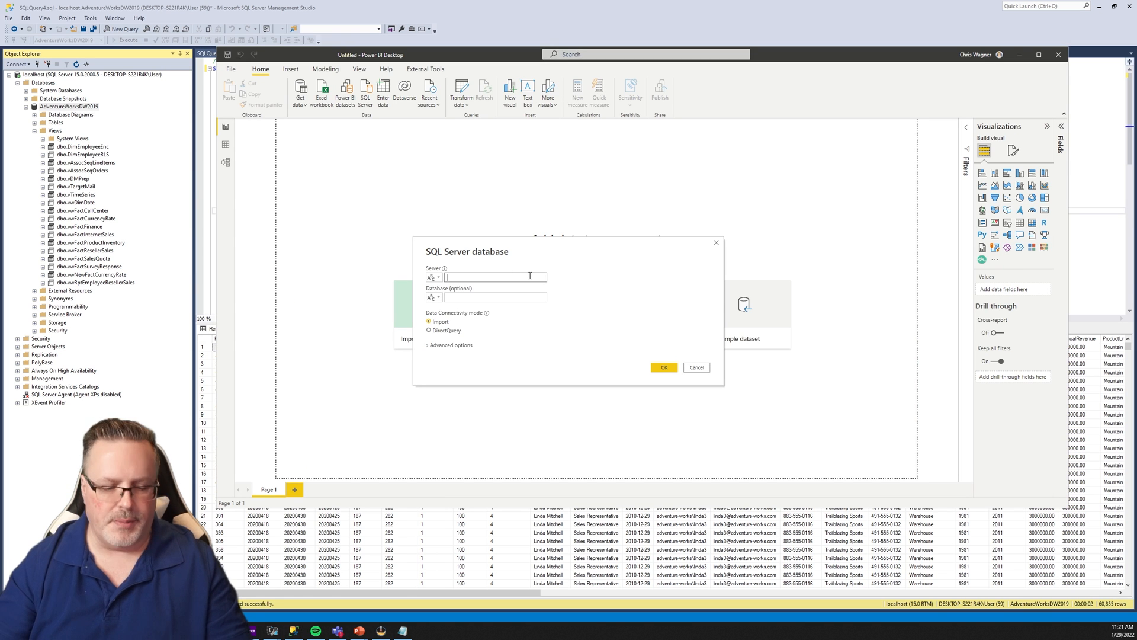
text(localhost)
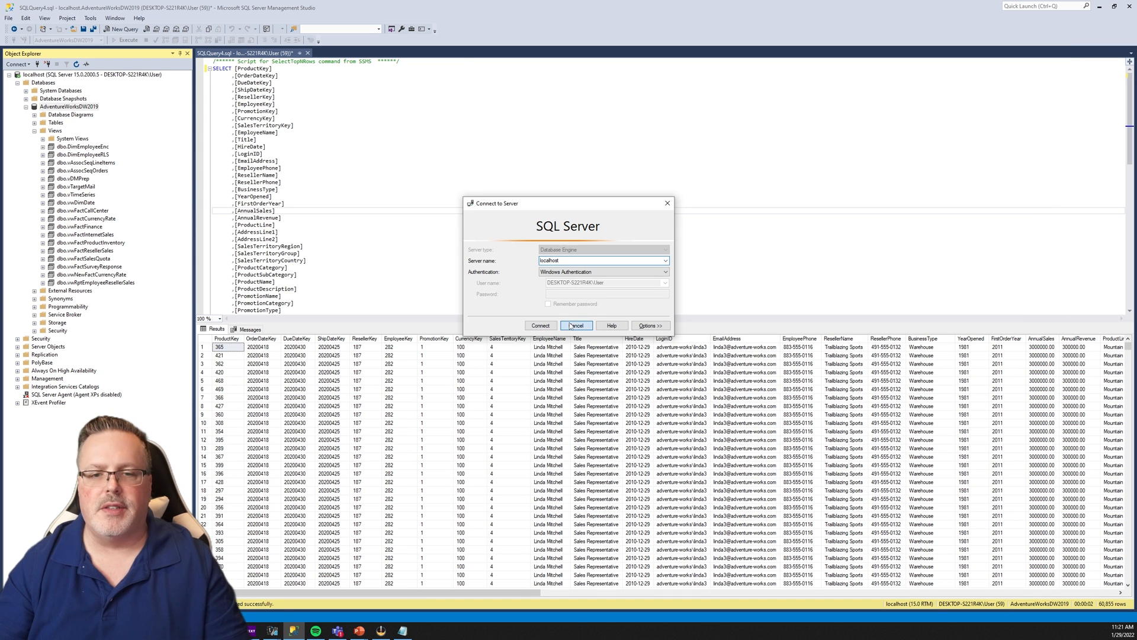
Cancel the Management Studio server connection, get the database name there, and enter AdventureWorksDW2019 as the database in Power BI's connection.
click(571, 326)
double_click(83, 107)
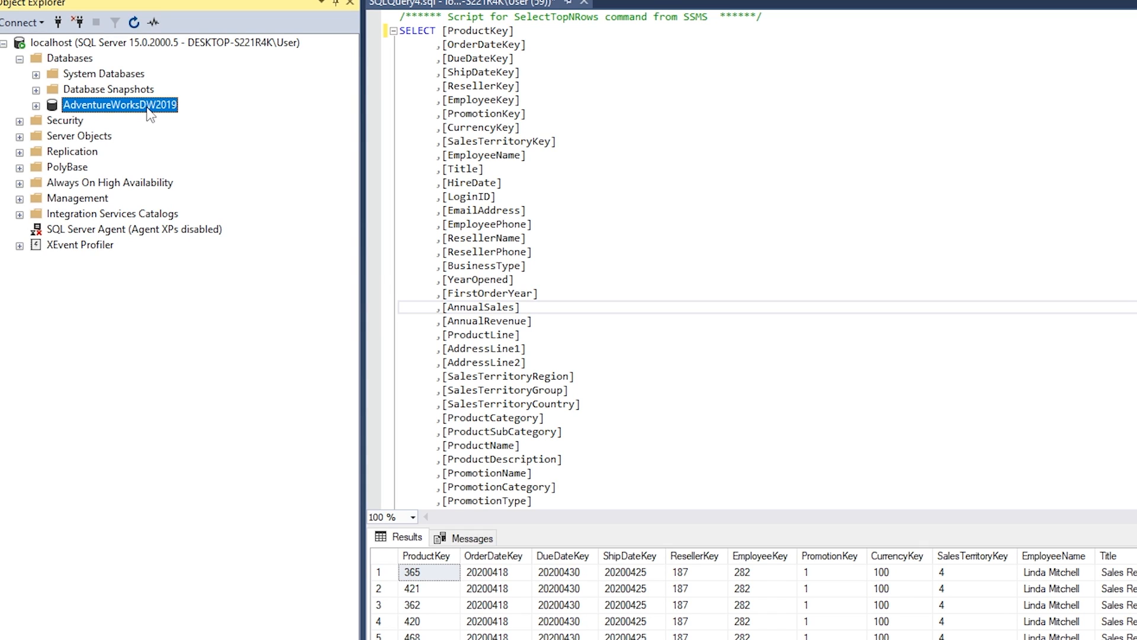
right_click(149, 114)
click(117, 107)
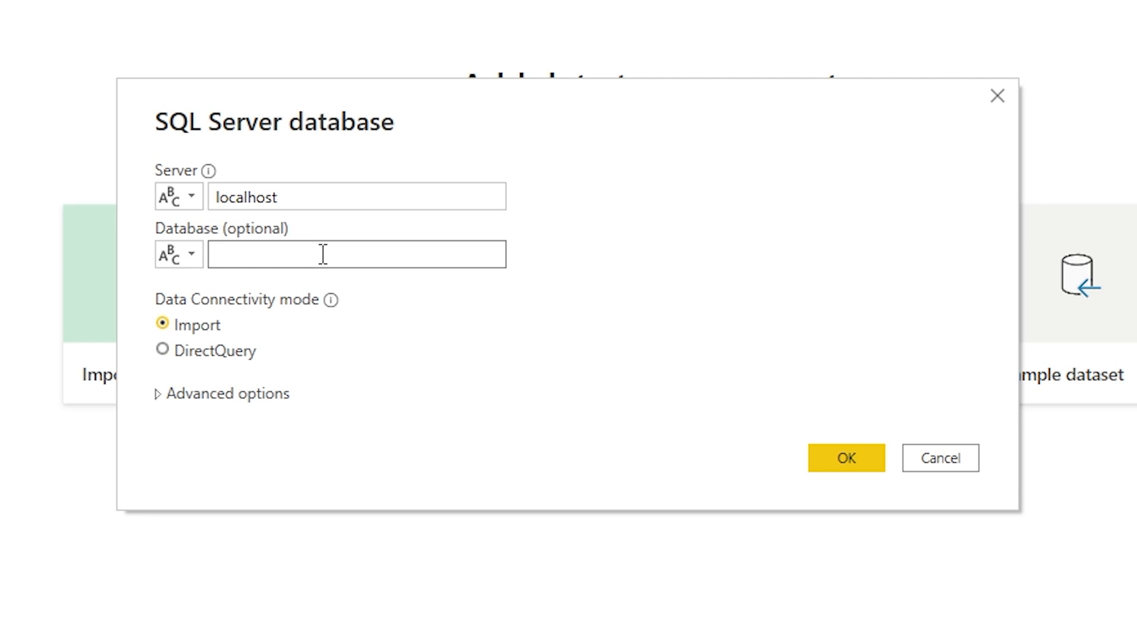
text(AdventureWorksDW2019)
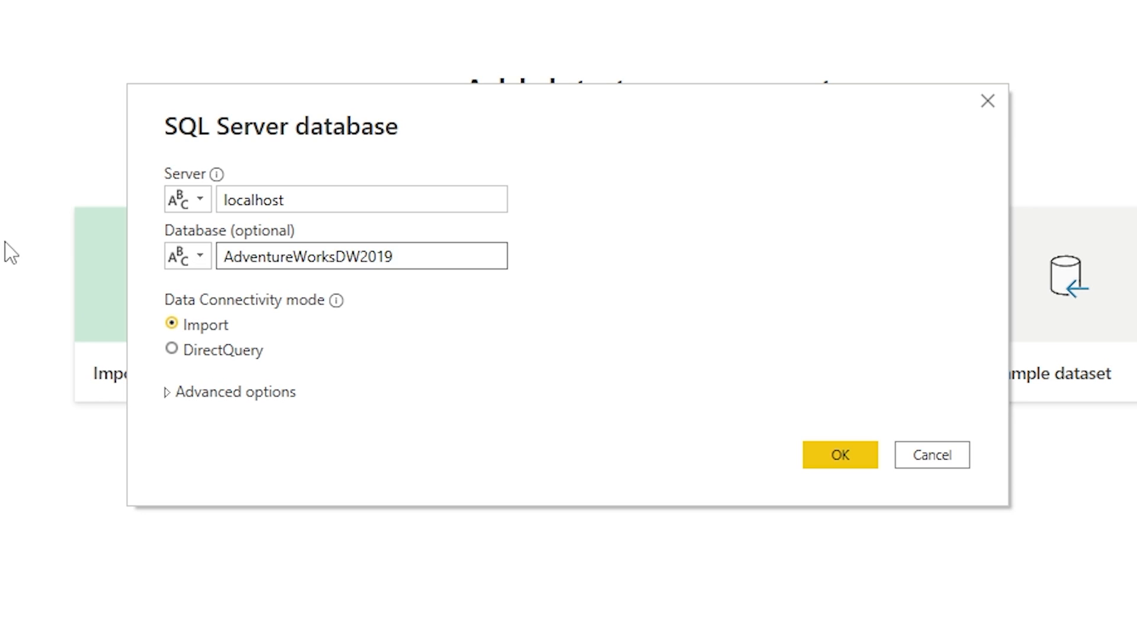
Create a parameter named Server with the current value localhost and use it for the connection's server.
click(208, 203)
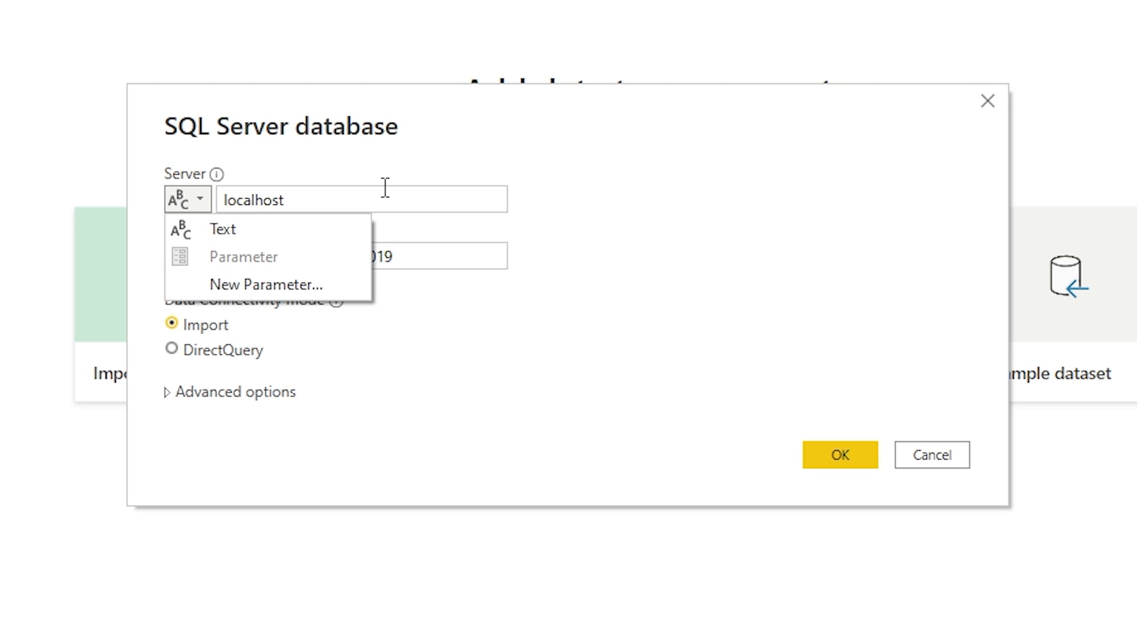
click(310, 293)
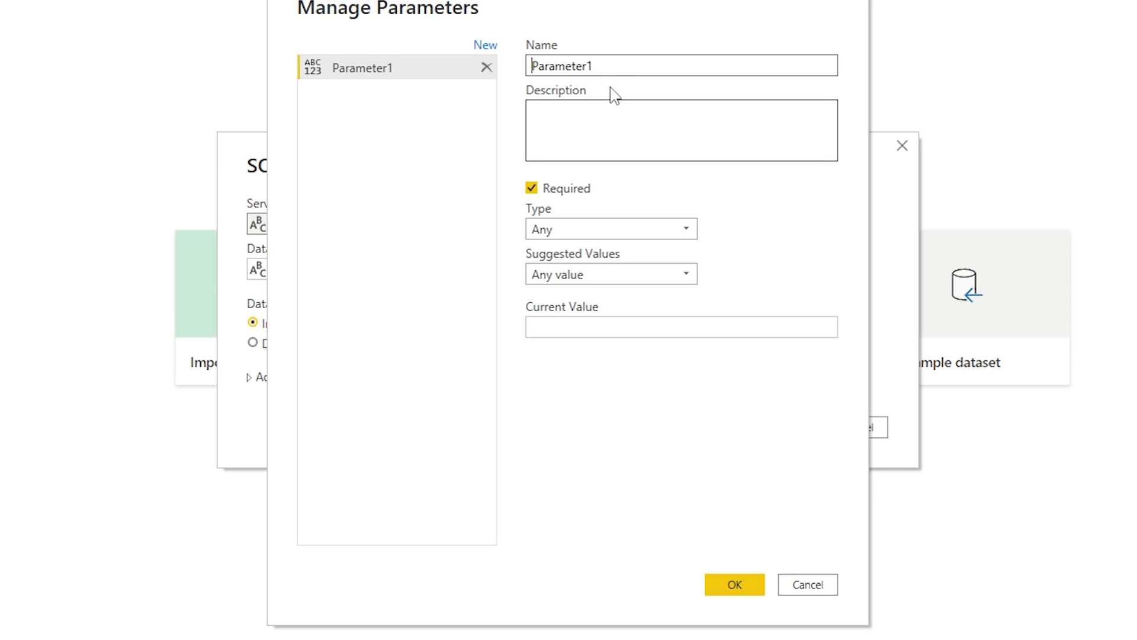
double_click(576, 67)
text(s)
key(BackSpace)
text(Server)
click(565, 322)
text(localhost)
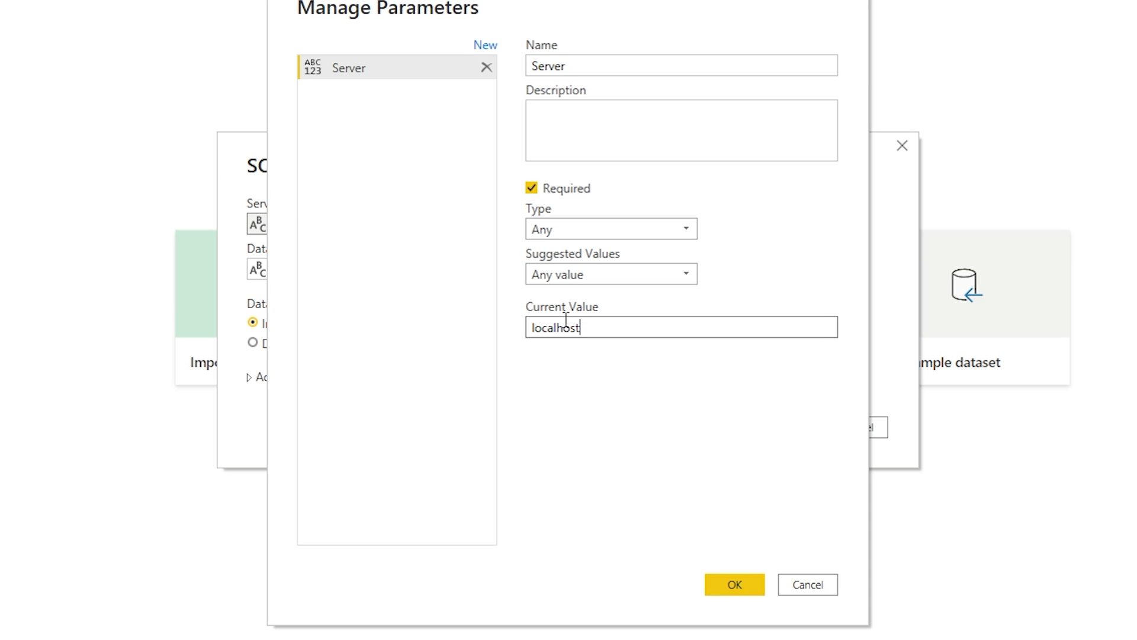
click(729, 585)
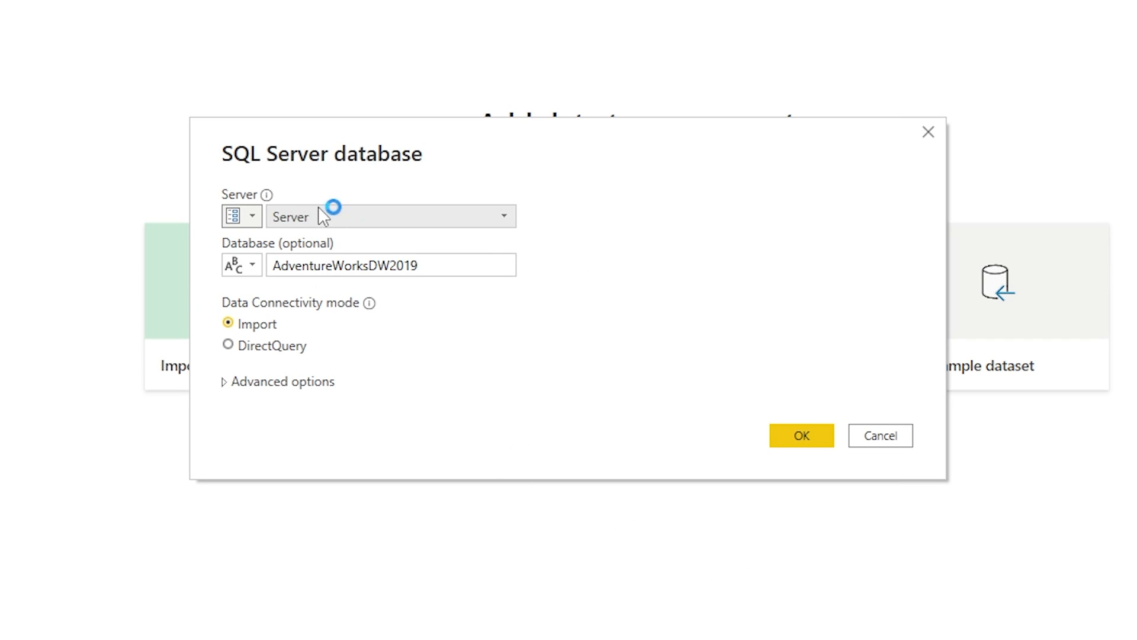
Create a parameter named Database with the current value AdventureWorksDW2019 and use it for the connection's database.
click(260, 267)
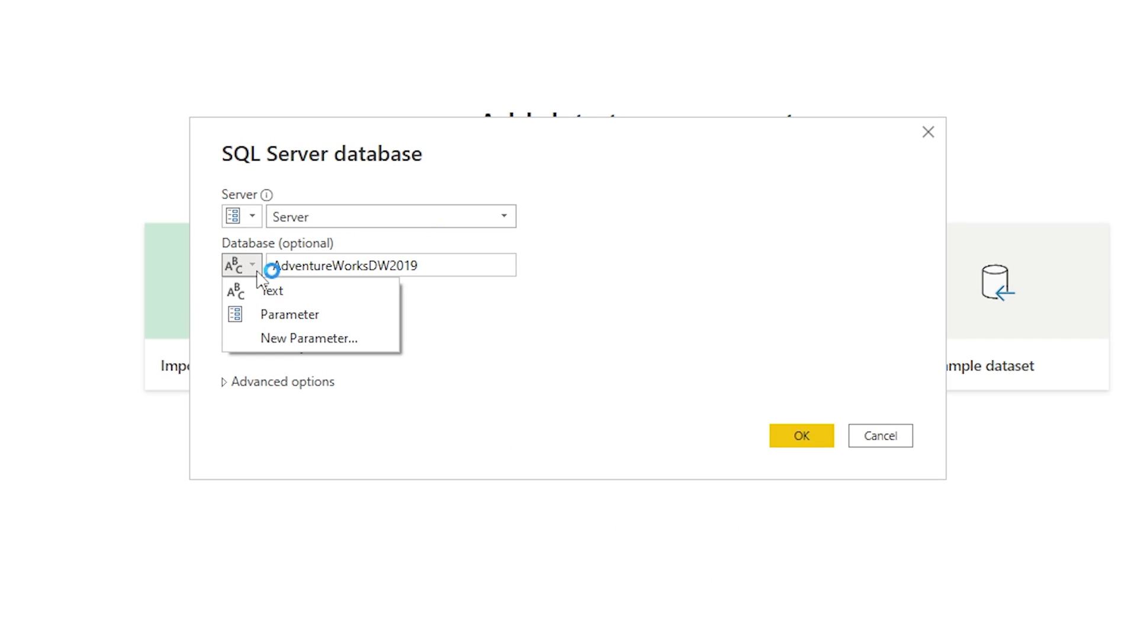
click(273, 336)
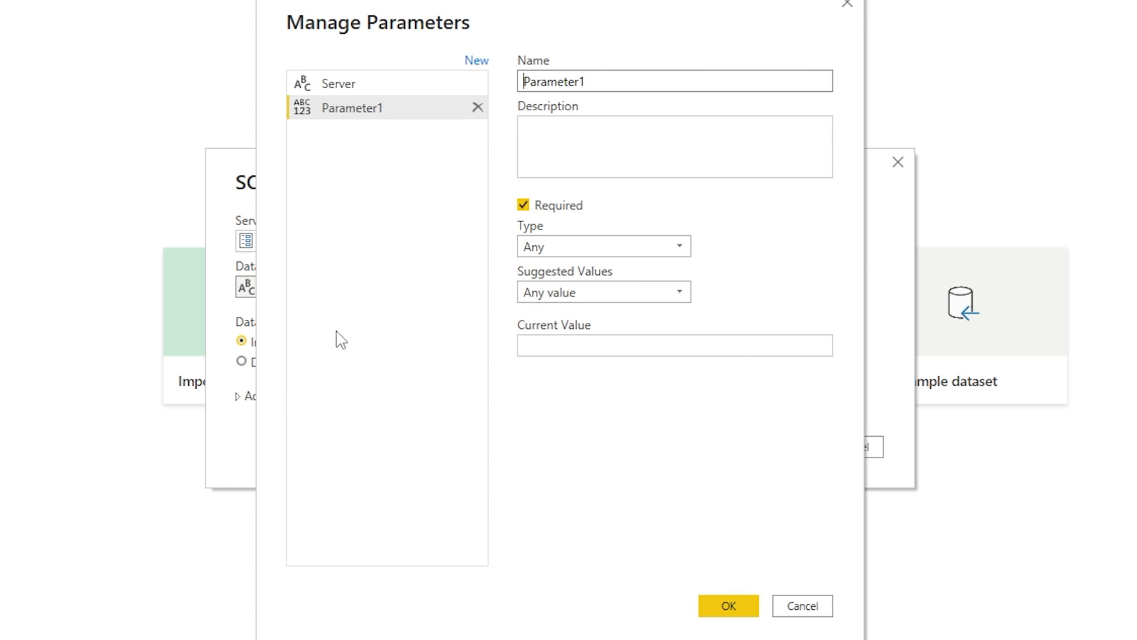
double_click(605, 83)
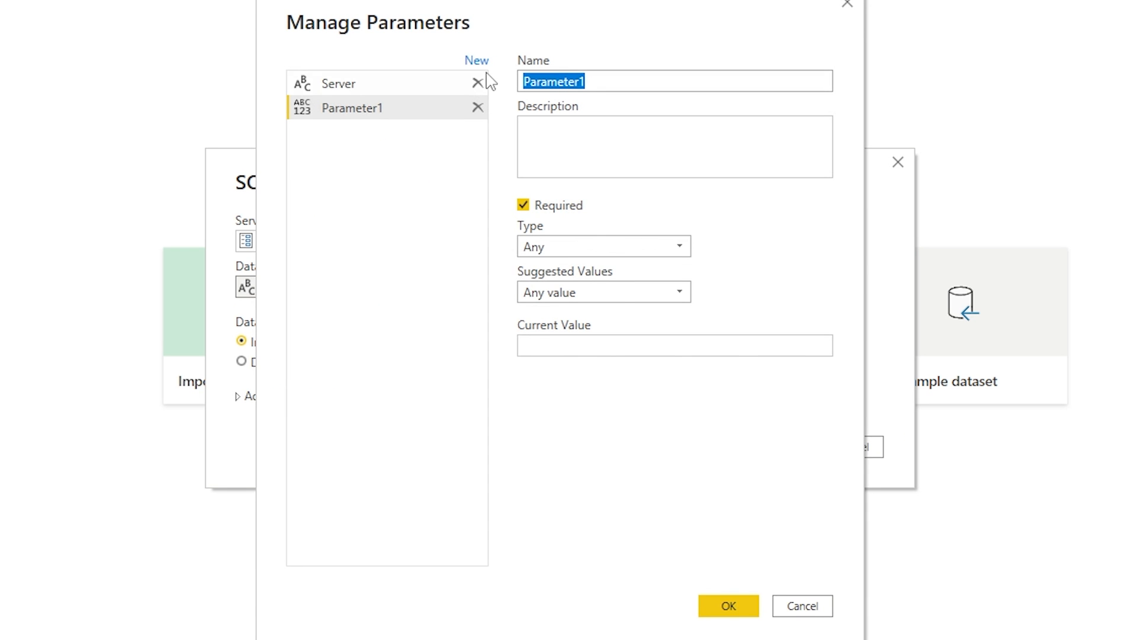
text(Database)
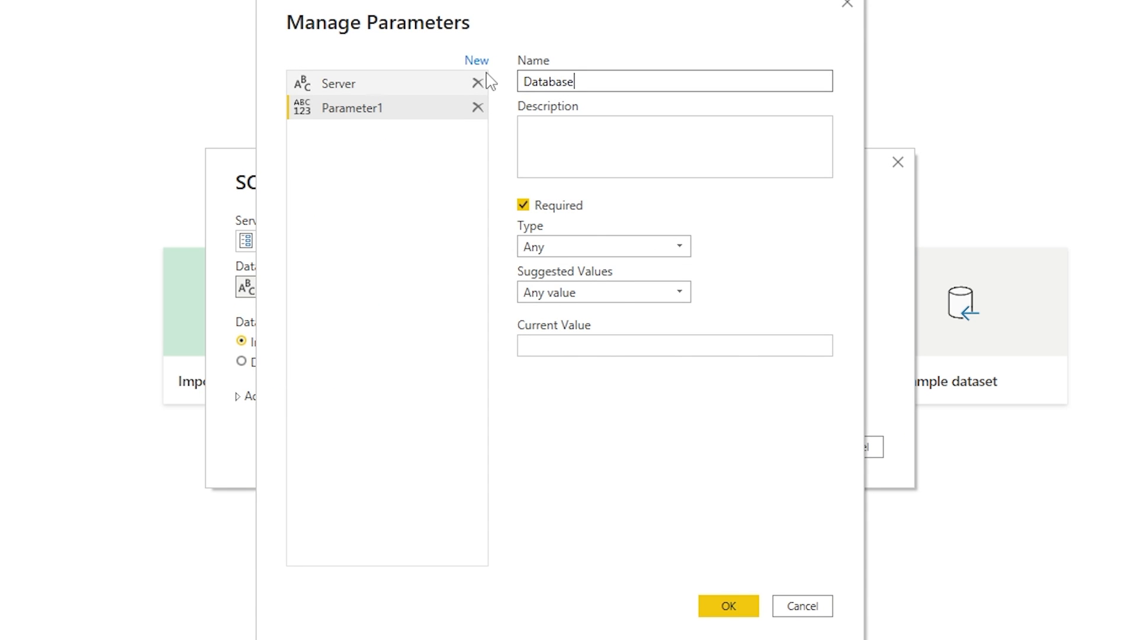
click(567, 347)
text(AdventureWorksDW2019)
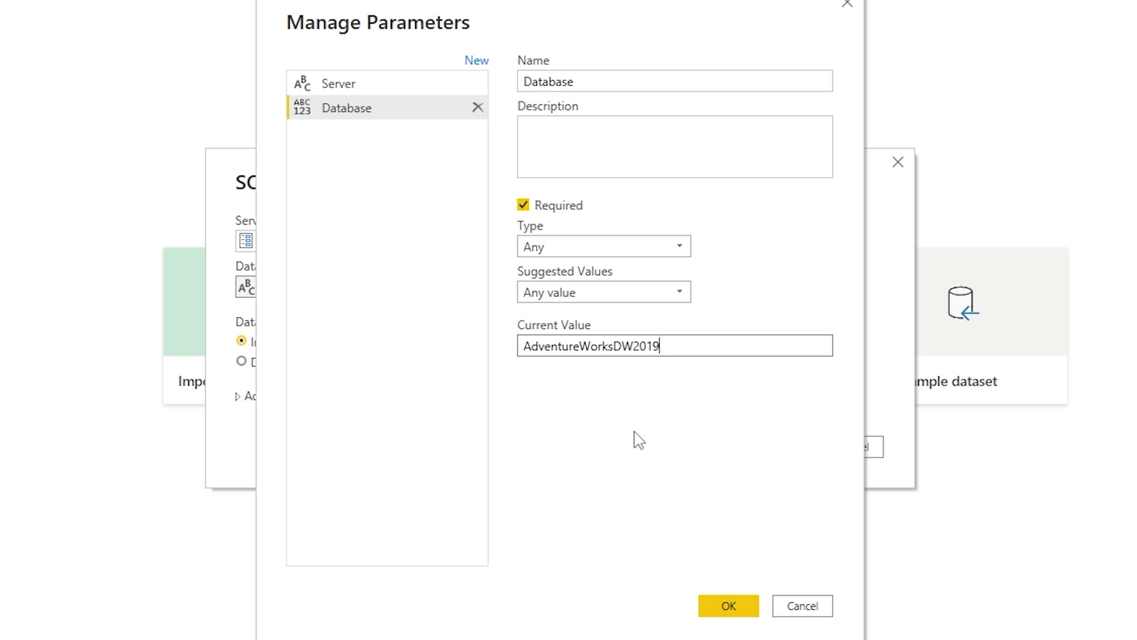
click(728, 603)
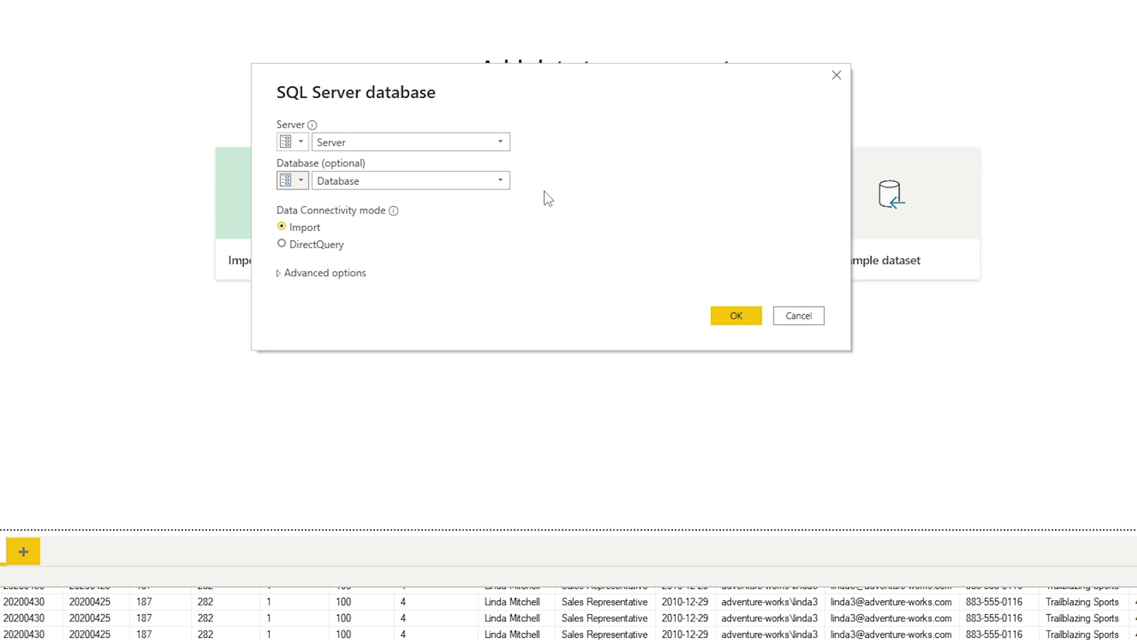
Review the connection's advanced options and connect in Import mode with the Server and Database parameters.
click(280, 273)
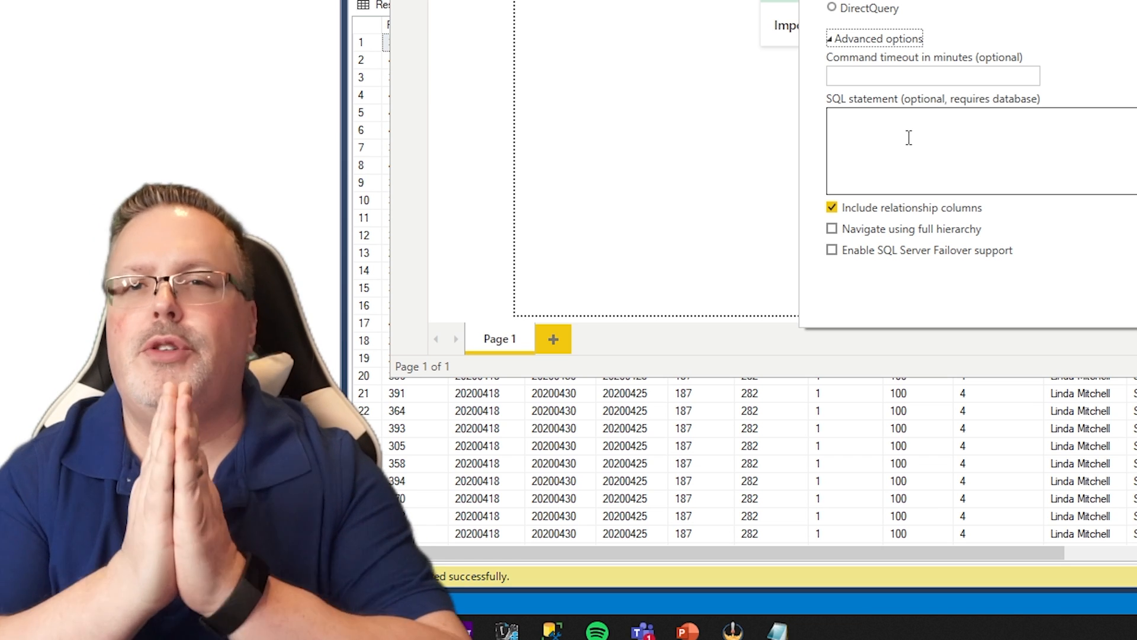
click(830, 39)
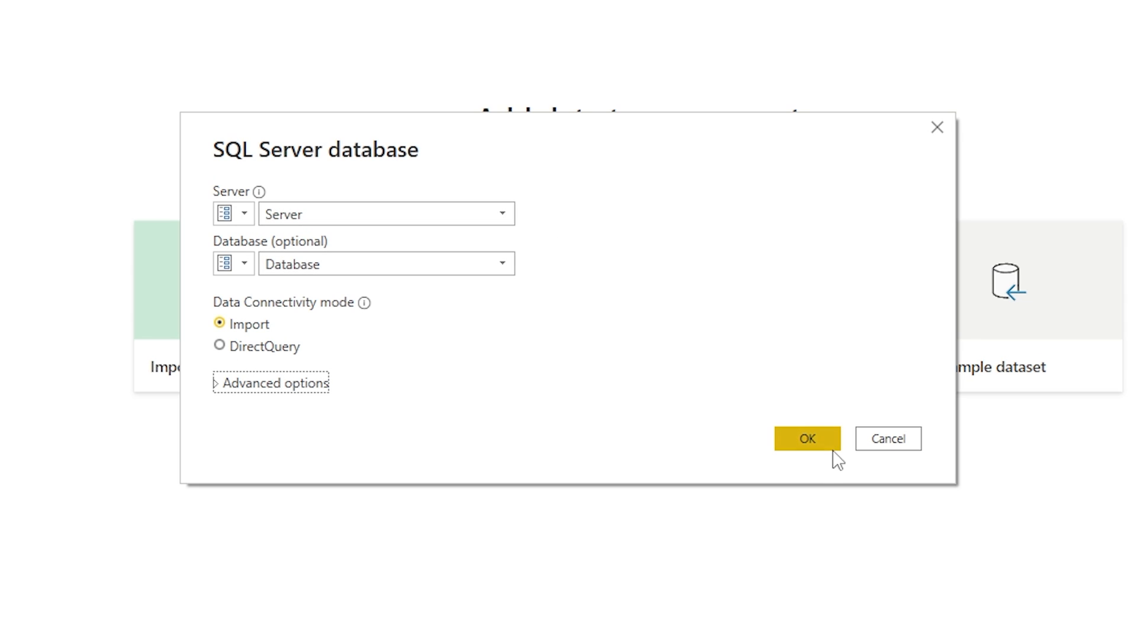
click(809, 450)
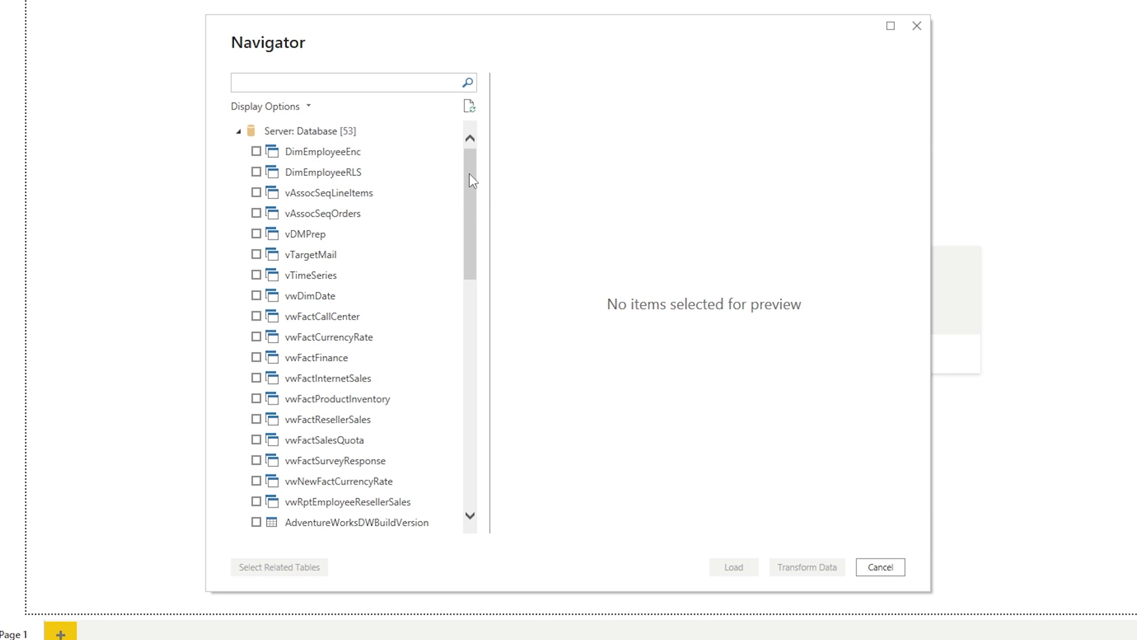
Select the vwRptEmployeeResellerSales view from the database and load it into the report.
drag(474, 181, 463, 225)
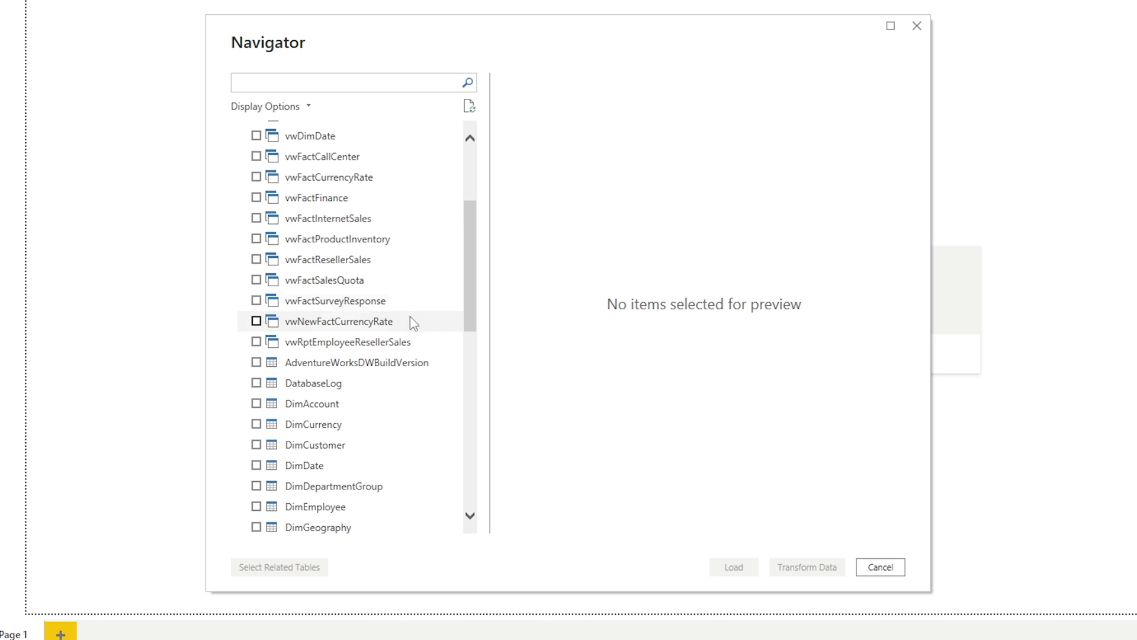
click(256, 342)
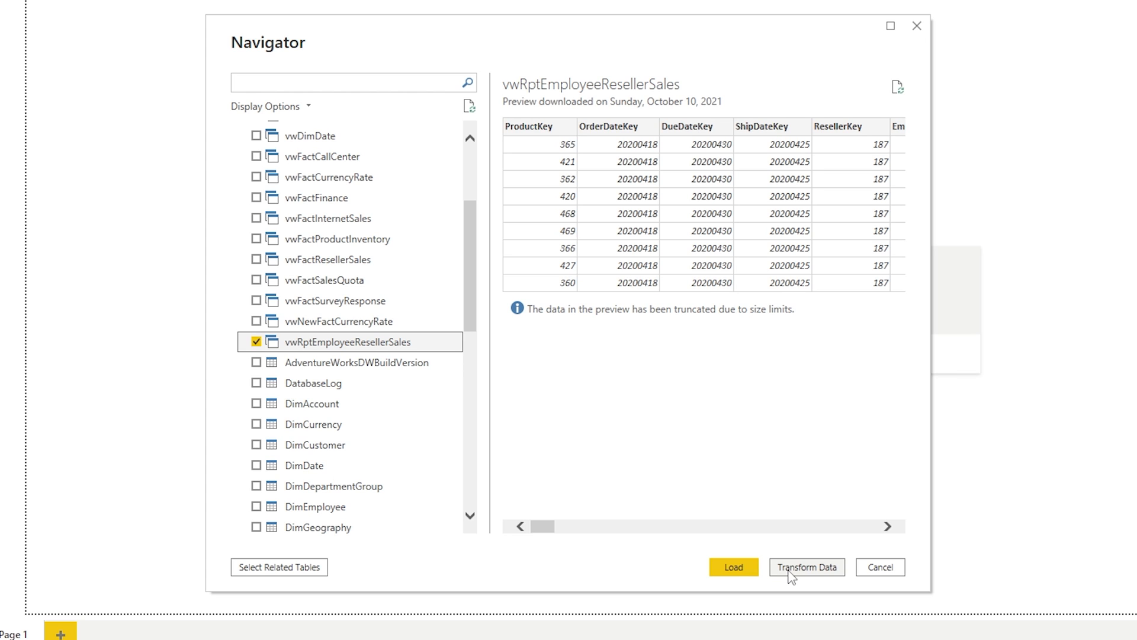
click(736, 566)
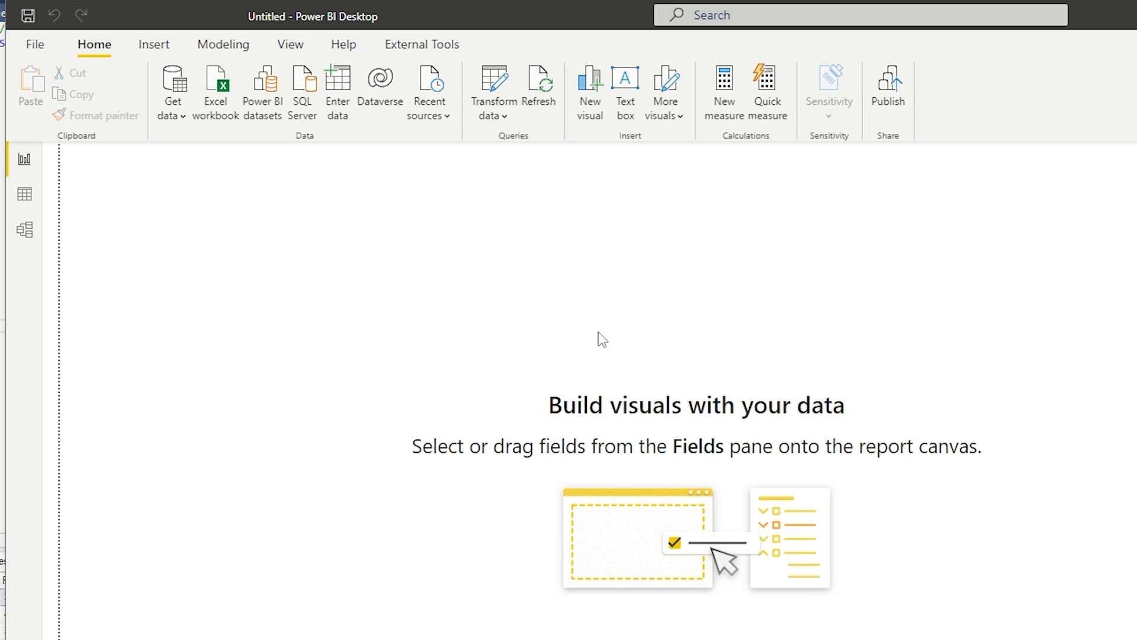
Show the data model, resize the vwRptEmployeeResellerSales table card and examine its list of fields.
click(31, 239)
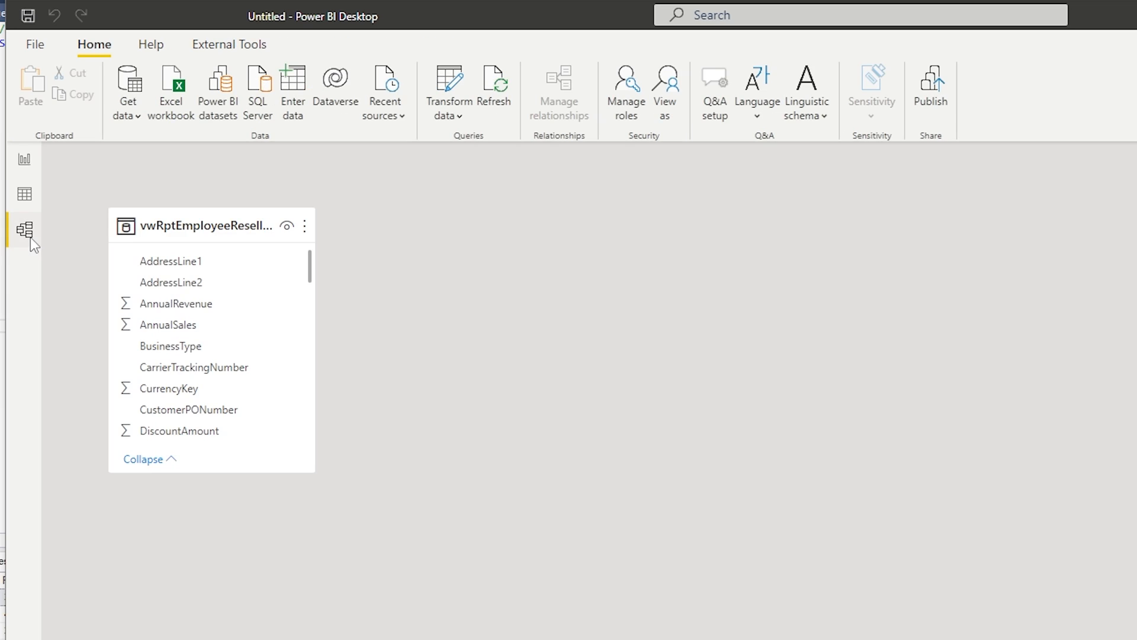
drag(316, 473, 599, 638)
scroll(335, 482, down, 10)
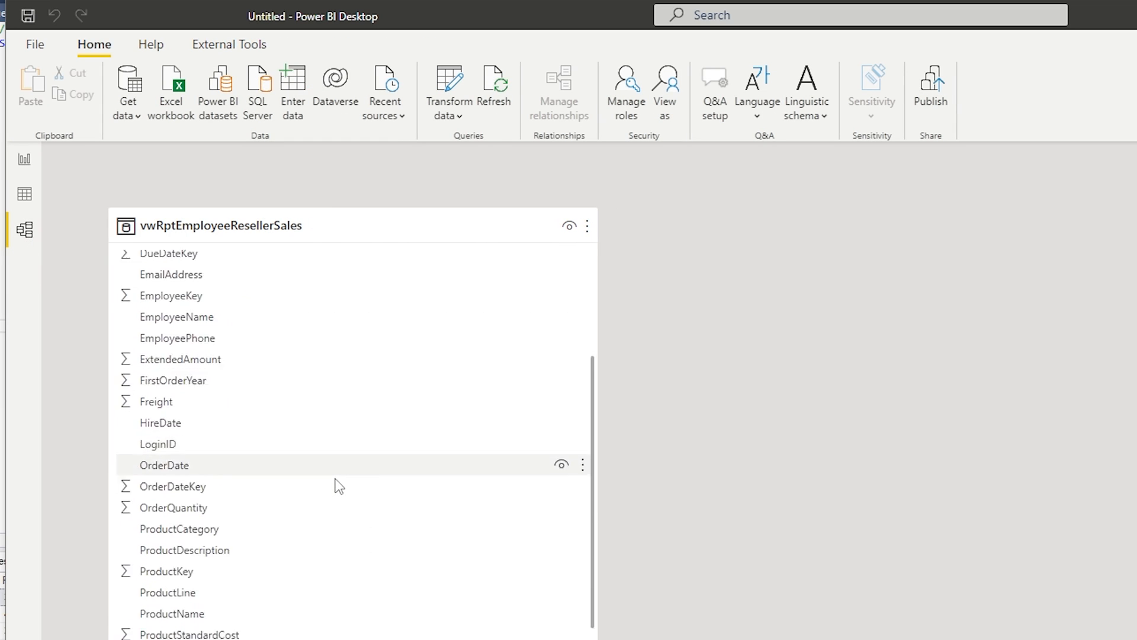
scroll(289, 397, up, 5)
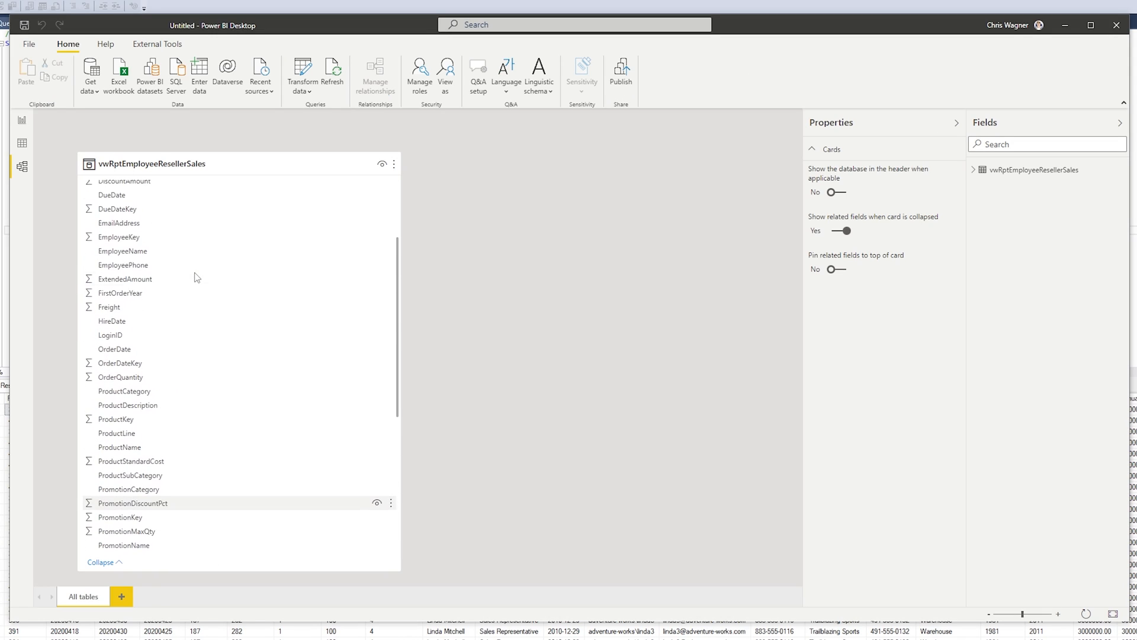
scroll(197, 277, up, 4)
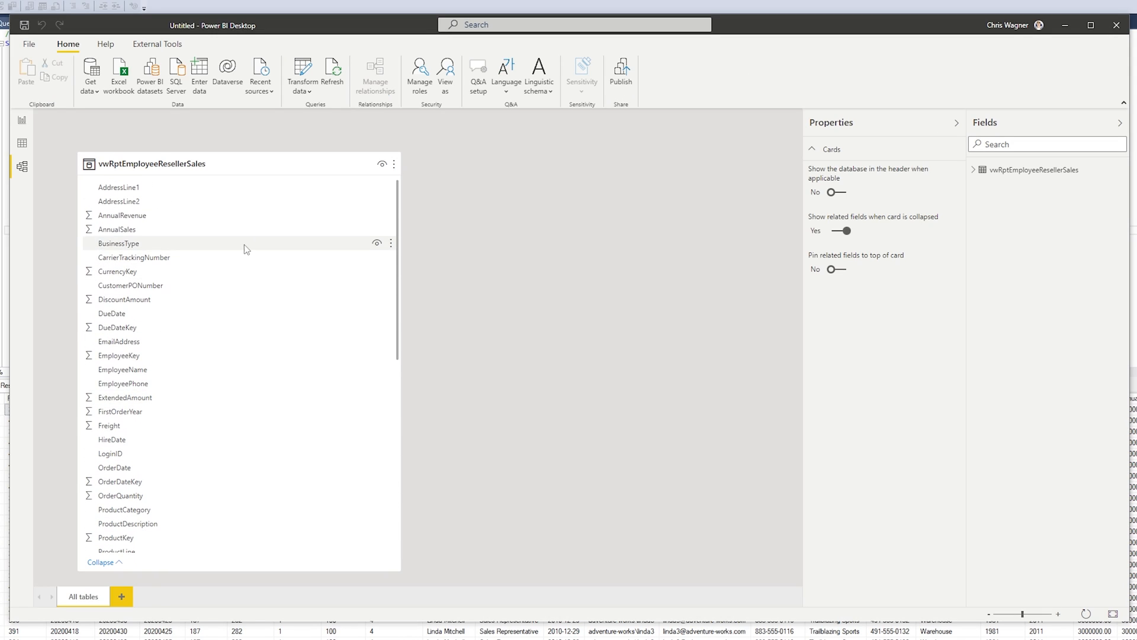
drag(400, 236, 329, 236)
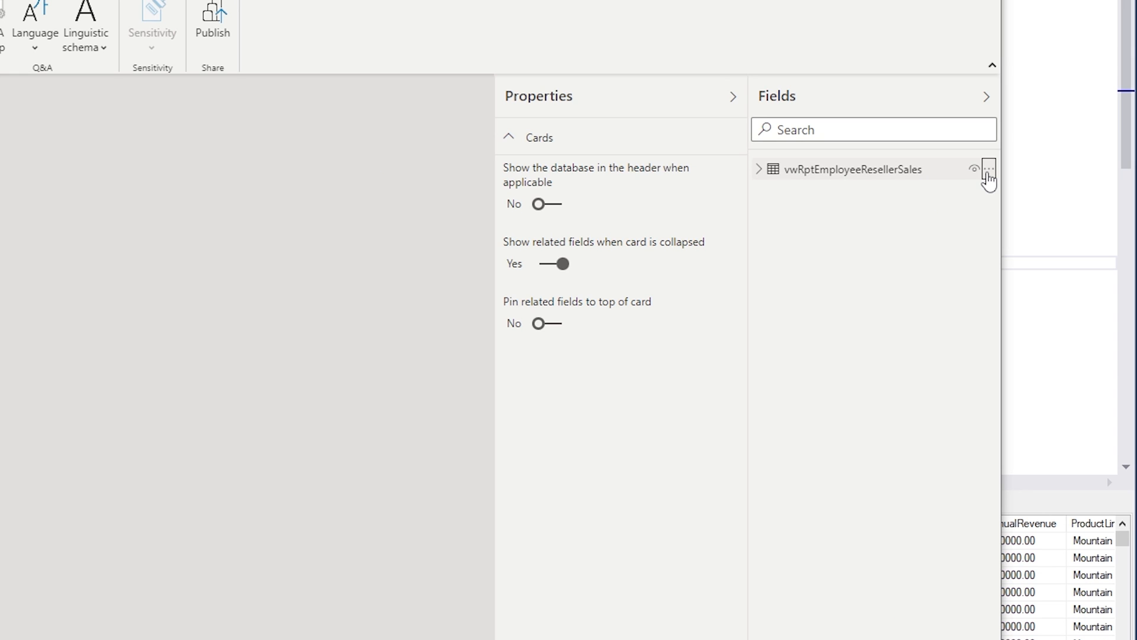
Rename the vwRptEmployeeResellerSales table to OBT.
click(988, 172)
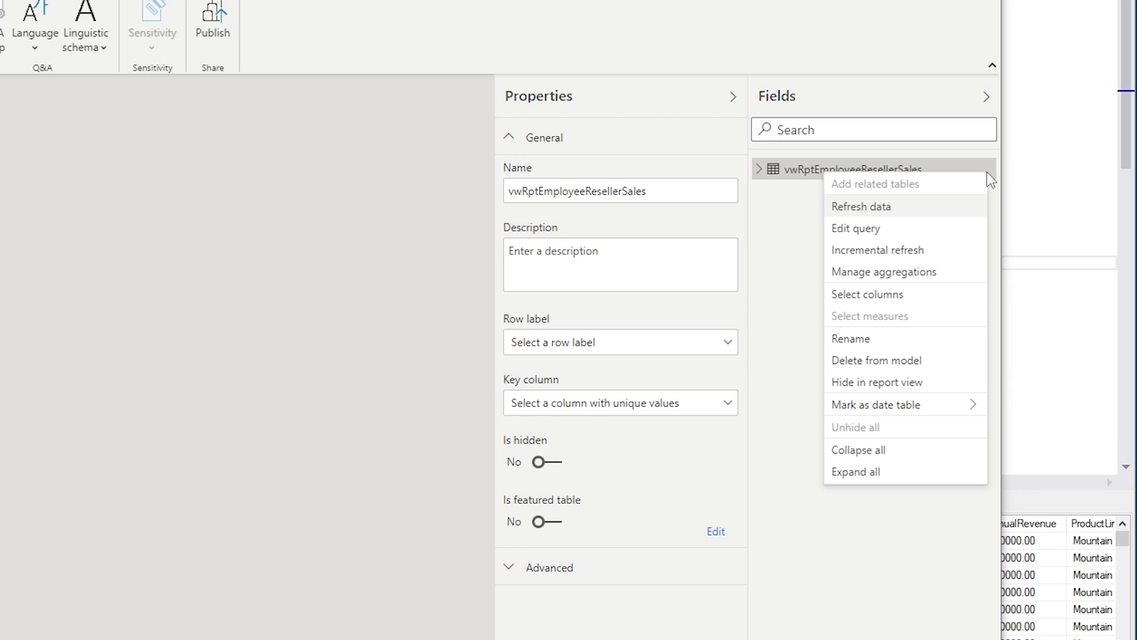
click(864, 347)
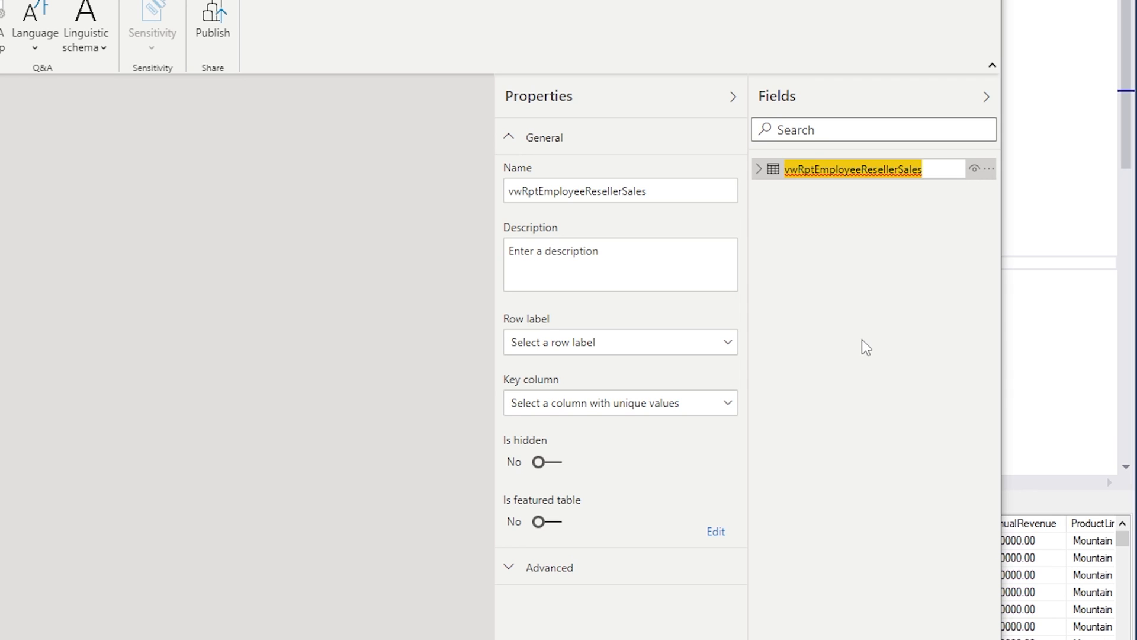
text(OBT)
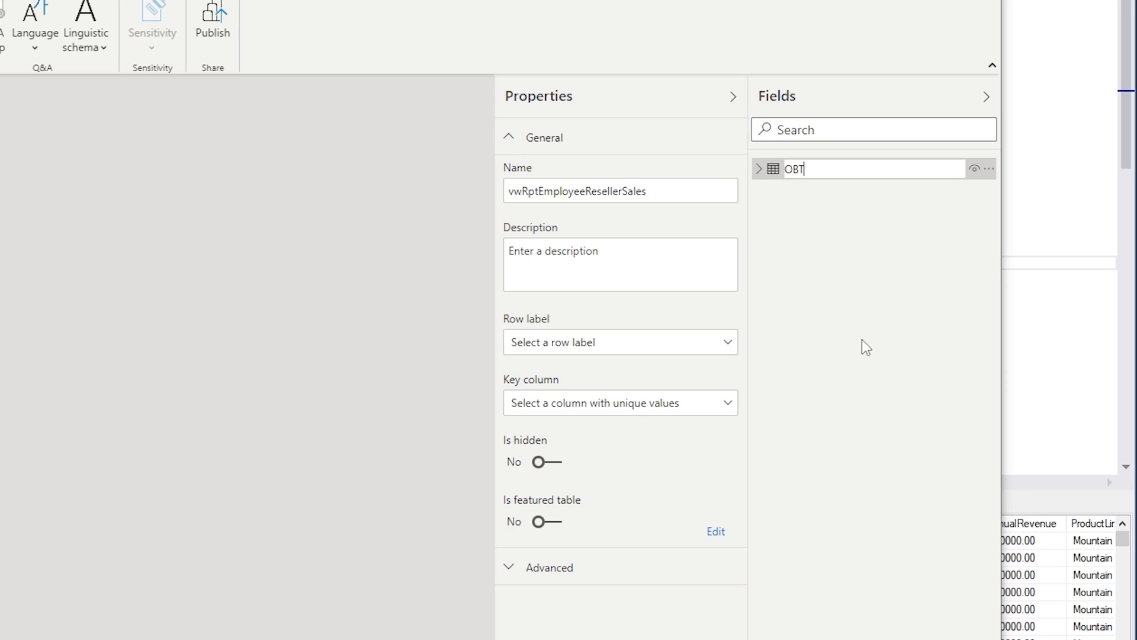
key(Return)
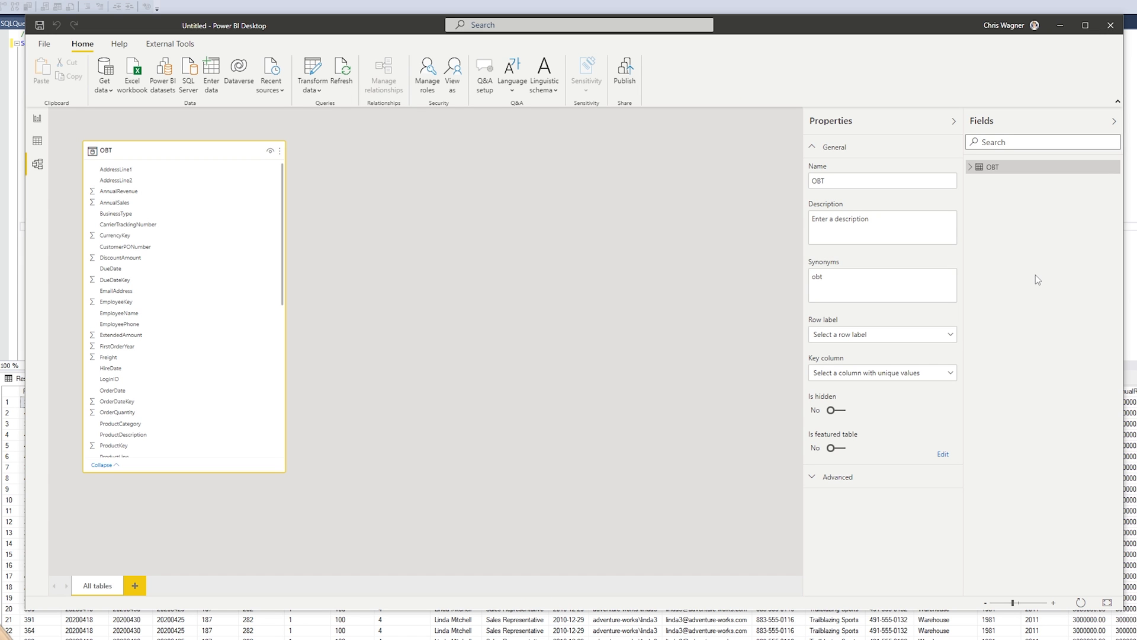
Display the OBT table's data and look across its columns through the promotion, sales order and cost columns.
click(37, 148)
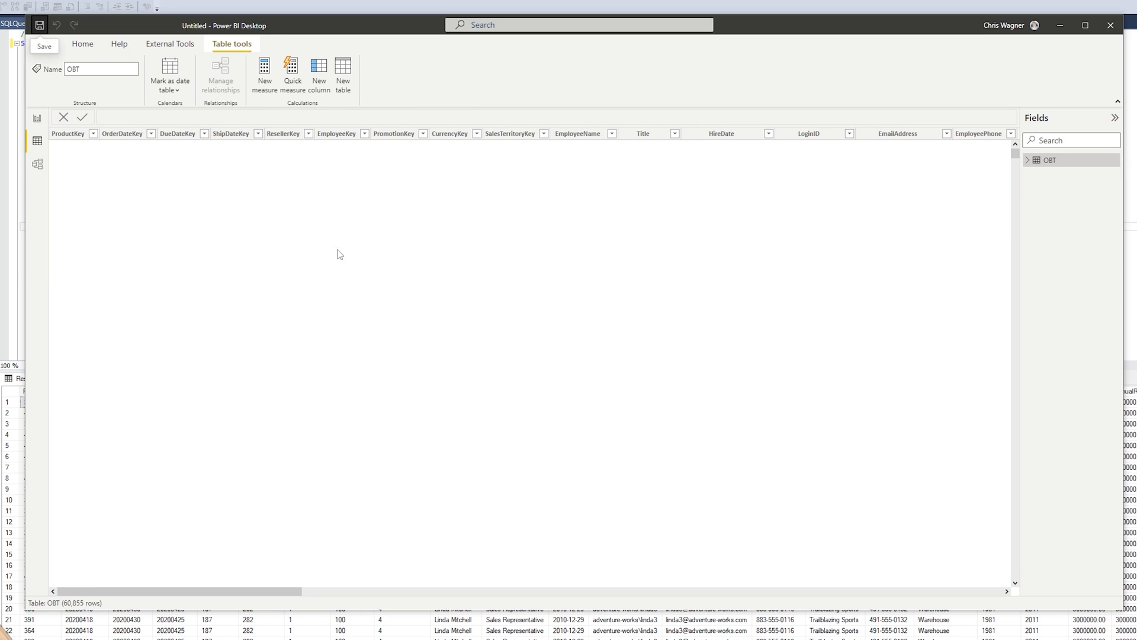
drag(301, 590, 861, 535)
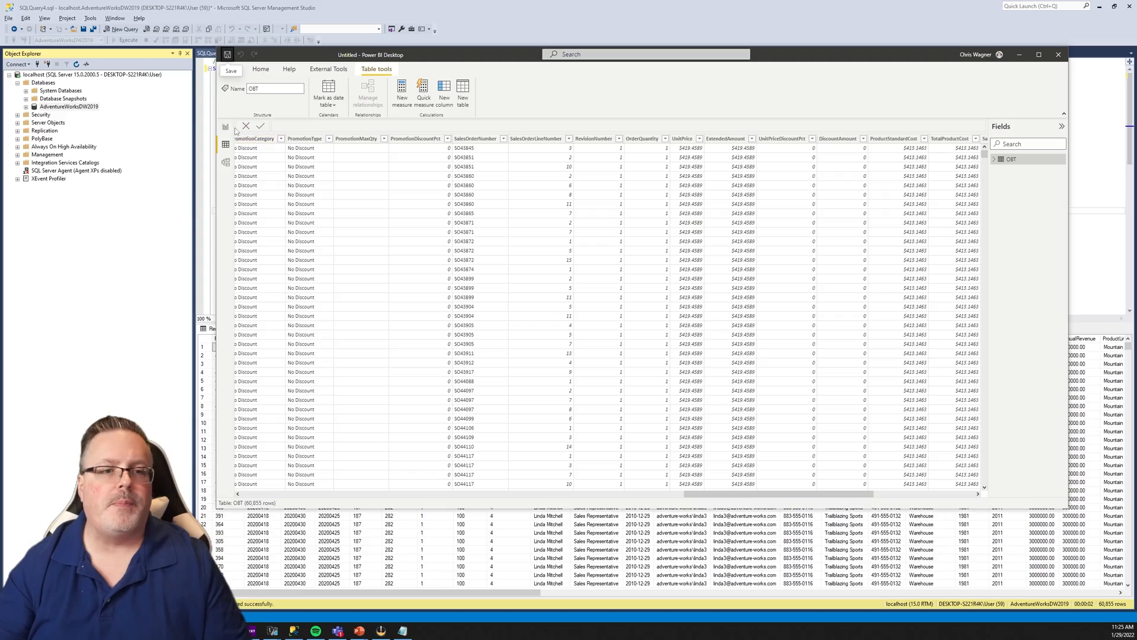
Return to the report canvas, expand the OBT table's field list and widen the pane that holds it.
click(37, 118)
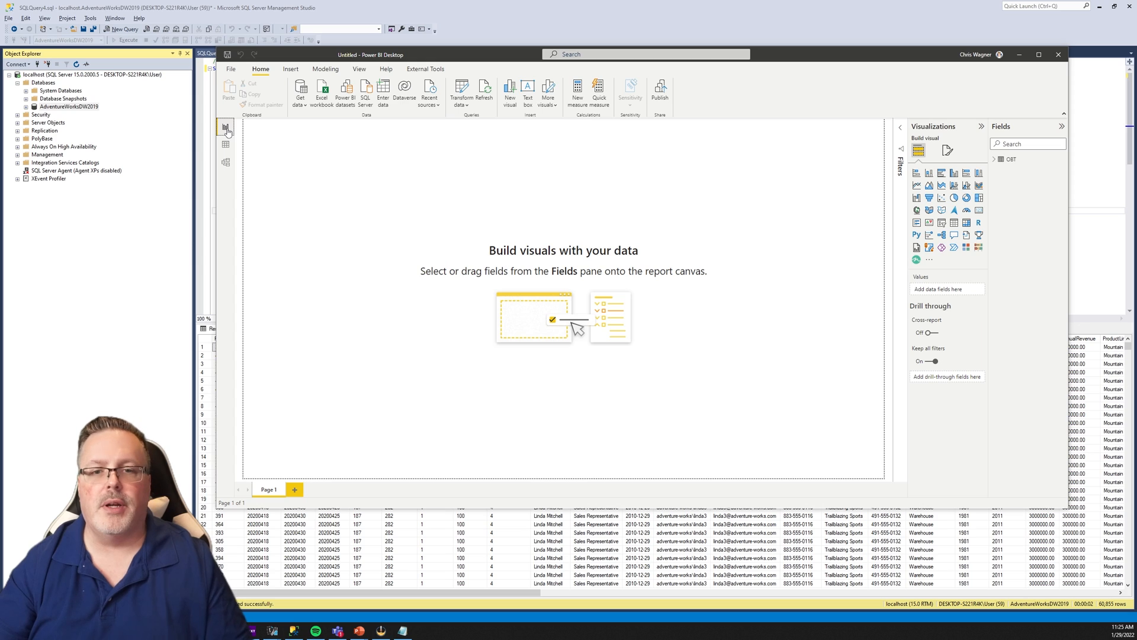
click(993, 160)
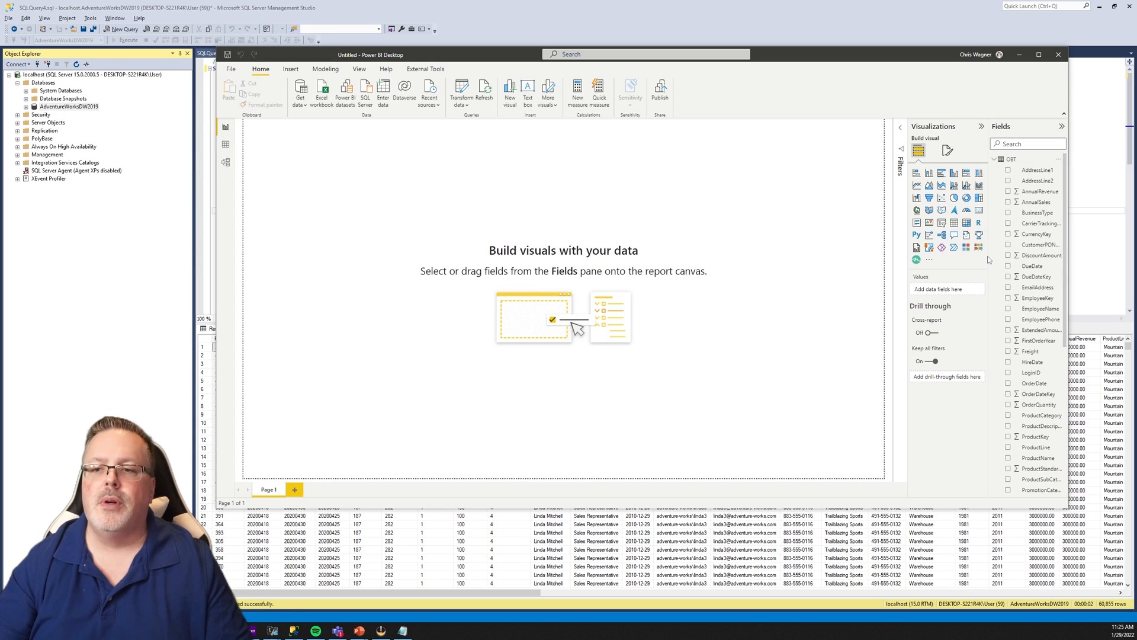
drag(986, 257, 924, 257)
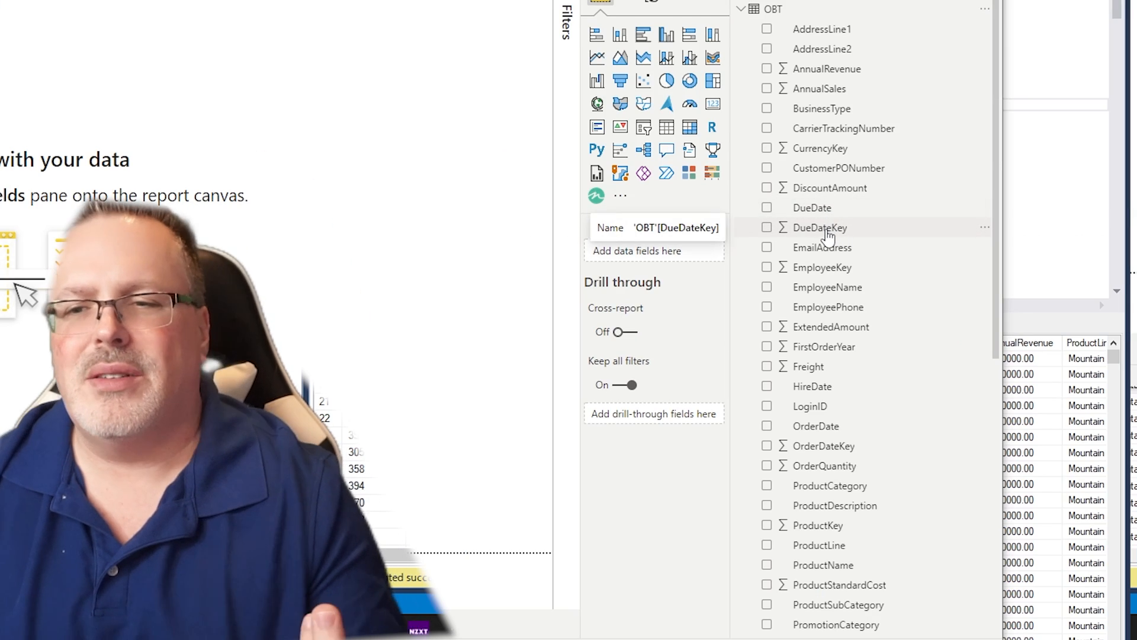
Hide the DueDateKey and EmployeeKey fields of the OBT table.
right_click(827, 237)
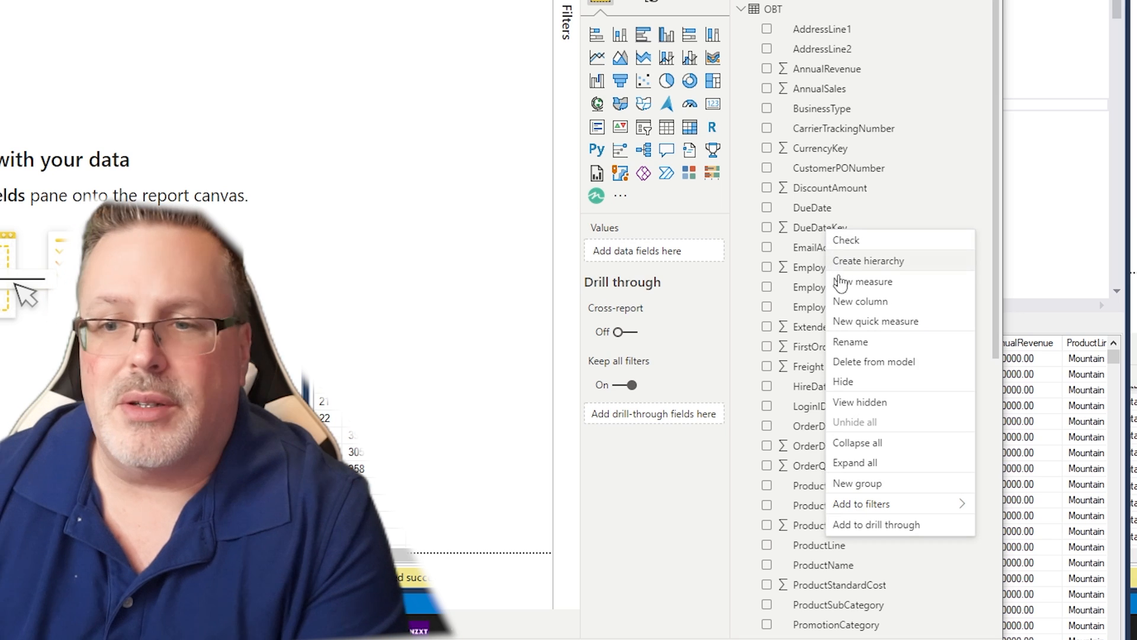
click(858, 382)
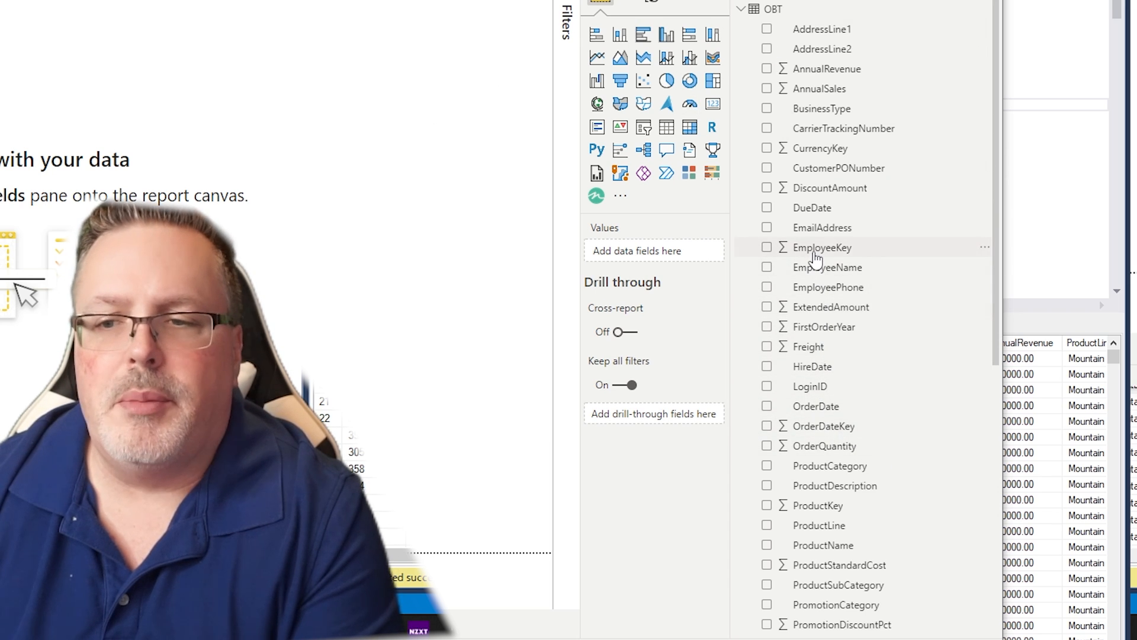
right_click(816, 256)
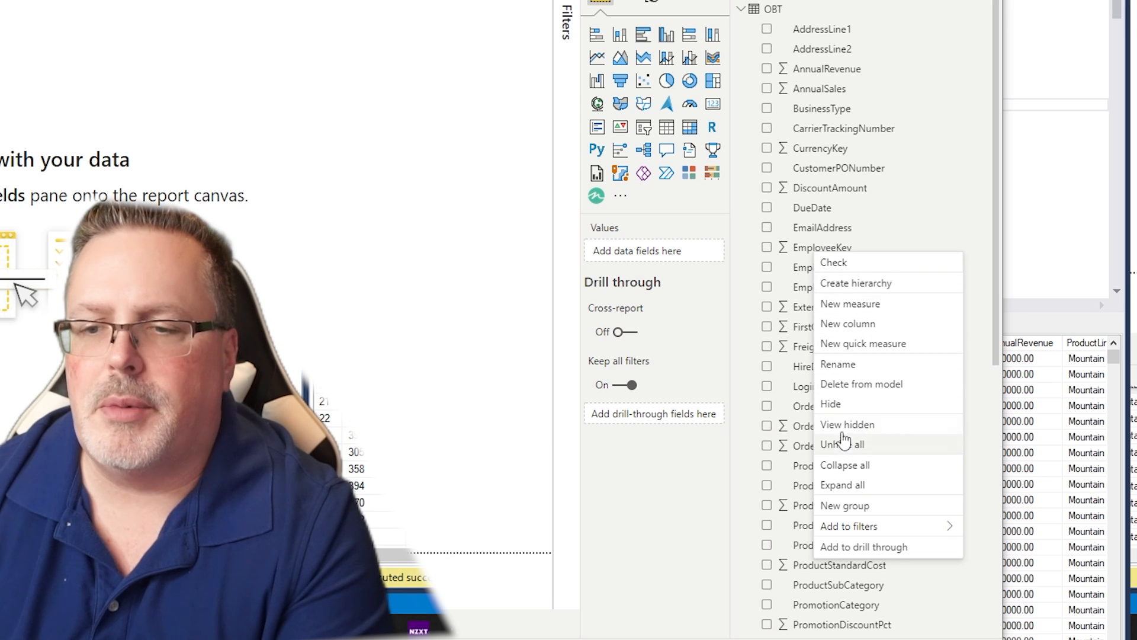
click(841, 406)
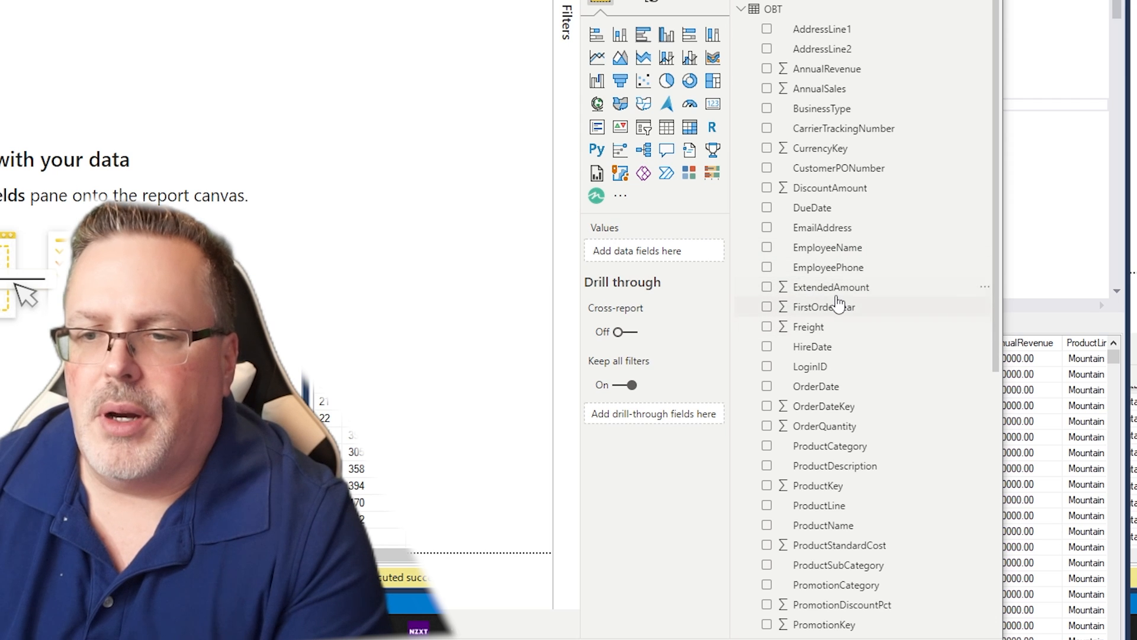
Hide the OrderDateKey and CurrencyKey fields of the OBT table.
right_click(827, 413)
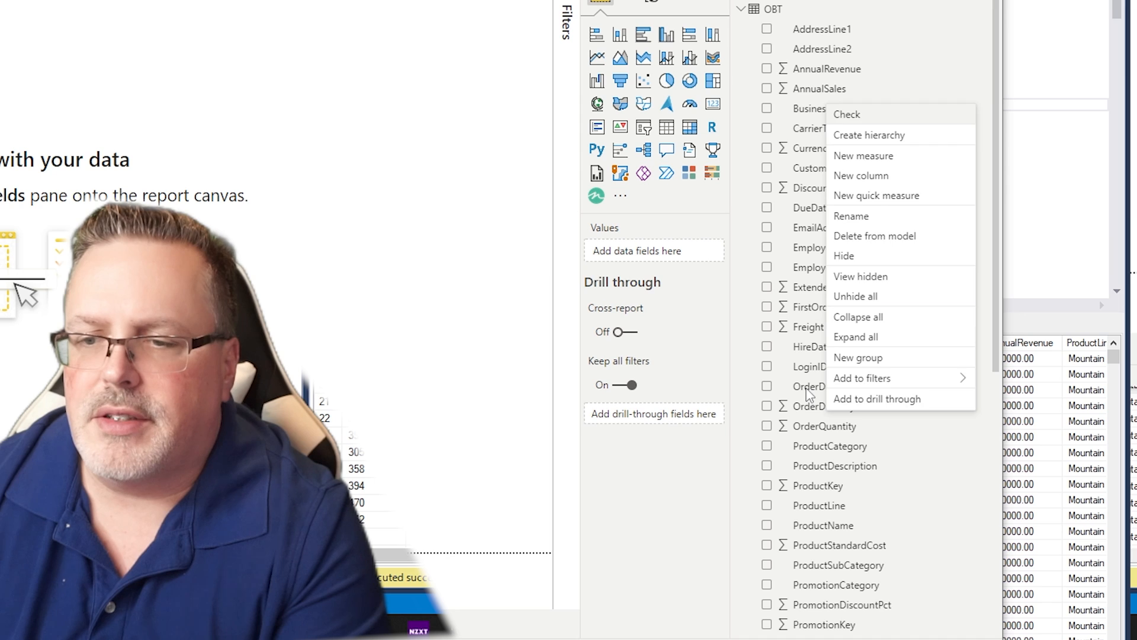
click(806, 389)
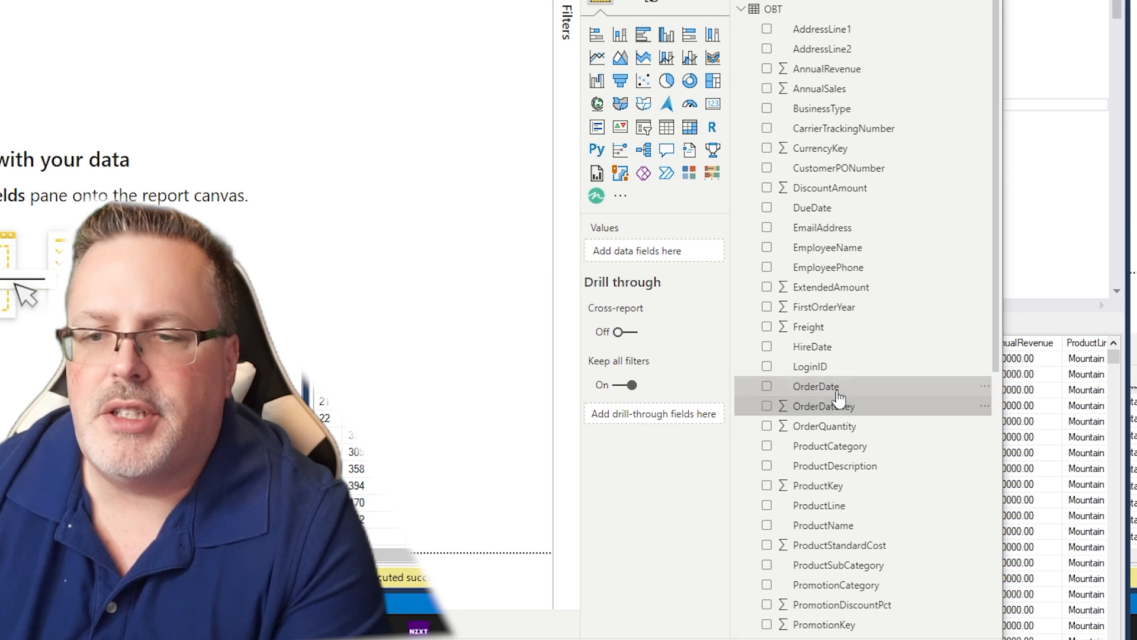
right_click(820, 412)
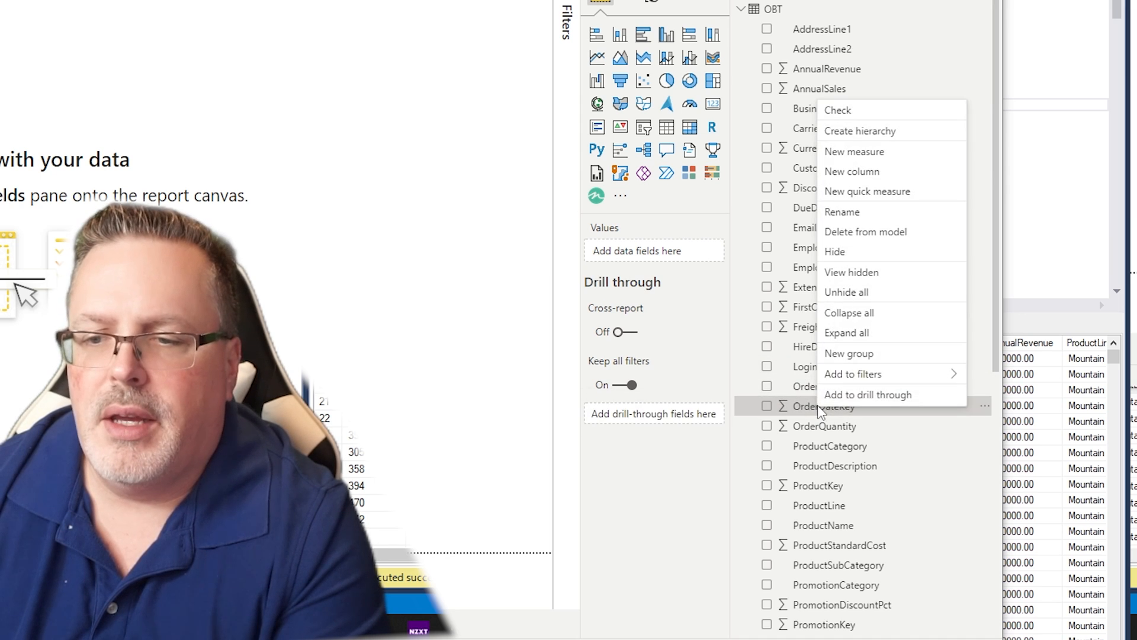
click(833, 256)
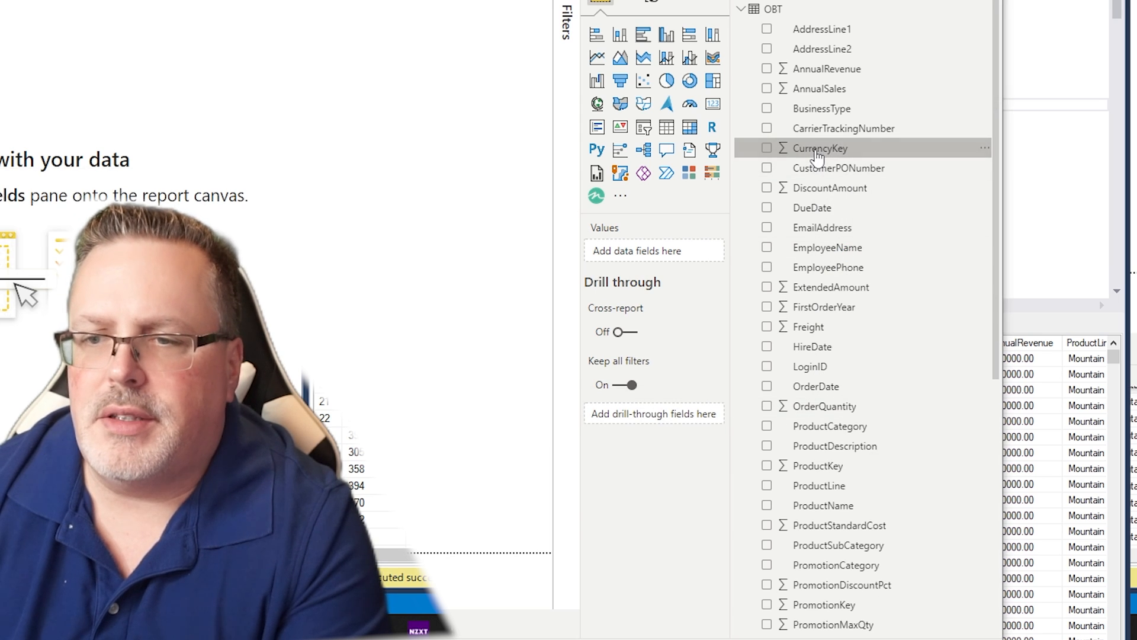
right_click(817, 153)
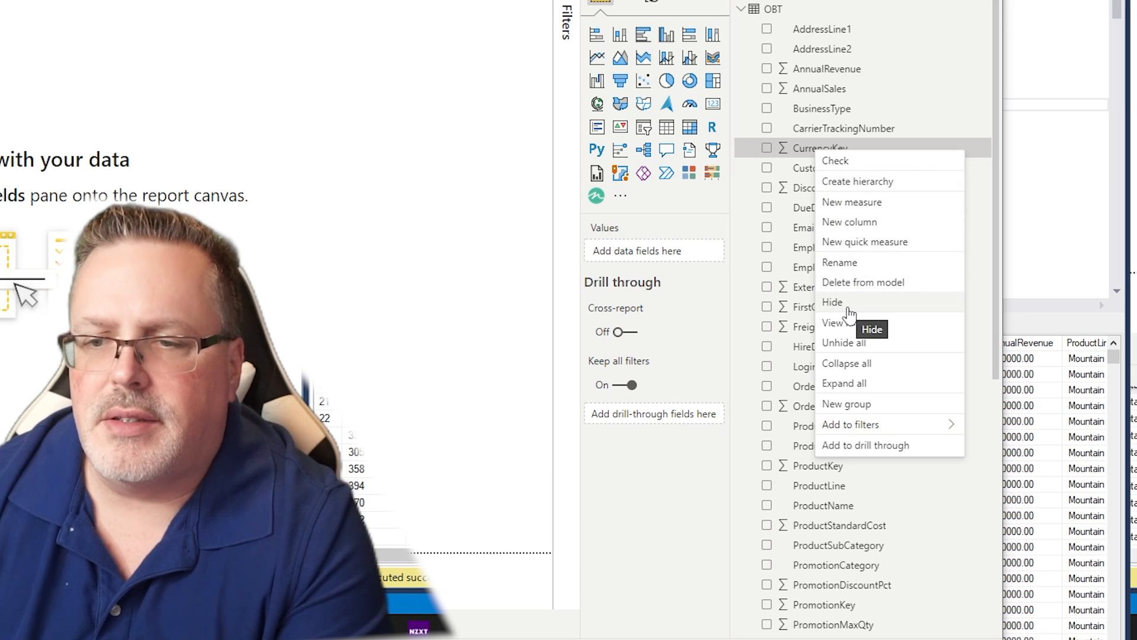
click(850, 314)
Hide the PromotionKey and ResellerKey fields of the OBT table.
scroll(866, 387, down, 2)
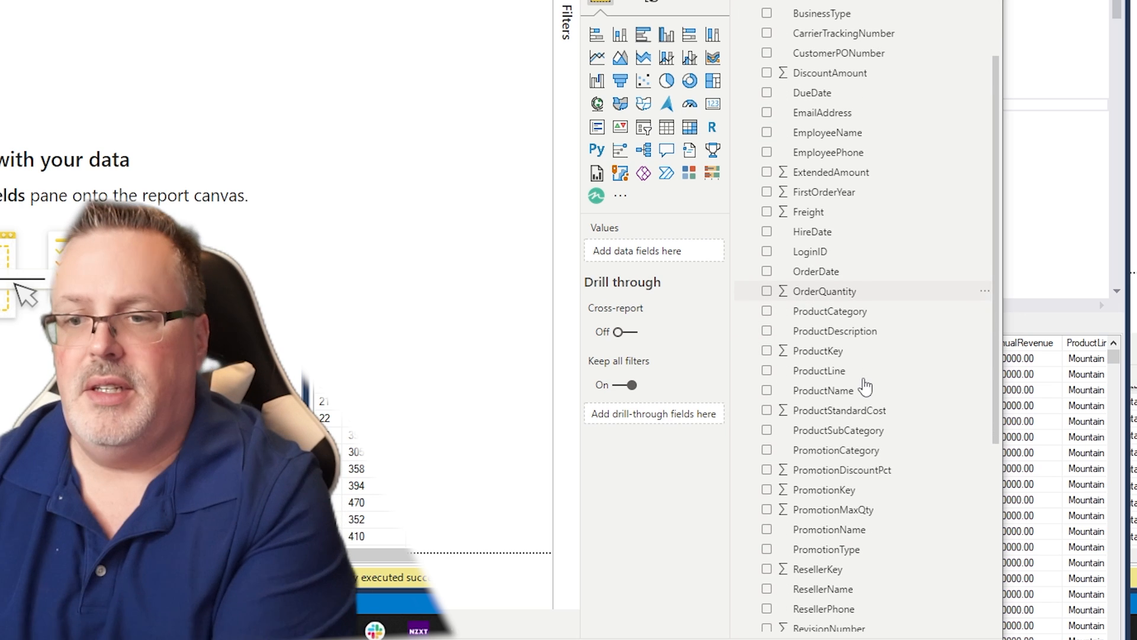
right_click(832, 492)
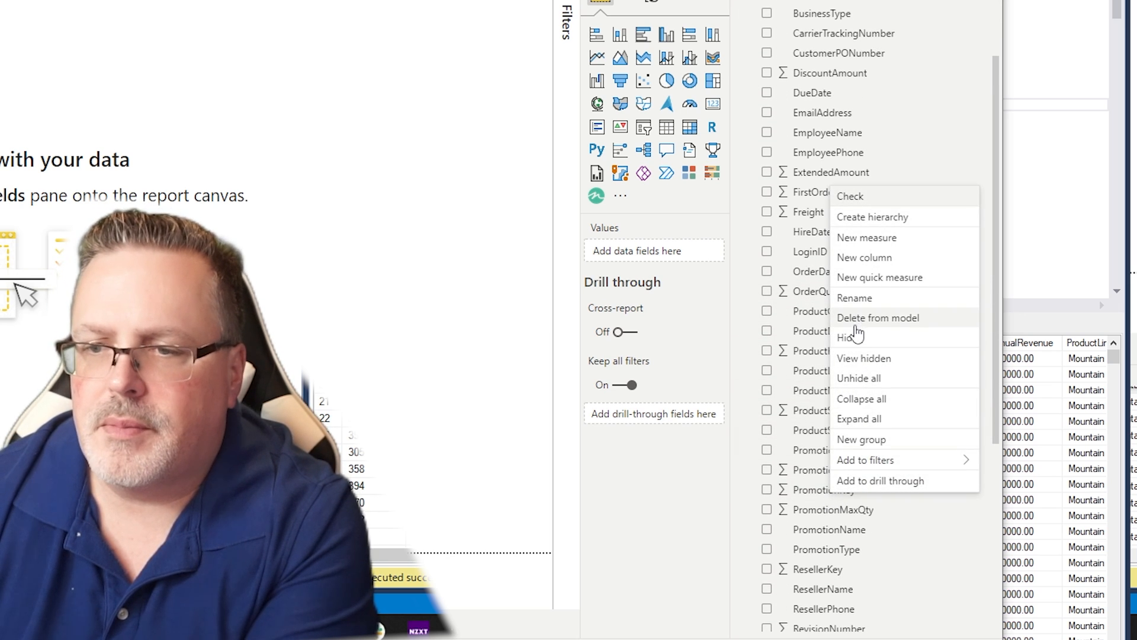
click(846, 337)
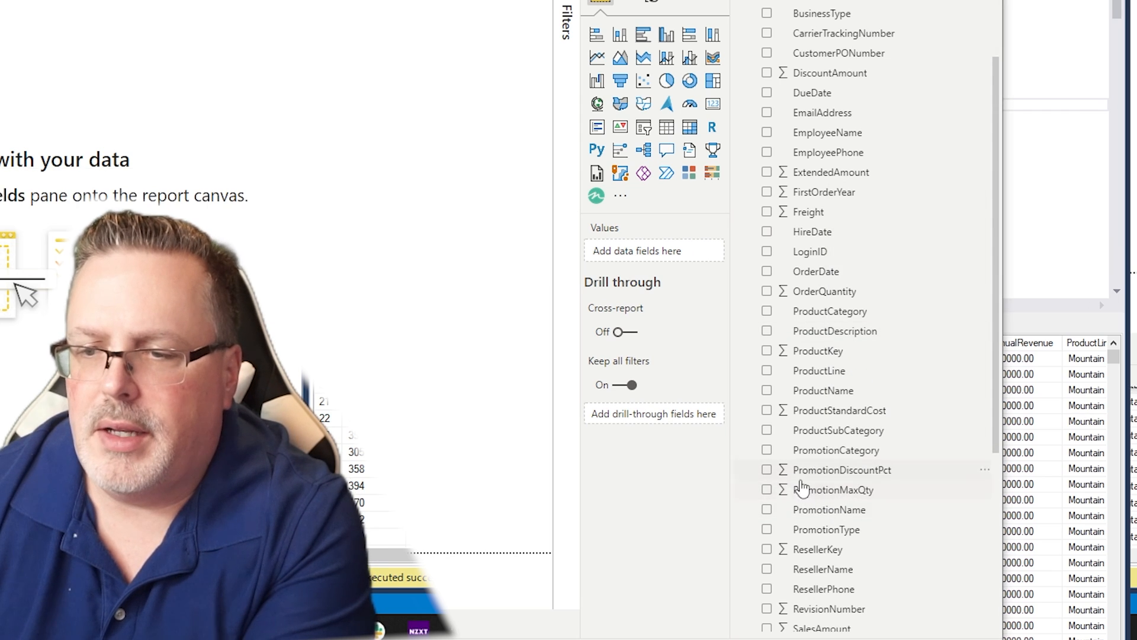
scroll(801, 501, down, 3)
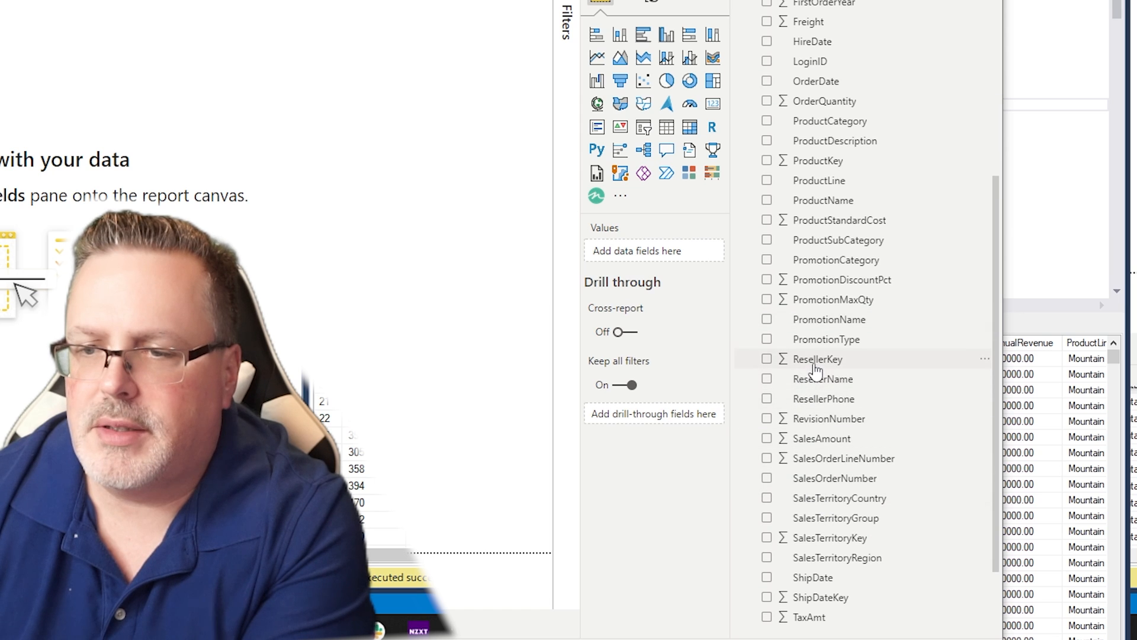
right_click(815, 368)
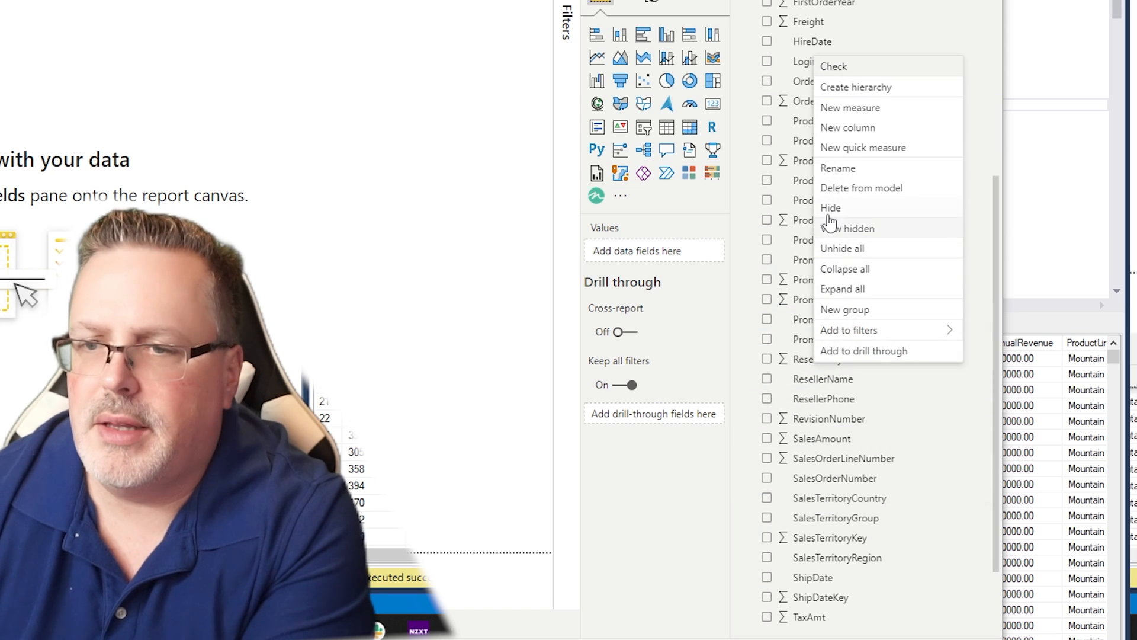
click(831, 207)
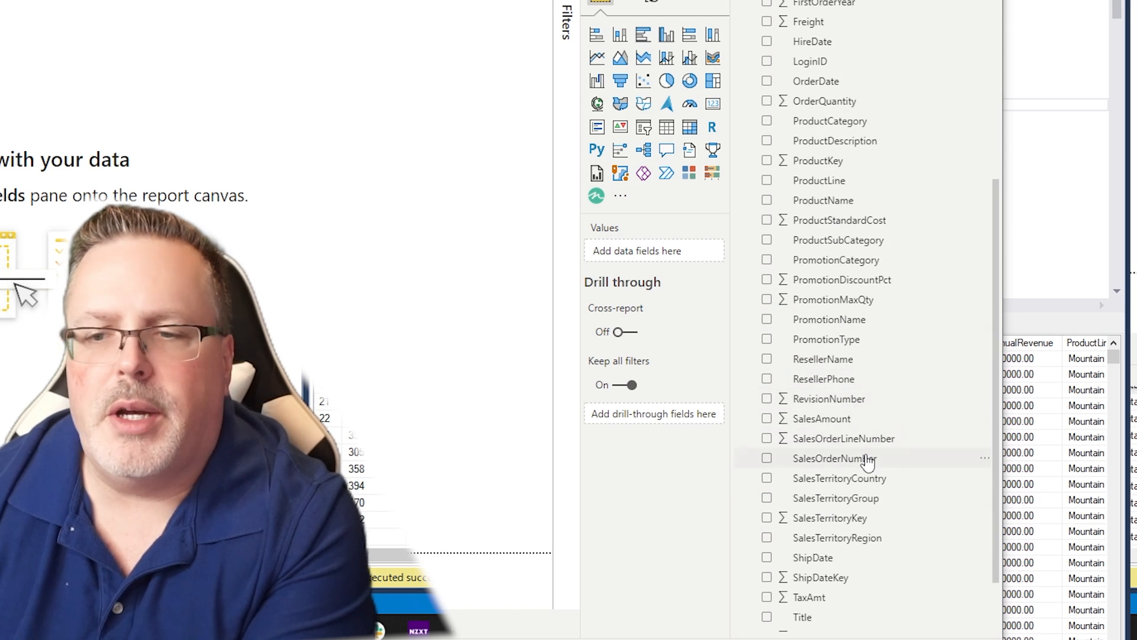
Hide the SalesTerritoryKey and ShipDateKey fields of the OBT table.
scroll(846, 456, down, 1)
scroll(847, 456, down, 1)
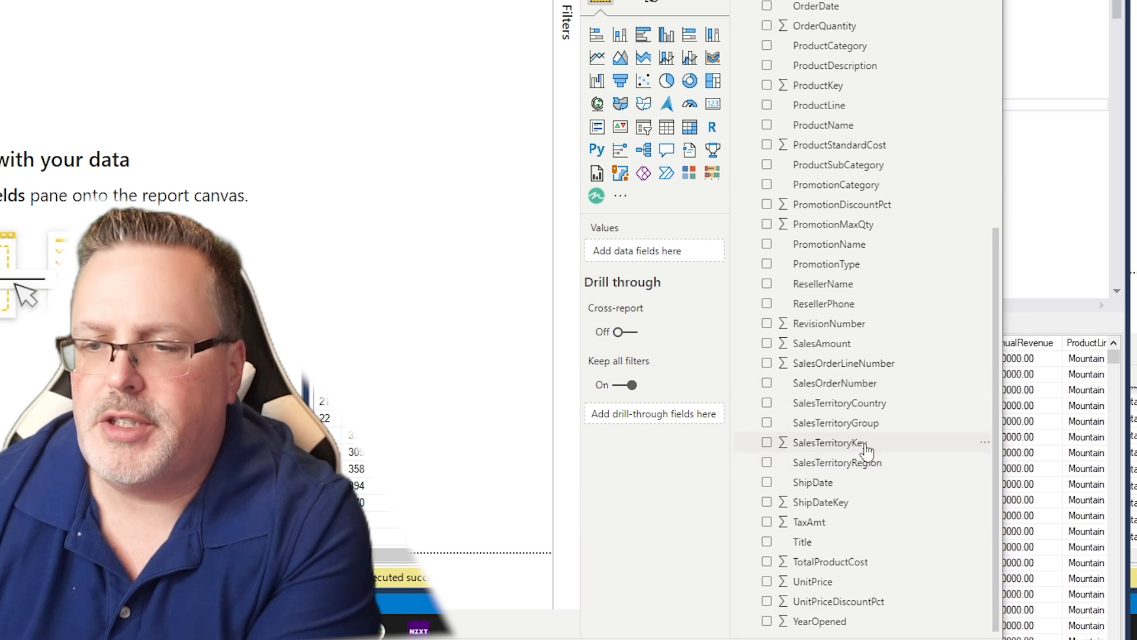
right_click(817, 449)
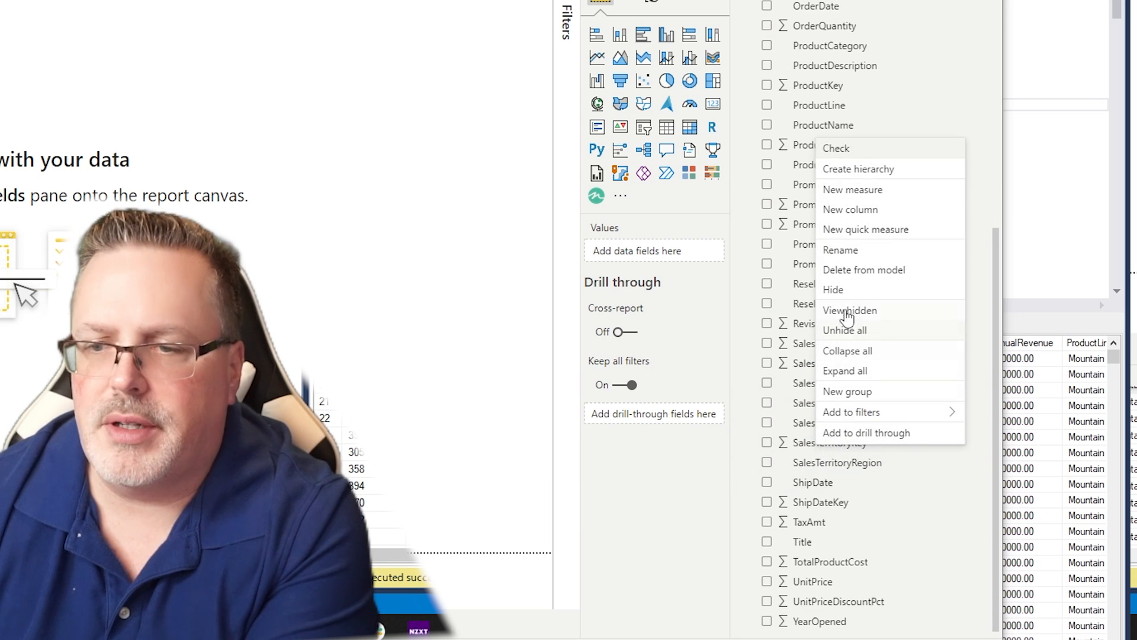
click(846, 295)
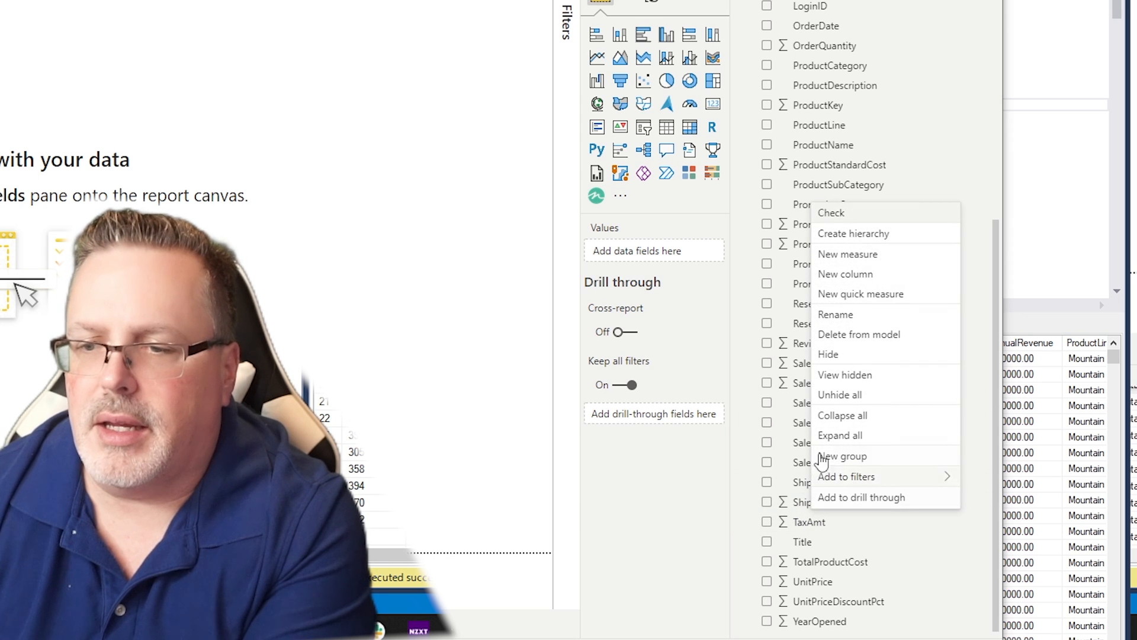
click(828, 353)
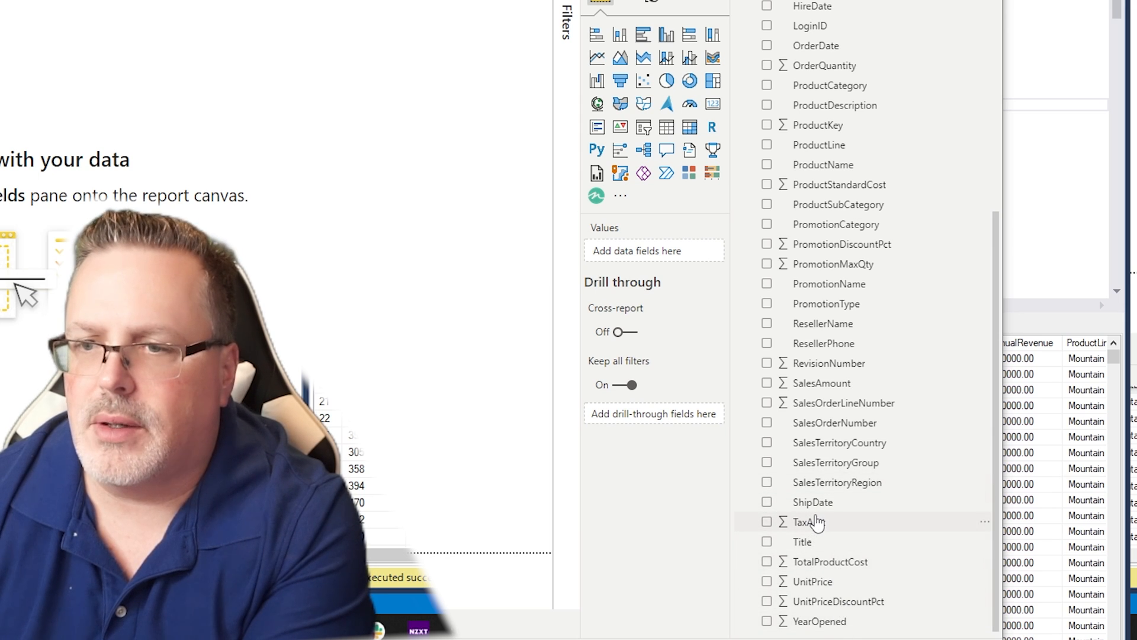
Check the OBT field list for remaining key fields and hide ProductKey.
scroll(823, 521, up, 5)
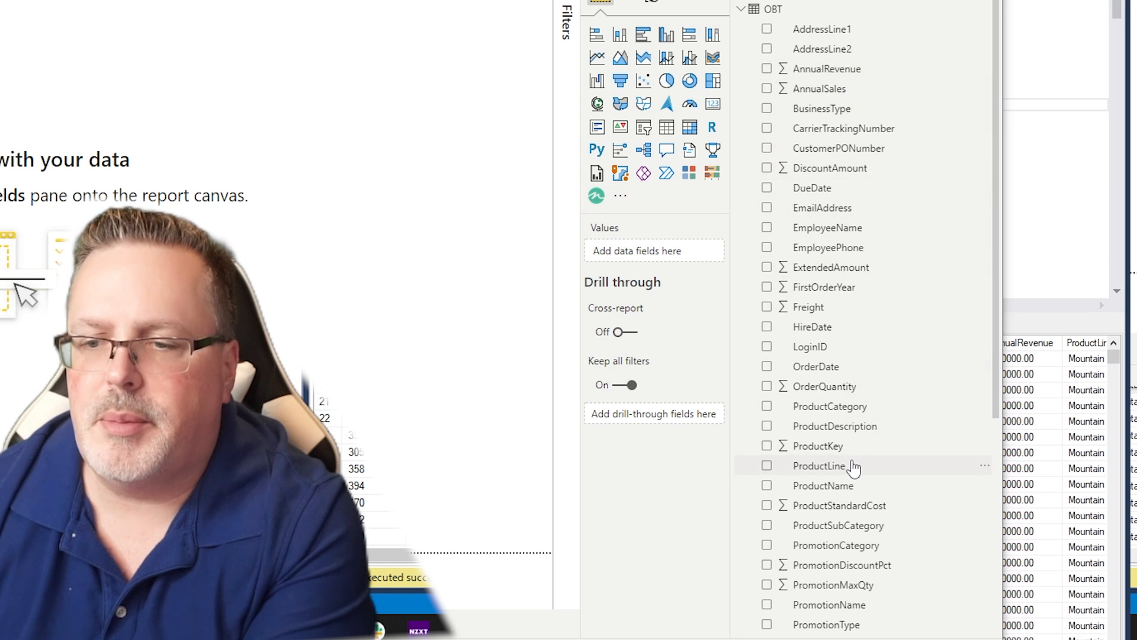
scroll(854, 454, down, 5)
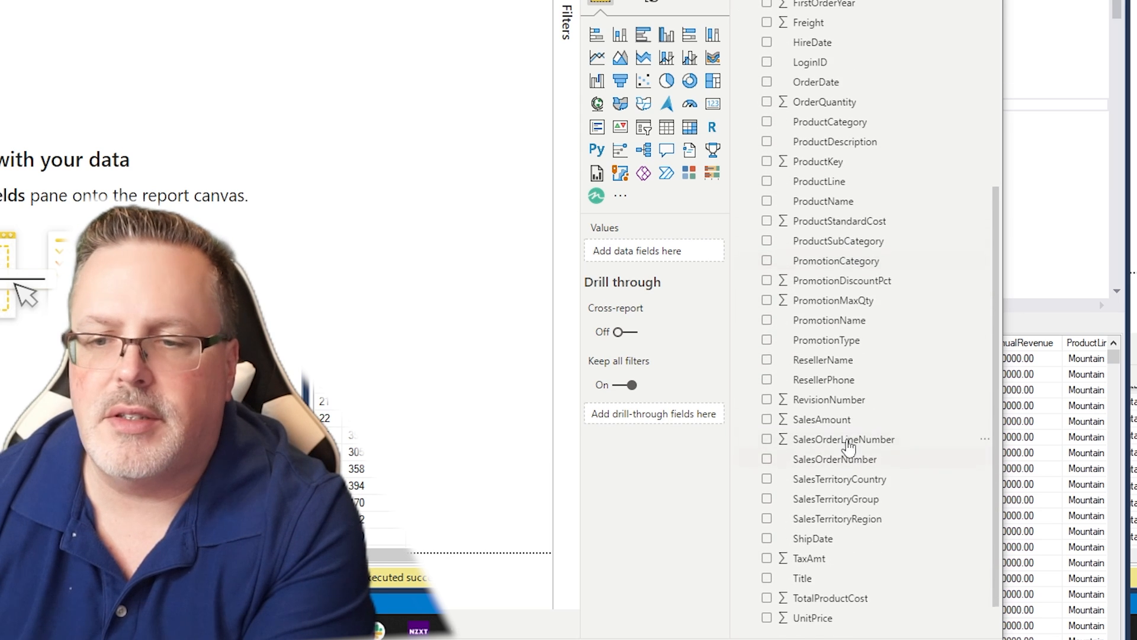
right_click(809, 175)
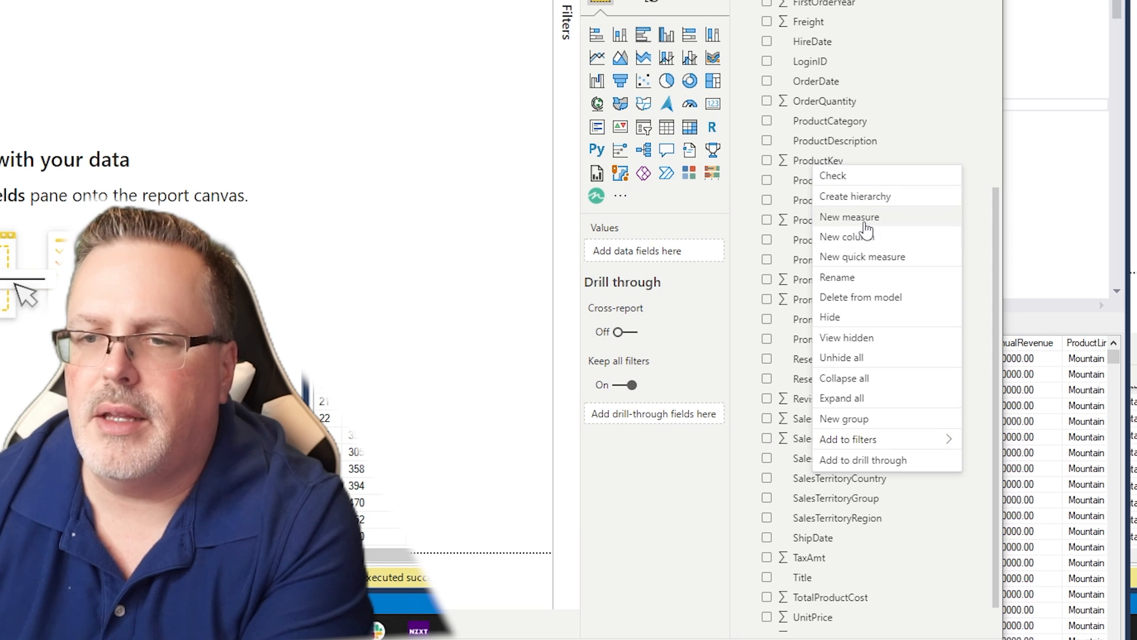
click(848, 320)
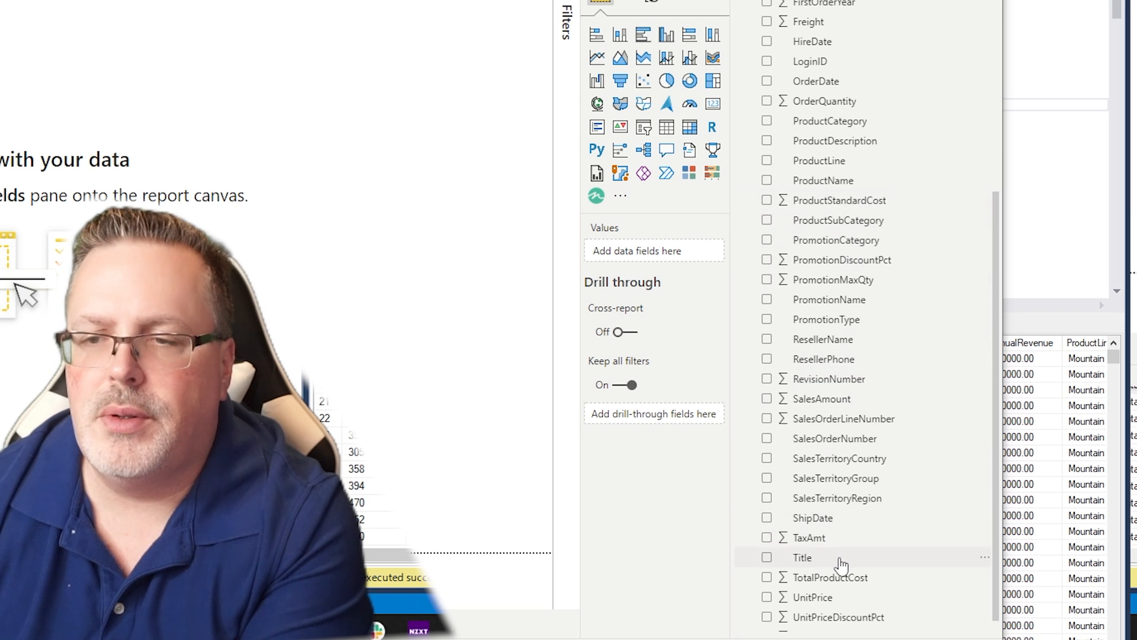
Create the measure Annual Revenue = SUM(OBT[AnnualRevenue]) in the OBT table.
scroll(841, 561, down, 1)
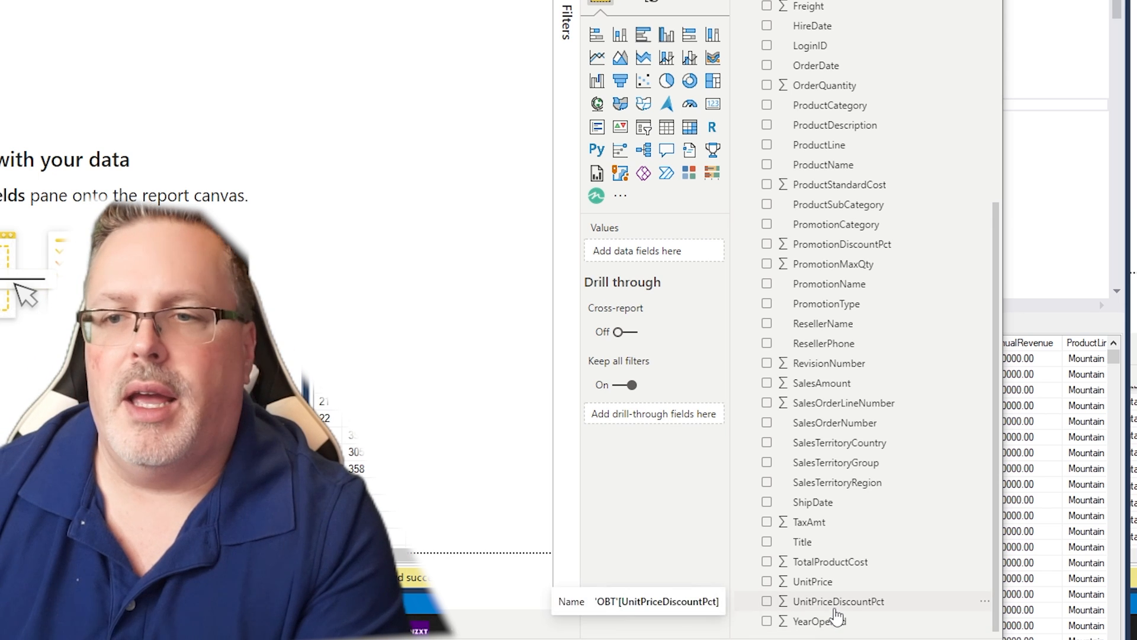
scroll(837, 584, up, 5)
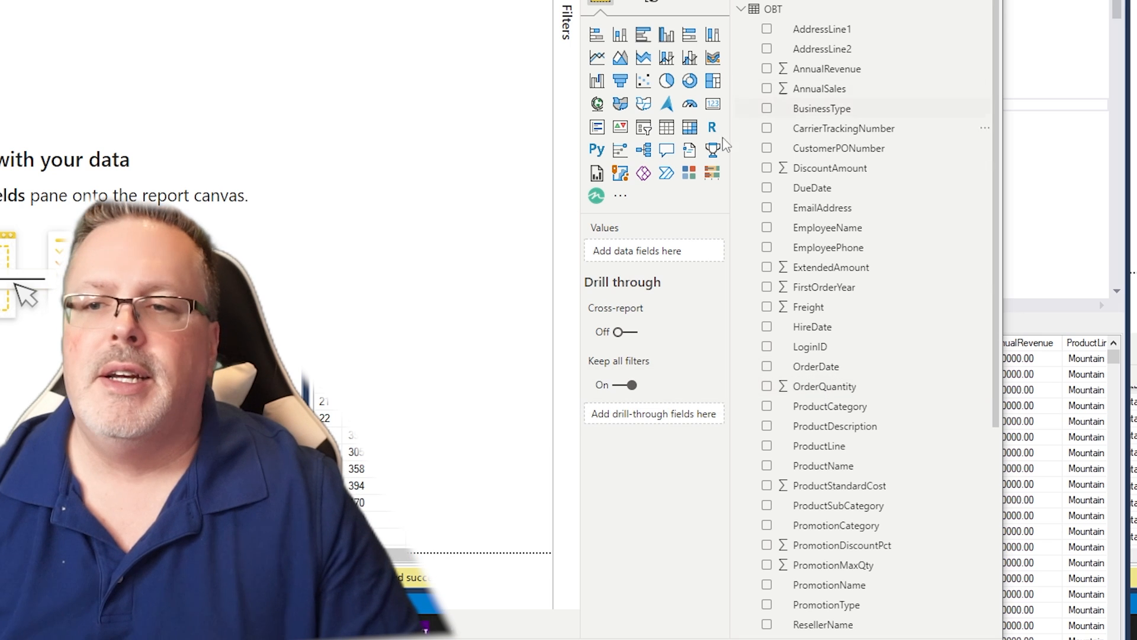
right_click(802, 74)
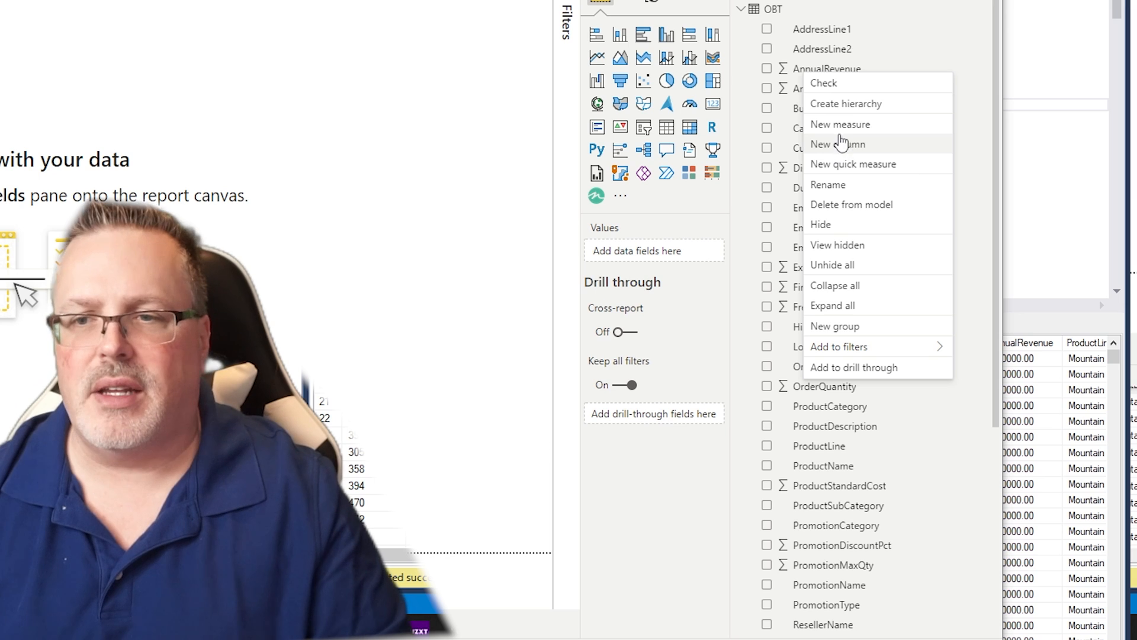
click(841, 131)
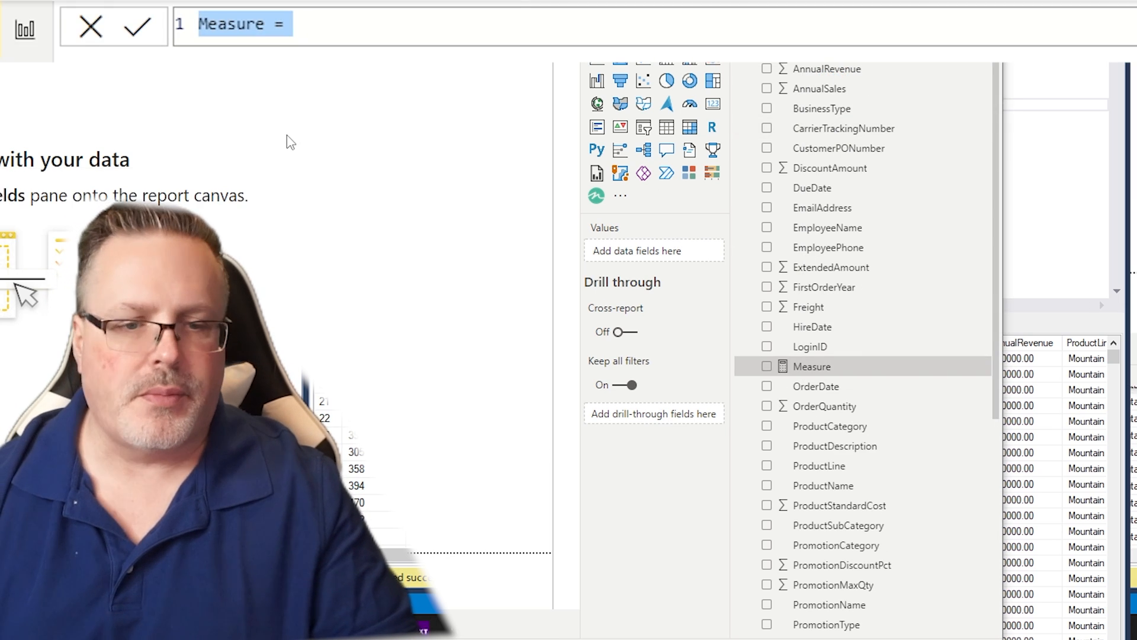
text(Annual Re)
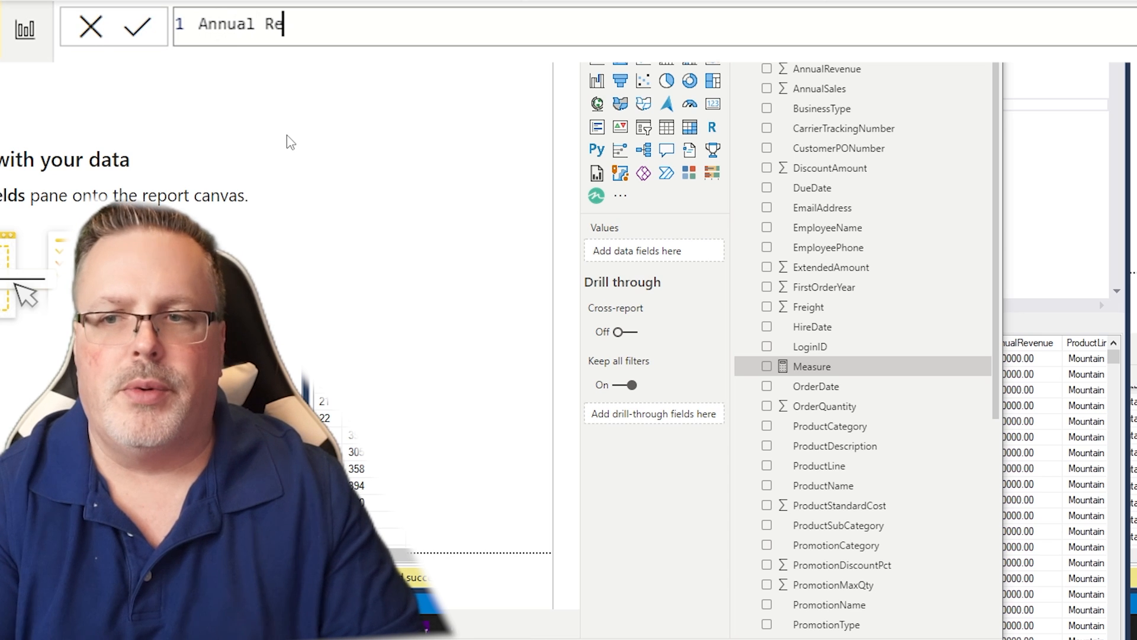
text(venue)
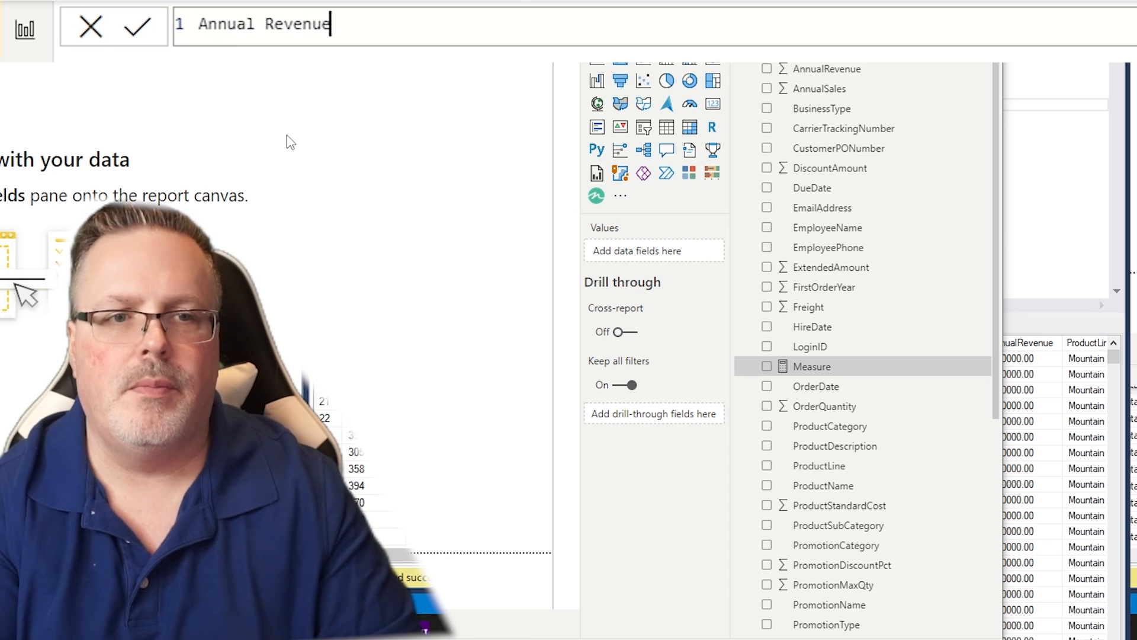
text( =)
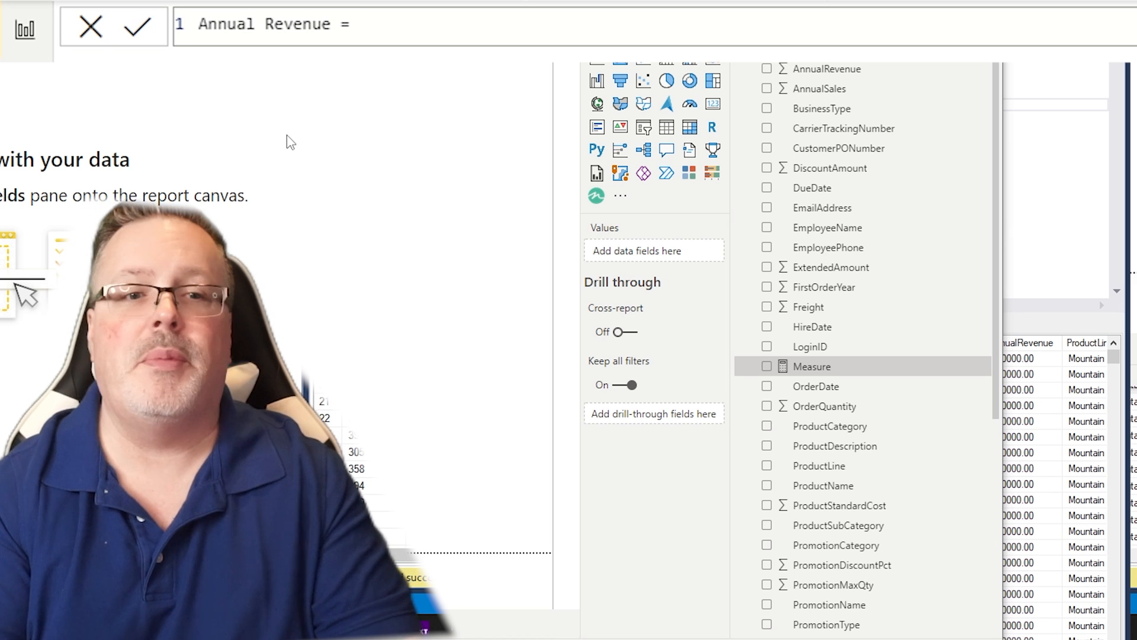
text(SUM()
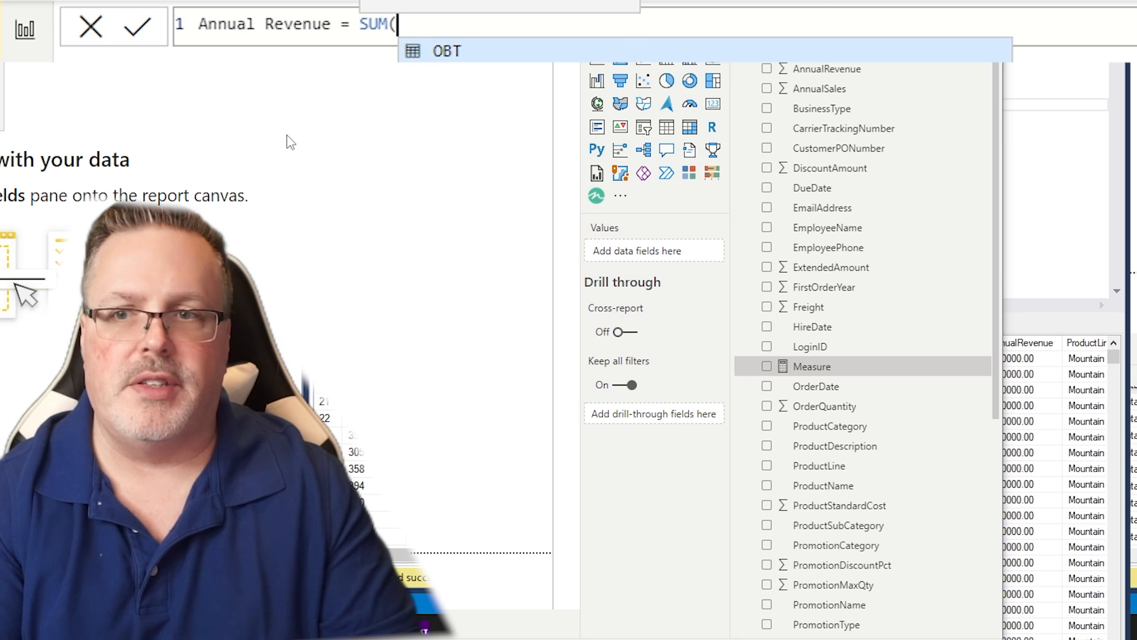
text(OBT)
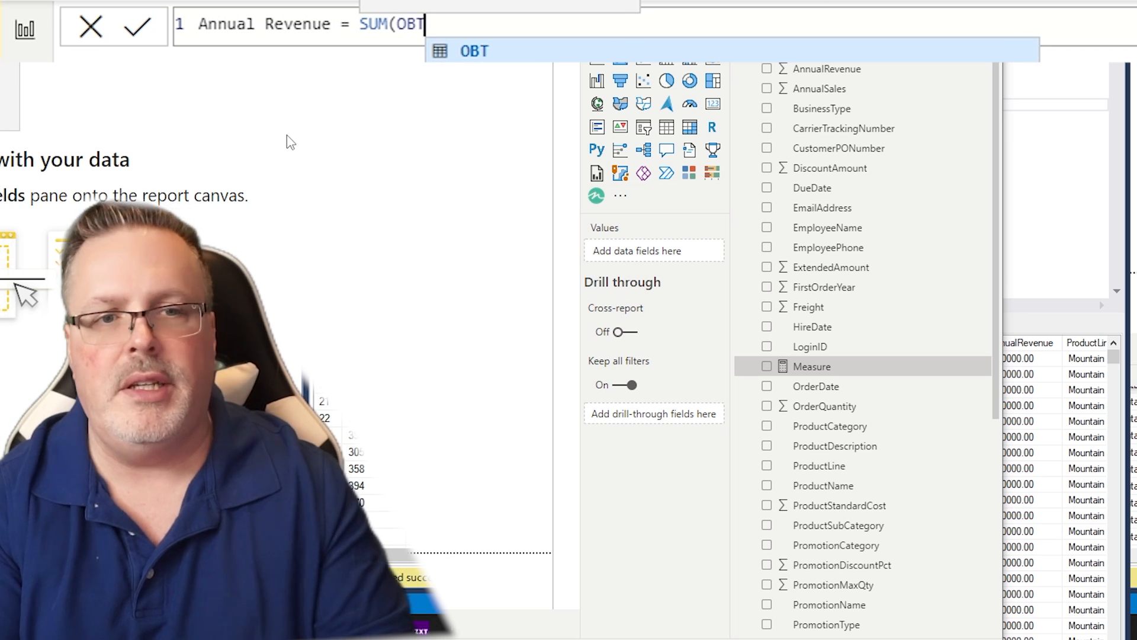
text([an)
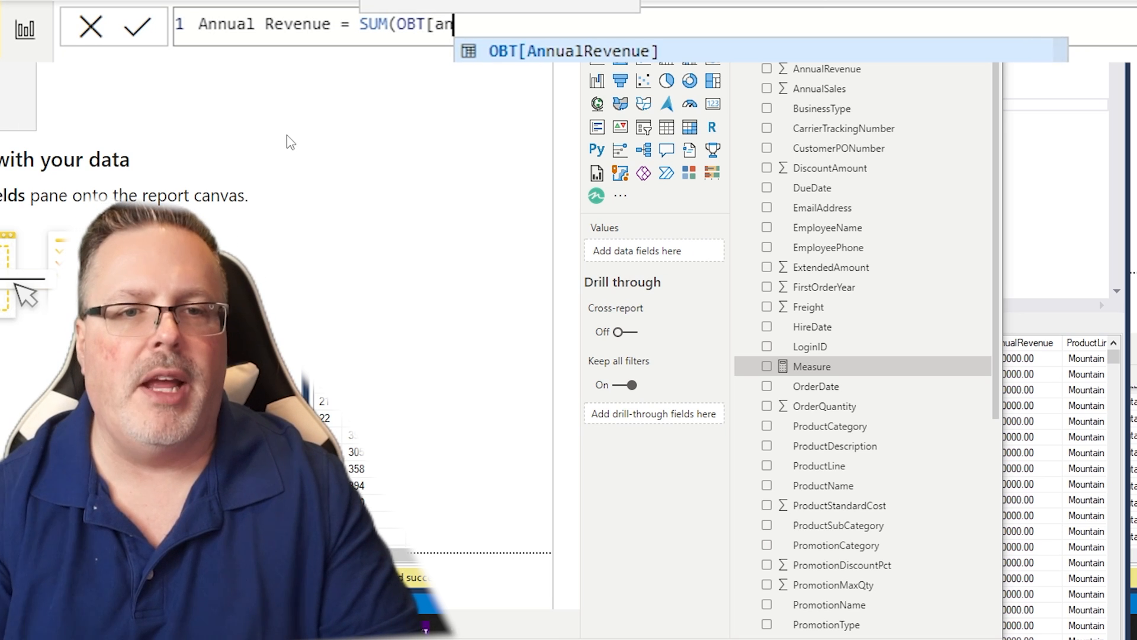
key(Tab)
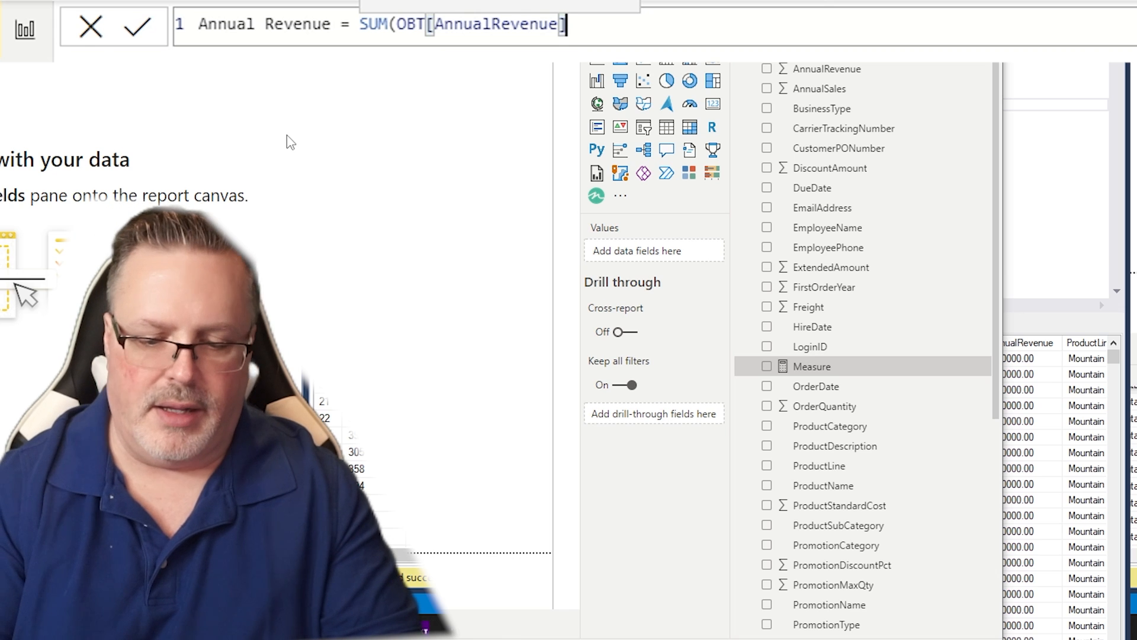
text())
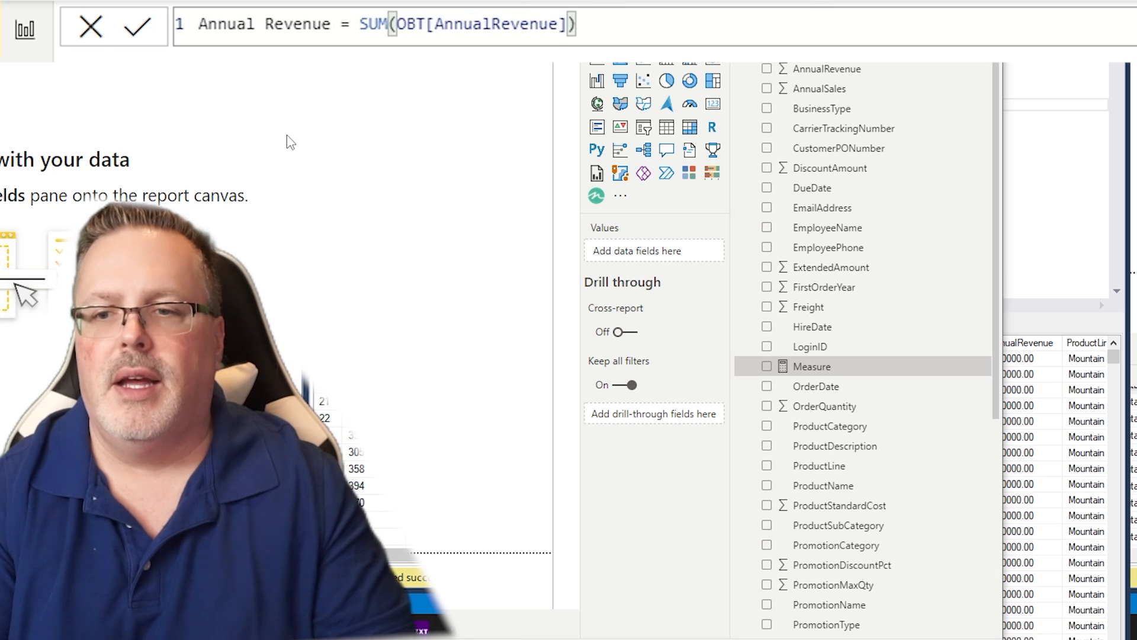
key(Return)
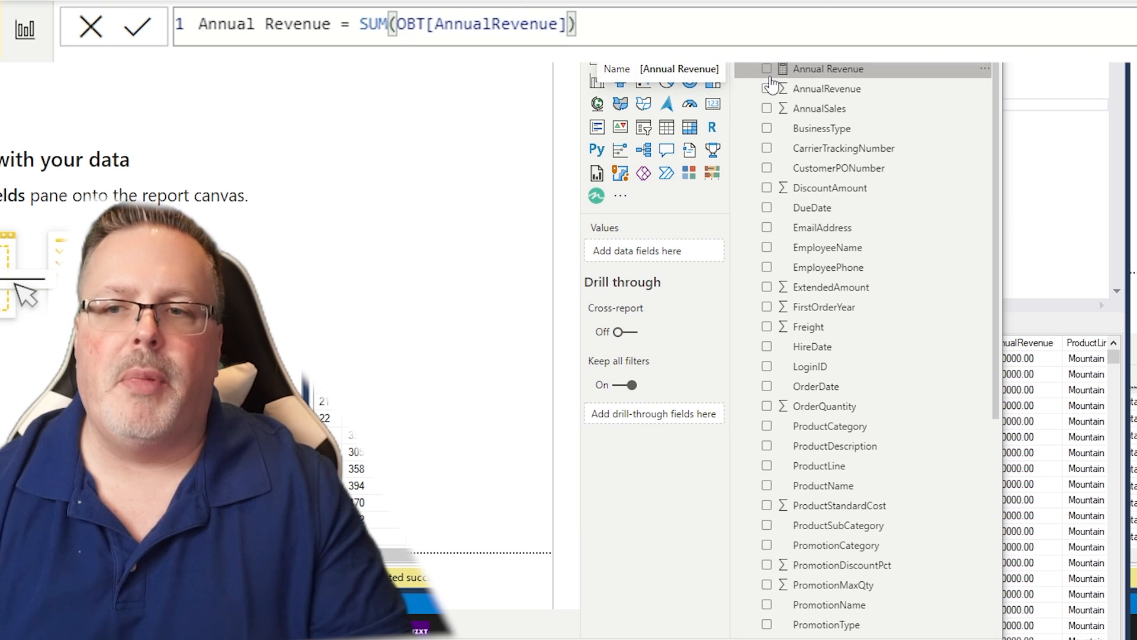
Hide the AnnualRevenue column and create the measure Annual Sales = SUM(OBT[AnnualSales]).
right_click(832, 95)
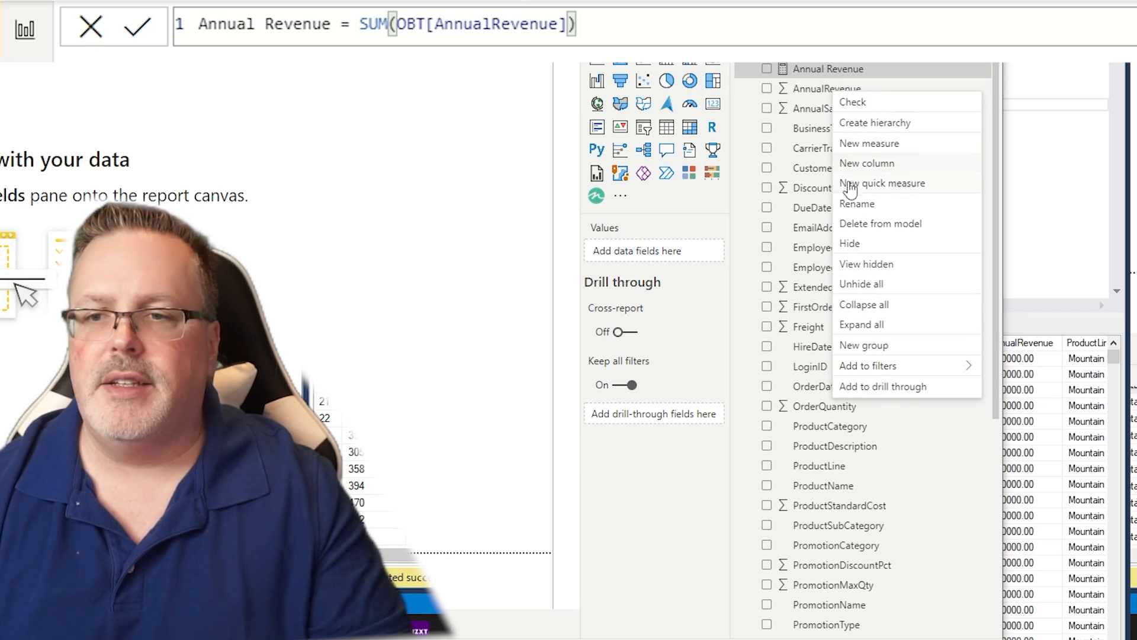
click(850, 244)
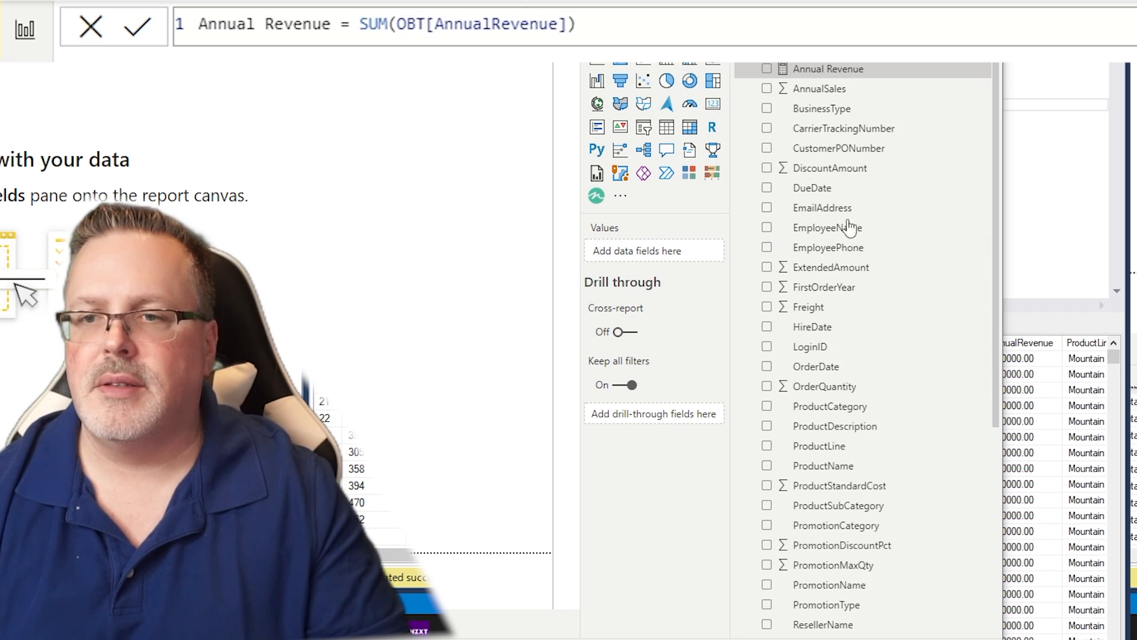
right_click(807, 96)
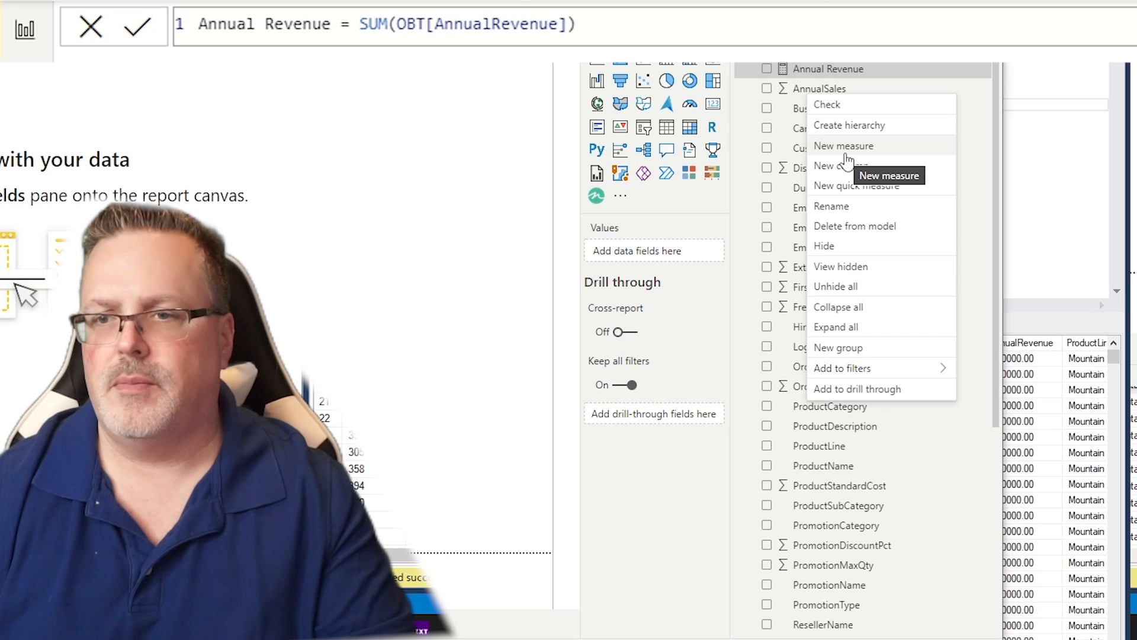
click(847, 148)
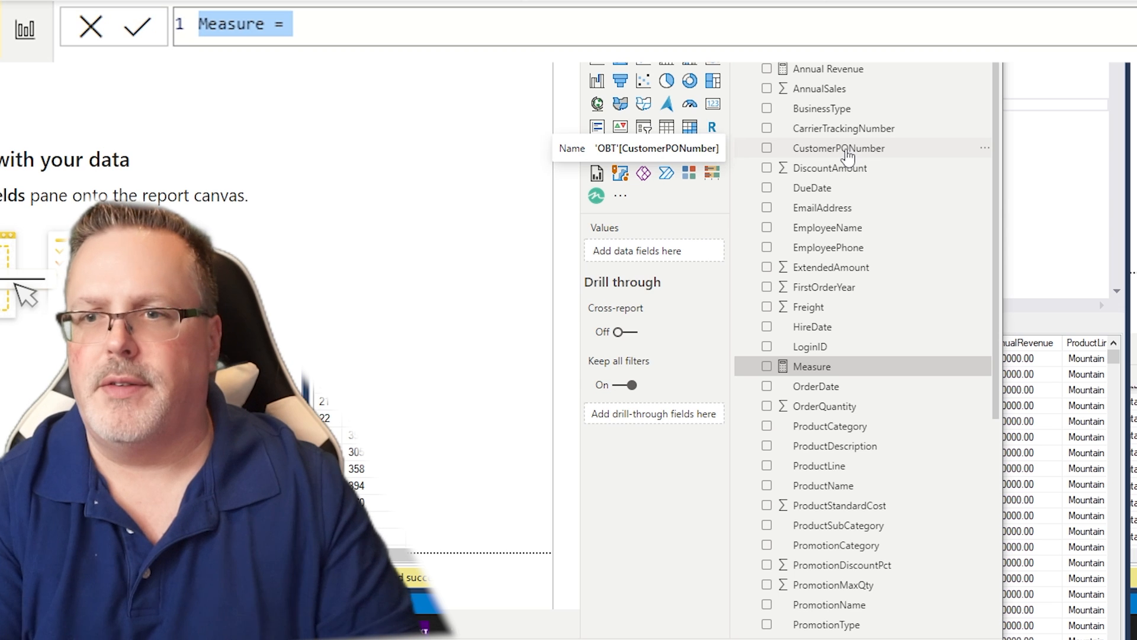
text(Annual Sales = SUM(OBT[AnnualSales]))
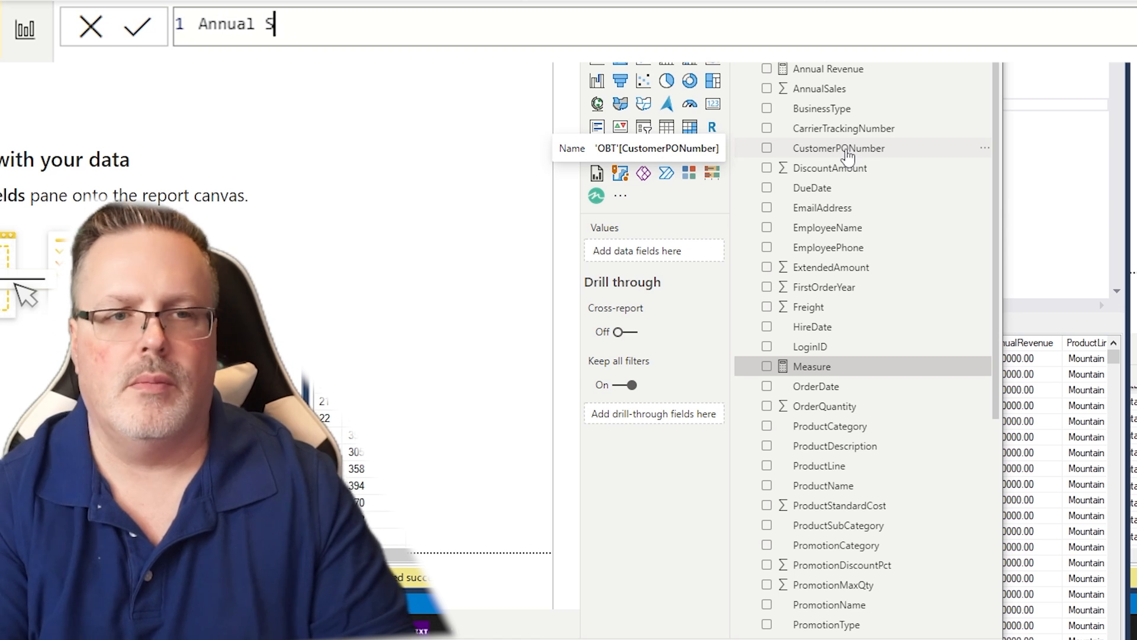
key(Return)
Create the measures Discount Amount = SUM(OBT[DiscountAmount]) and Extended Amount = SUM(OBT[ExtendedAmount]).
right_click(824, 172)
click(841, 223)
text(Discount Amount = SUM(OBT[DiscountAmount]))
key(Return)
right_click(829, 267)
click(847, 320)
text(Extended Amount = SUM(OBT[ExtendedAmount]))
key(Return)
Create the measures Frieght Amt = SUM(OBT[Freight]) and Order Quantity = SUM(OBT[OrderQuantity]).
right_click(819, 340)
click(835, 391)
text(Frieght Amt = SUM(OBT[Freight]))
key(Return)
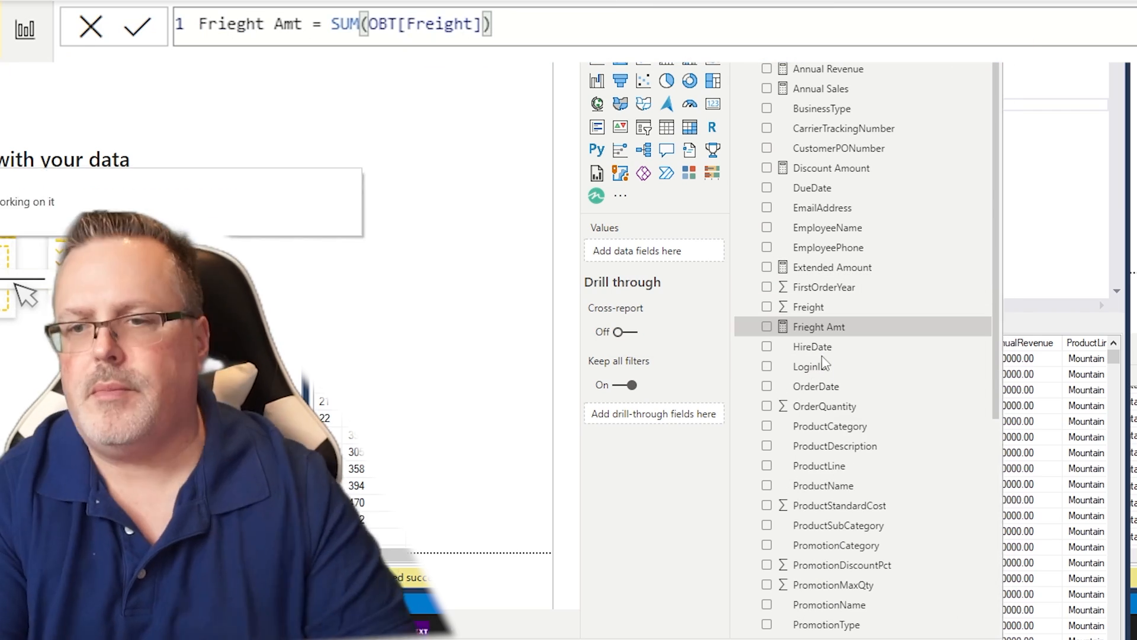
right_click(829, 83)
click(852, 132)
text(Order Quantity = SUM(obt[OrderQuantity]))
key(Return)
Create the measure Product Standard Cost = SUM(OBT[ProductStandardCost]) in the OBT table.
right_click(826, 108)
click(853, 157)
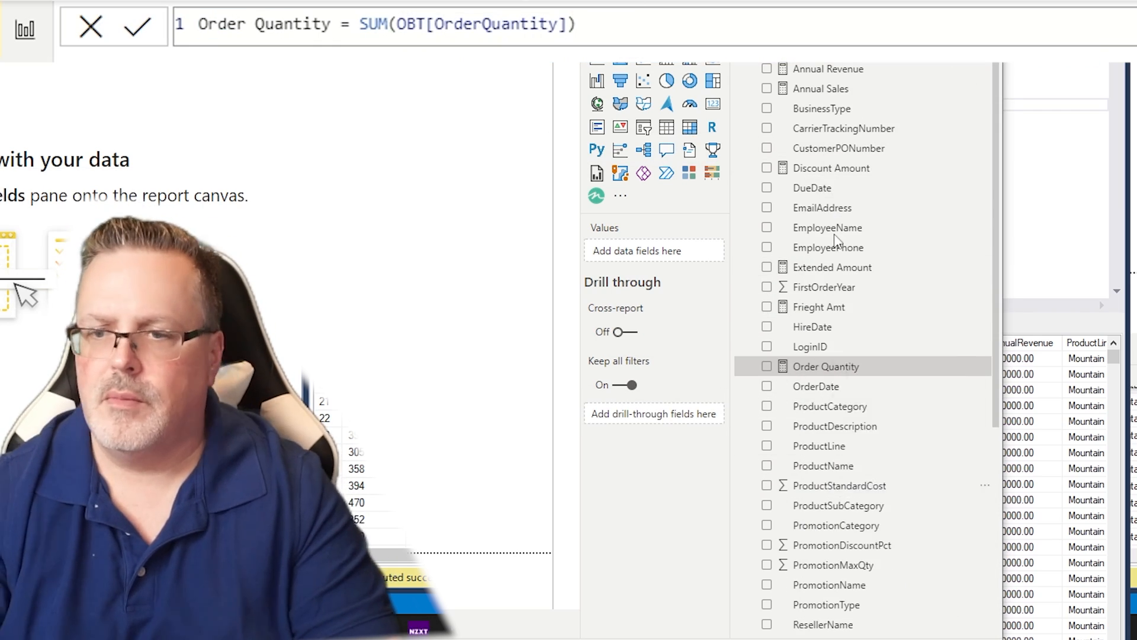
text(Product Standard Cost = SUM(OBT[ProductStandardCost]))
key(Return)
key(Escape)
Create the measure Sales Amount = SUM(OBT[SalesAmount]) in the OBT table.
scroll(826, 560, down, 3)
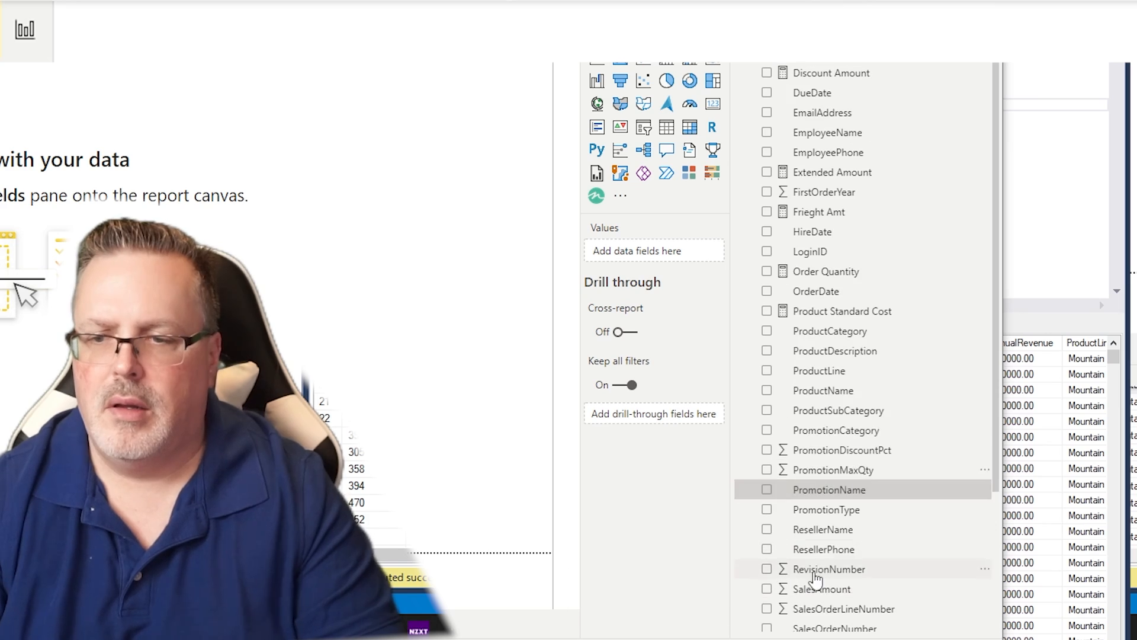
right_click(829, 568)
click(853, 343)
text(Sales Amoutn)
key(BackSpace)
key(BackSpace)
text(nt = SUM(OBT[SalesAmount]))
key(Return)
Create the measure Tax Amount = SUM(OBT[TaxAmt]) in the OBT table.
scroll(858, 592, down, 3)
right_click(841, 421)
click(877, 434)
text(Tax Amount = SUM(obt[TaxAmt]))
key(Return)
Create the measures Total Product Cost = SUM(OBT[TotalProductCost]) and Unit Price = SUM(OBT[UnitPrice]).
right_click(805, 521)
click(839, 269)
text(Total Product Cost = SUM(OBT[TotalProductCost]))
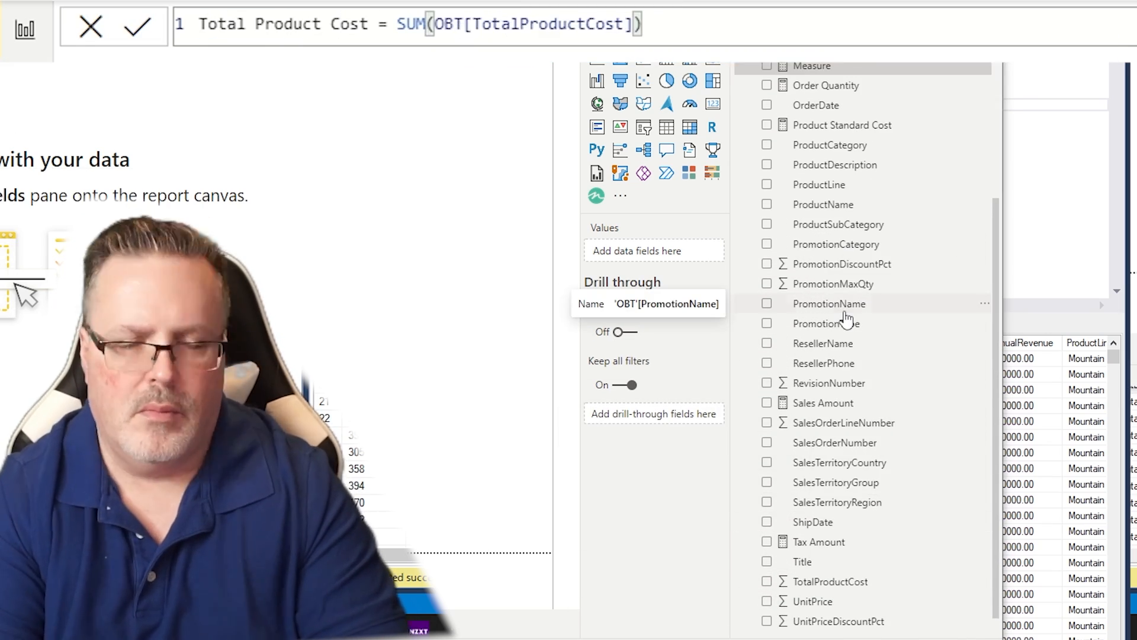
key(Return)
right_click(847, 314)
click(871, 332)
text(Unit Price = SUM(obt[unitPrice]))
key(Return)
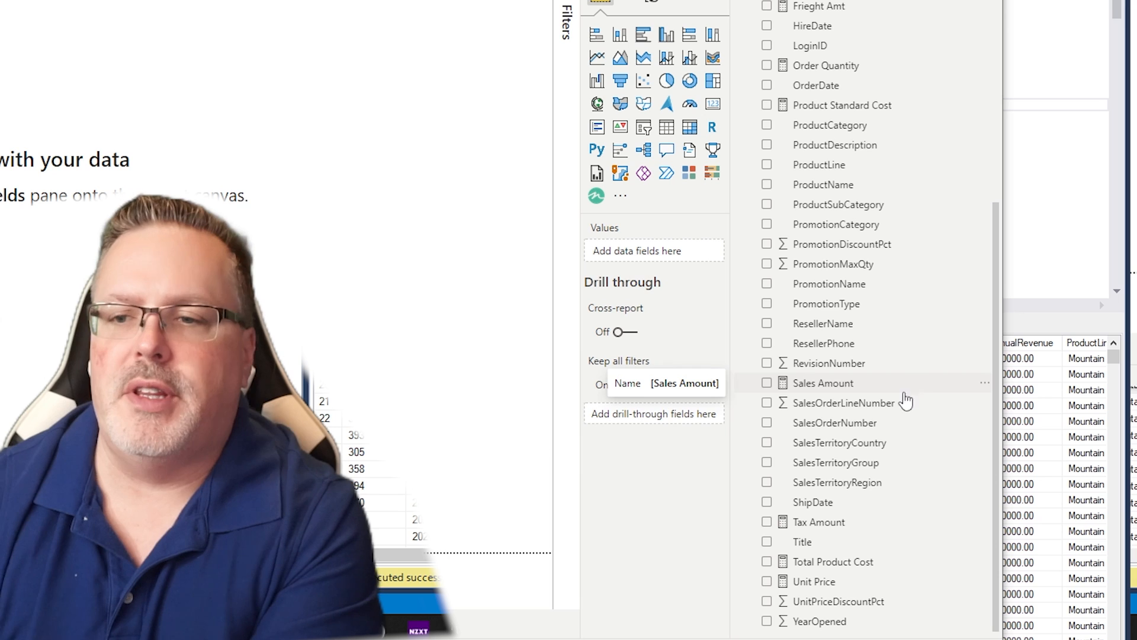
Review the OBT field list for numeric columns that still have no explicit measure.
drag(999, 324, 982, 92)
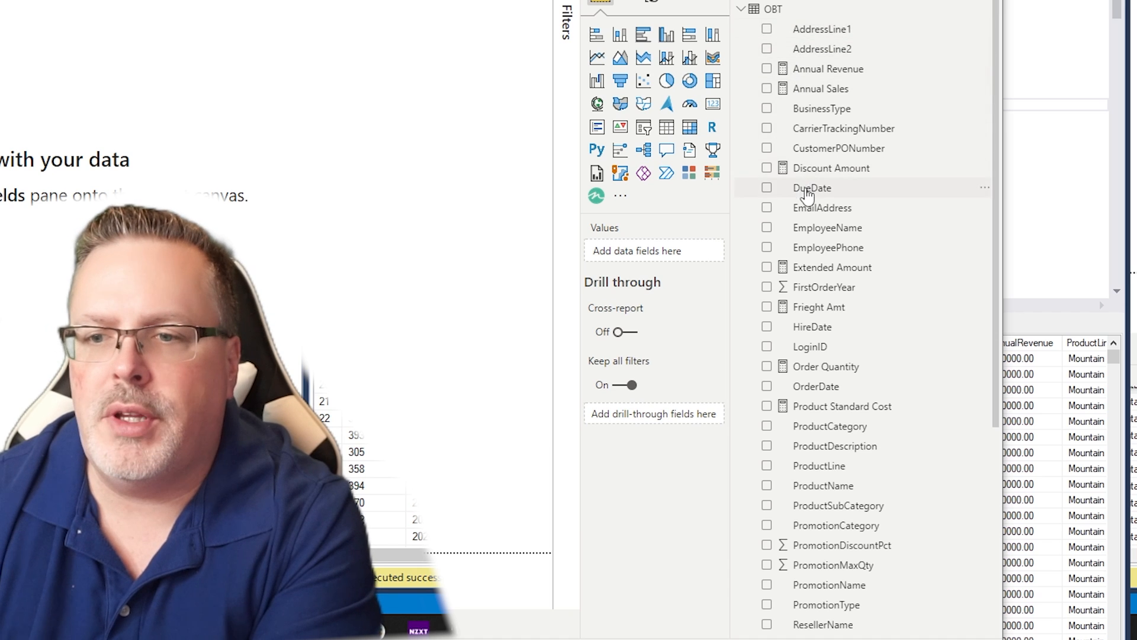
scroll(842, 219, down, 3)
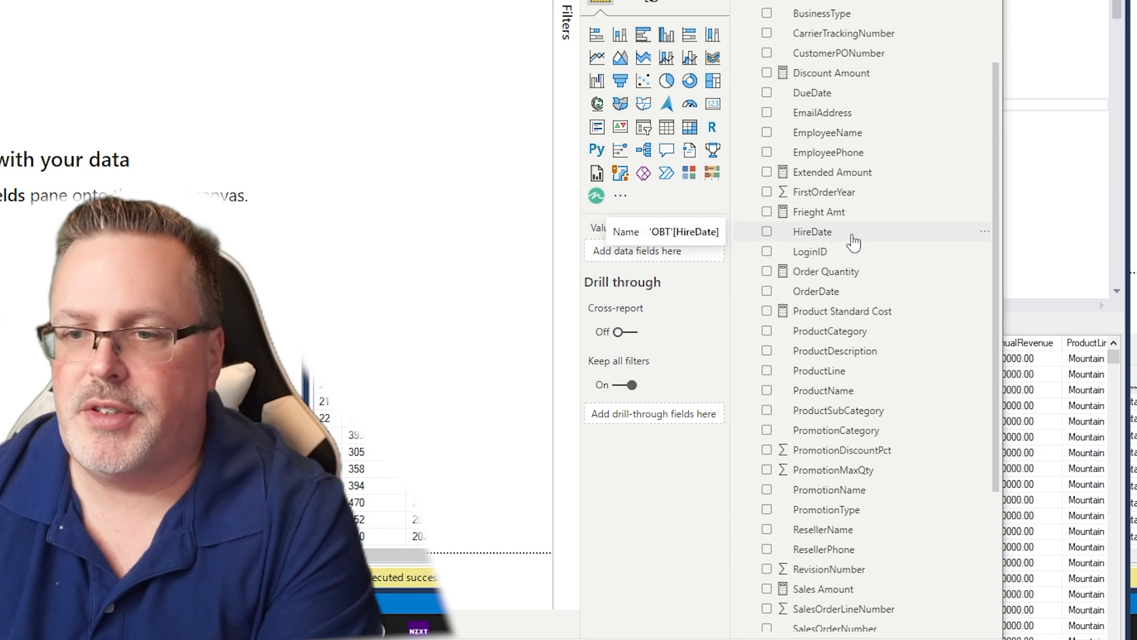
scroll(853, 243, down, 3)
scroll(852, 243, down, 1)
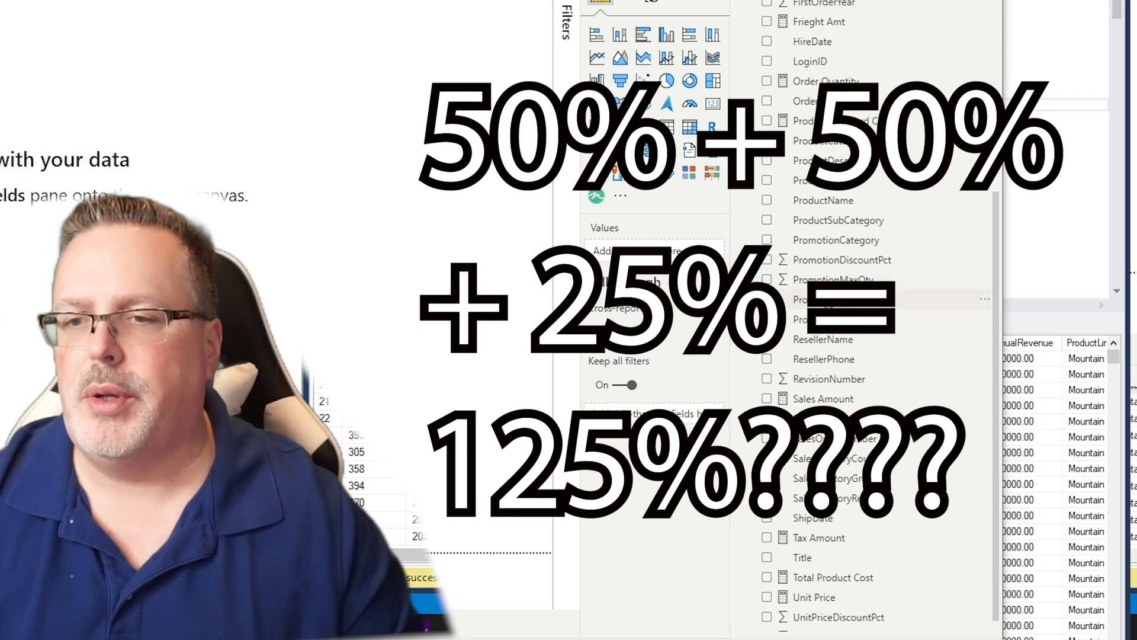
drag(832, 279, 652, 280)
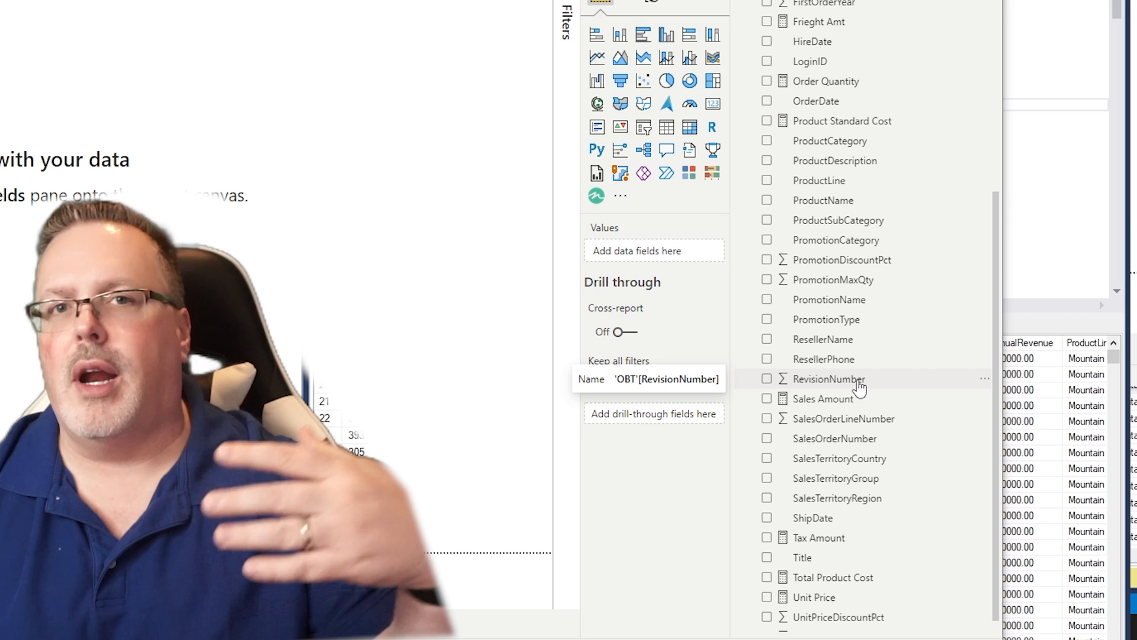
scroll(858, 388, down, 1)
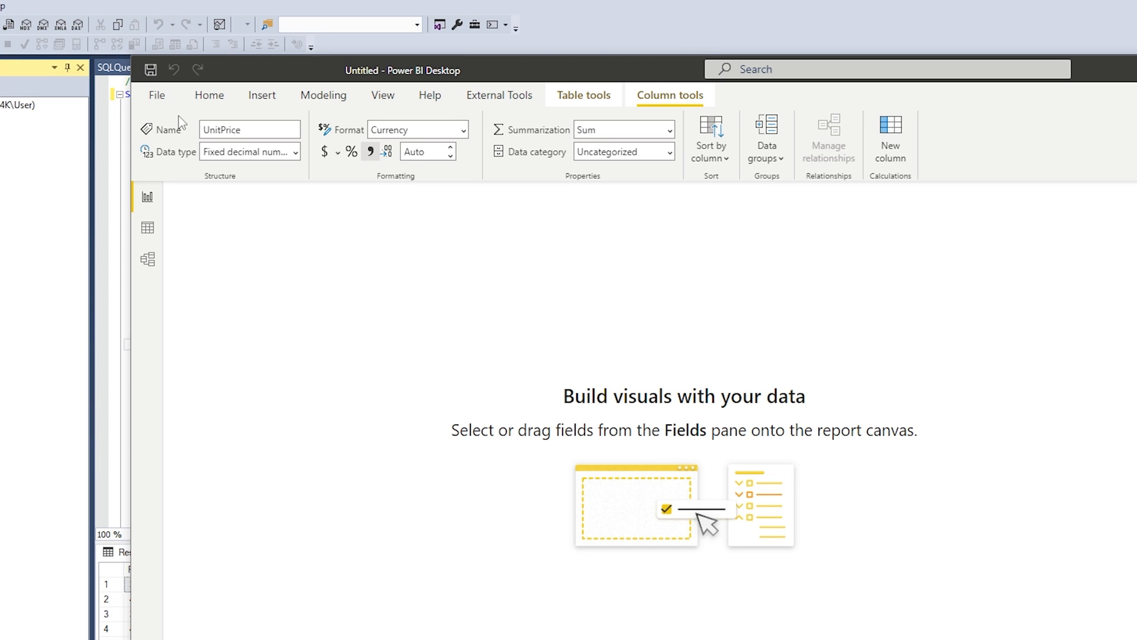
Save the report as OBT Dataset in the Power BI Reports folder.
click(162, 99)
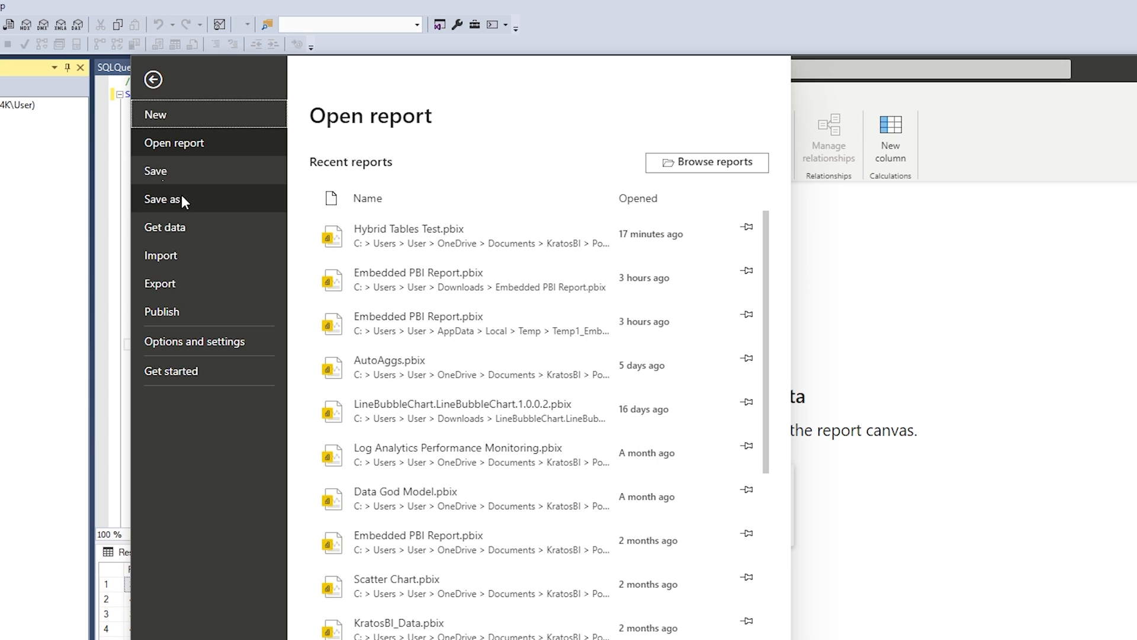
click(178, 199)
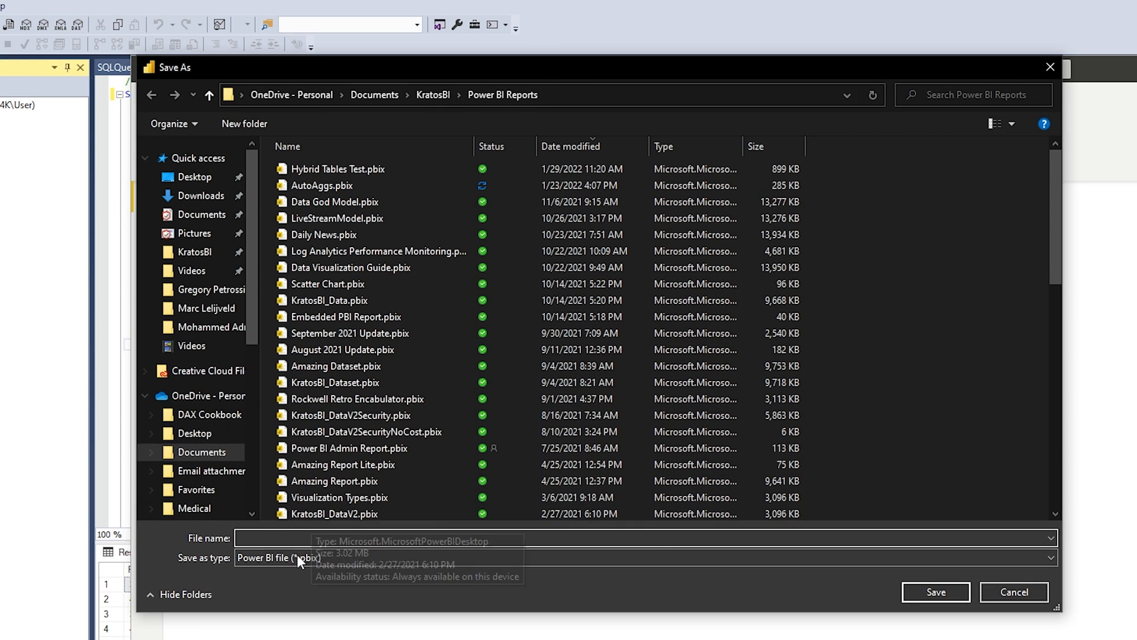
text(OBT D)
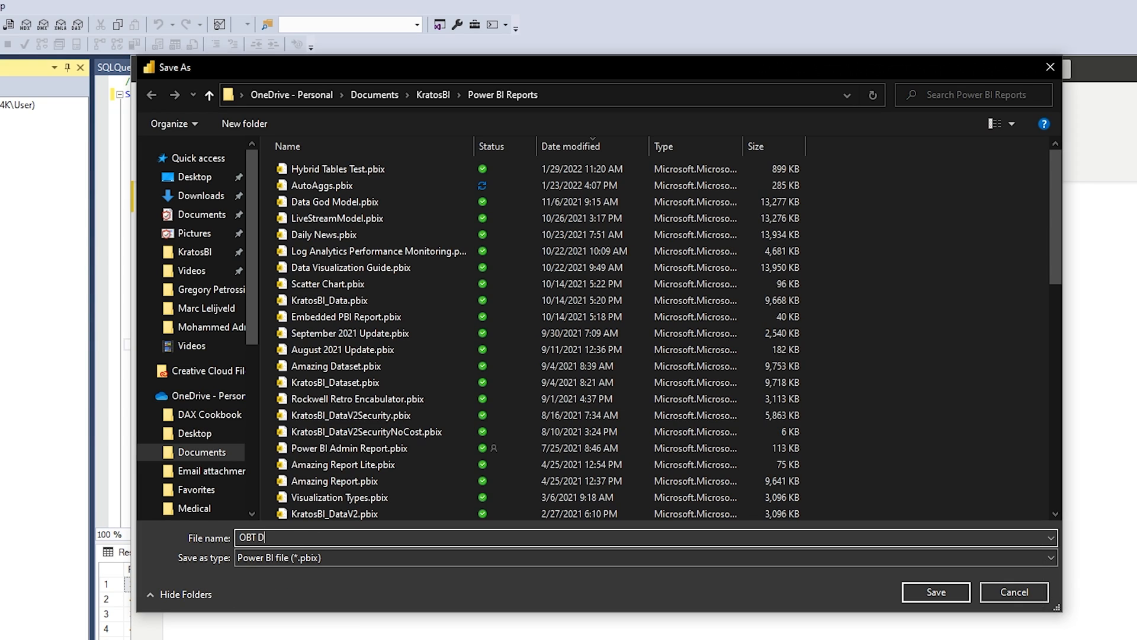
text(ataset)
key(Return)
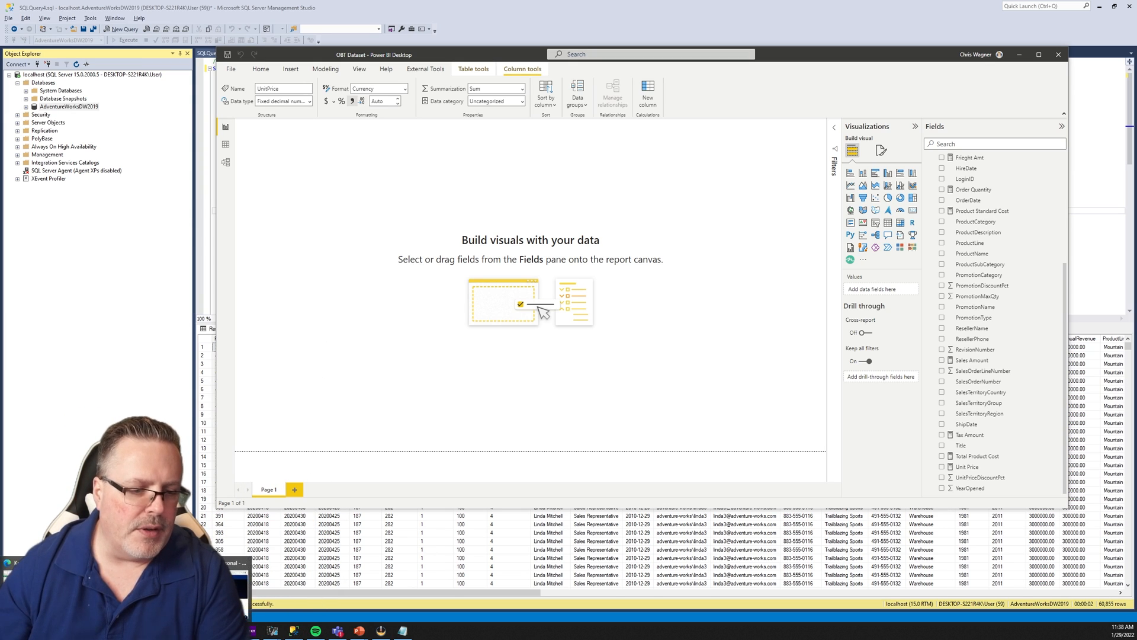
Add a table visual with the YearOpened field to the empty report page.
click(451, 374)
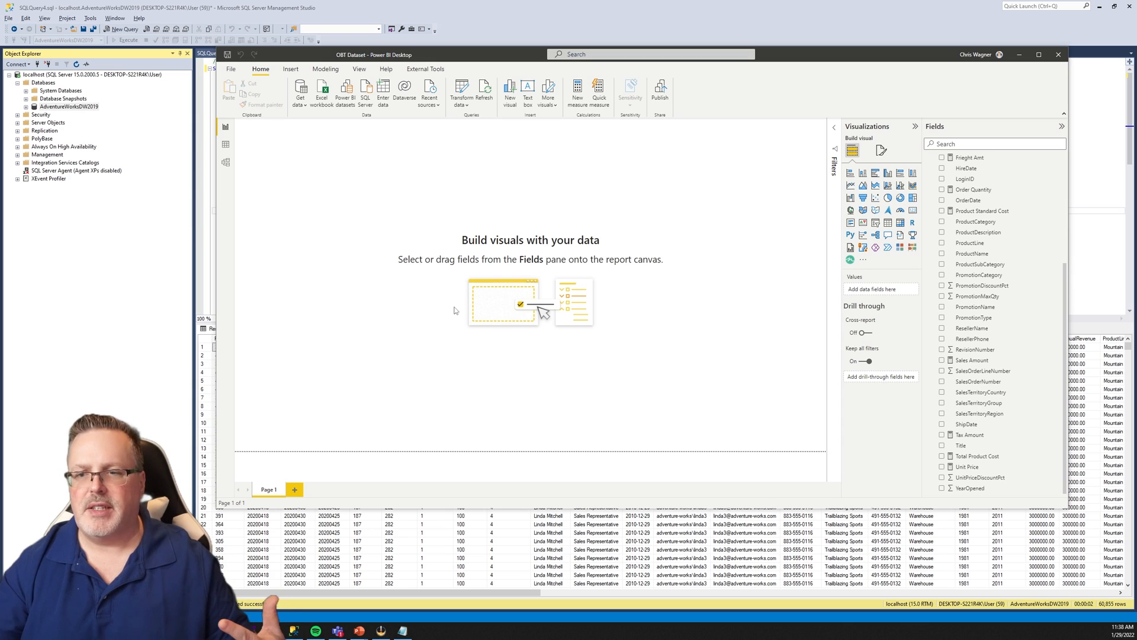
scroll(965, 293, up, 3)
scroll(960, 301, down, 3)
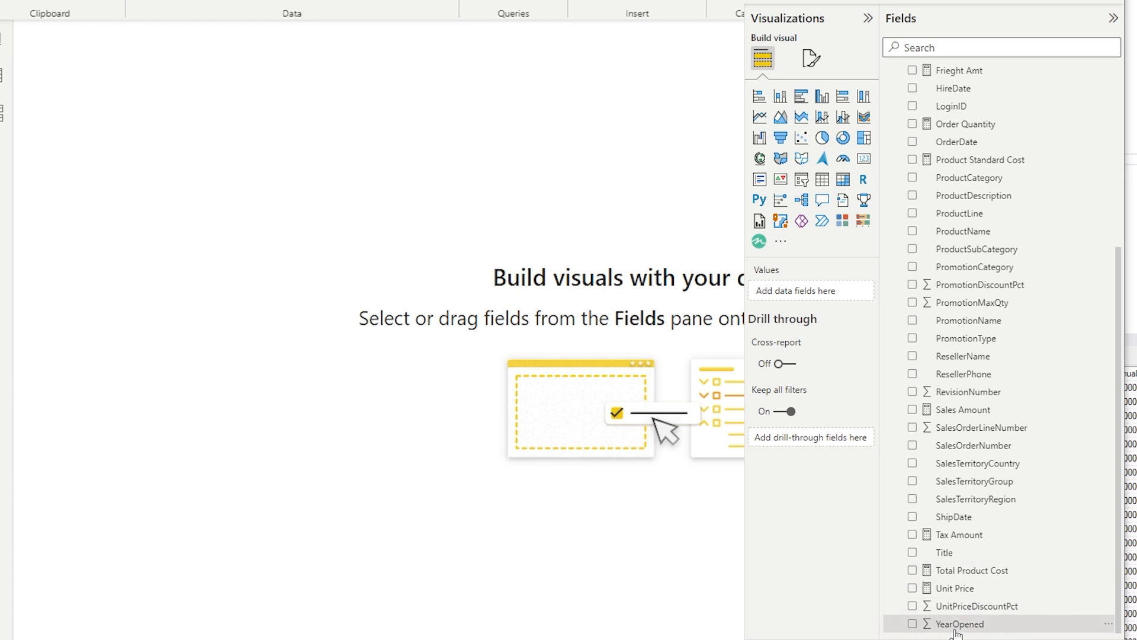
drag(956, 634, 806, 289)
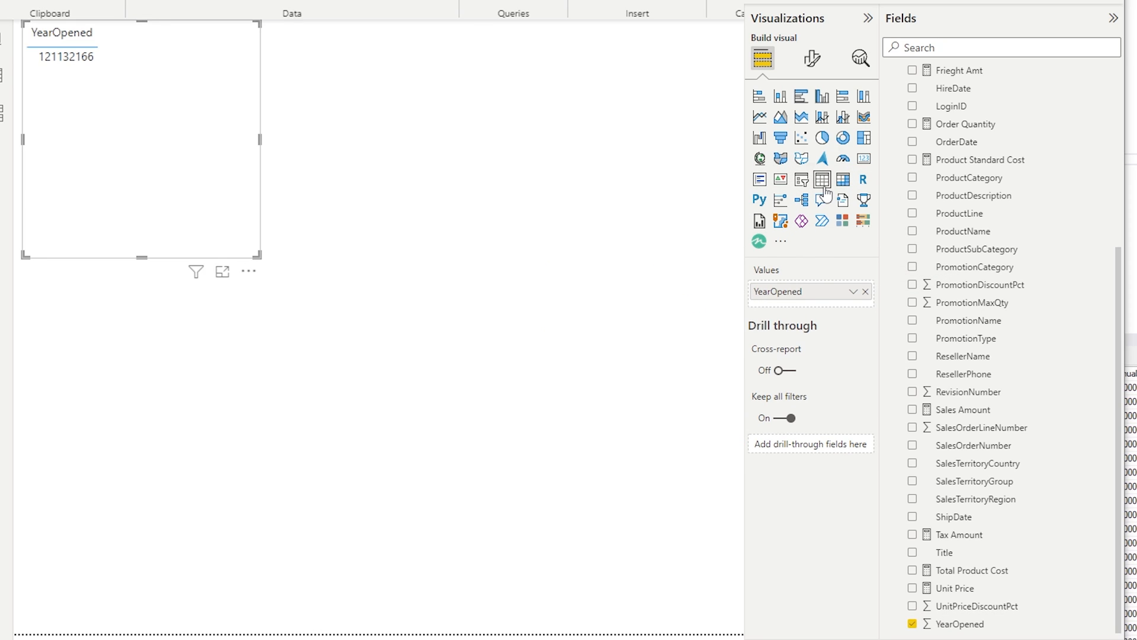
List each YearOpened value unsummarized in the table visual and enlarge the visual to fit more rows.
click(853, 293)
click(917, 388)
drag(257, 256, 462, 573)
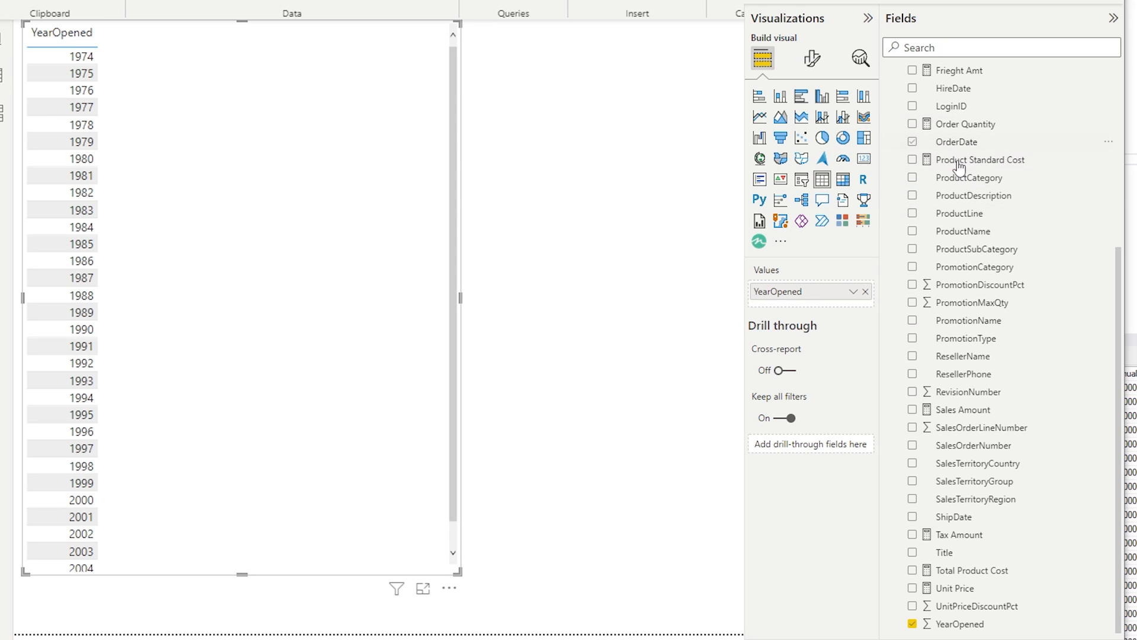
Add Total Product Cost to the YearOpened table and enlarge the visual so every year and the total row fit.
click(913, 571)
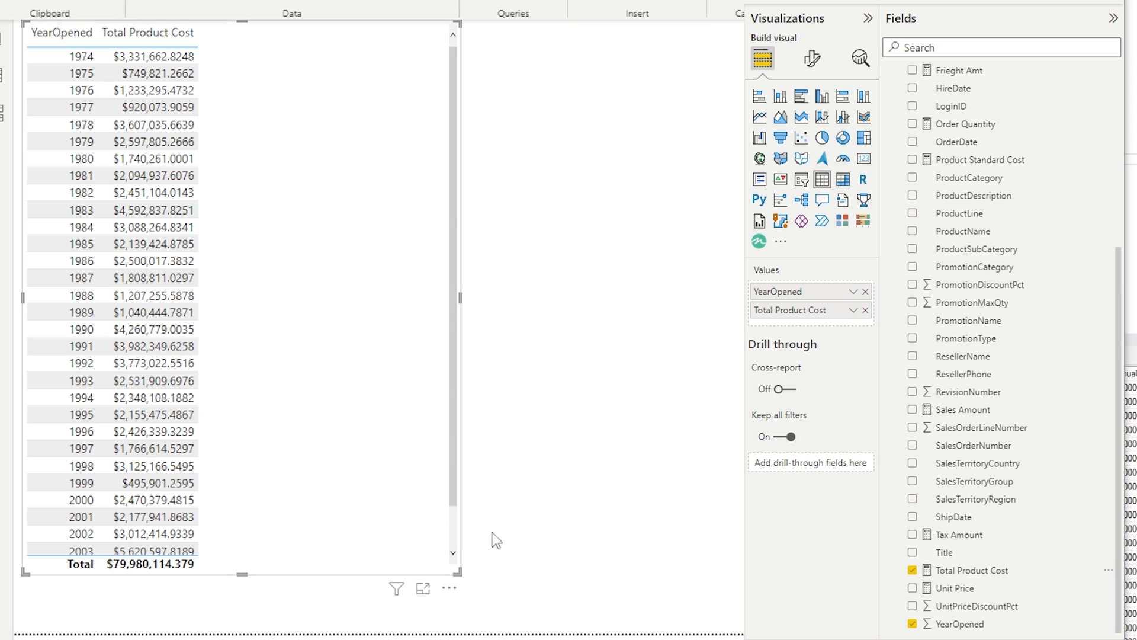
drag(458, 572, 546, 631)
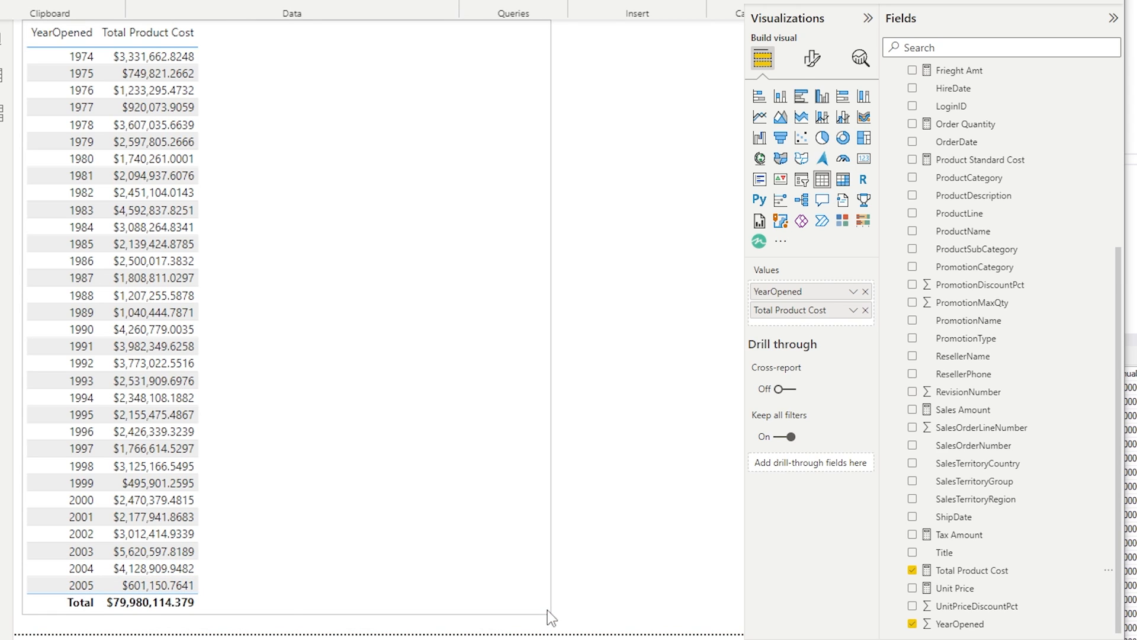
click(678, 446)
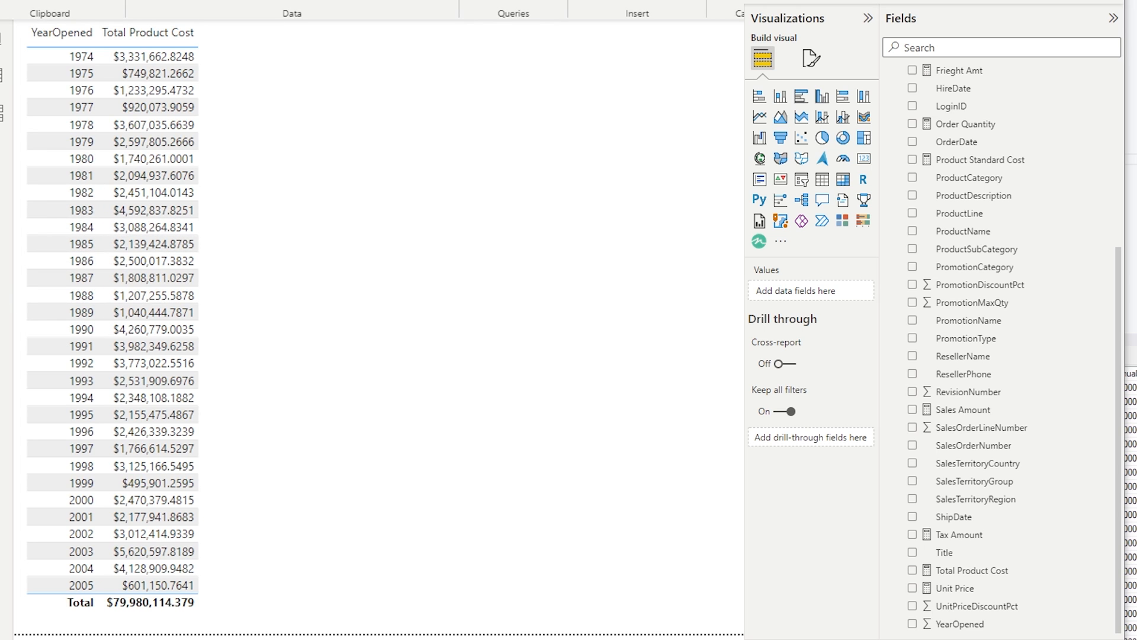
Narrow the Power BI window beside the SQL query, collapse the Visualizations pane, and look through the OBT field list.
drag(1, 296, 143, 245)
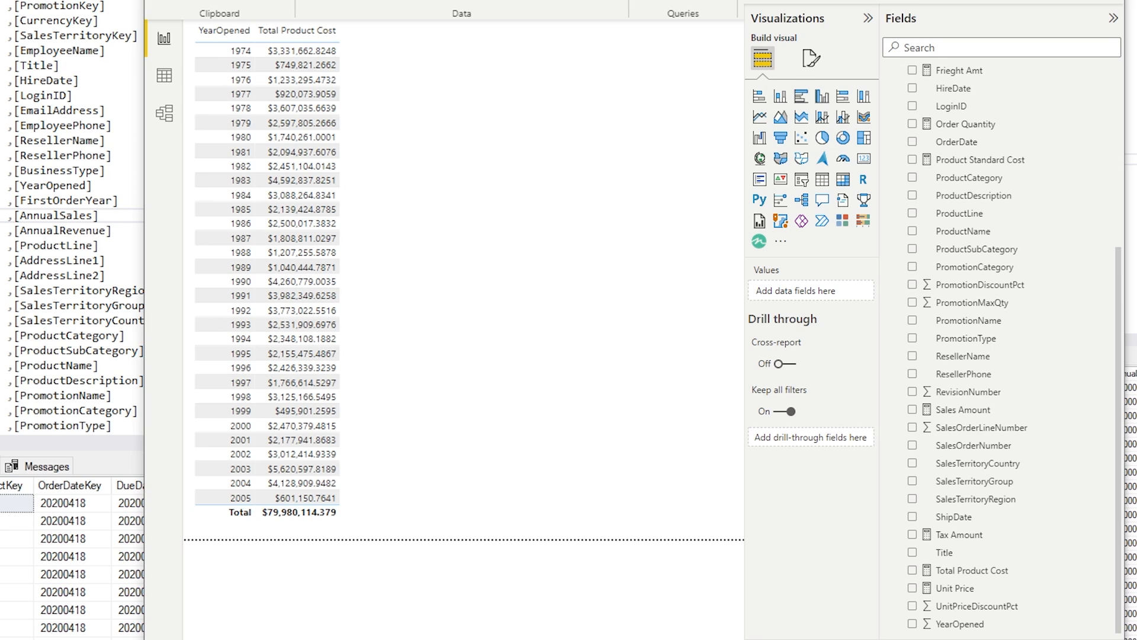
click(868, 18)
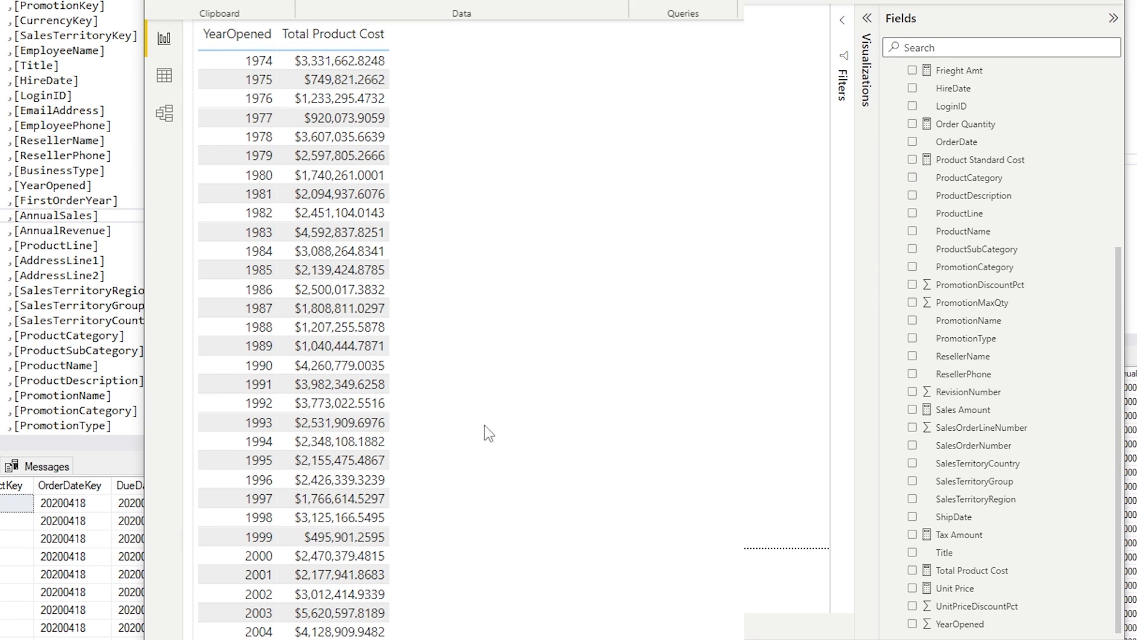
scroll(994, 498, up, 3)
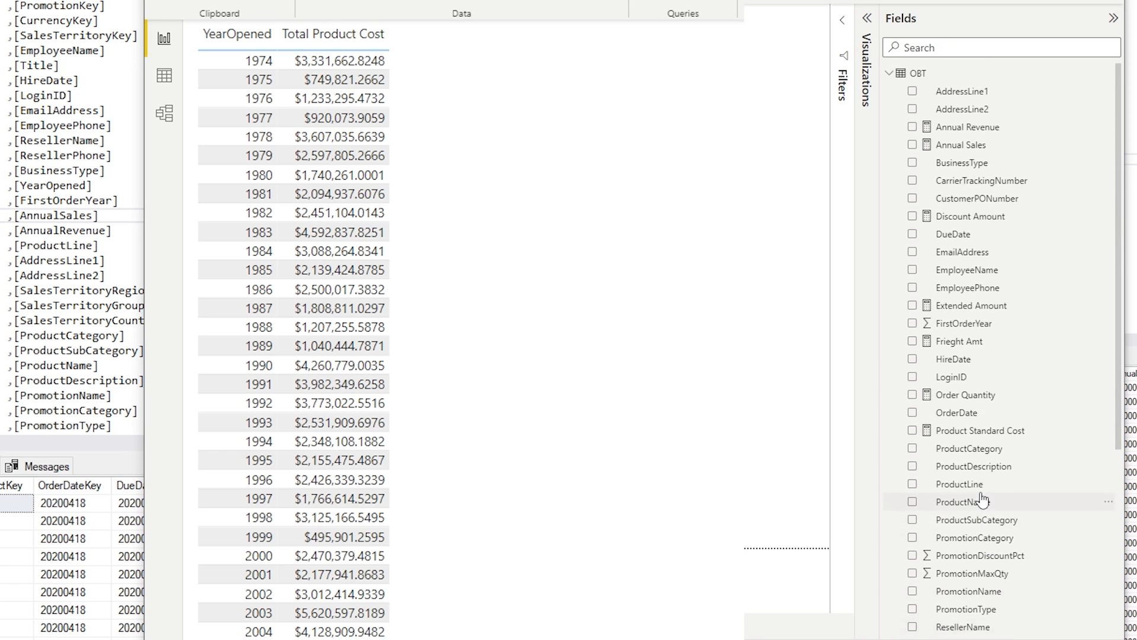
scroll(984, 500, down, 3)
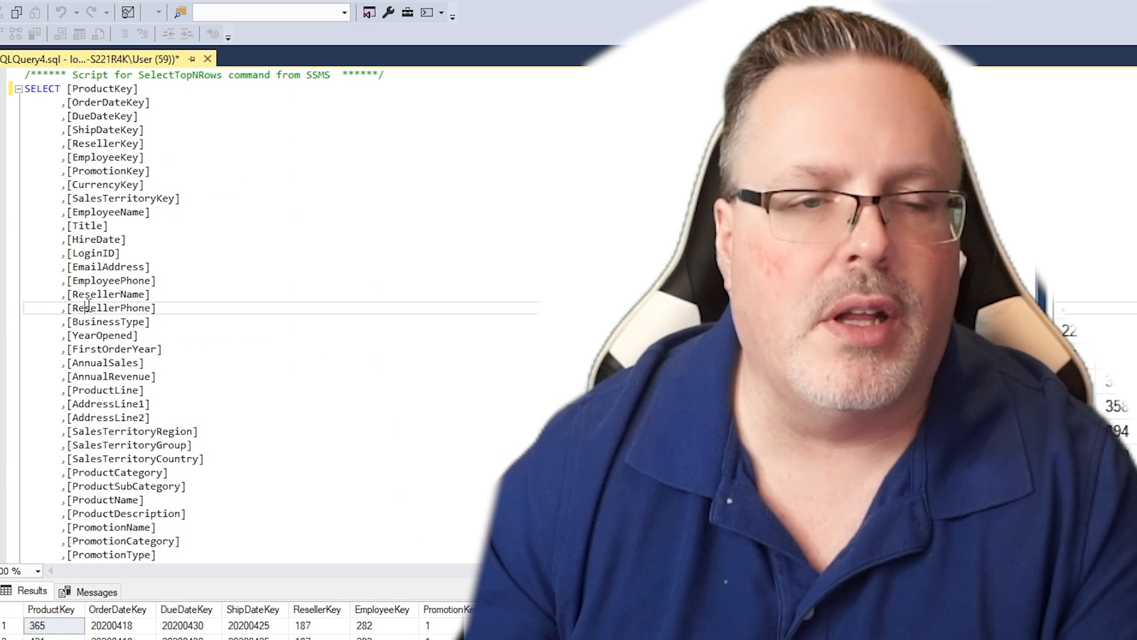
Switch to the SQL query in SQL Server Management Studio, hide its results pane, and compare its columns with the Power BI table.
click(87, 305)
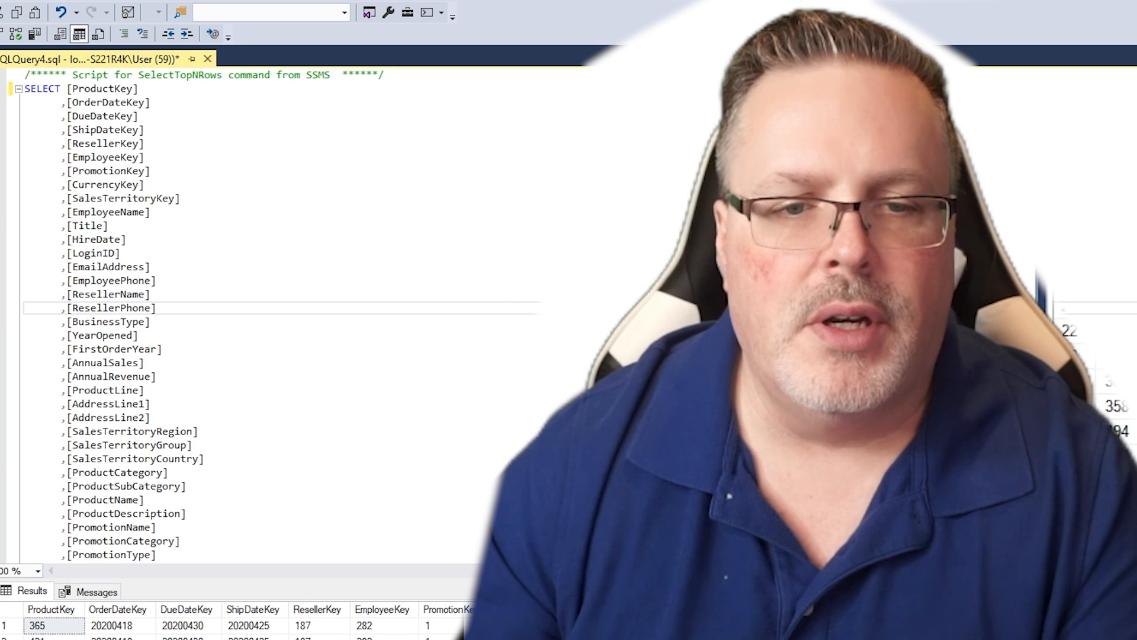
key(ctrl+r)
scroll(354, 632, down, 6)
drag(172, 582, 30, 484)
key(alt+Tab)
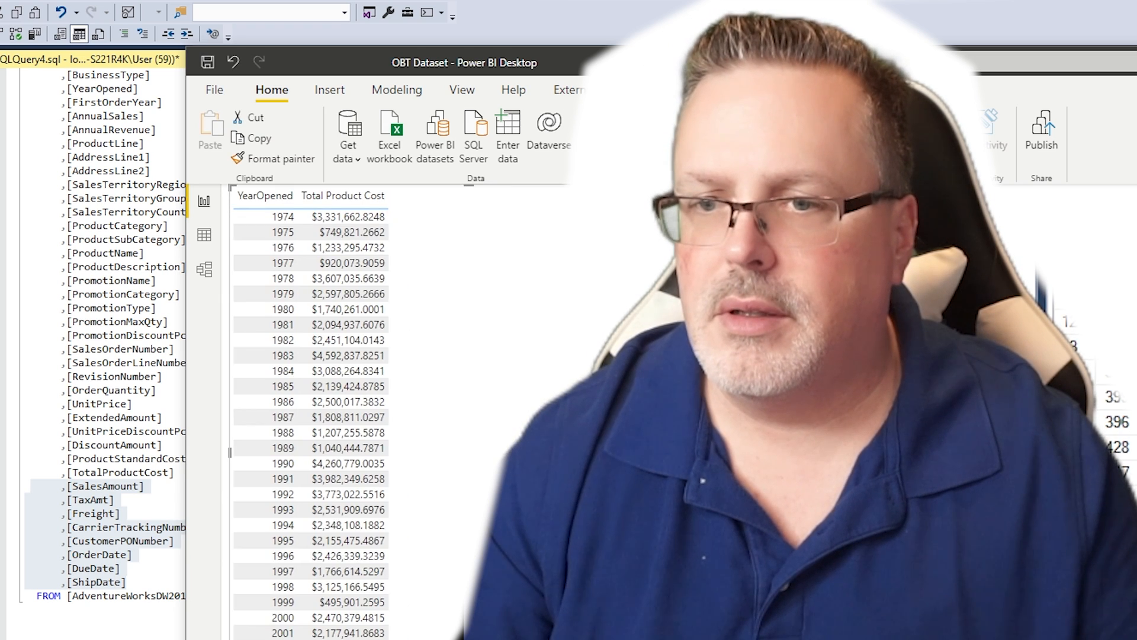
Comment out the SalesAmount through ShipDate columns in the SELECT list.
key(alt+Tab)
click(122, 554)
click(139, 580)
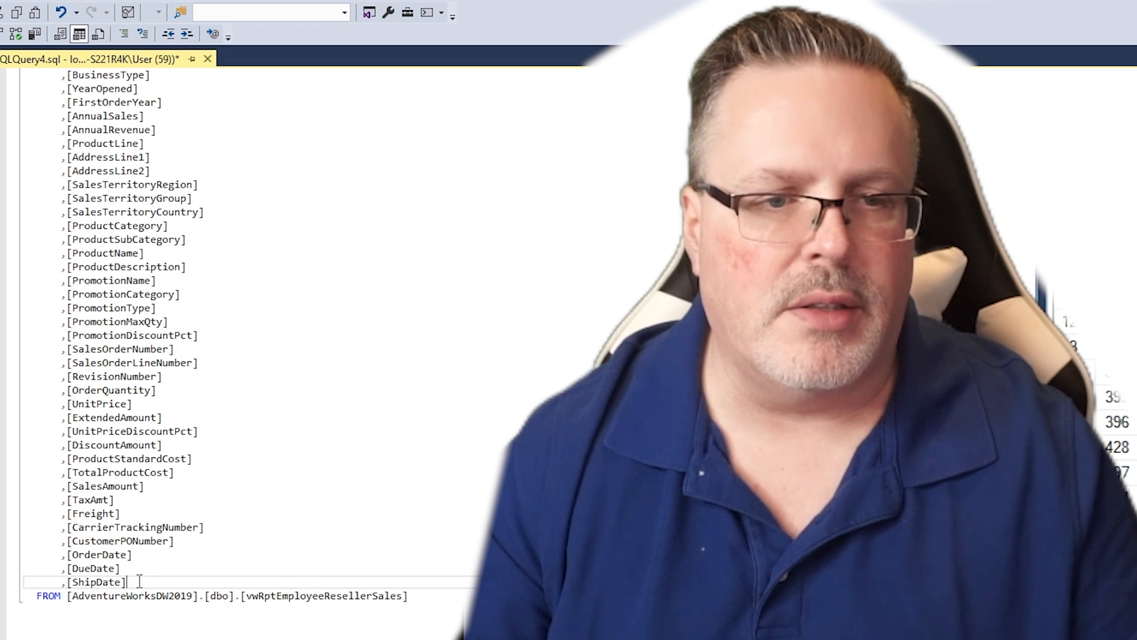
drag(68, 486, 211, 576)
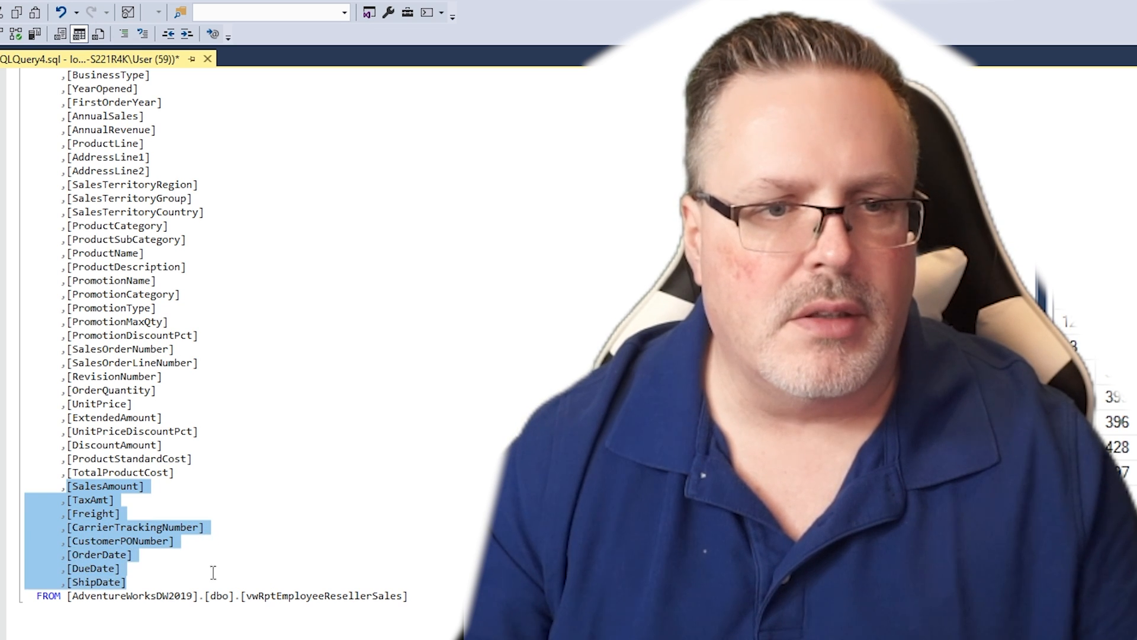
click(124, 35)
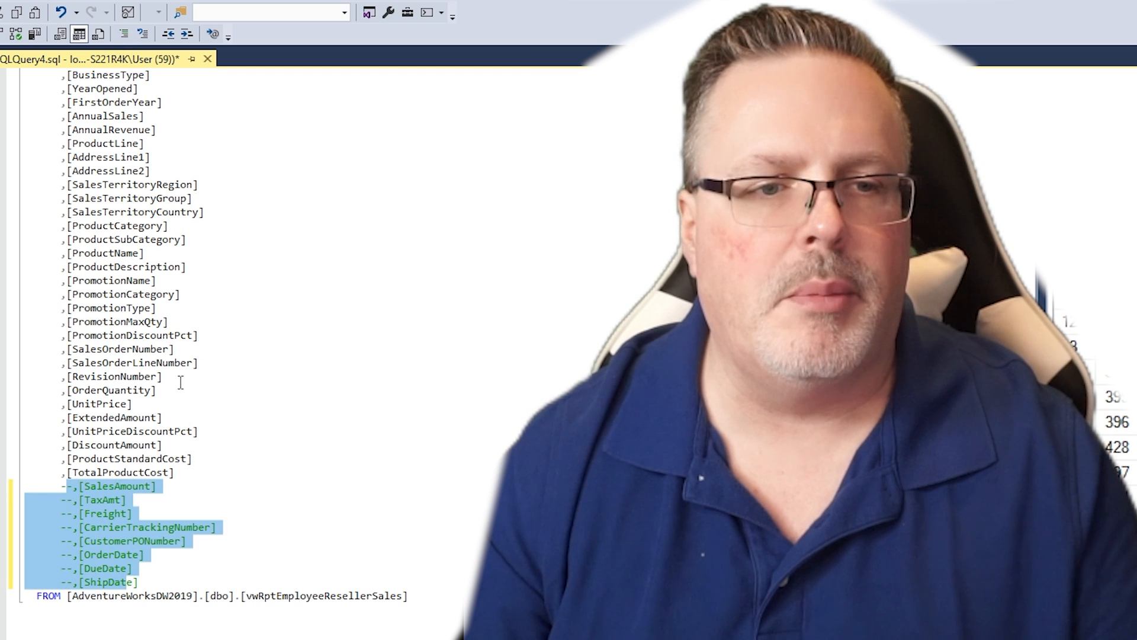
Delete the ProductKey through BusinessType columns so the SELECT list starts with YearOpened, without a leading comma.
scroll(181, 382, up, 6)
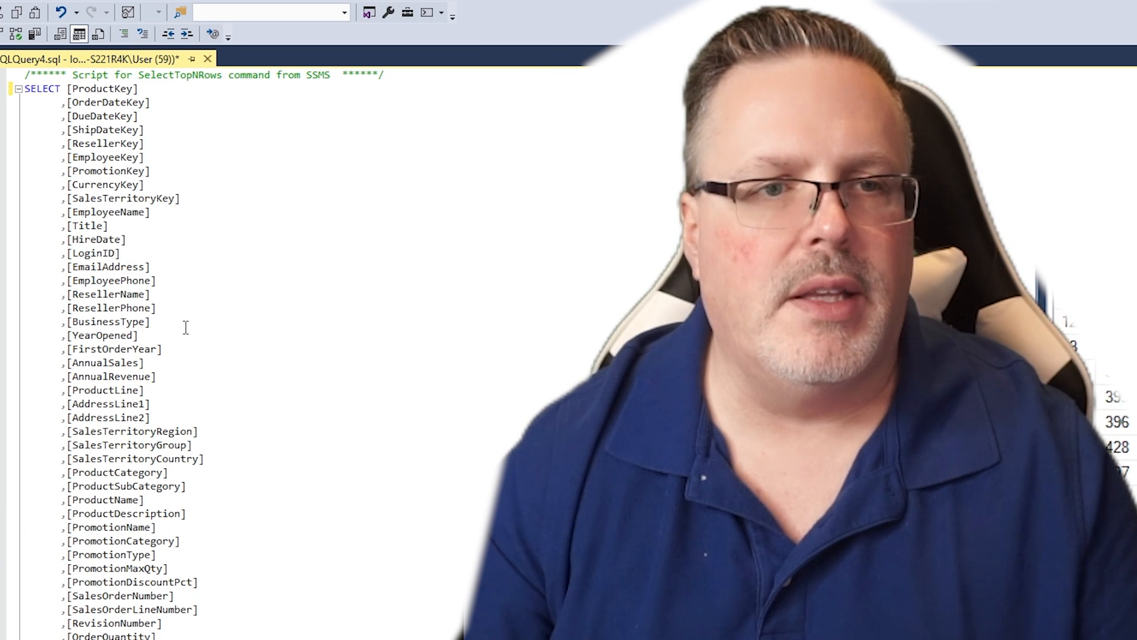
key(alt+Tab)
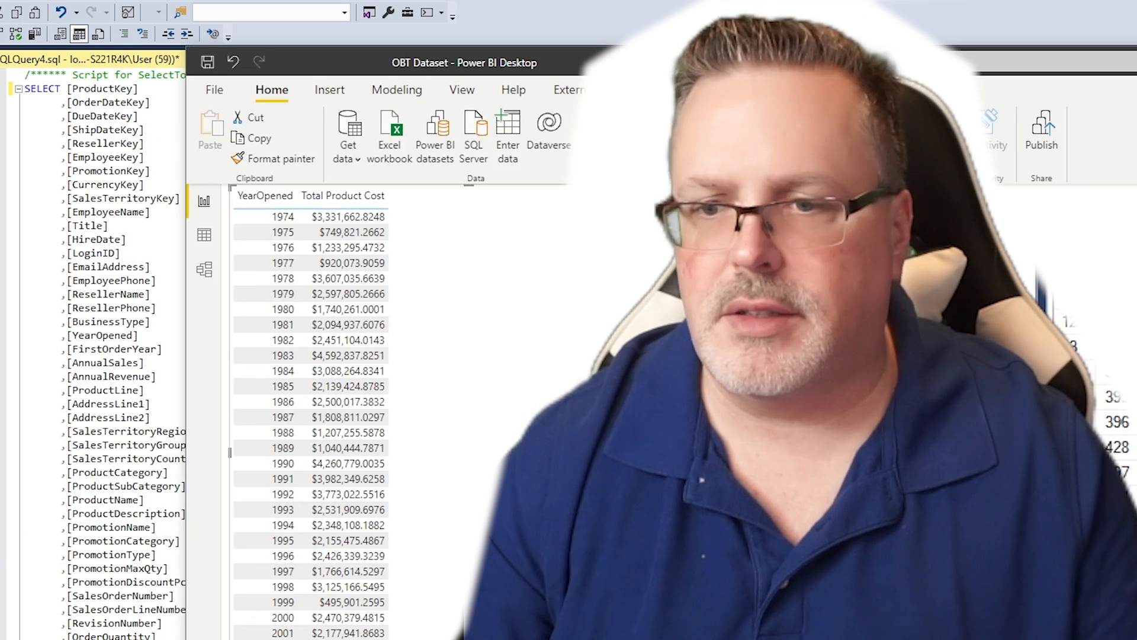
key(alt+Tab)
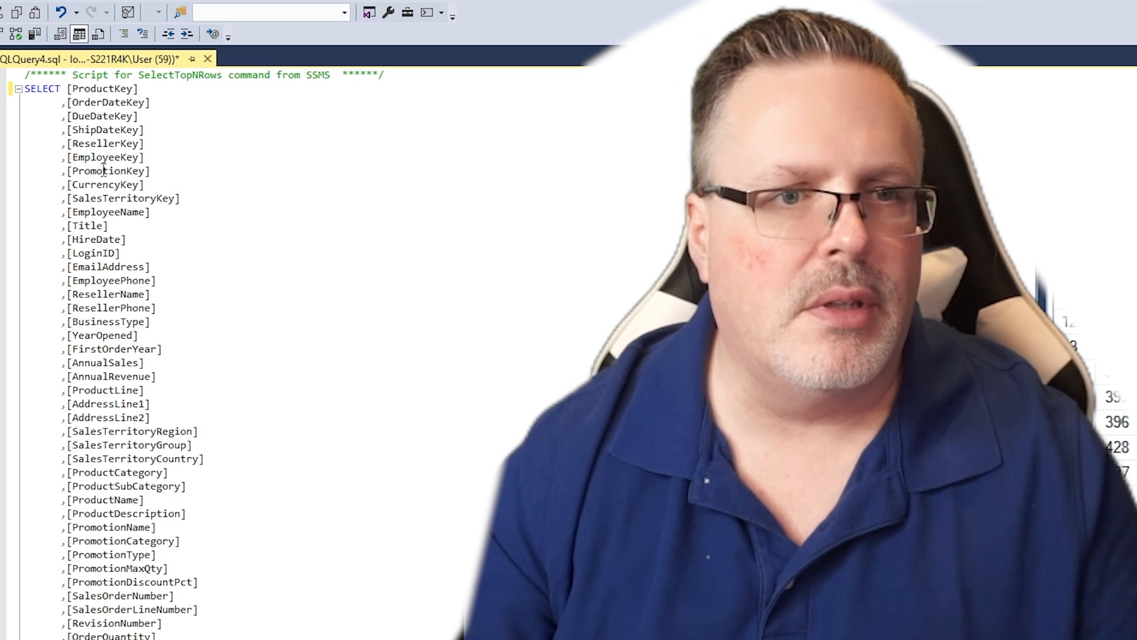
click(140, 336)
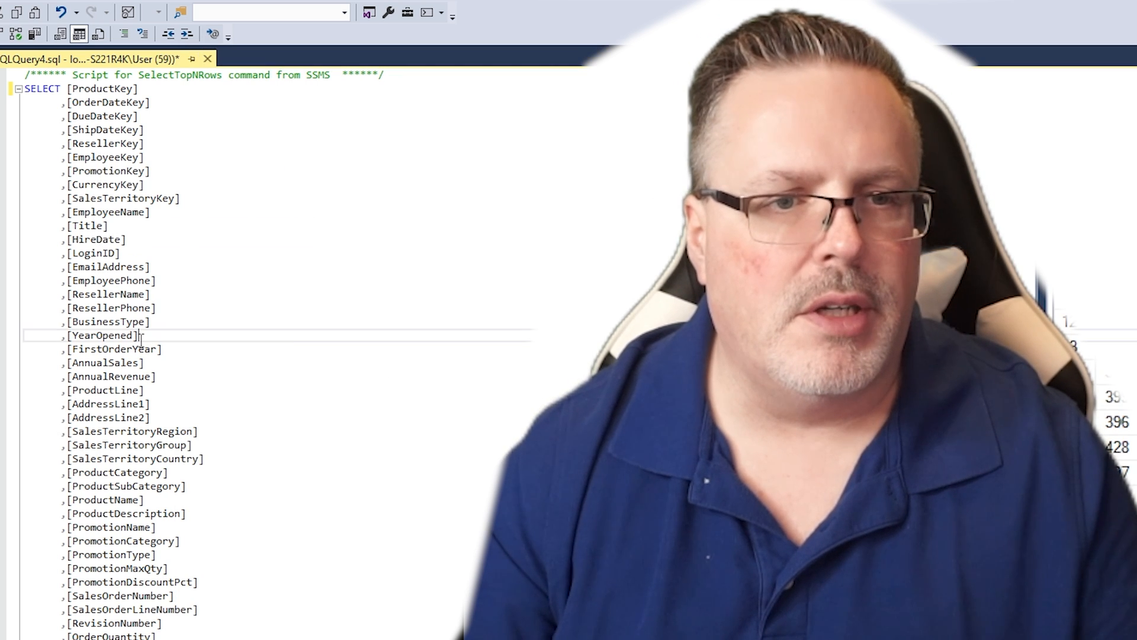
drag(140, 336, 66, 335)
drag(169, 321, 67, 89)
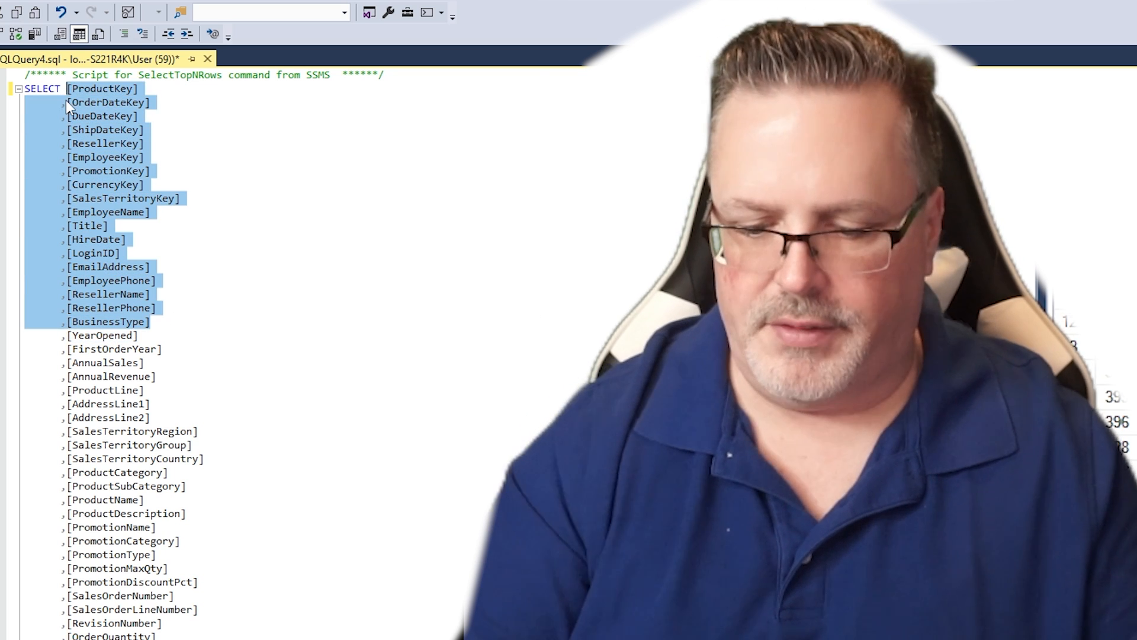
key(Delete)
click(61, 107)
Remove all remaining SELECT columns except YearOpened and TotalProductCost, and delete the script's header comment.
drag(68, 117, 279, 474)
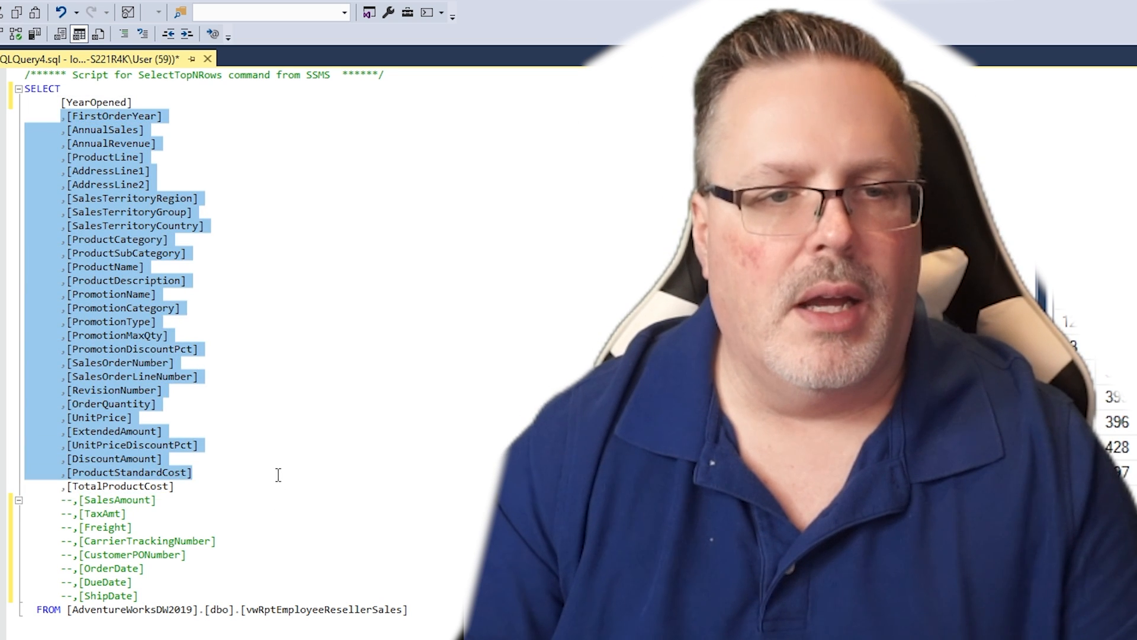
key(Delete)
drag(169, 237, 6, 143)
key(Delete)
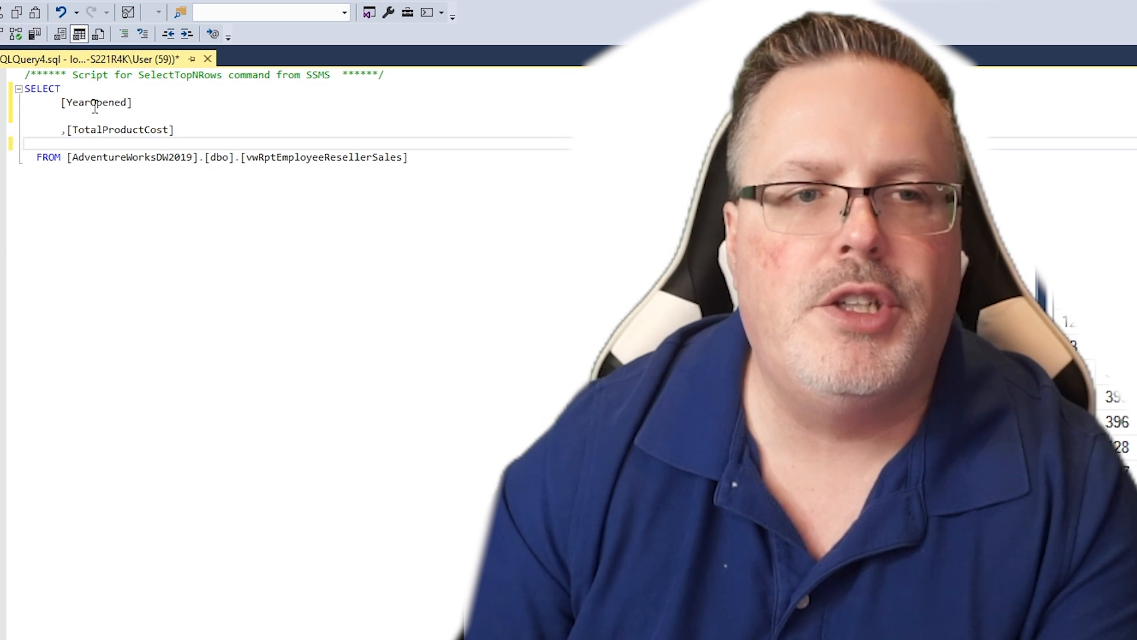
drag(401, 75, 24, 76)
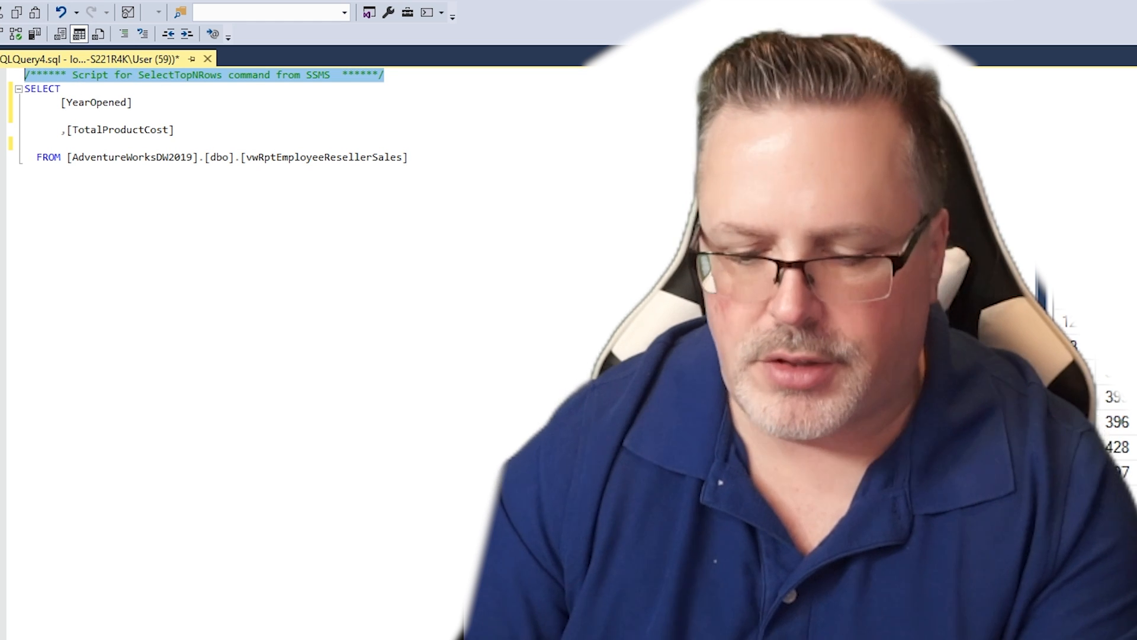
key(Delete)
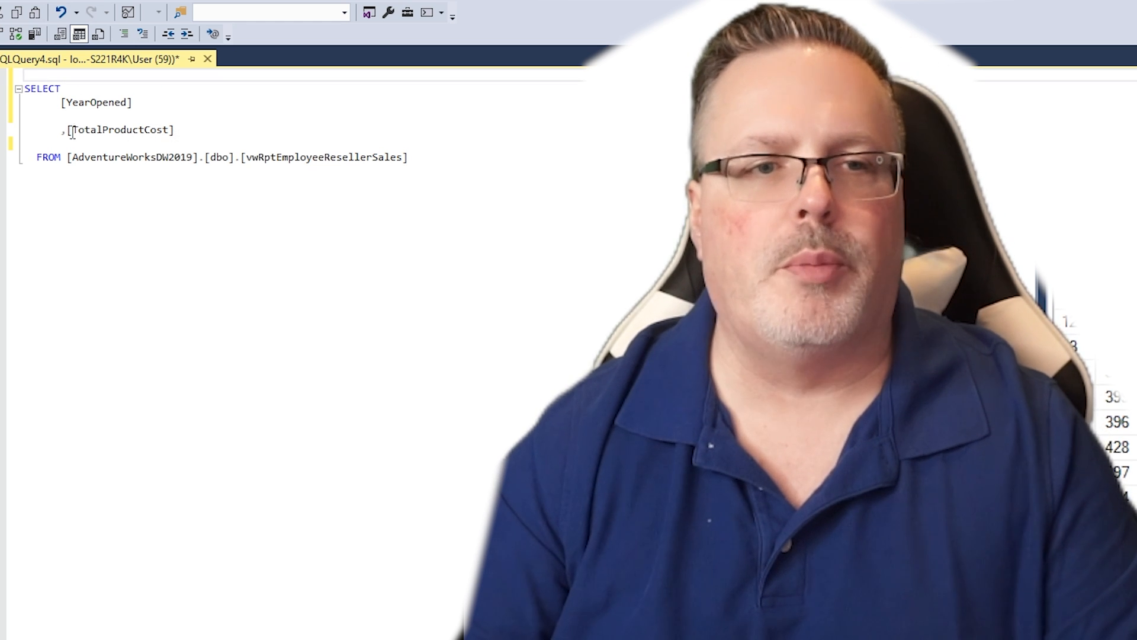
Wrap TotalProductCost in SUM and alias the result as TotalProdCost.
click(68, 130)
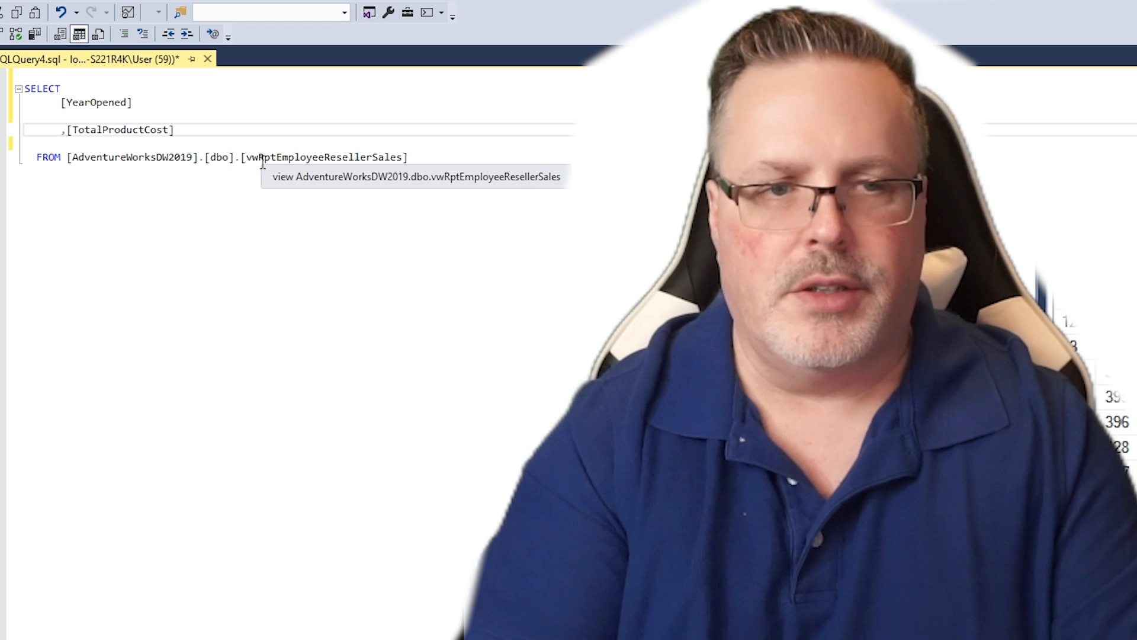
text(SUM)
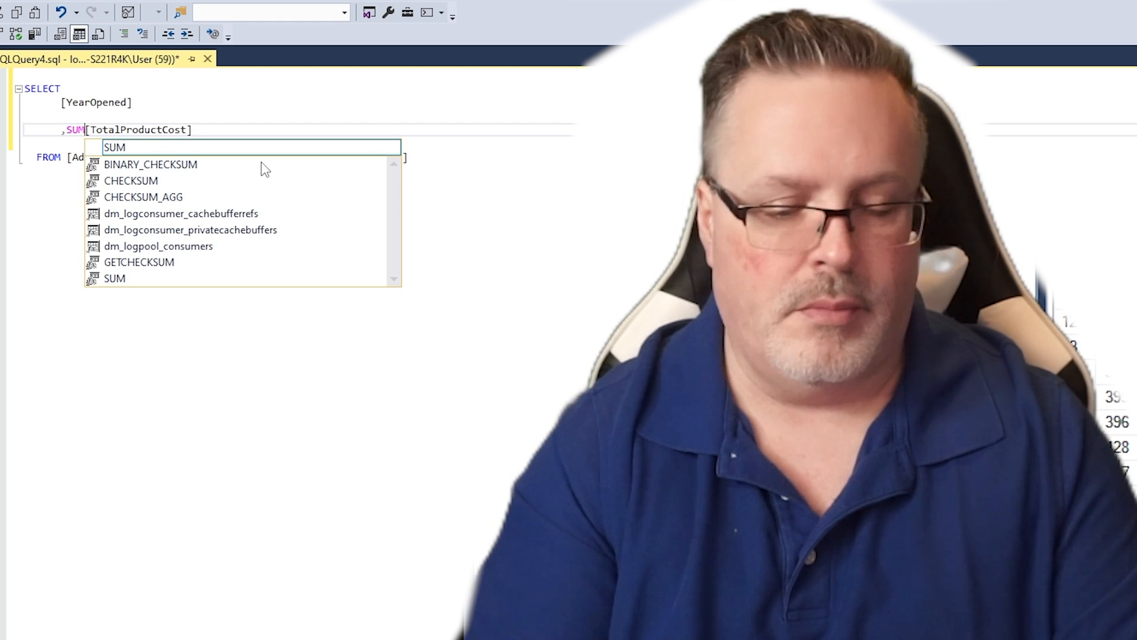
text(()
click(261, 130)
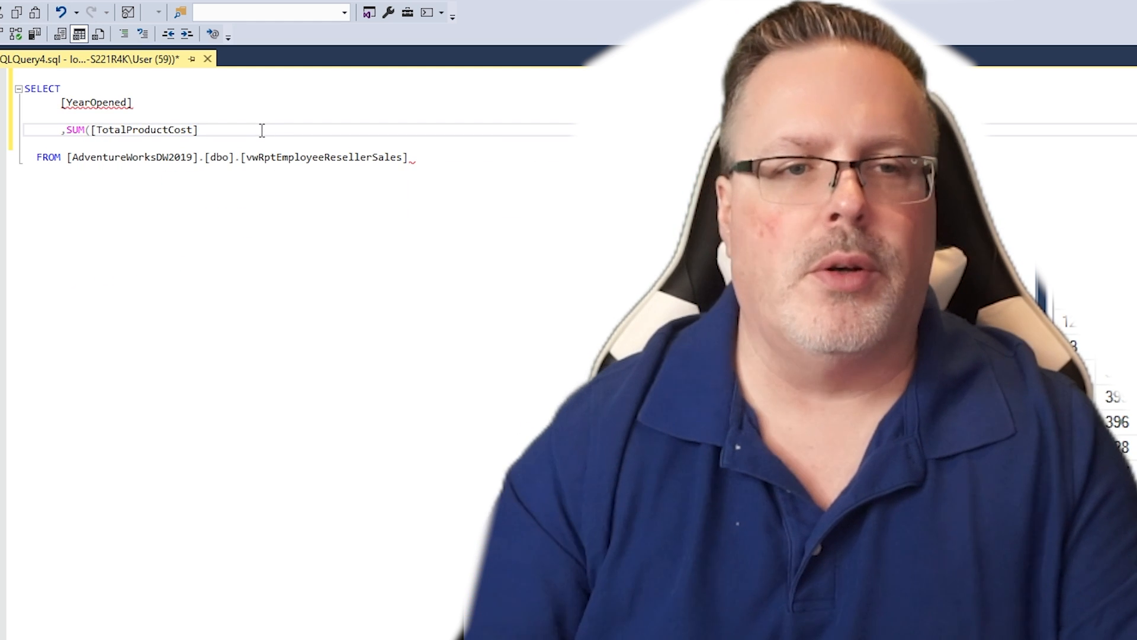
text() TotalProdCost)
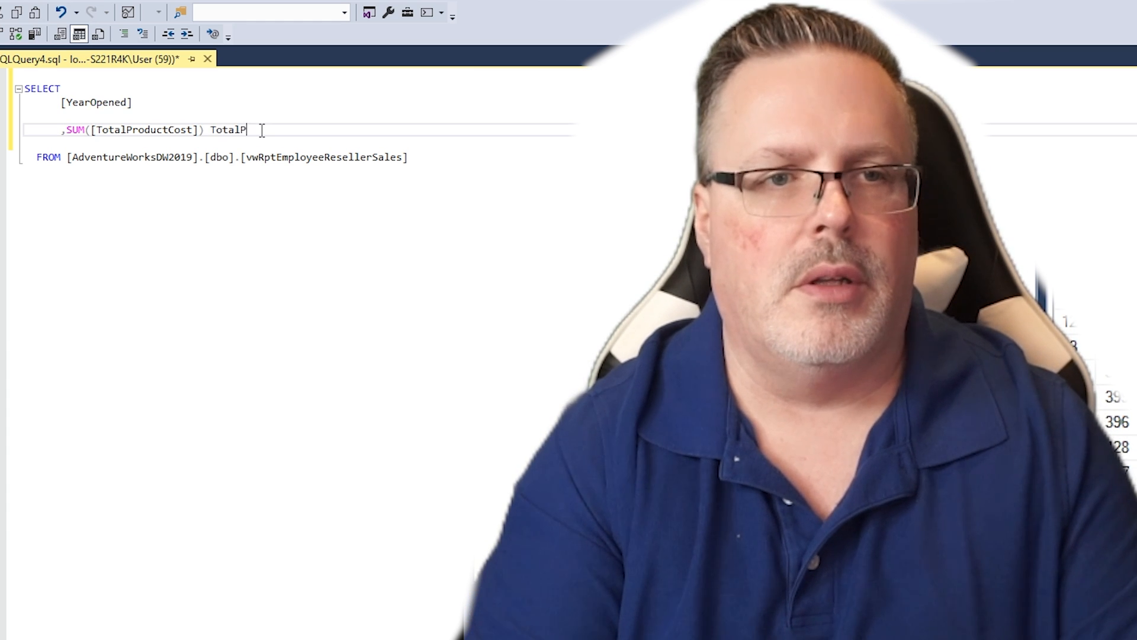
Add GROUP BY [YearOpened] and ORDER BY [YearOpened] after the query's FROM clause.
double_click(121, 104)
click(475, 148)
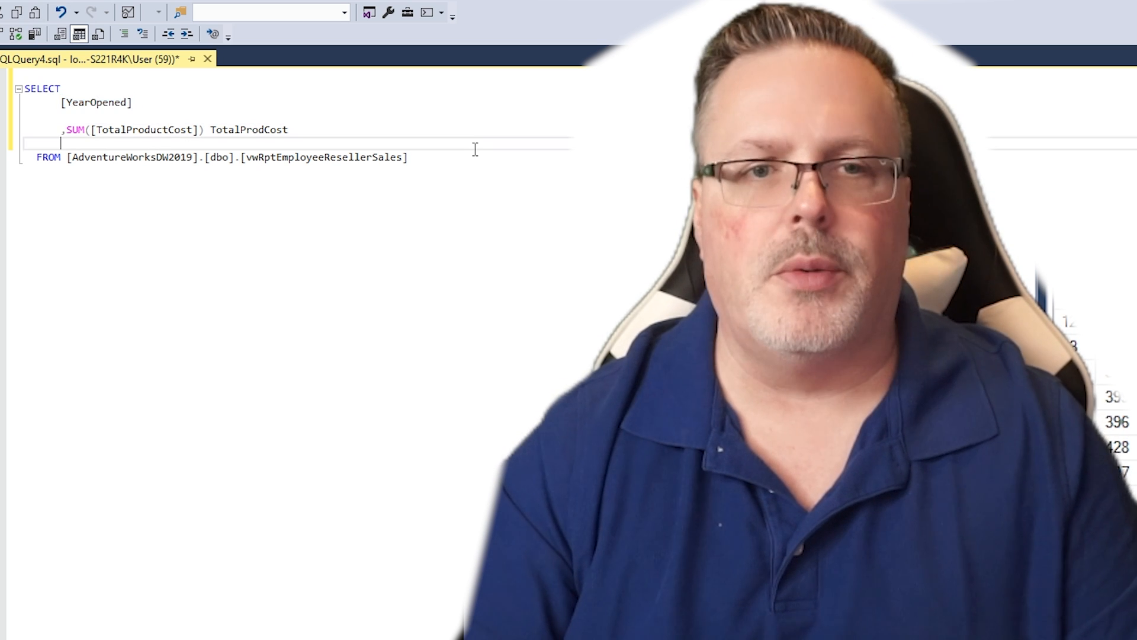
click(472, 160)
key(Return)
text(GROUP BY [YearOpened] ORDER BY [YearOpened])
click(92, 171)
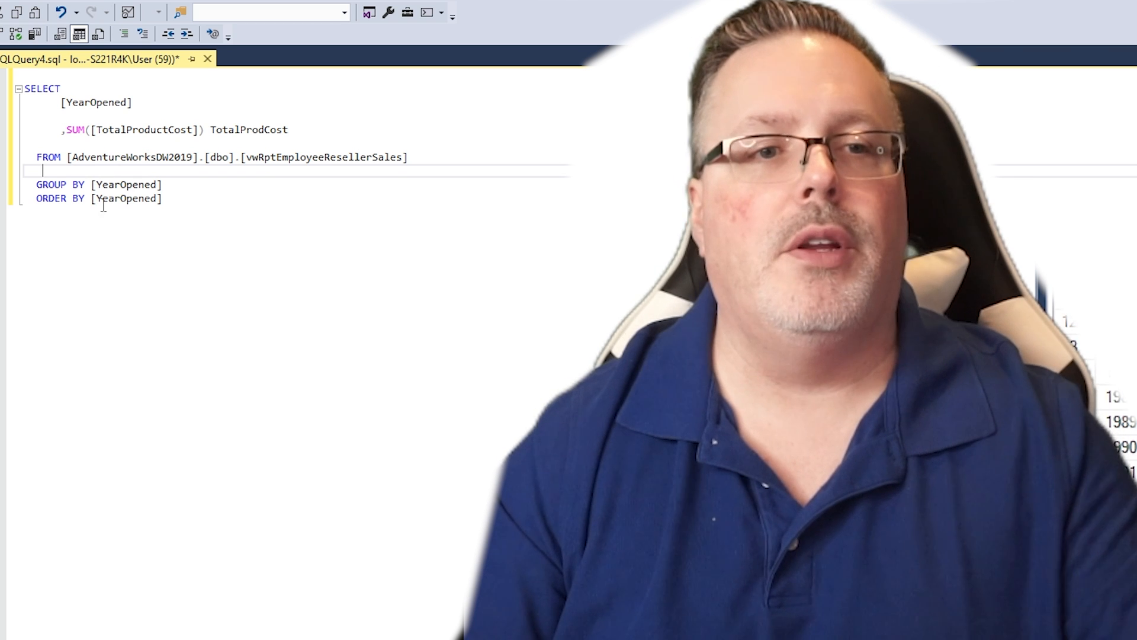
Run the whole query and move the Power BI window clear of its results to compare the yearly product costs.
drag(205, 205, 4, 86)
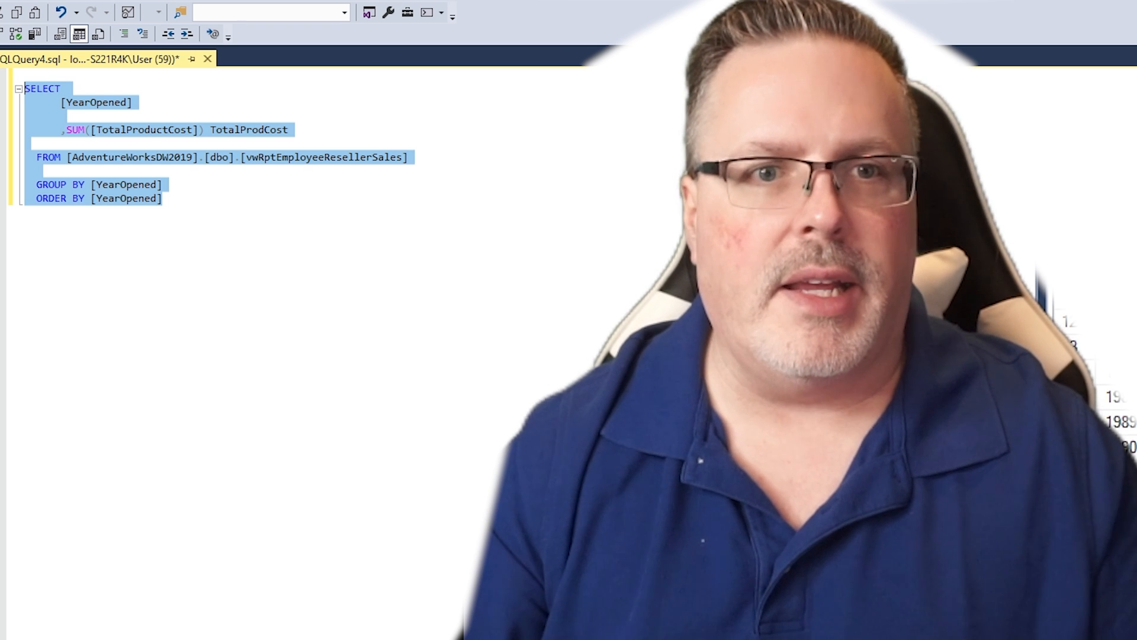
key(alt+Tab)
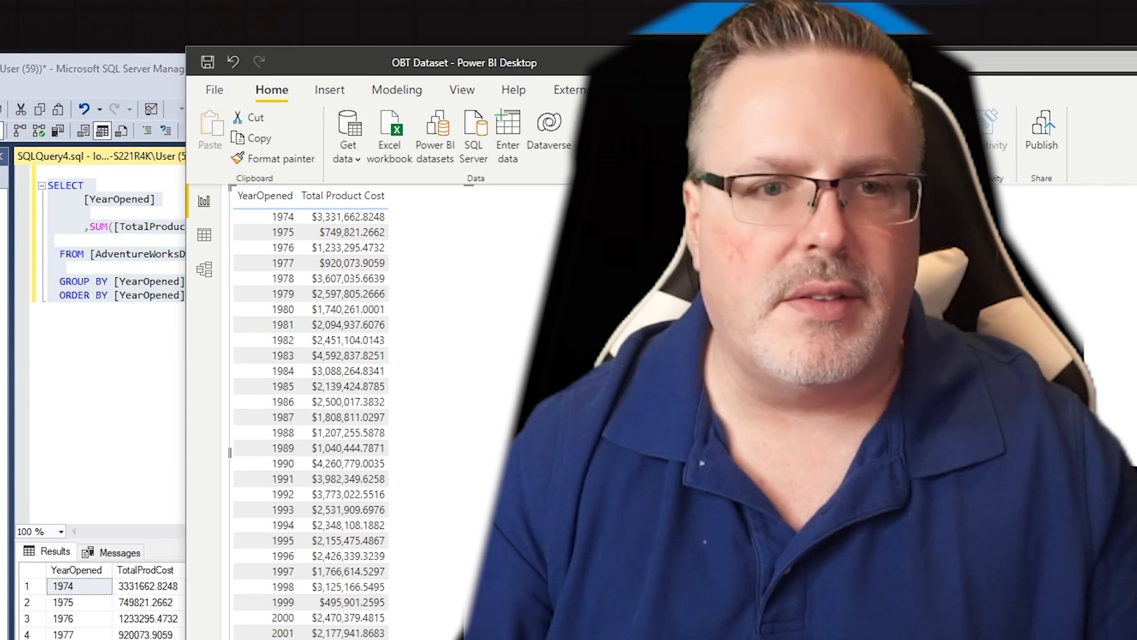
drag(577, 62, 646, 433)
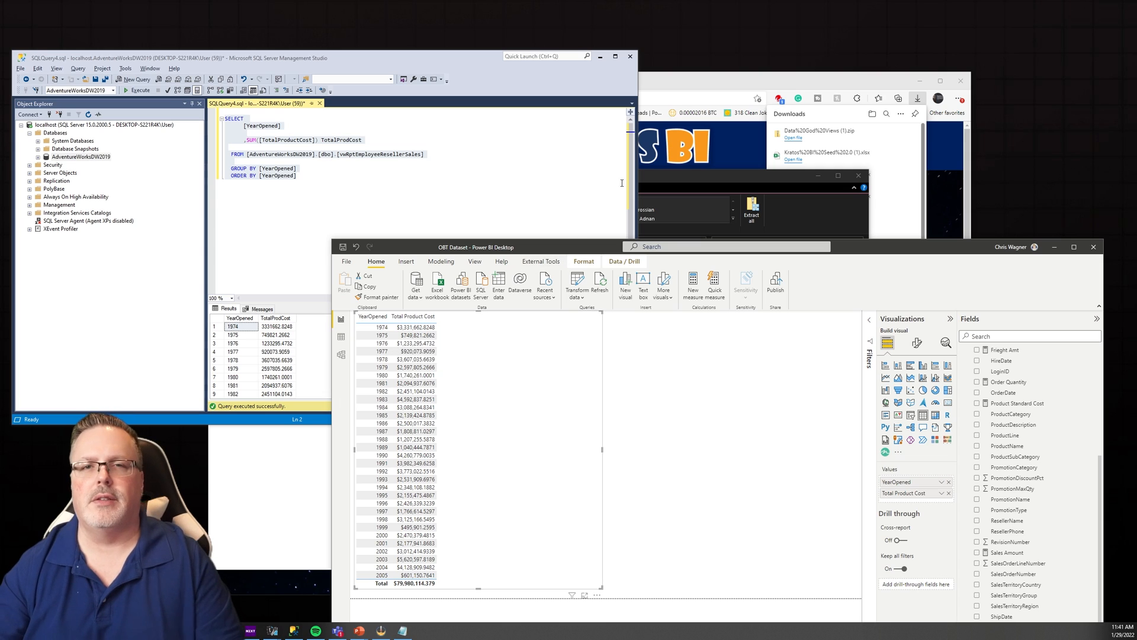
Switch to the Kratos BI website in the browser, open Get Started with Power BI, and find the Kratos BI Excel Seed.
click(691, 82)
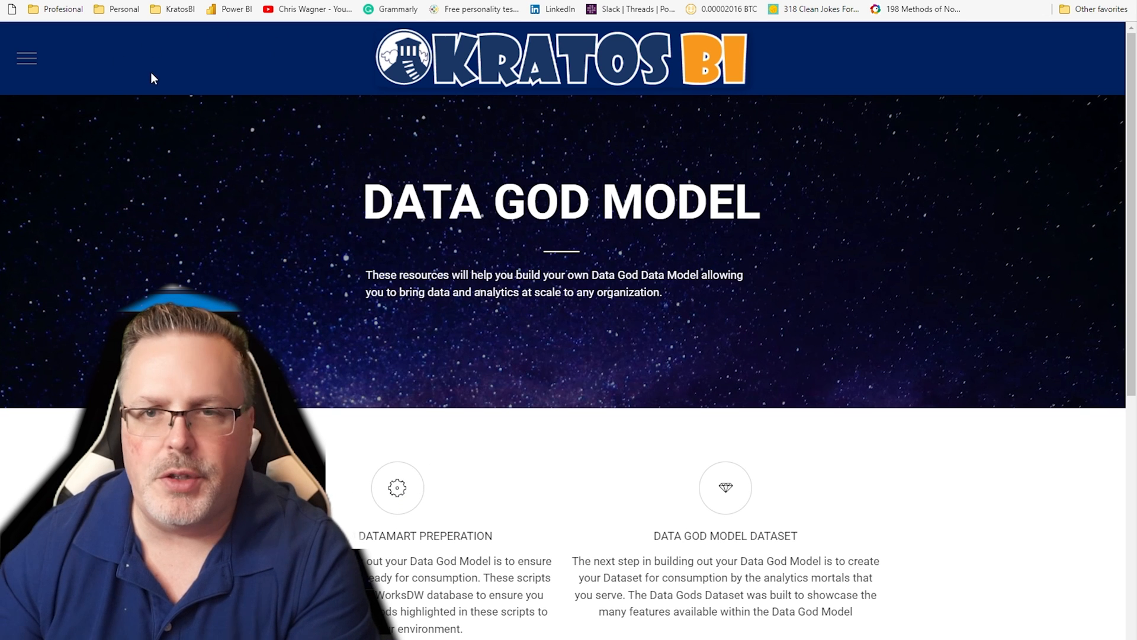
click(28, 59)
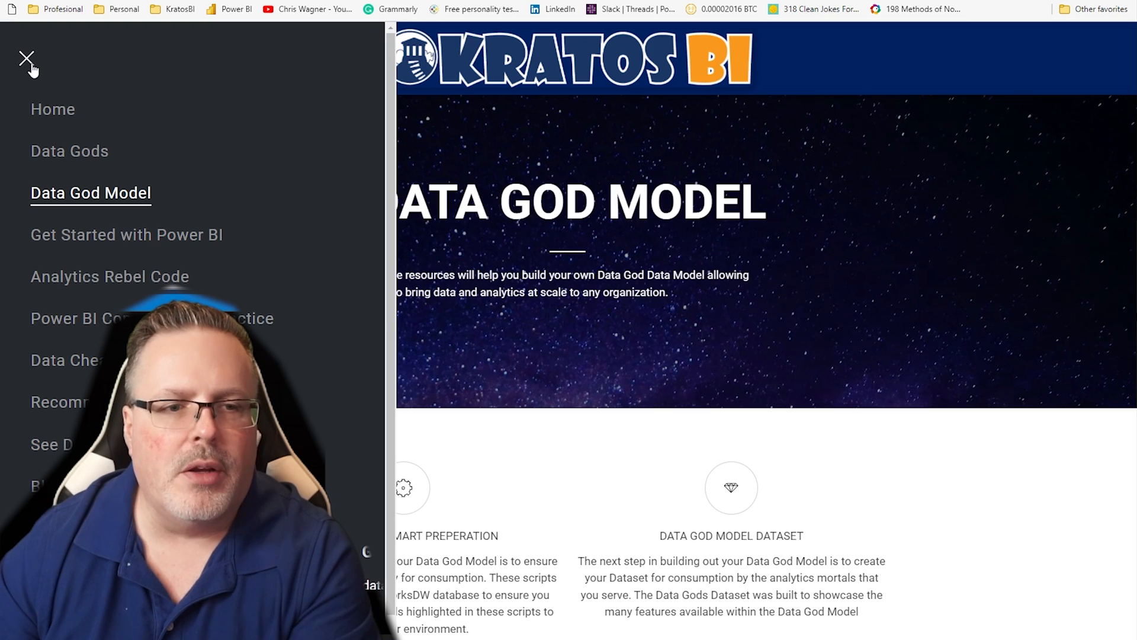
click(52, 239)
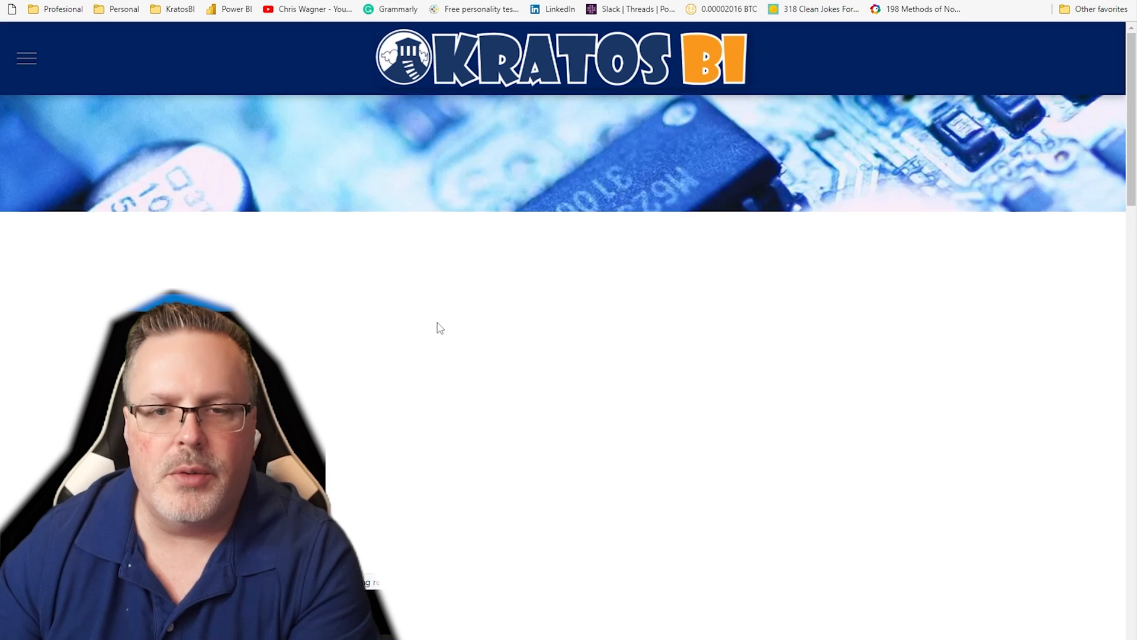
scroll(437, 322, down, 15)
scroll(435, 324, down, 2)
scroll(435, 326, up, 5)
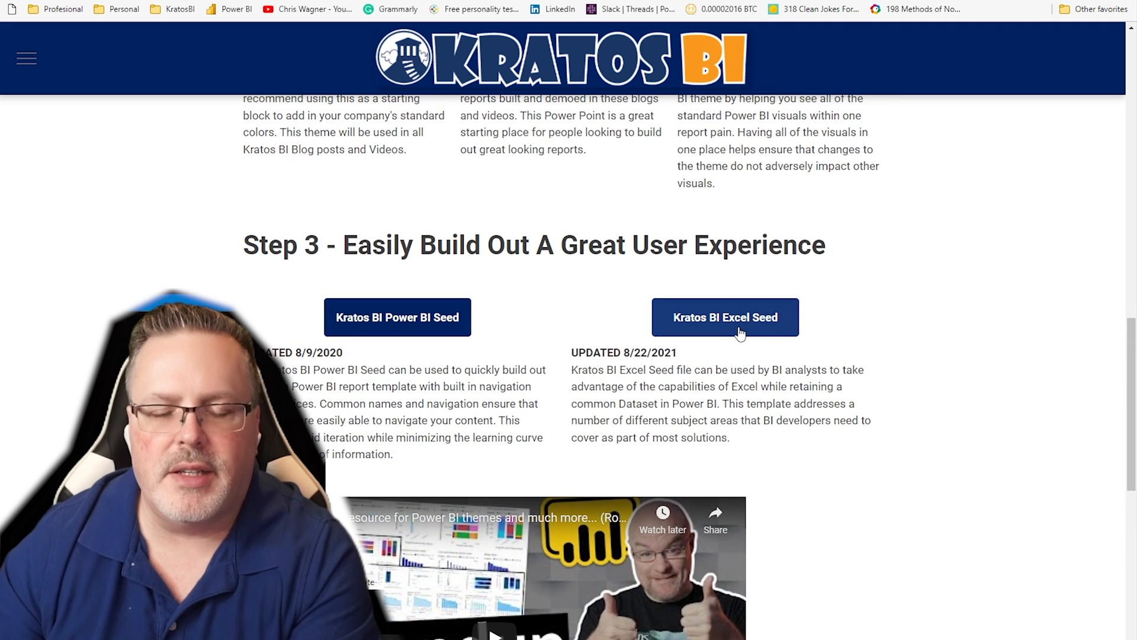
Download the Kratos BI Excel Seed workbook and open it in desktop Excel with its external data connections enabled.
click(740, 333)
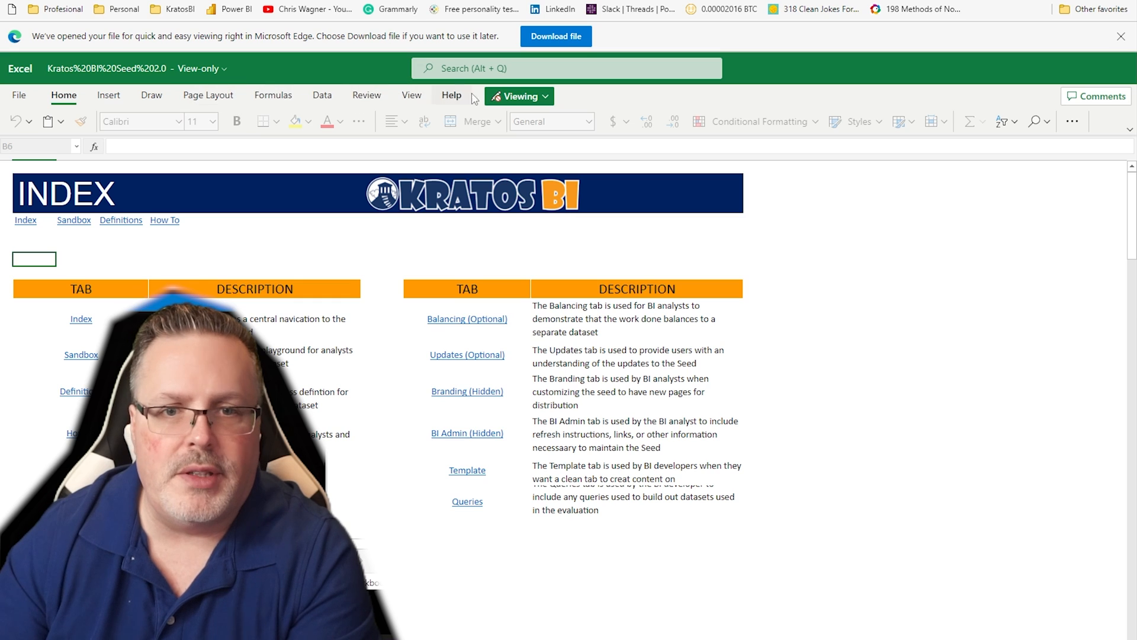
click(519, 96)
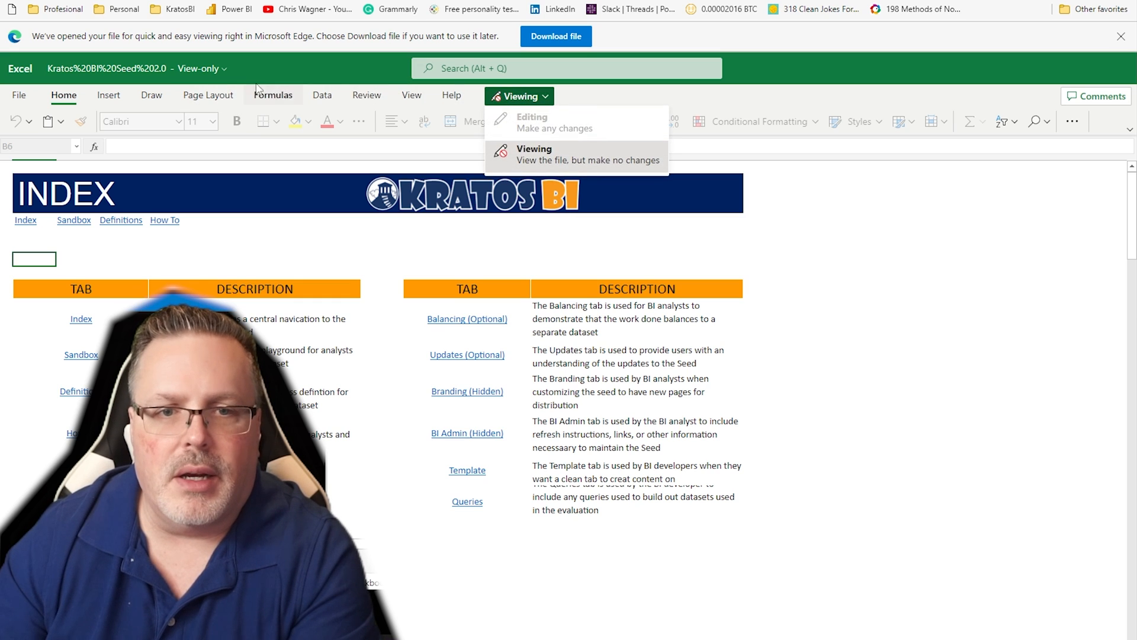
click(202, 68)
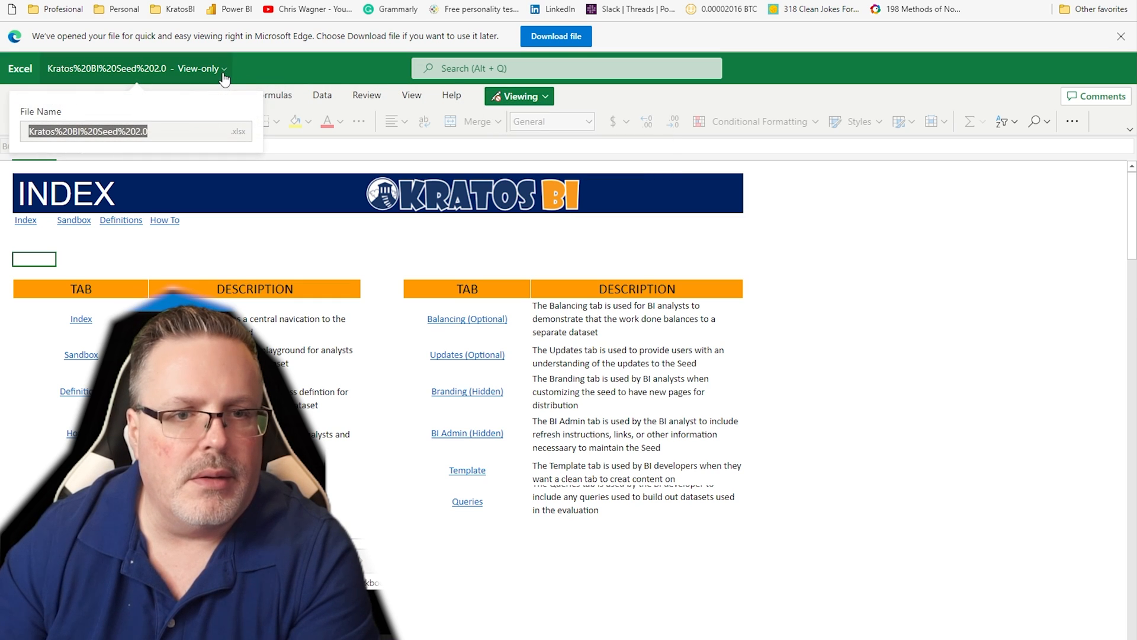
click(274, 70)
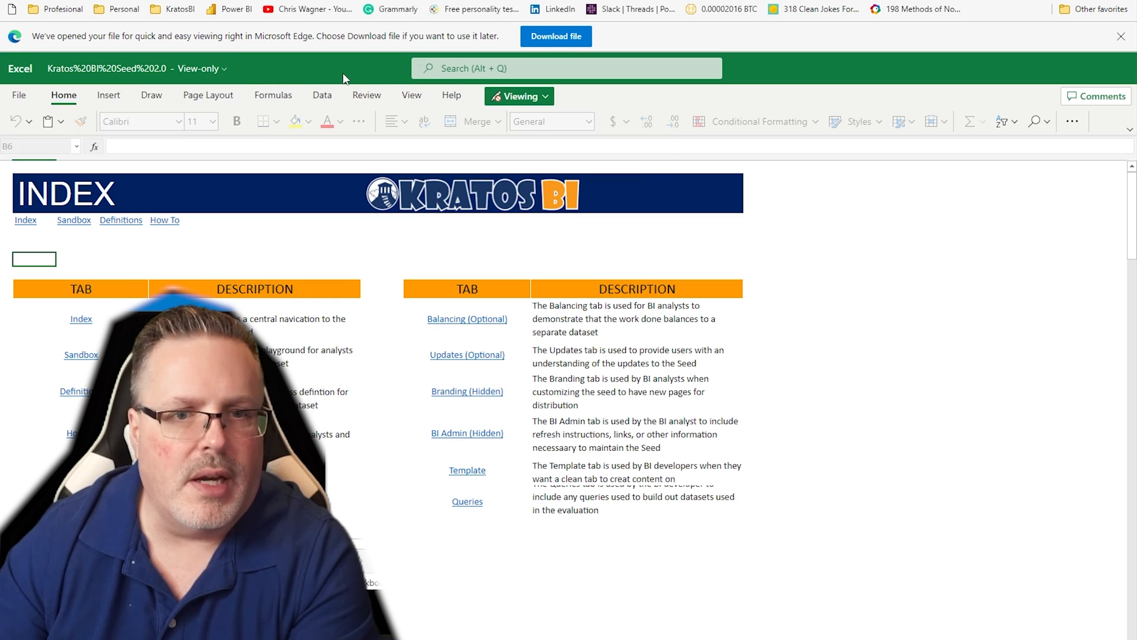
click(539, 37)
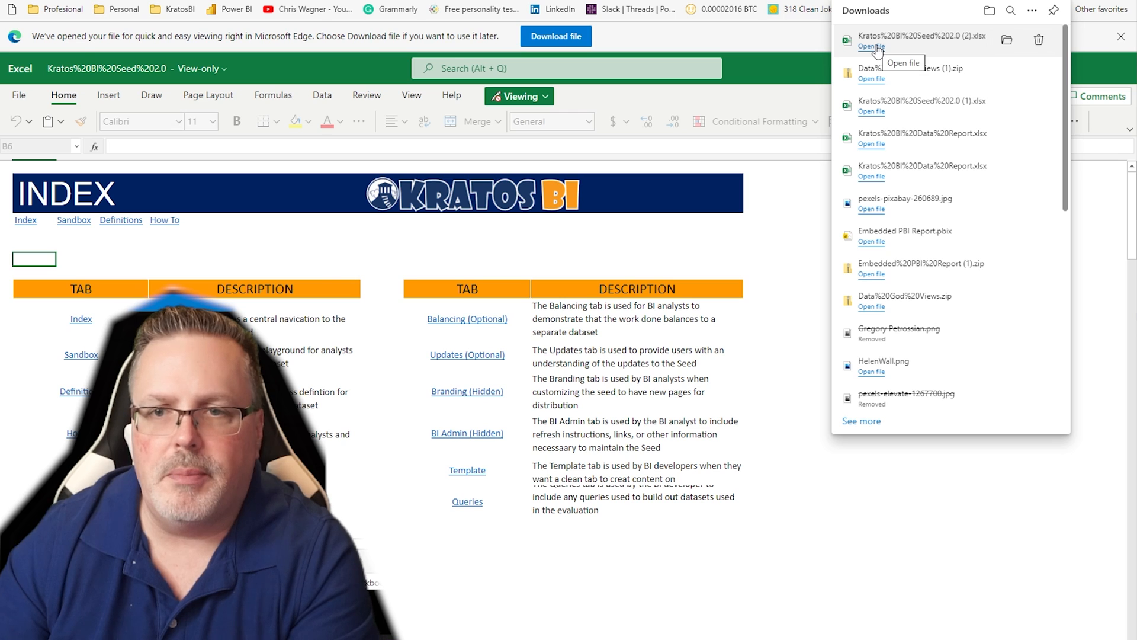
click(874, 47)
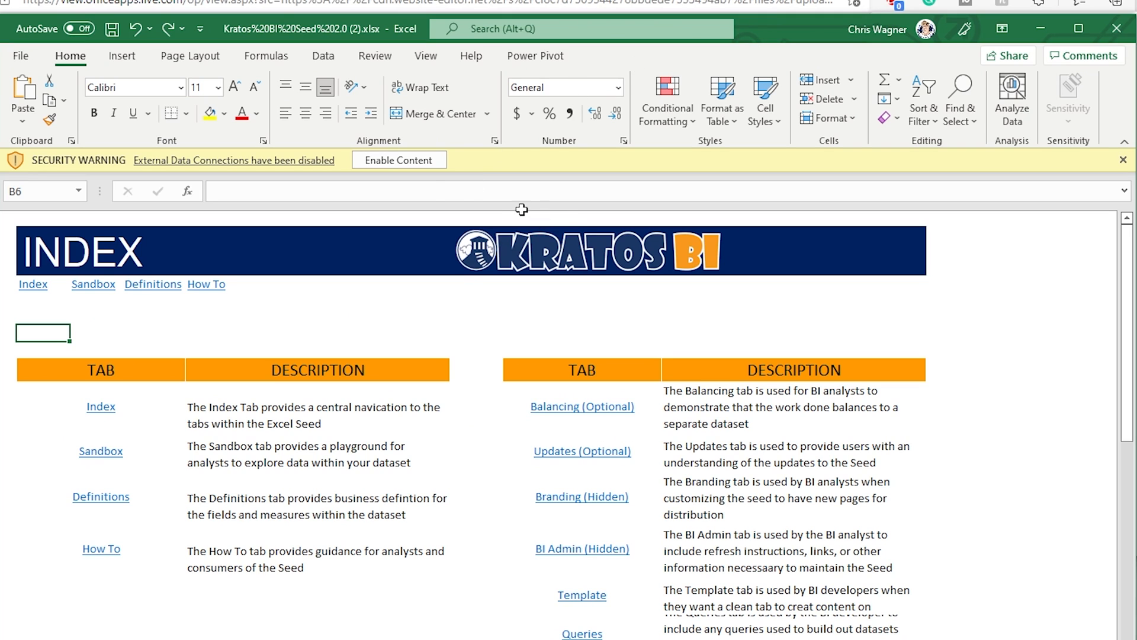
click(377, 160)
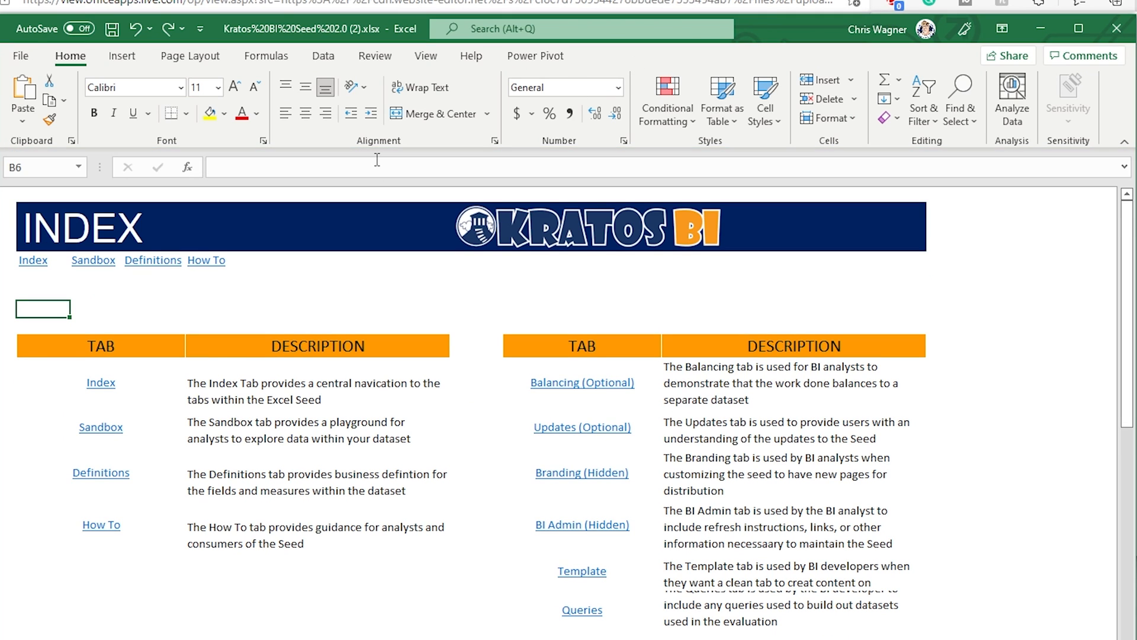
Save the workbook as OBT Validation in the Power BI Reports folder and bring up its Balancing sheet.
click(21, 55)
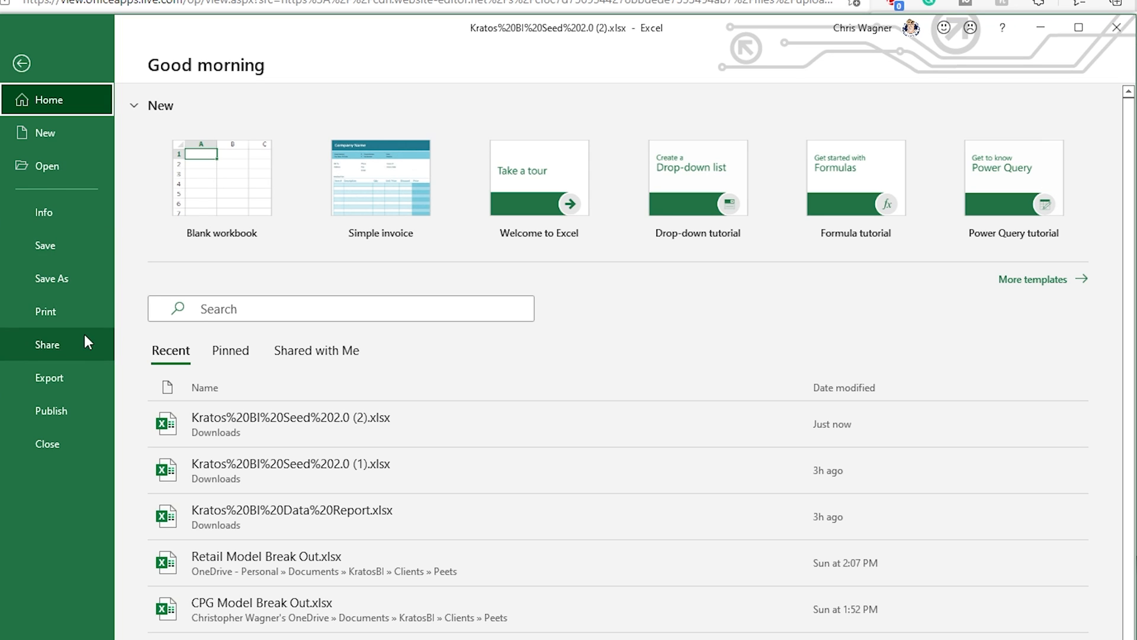
click(78, 281)
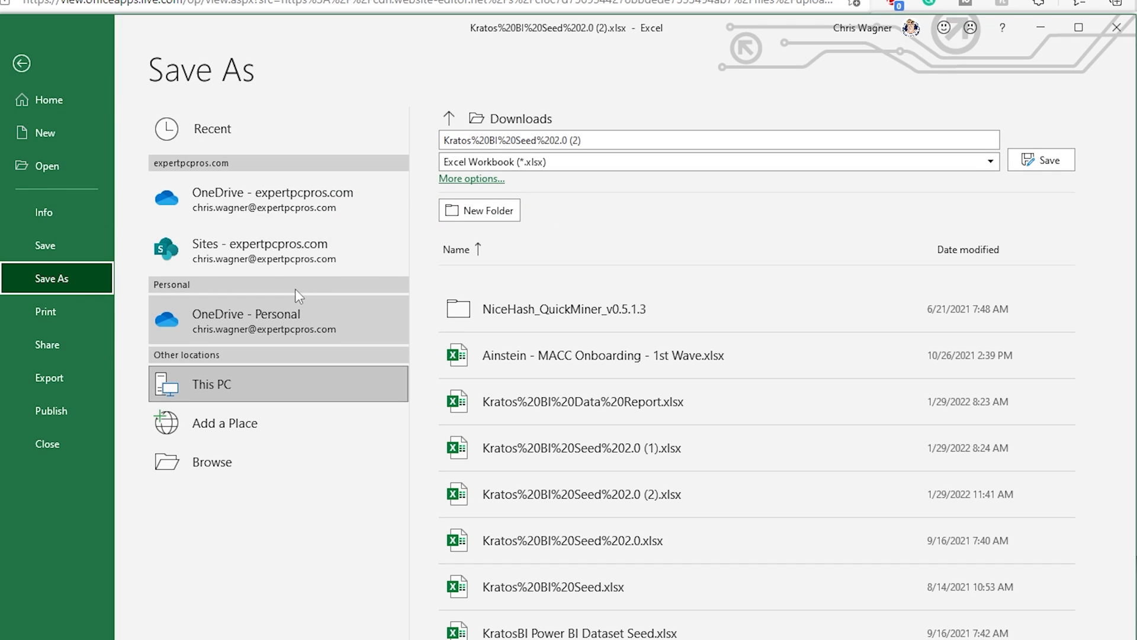
click(274, 214)
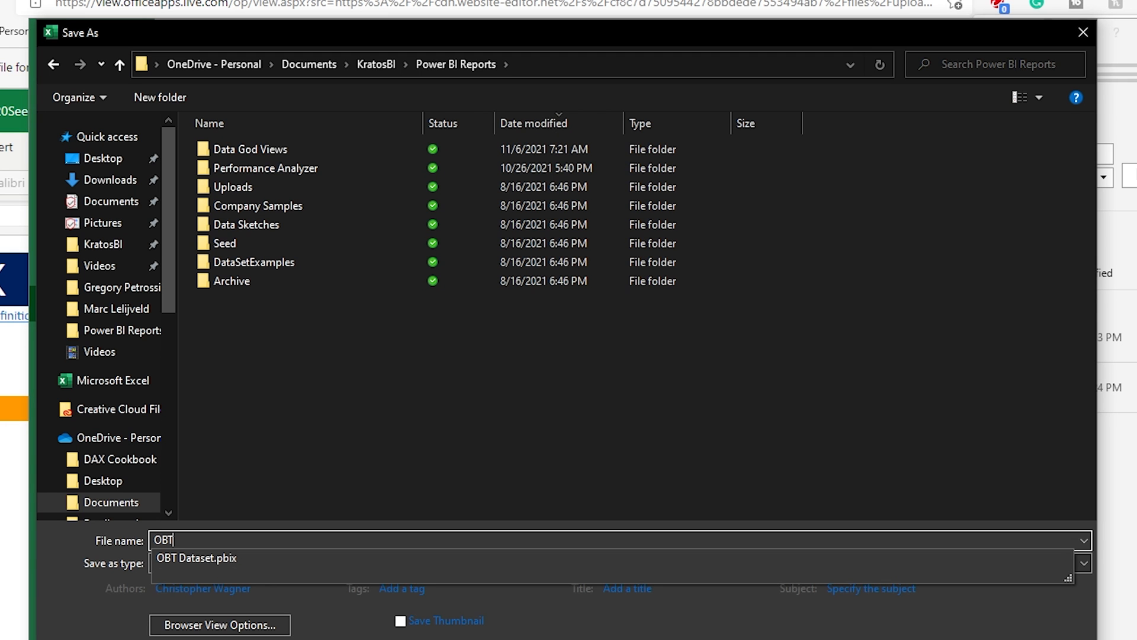
text(Validation)
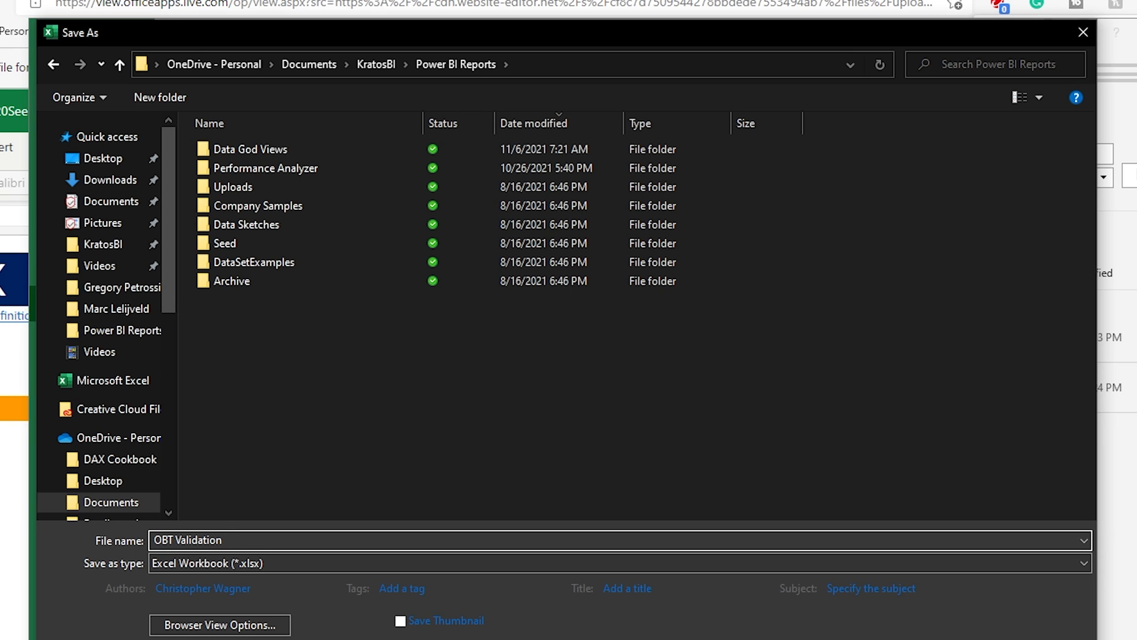
key(Return)
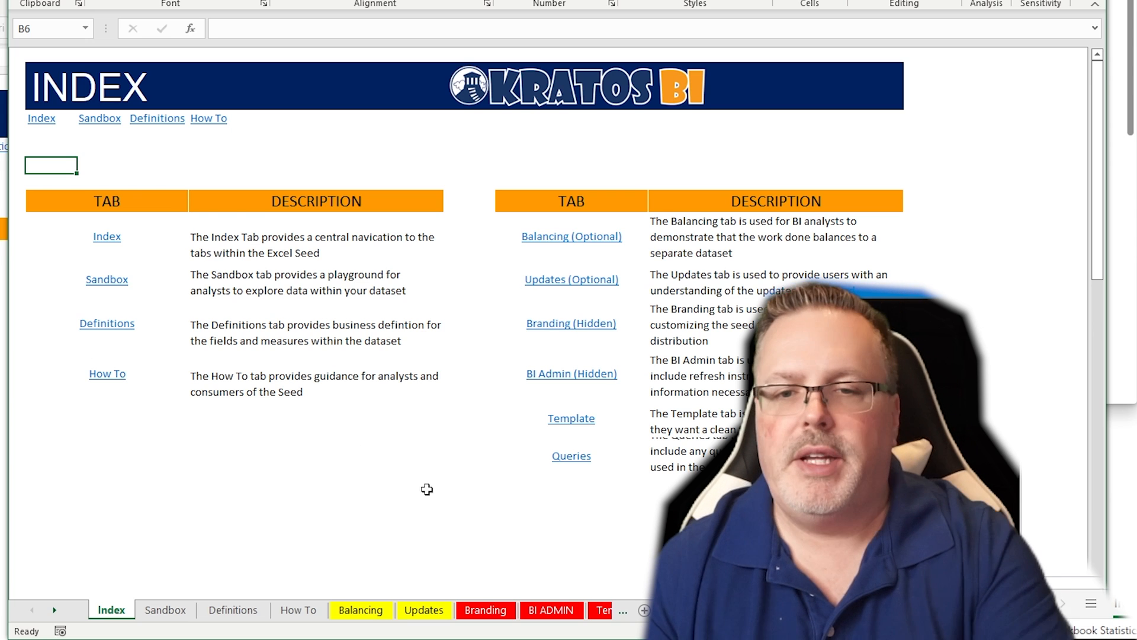
click(379, 612)
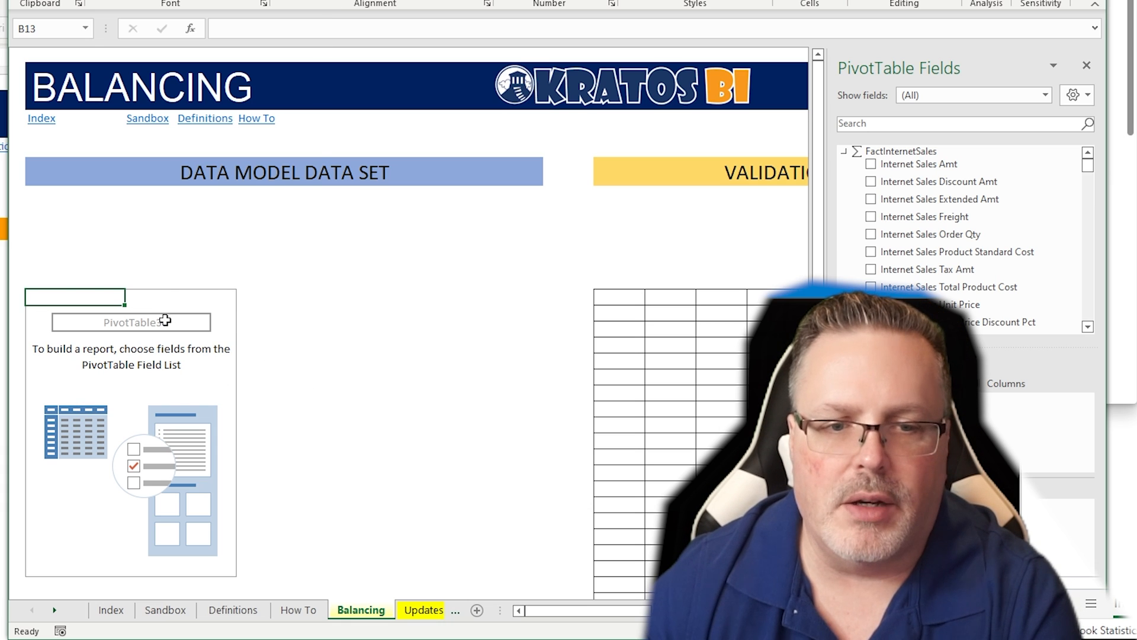
click(537, 327)
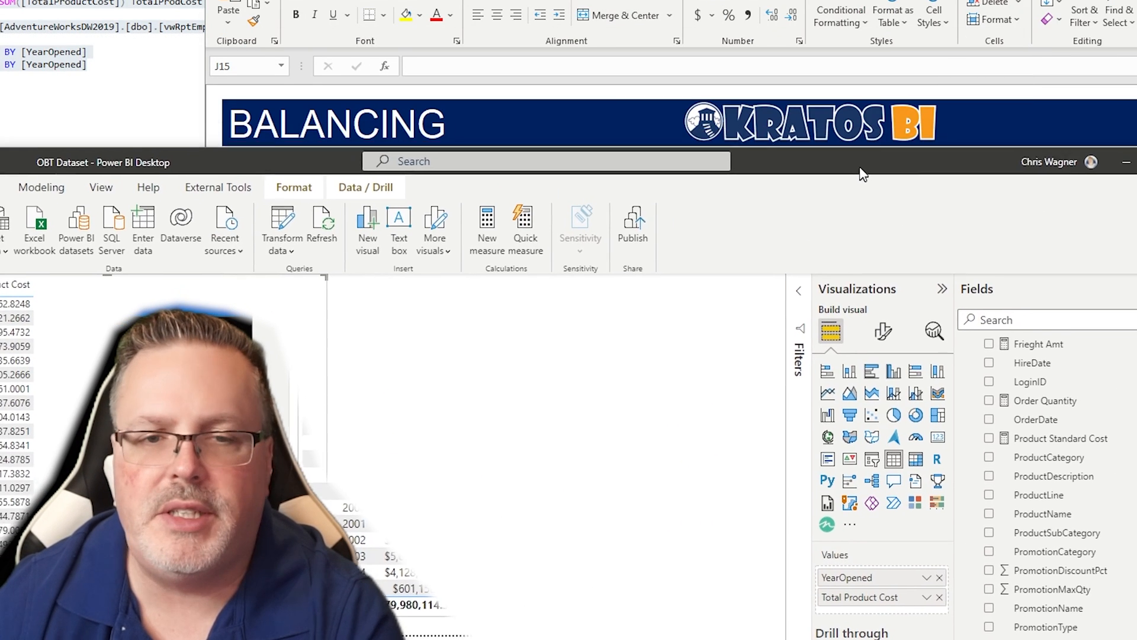
Switch to Power BI Desktop, save the OBT Dataset file and publish it to the Datasets and Dataflows workspace.
drag(860, 169, 852, 158)
click(643, 404)
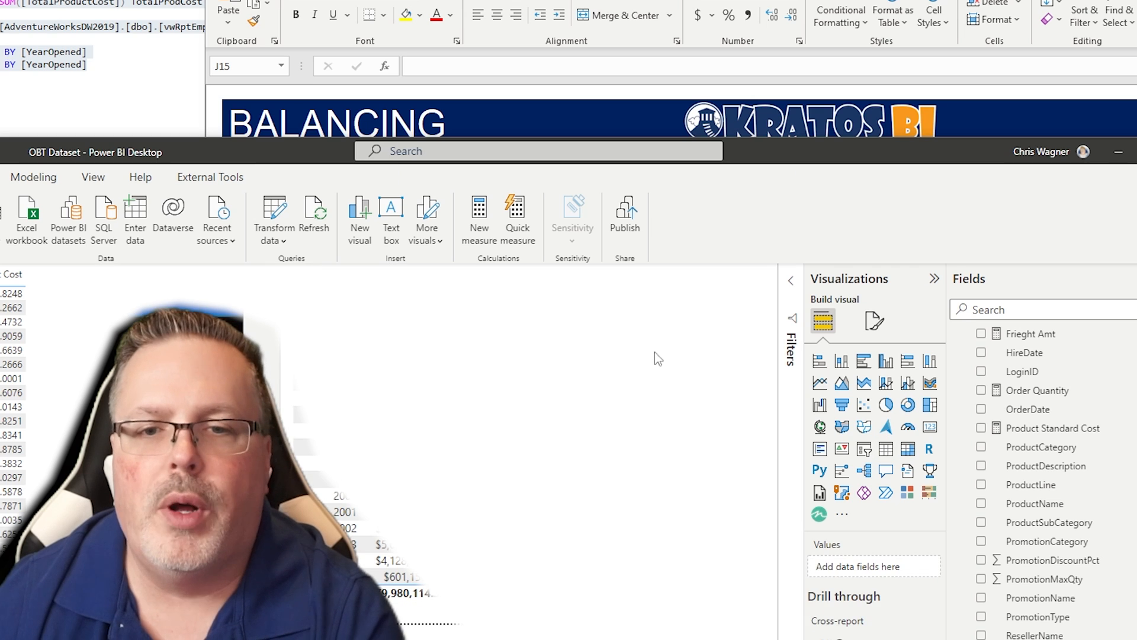
click(628, 220)
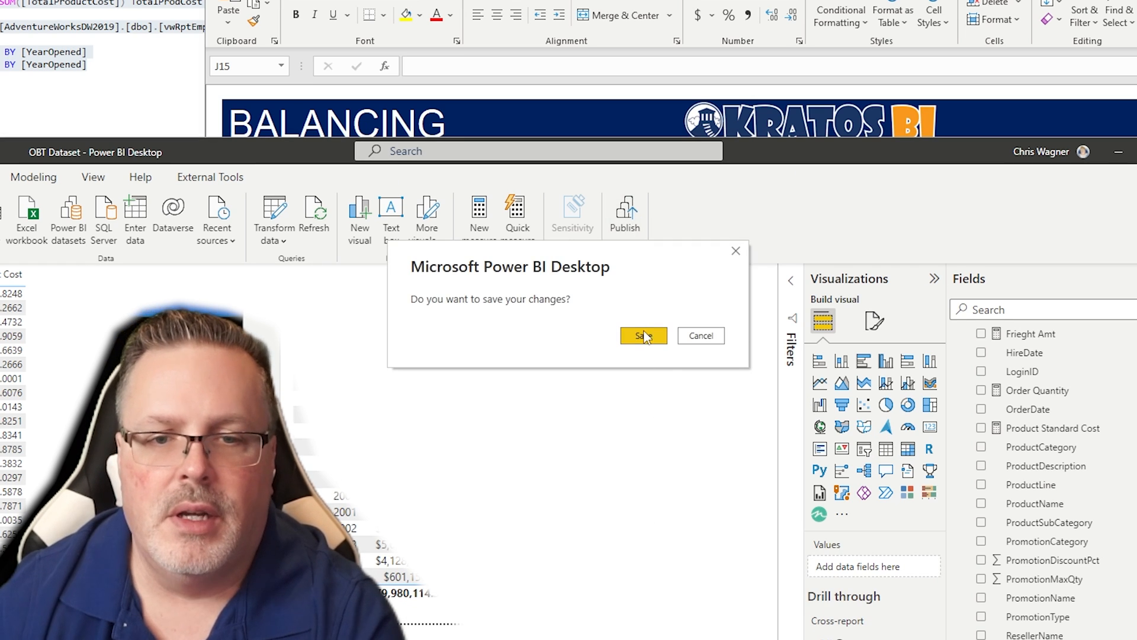
click(645, 336)
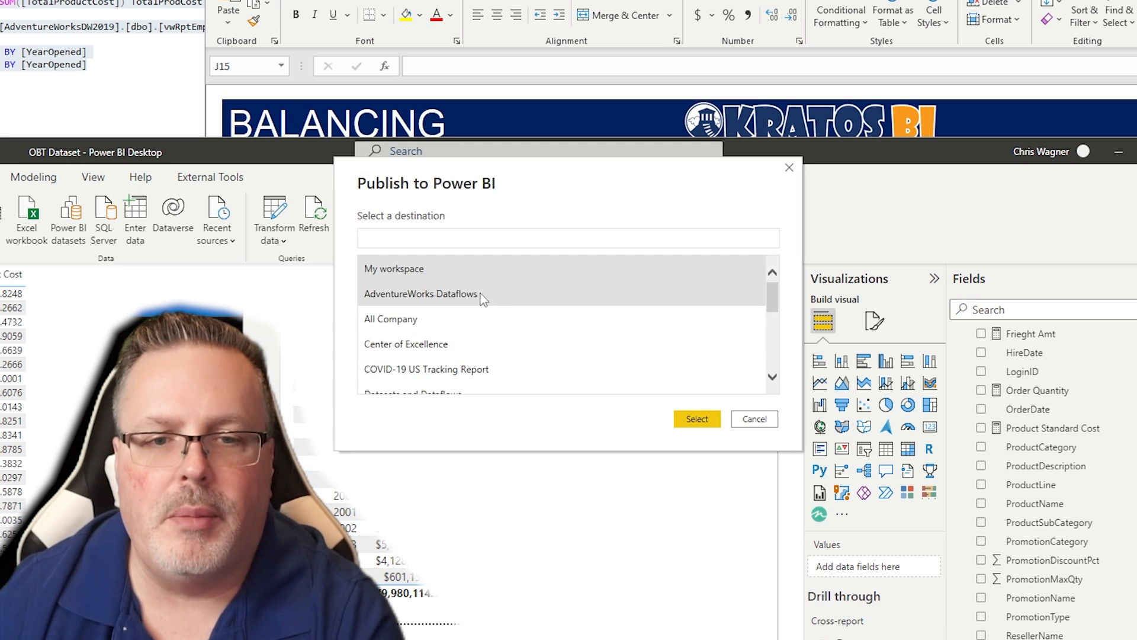
scroll(472, 317, down, 1)
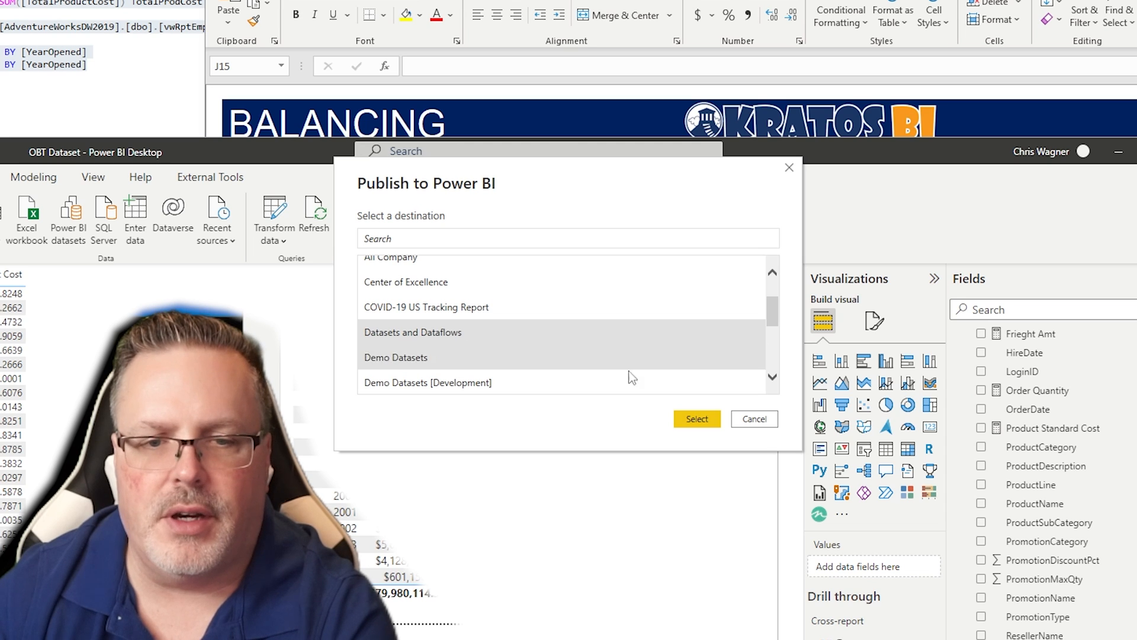
click(698, 418)
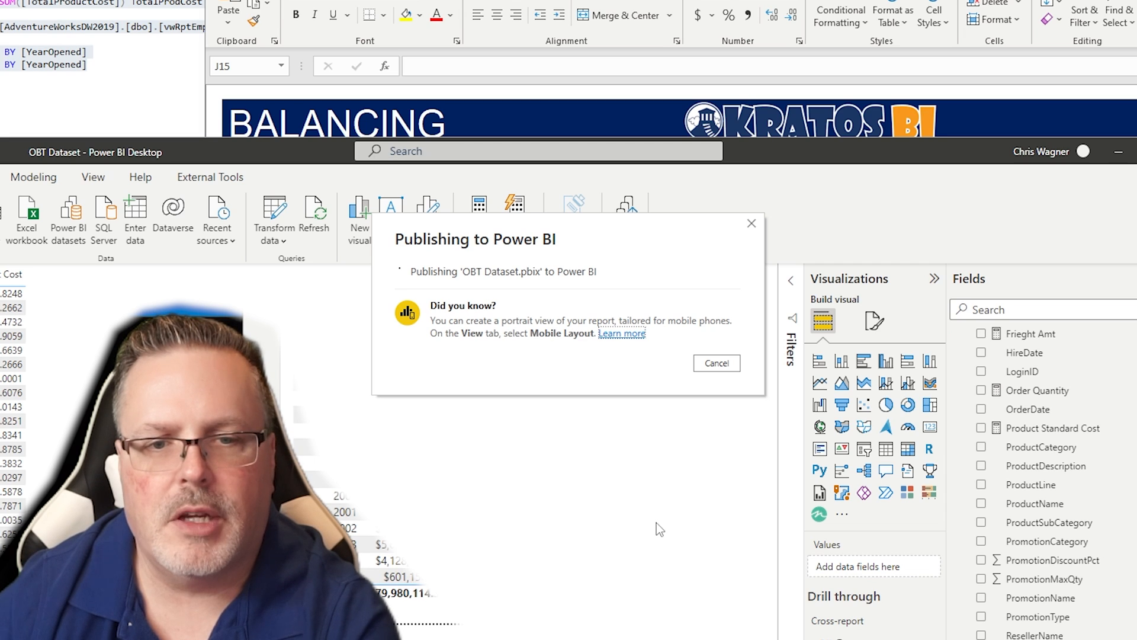
click(709, 417)
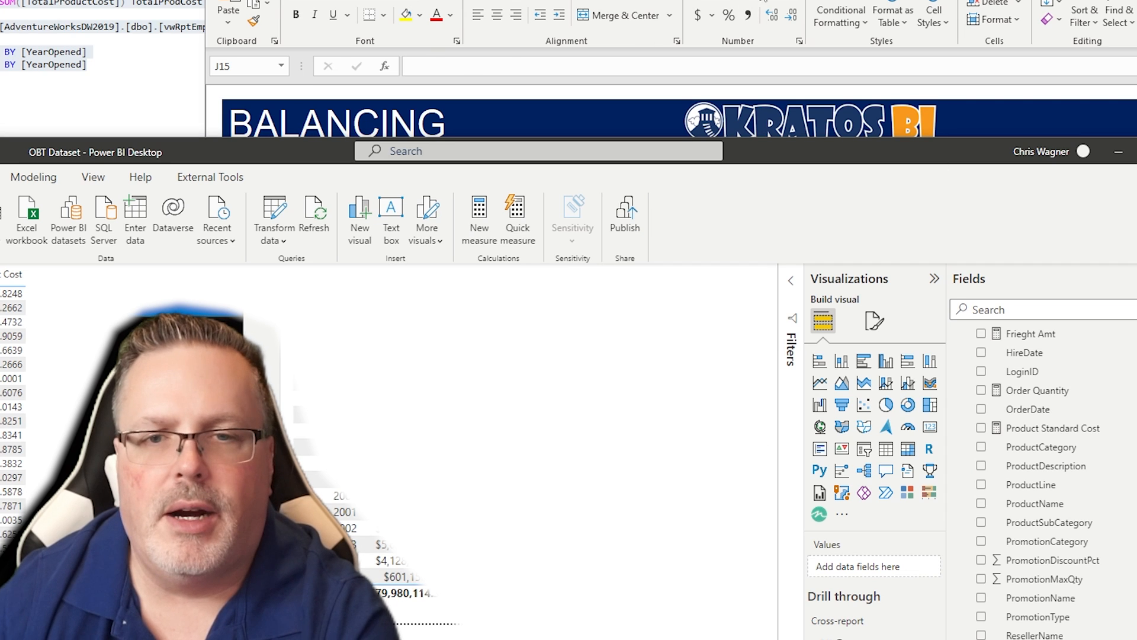
Switch back to the Excel workbook and create a PivotTable from the published Power BI dataset OBT Dataset.
key(alt+Tab)
click(705, 360)
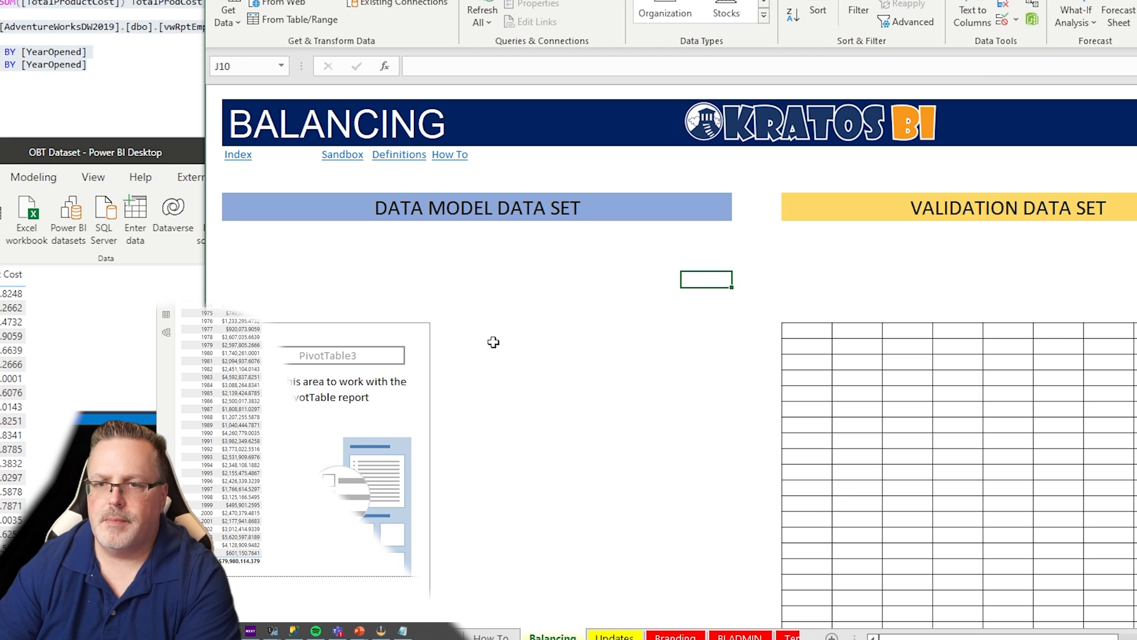
click(360, 357)
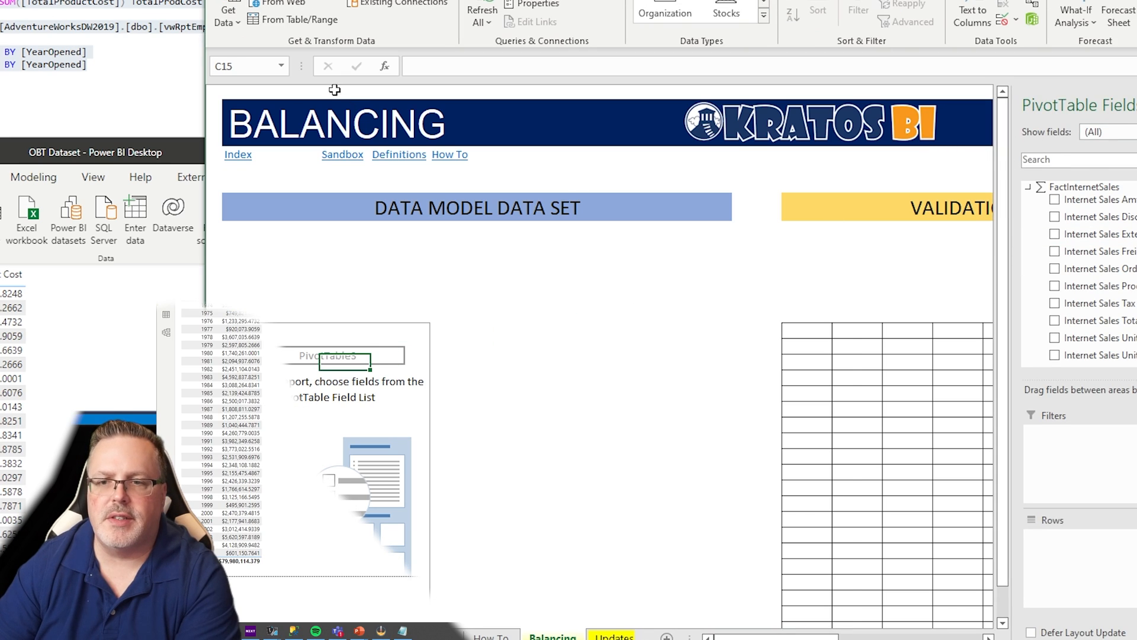
click(226, 21)
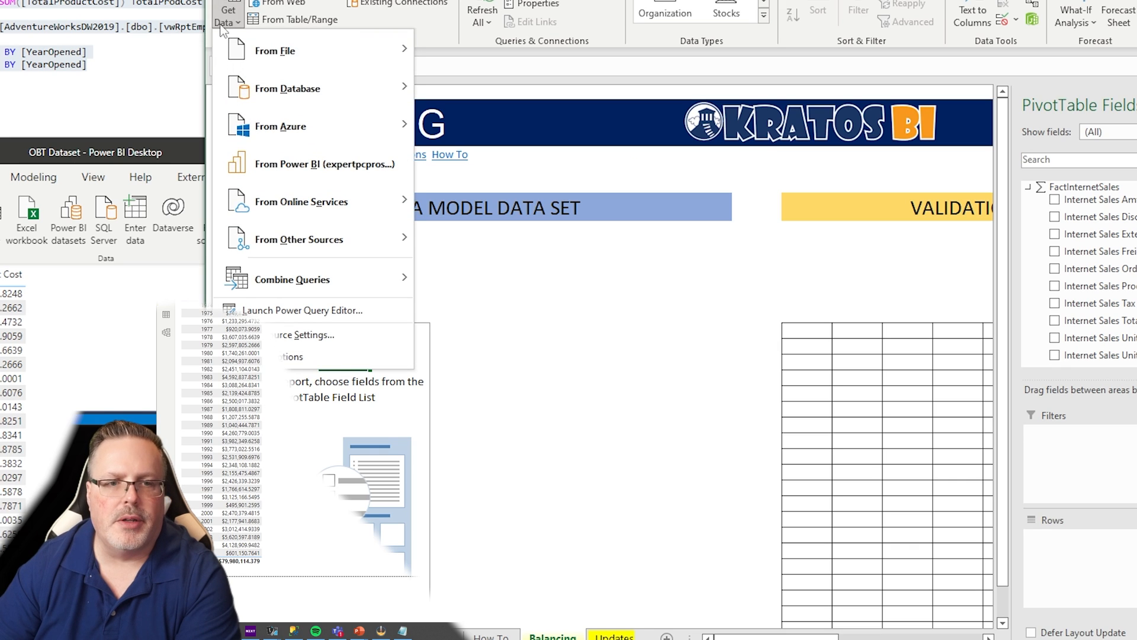
click(299, 166)
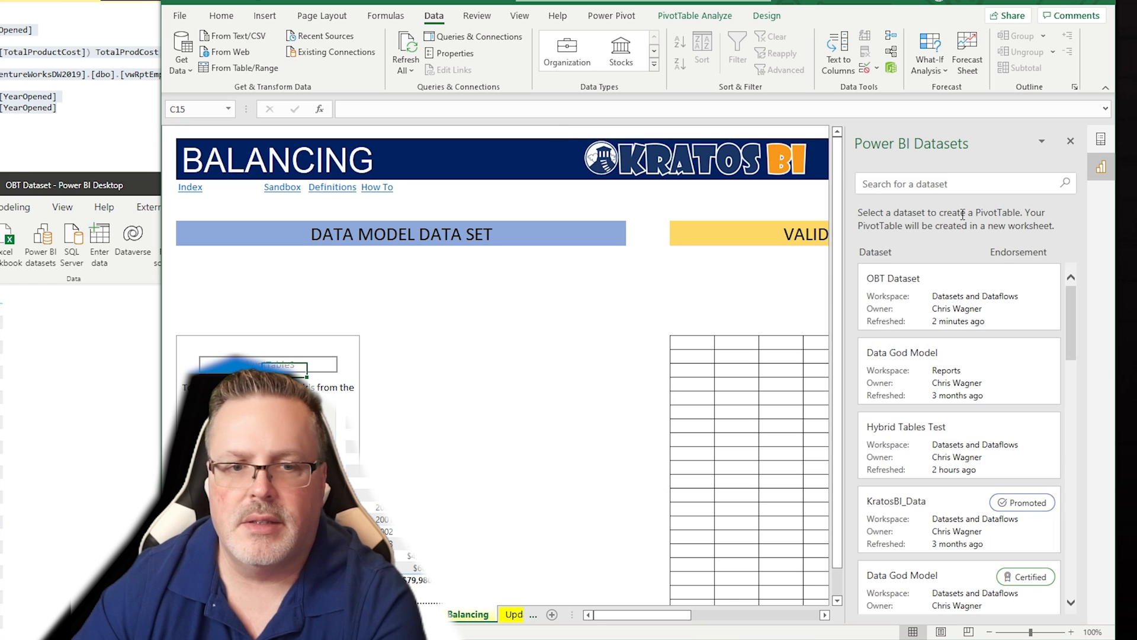
click(960, 289)
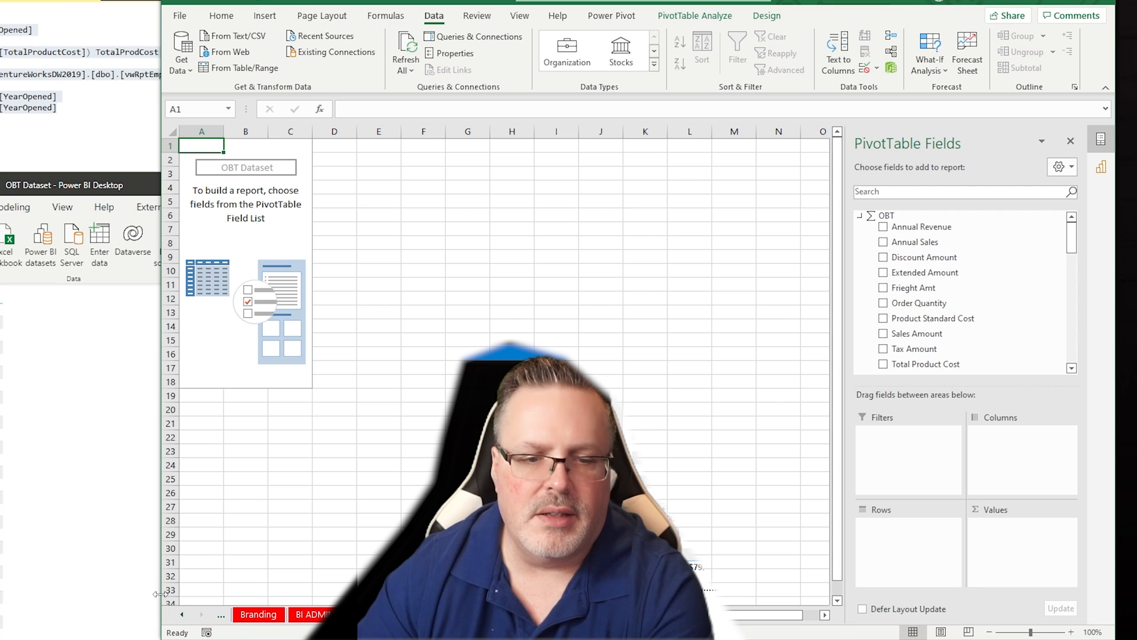
Widen the Excel window and delete the seed's empty PivotTable from the Balancing sheet's Data Model Data Set area.
drag(157, 594, 1, 596)
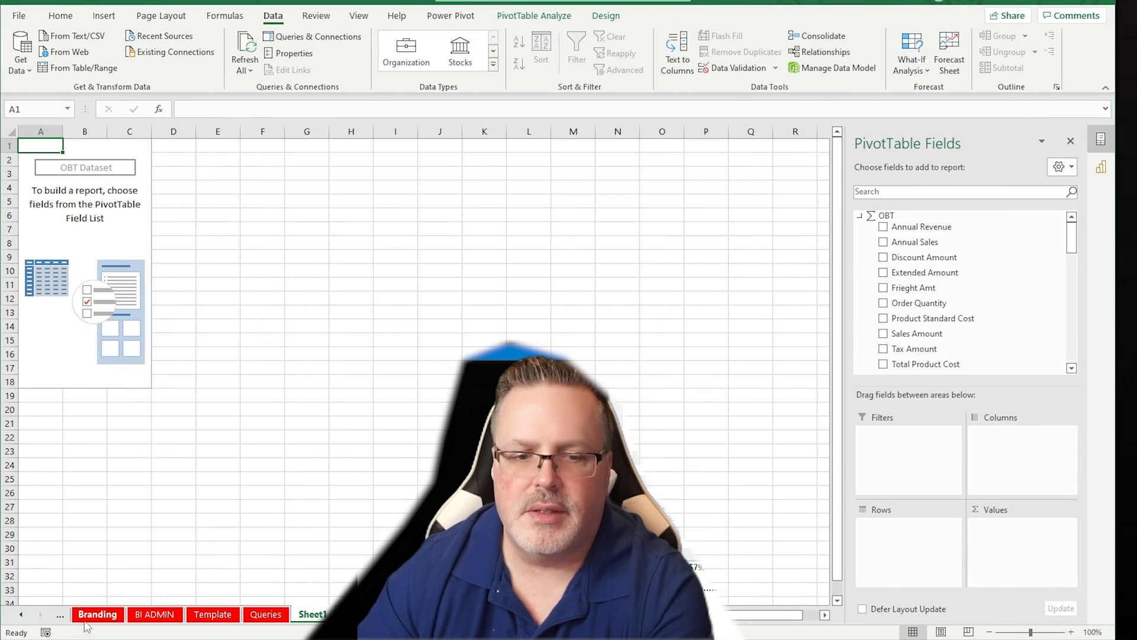
click(21, 614)
click(21, 614)
click(211, 616)
drag(11, 326, 207, 594)
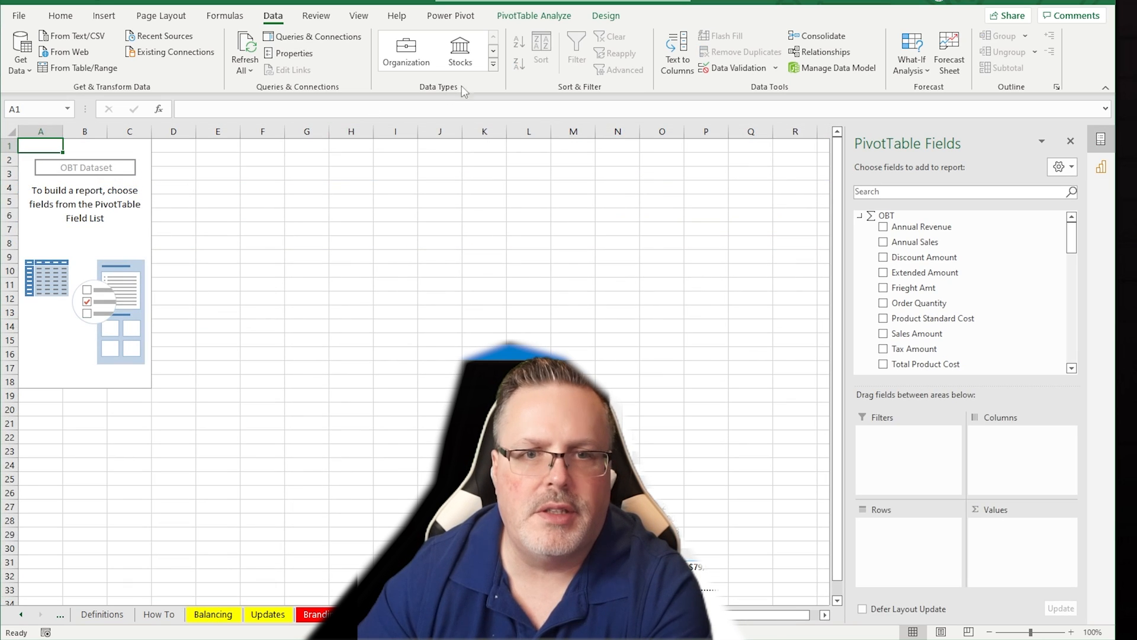
Move the OBT Dataset PivotTable from its new worksheet to cell B13 of the Balancing sheet.
click(117, 223)
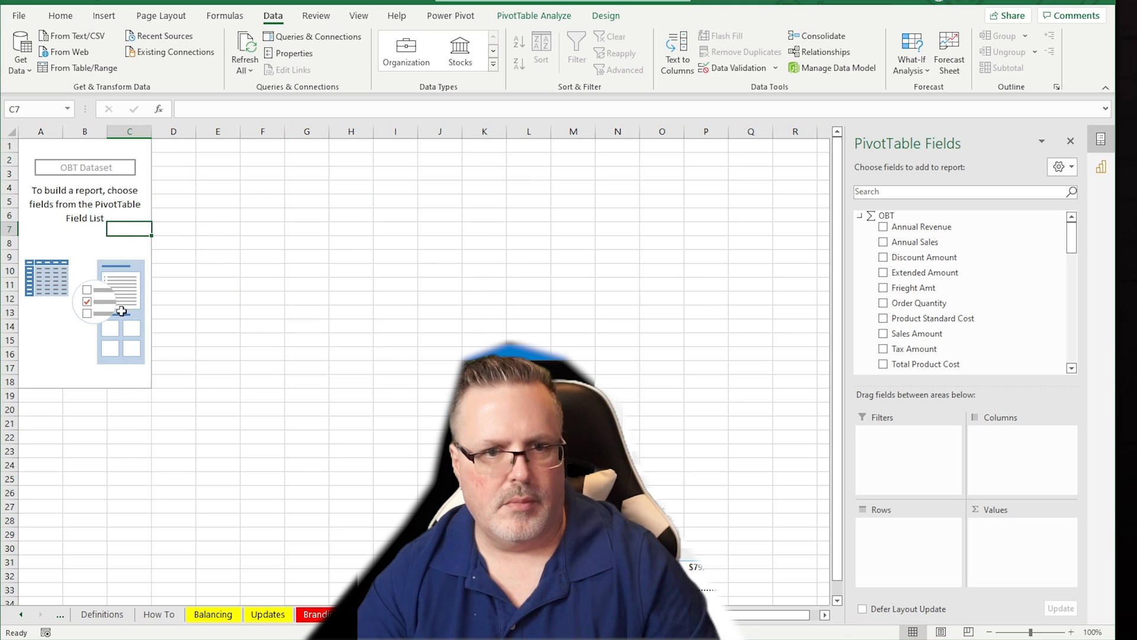
click(534, 15)
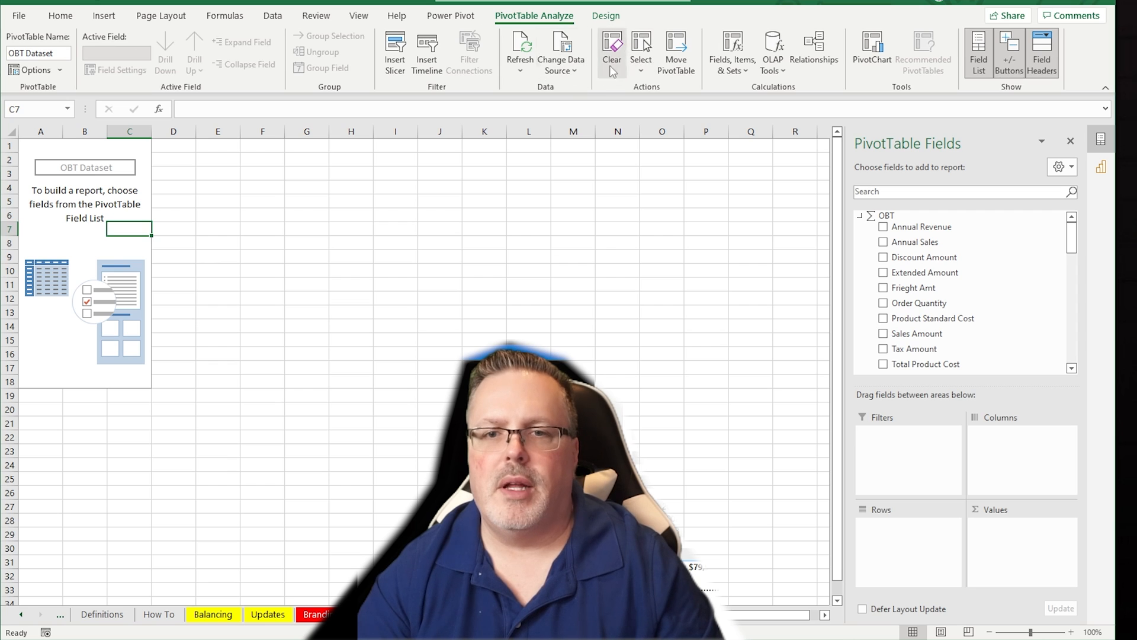
click(675, 52)
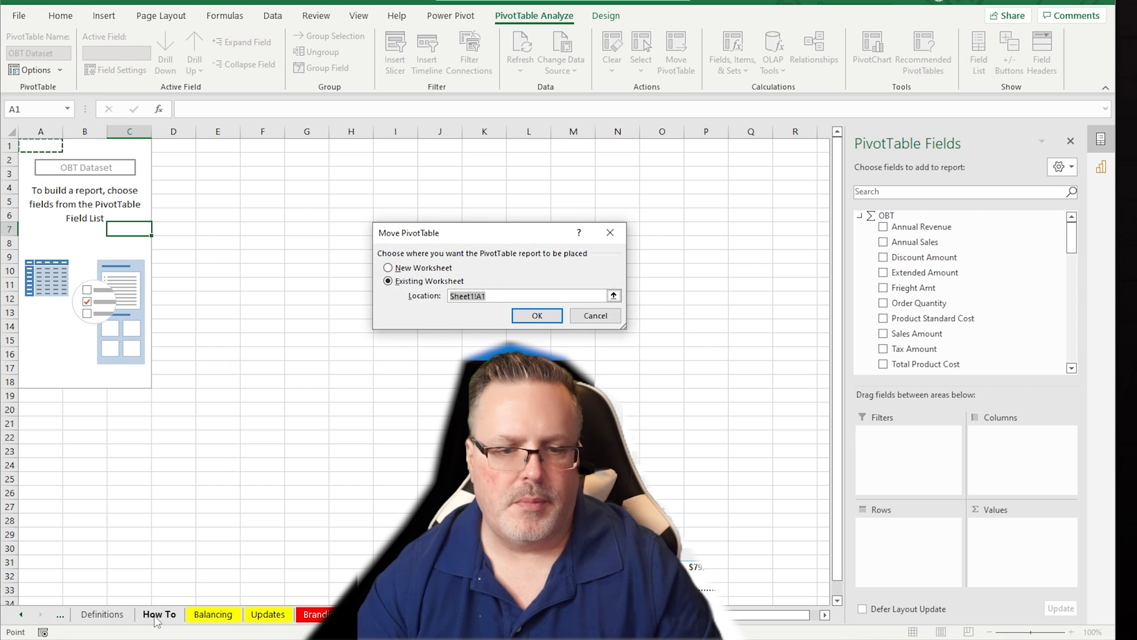
click(212, 617)
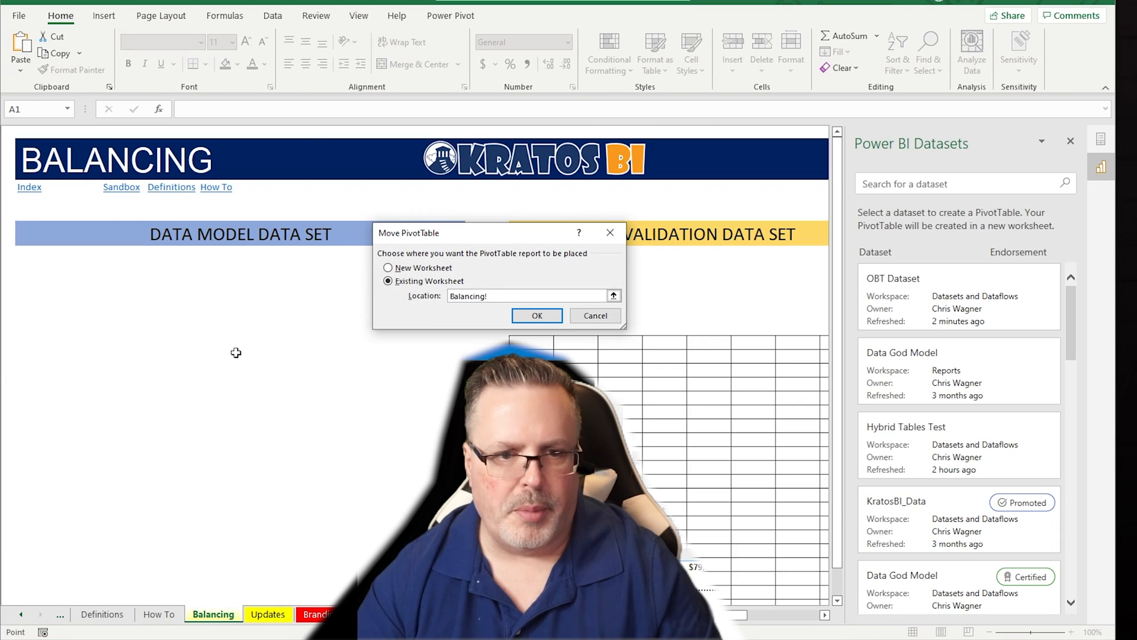
click(56, 341)
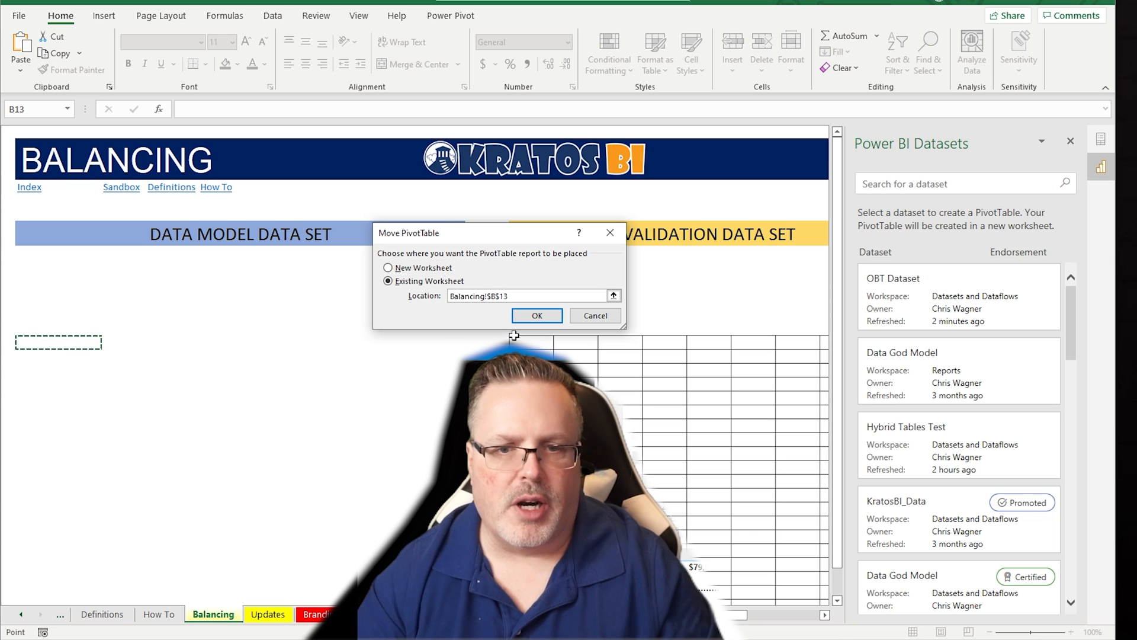
click(535, 317)
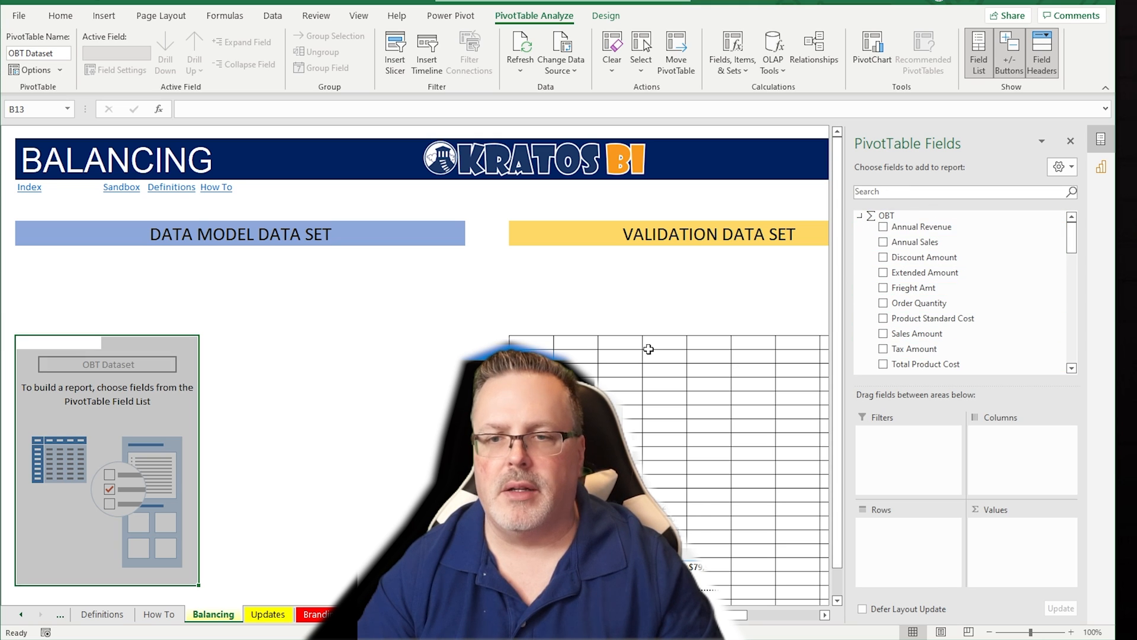
Add the Total Product Cost measure to the values of the OBT Dataset PivotTable.
scroll(904, 326, down, 2)
scroll(904, 325, down, 4)
scroll(905, 327, up, 3)
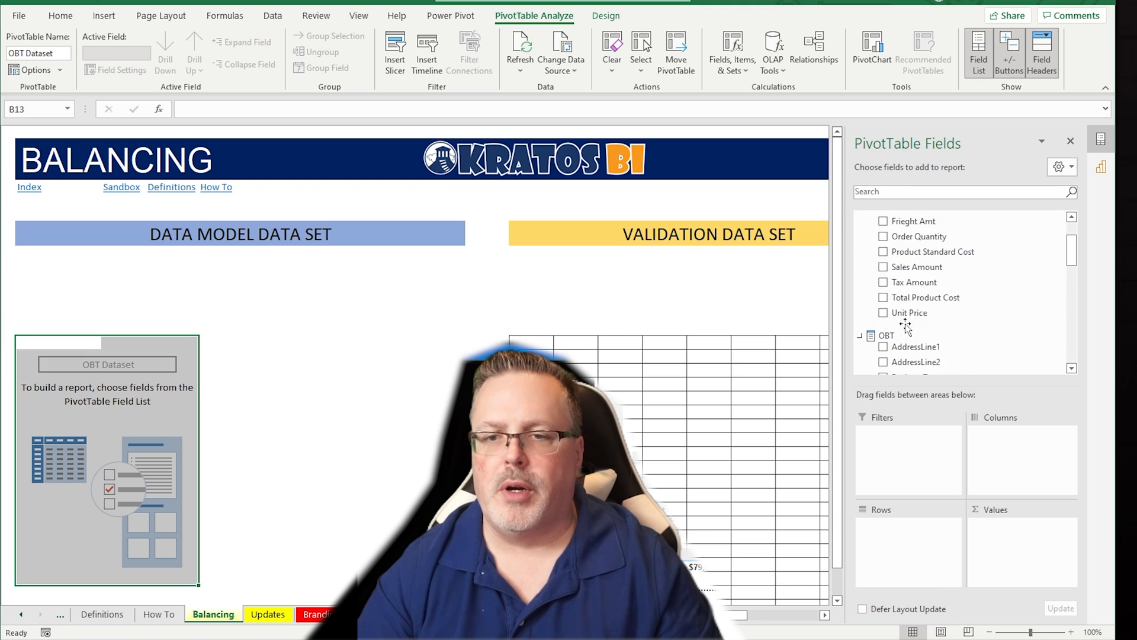
scroll(906, 327, down, 1)
drag(926, 265, 1023, 529)
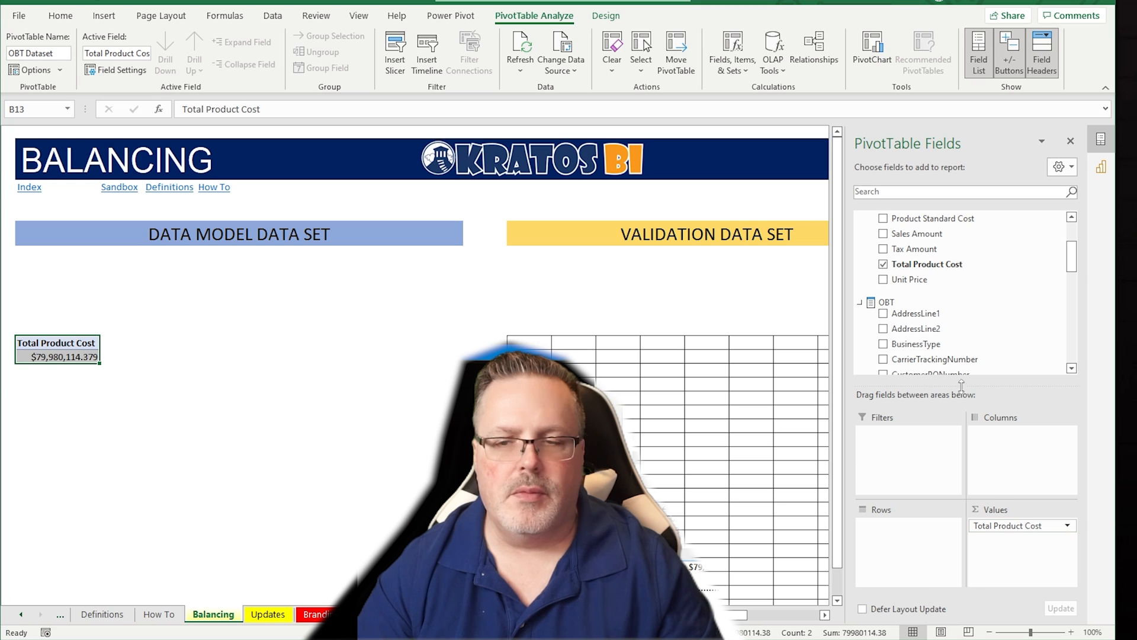
Add the YearOpened field from the OBT table to the rows of the OBT Dataset PivotTable.
scroll(942, 314, down, 1)
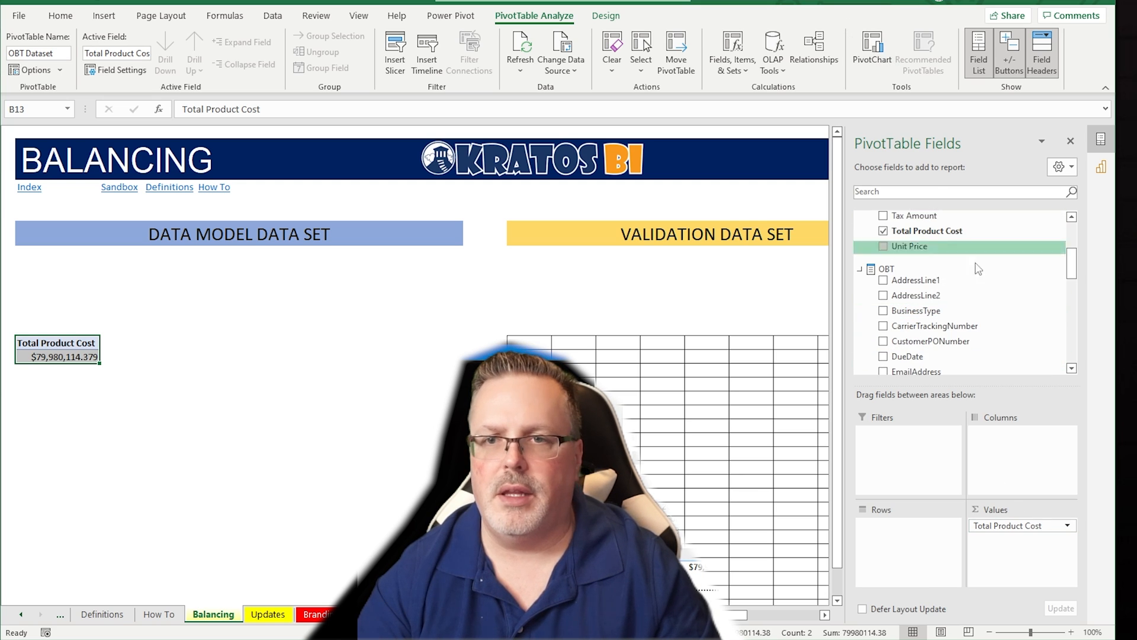
scroll(947, 302, down, 6)
scroll(956, 285, down, 6)
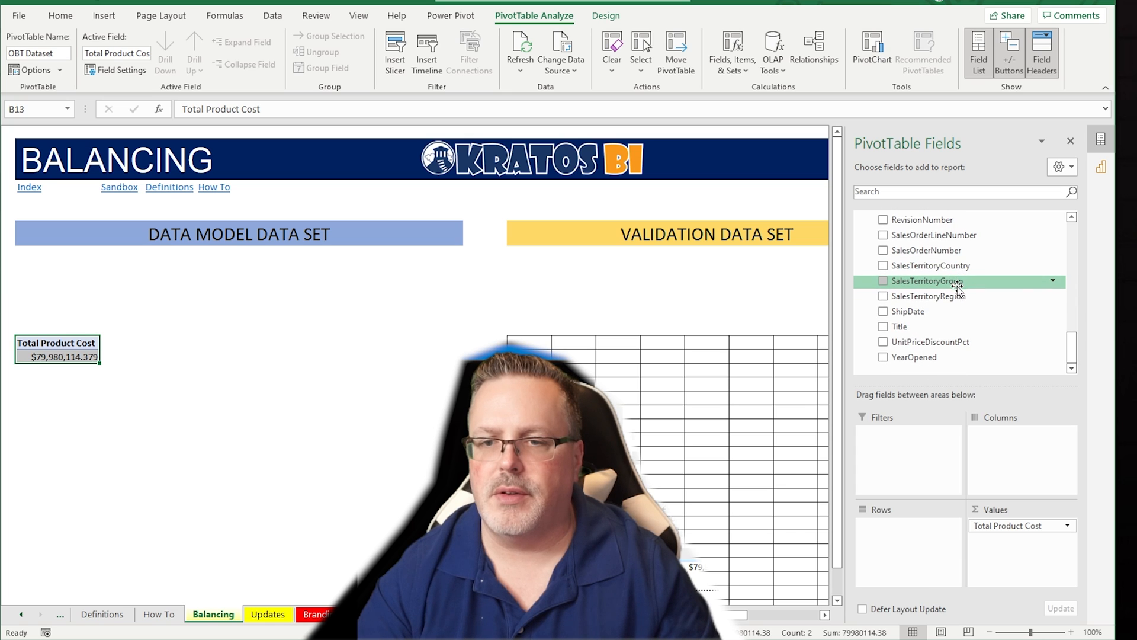
drag(931, 358, 912, 548)
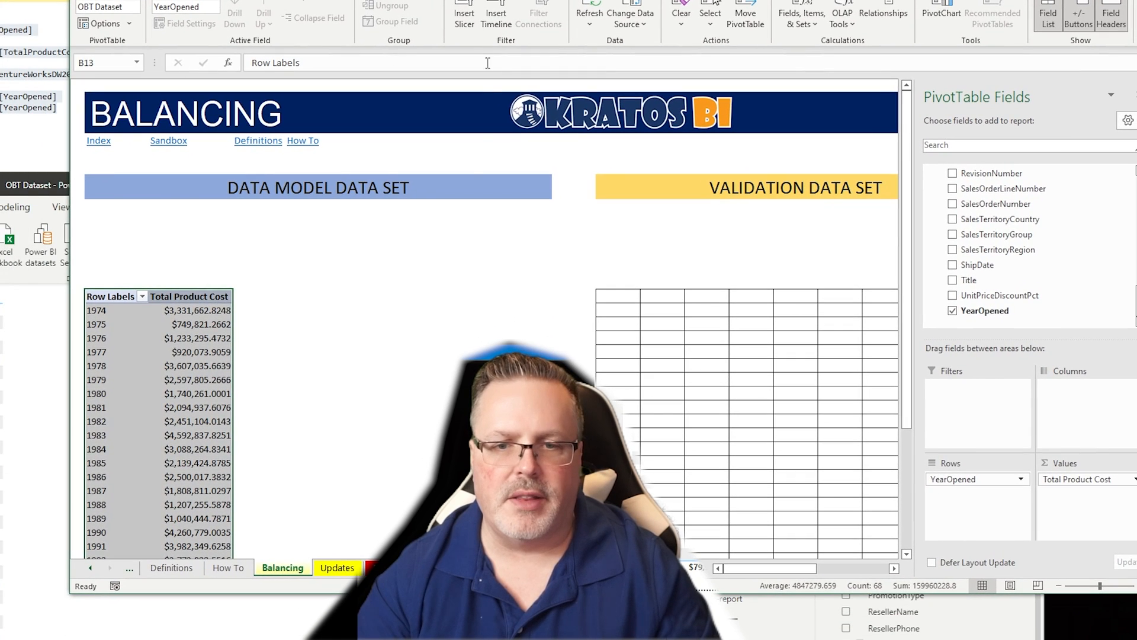
click(352, 324)
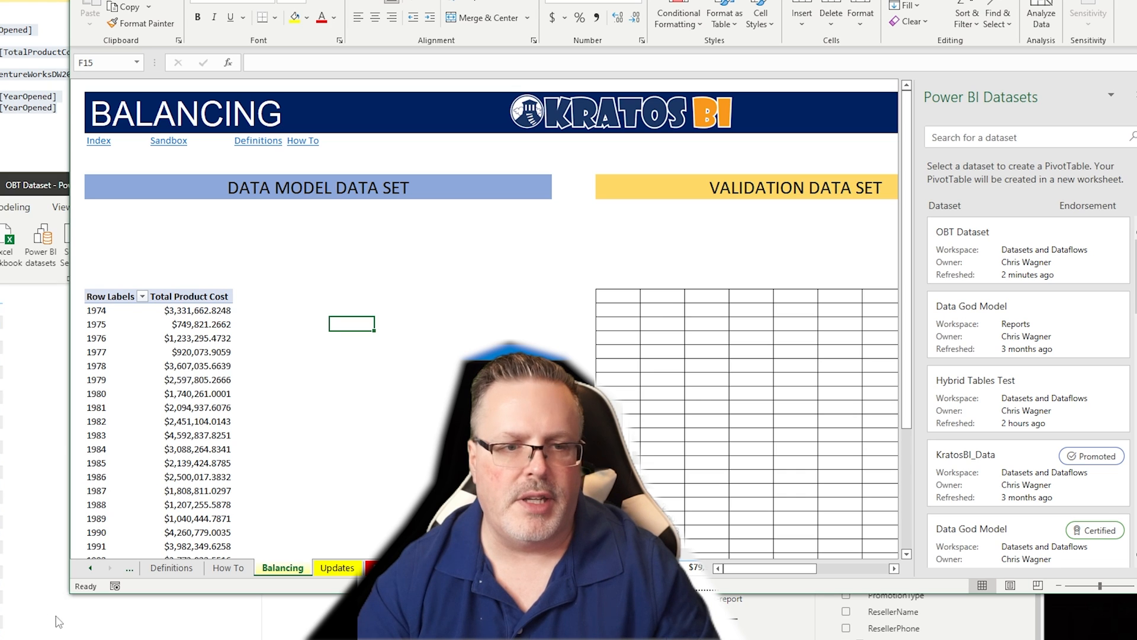
Switch to SQL Server Management Studio and copy all rows of the YearOpened and TotalProdCost query results, including headers.
click(13, 153)
click(24, 383)
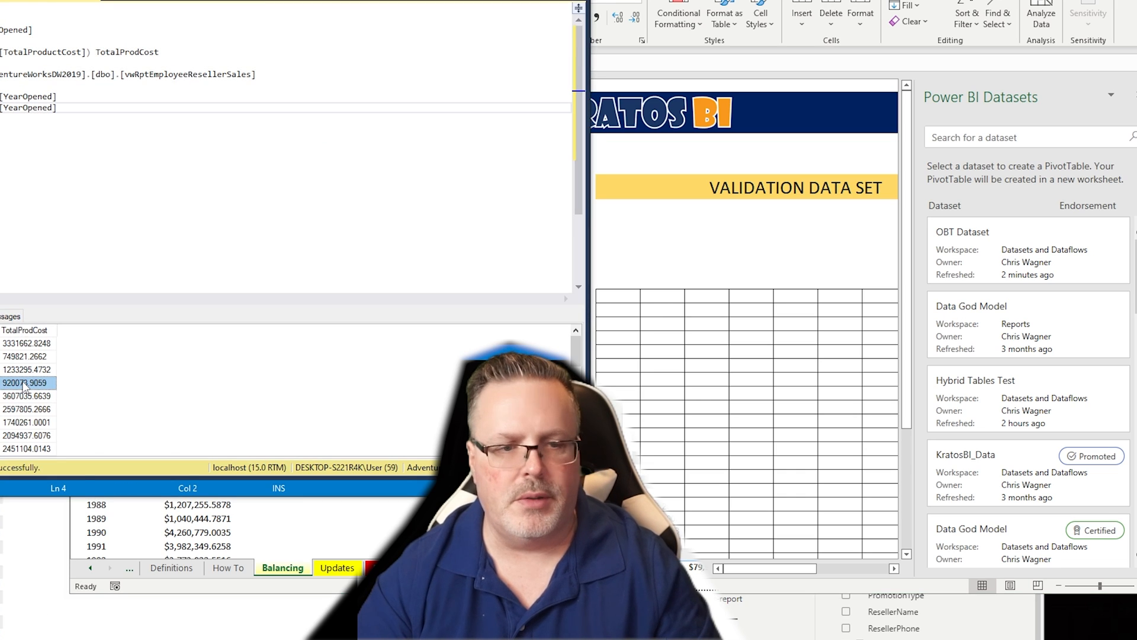
key(ctrl+a)
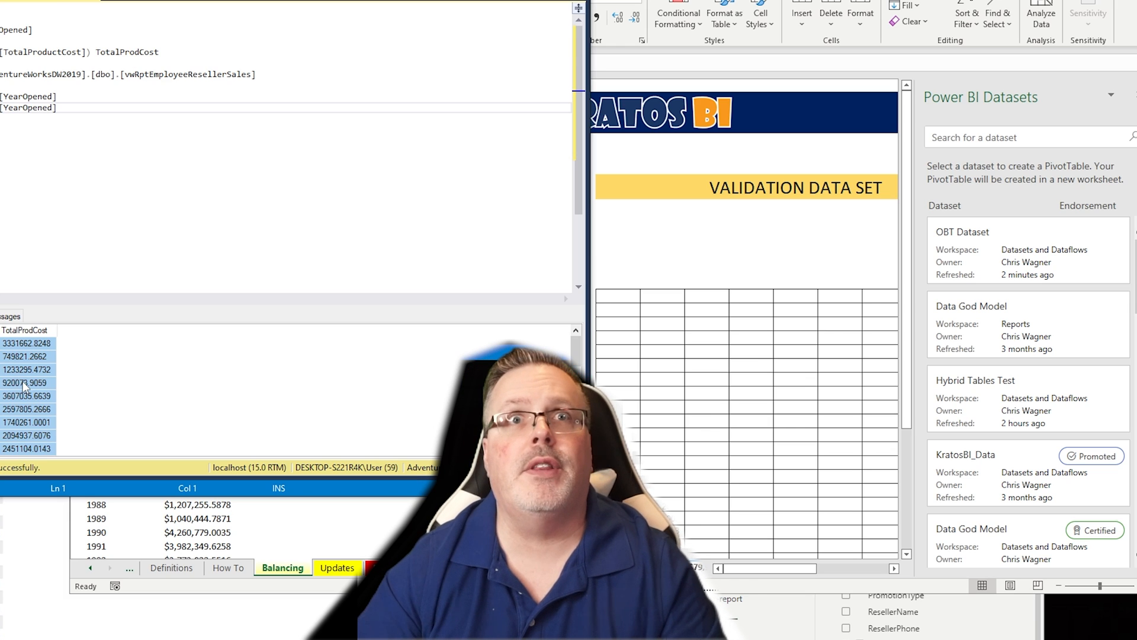
right_click(19, 381)
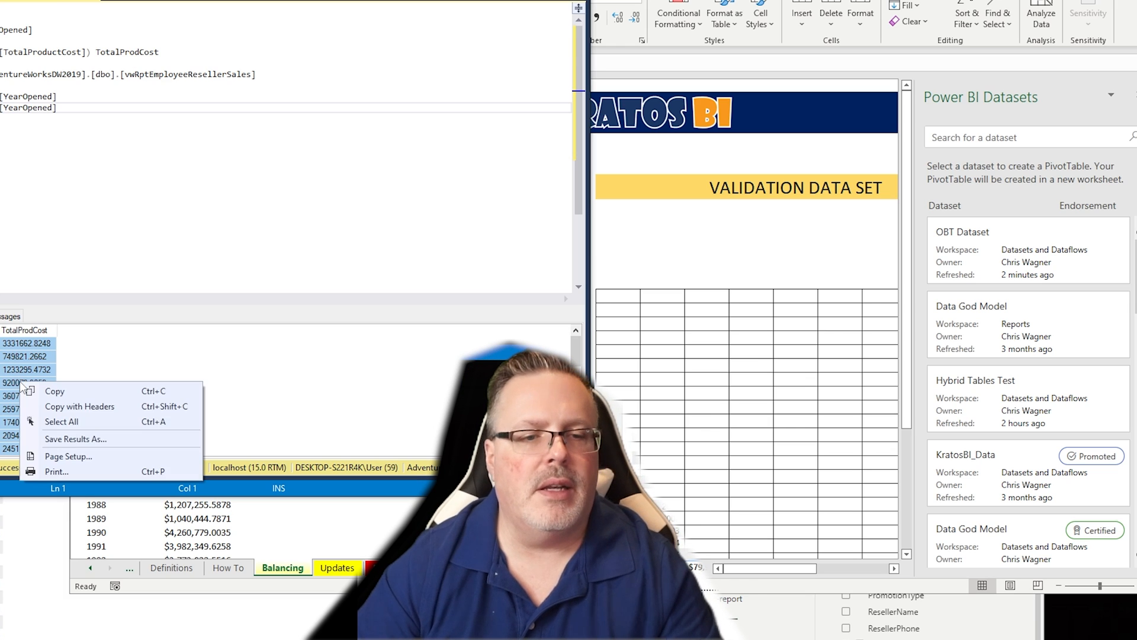
click(53, 320)
Switch back to Excel and paste the query results at cell L13 in the Validation Data Set area.
key(alt+Tab)
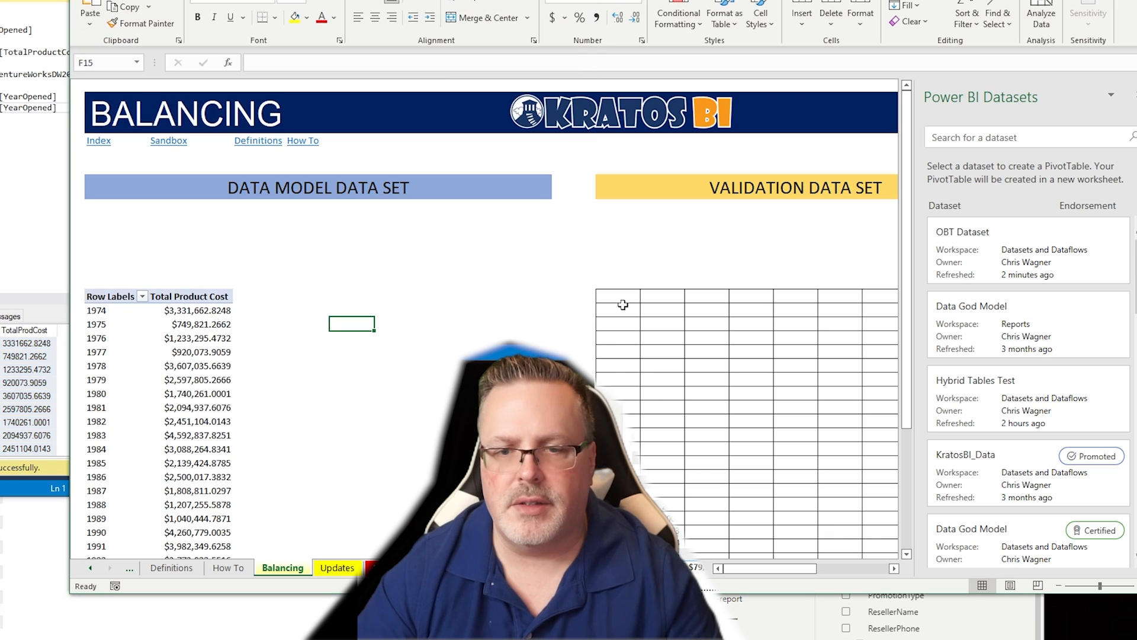
click(608, 291)
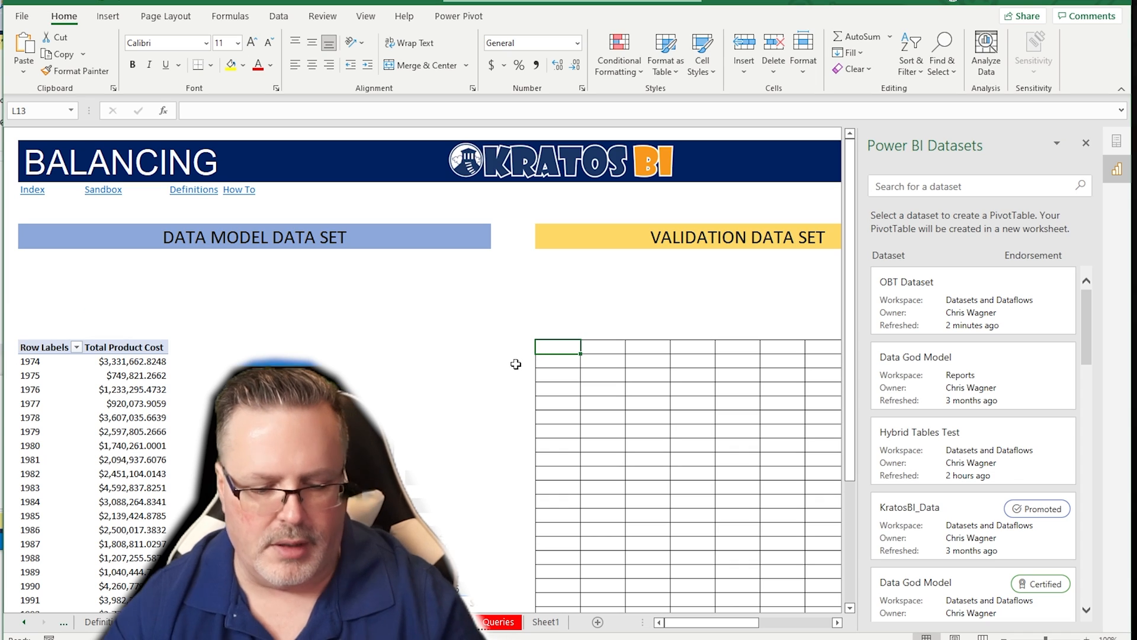
key(ctrl+v)
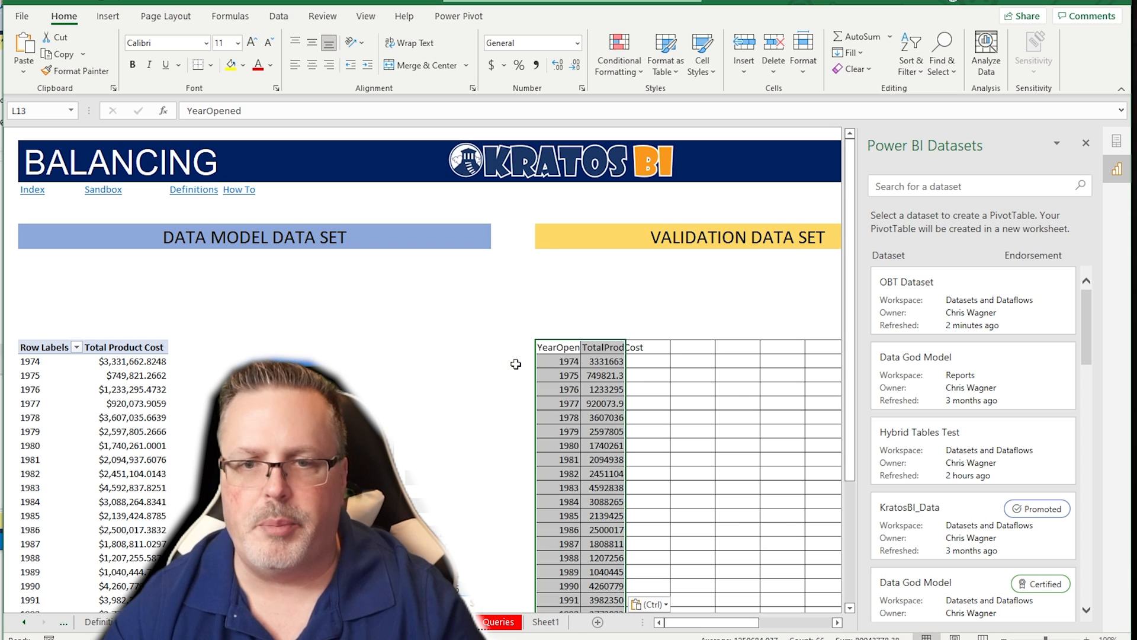
Select the 1974 row across both data sets to compare them, and close the Power BI Datasets pane.
click(560, 363)
click(35, 362)
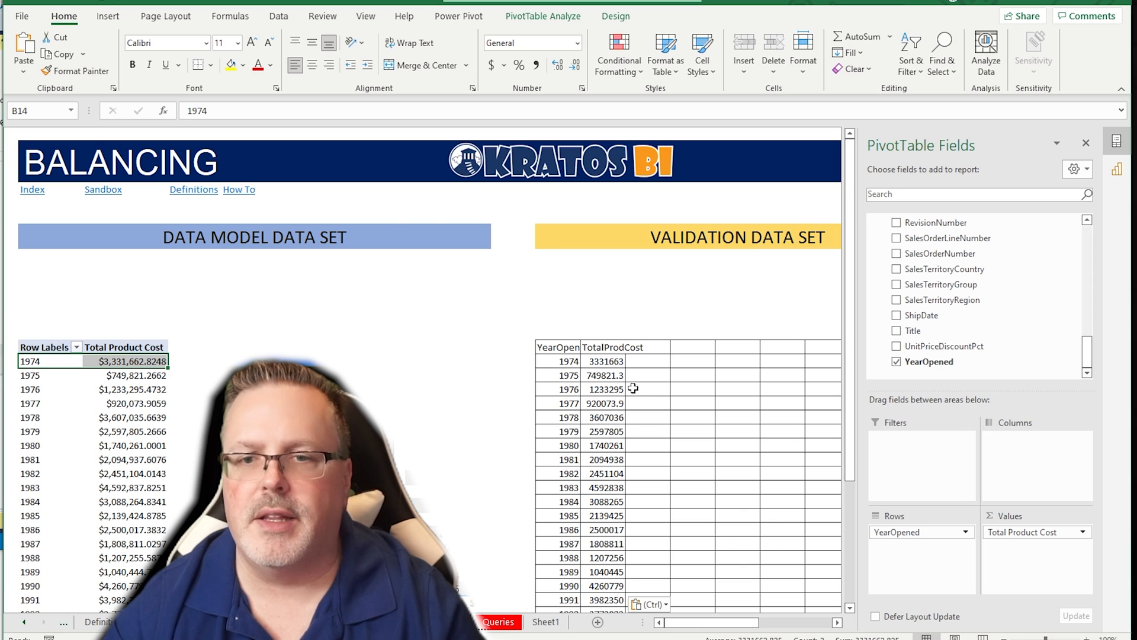
drag(595, 360, 12, 361)
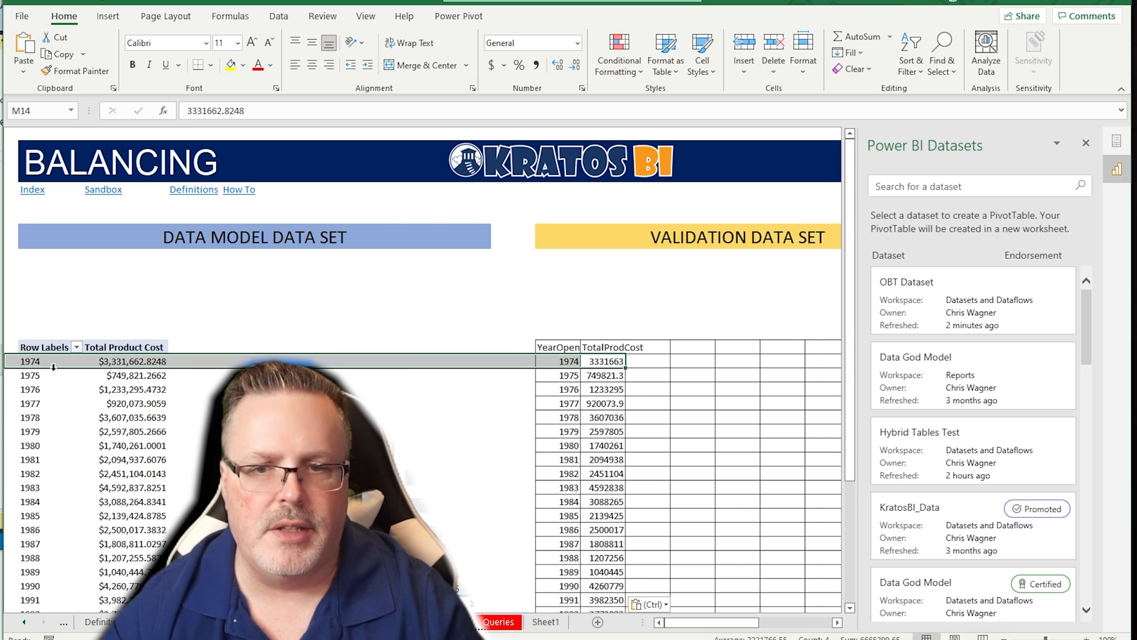
click(1085, 143)
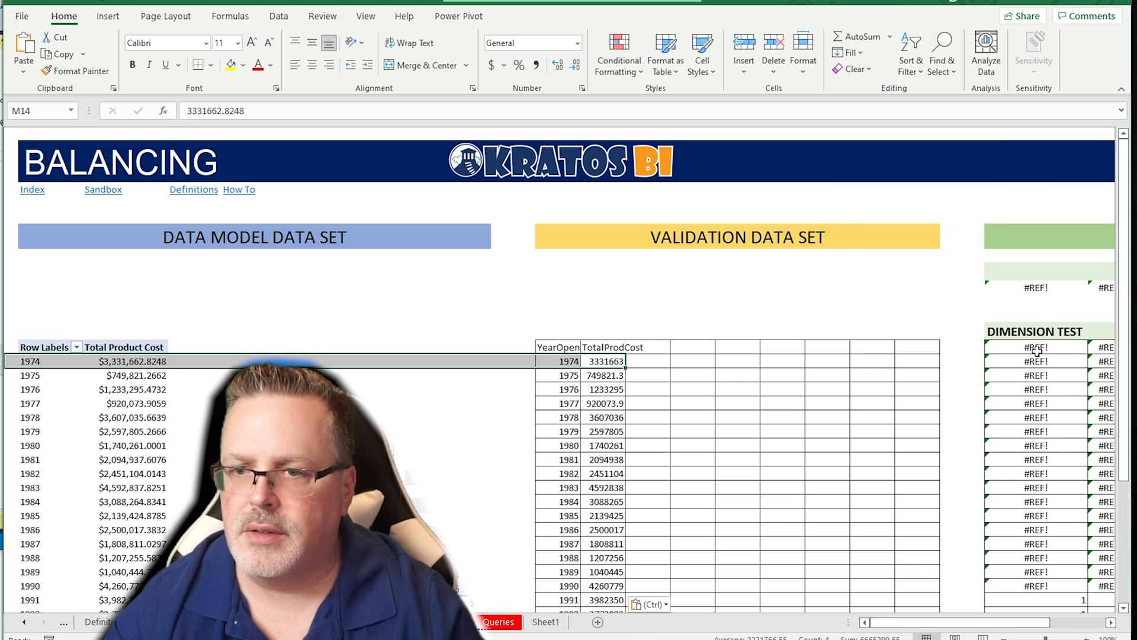
Clear the broken test formulas from cells V13 and W13, which sit beside the header row.
click(1037, 350)
click(359, 113)
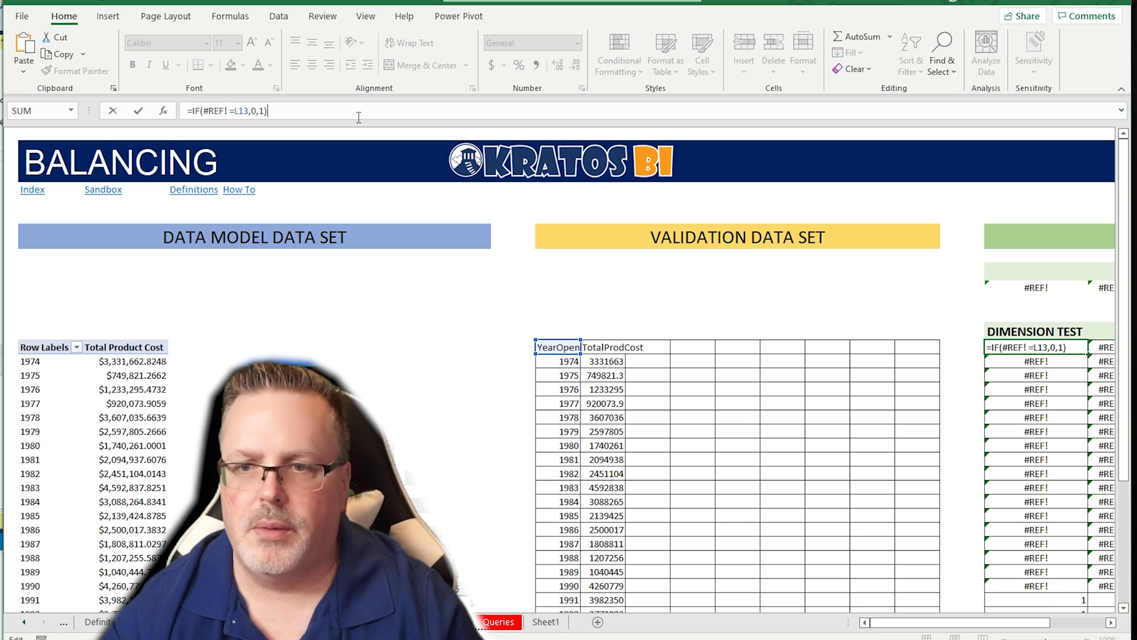
drag(359, 117, 185, 121)
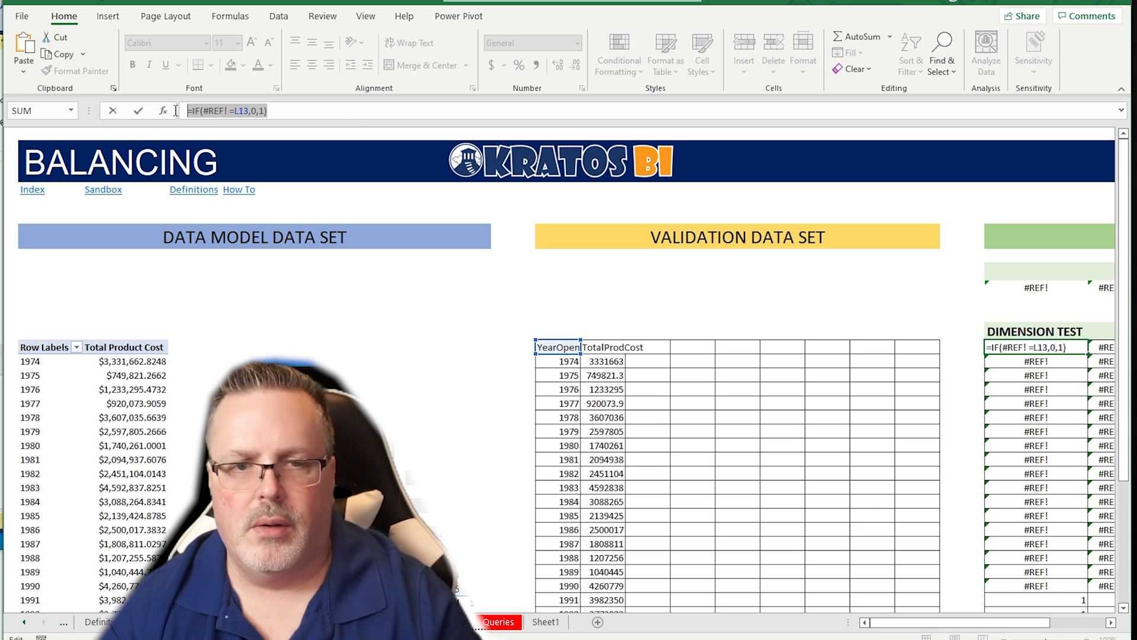
key(Delete)
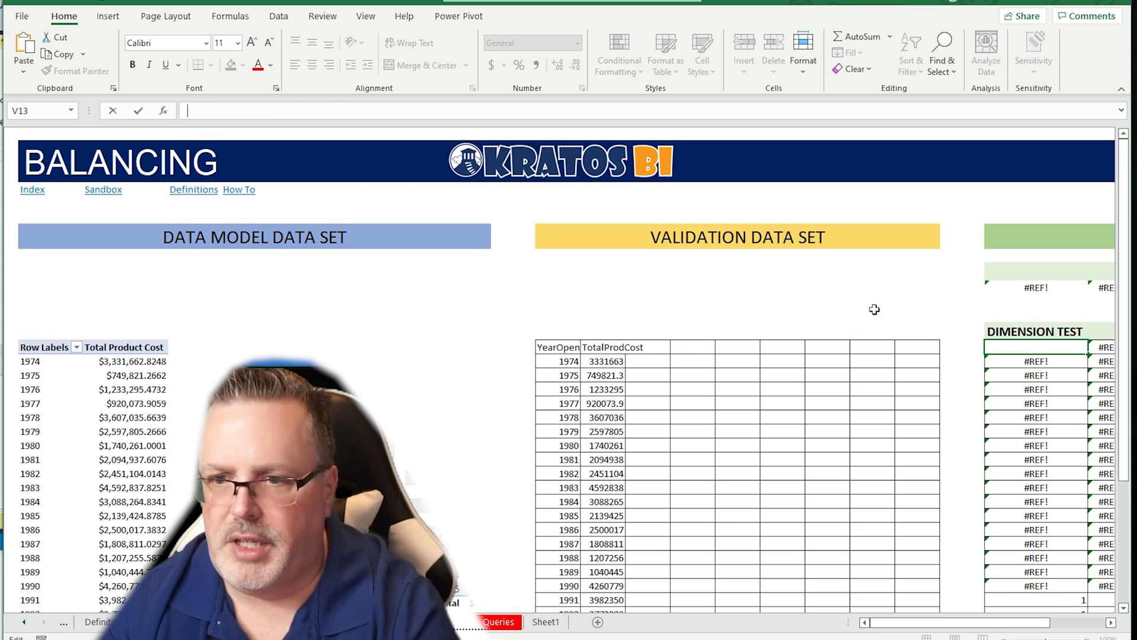
click(1096, 349)
scroll(1092, 374, right, 2)
scroll(1093, 374, right, 4)
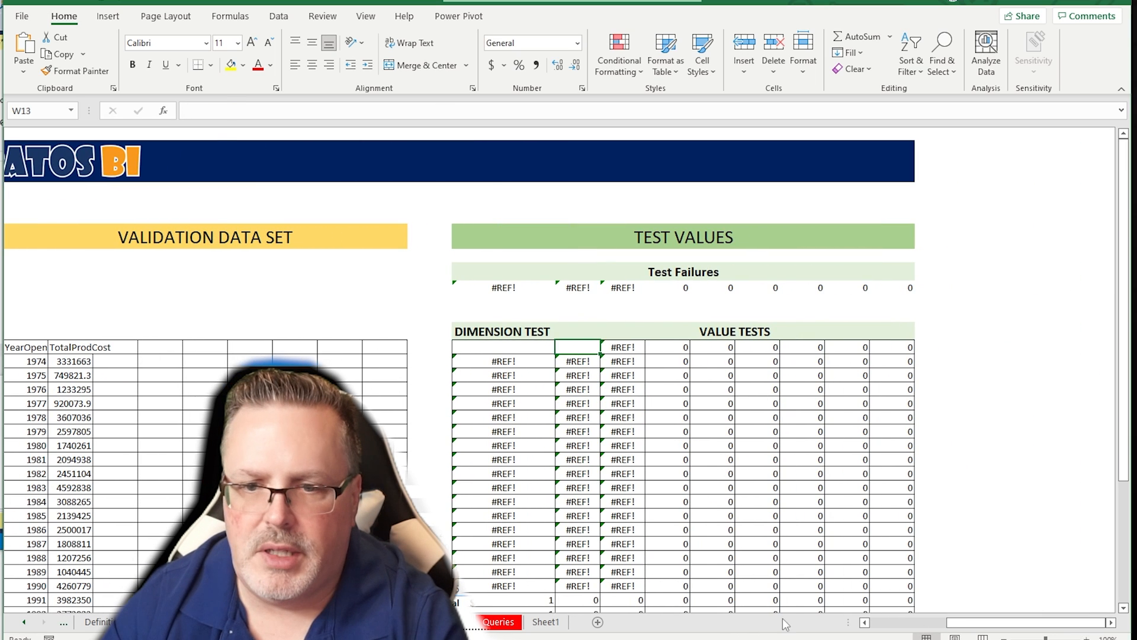
Repair the dimension test formula in V14 by replacing the broken reference with B14, giving =IF(B14 =L14,0,1).
click(882, 623)
click(1000, 362)
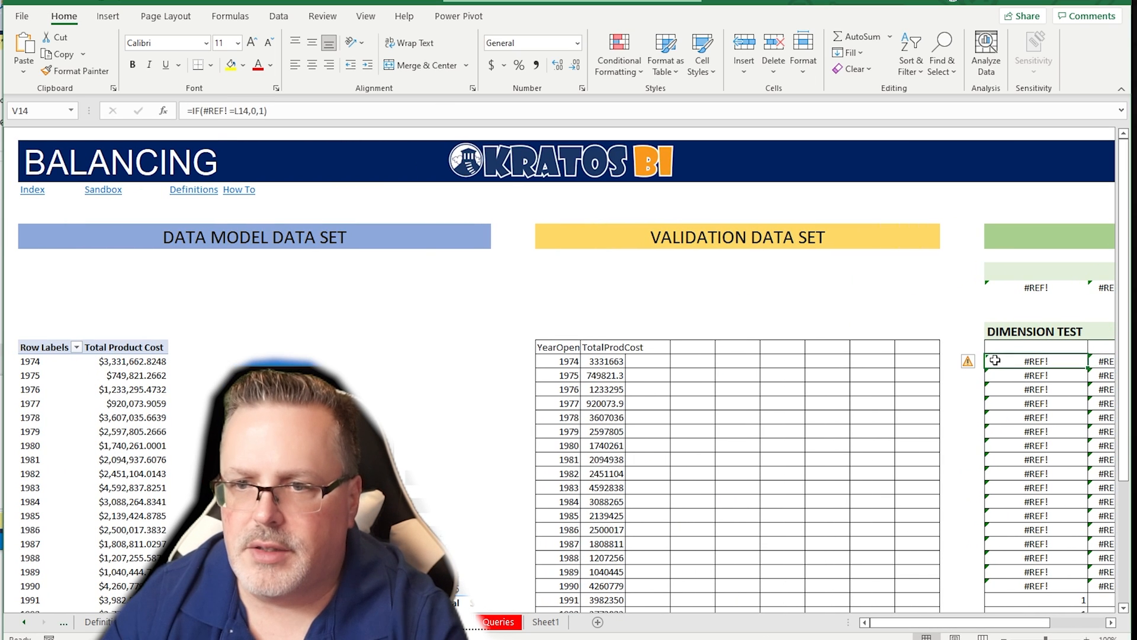
click(229, 111)
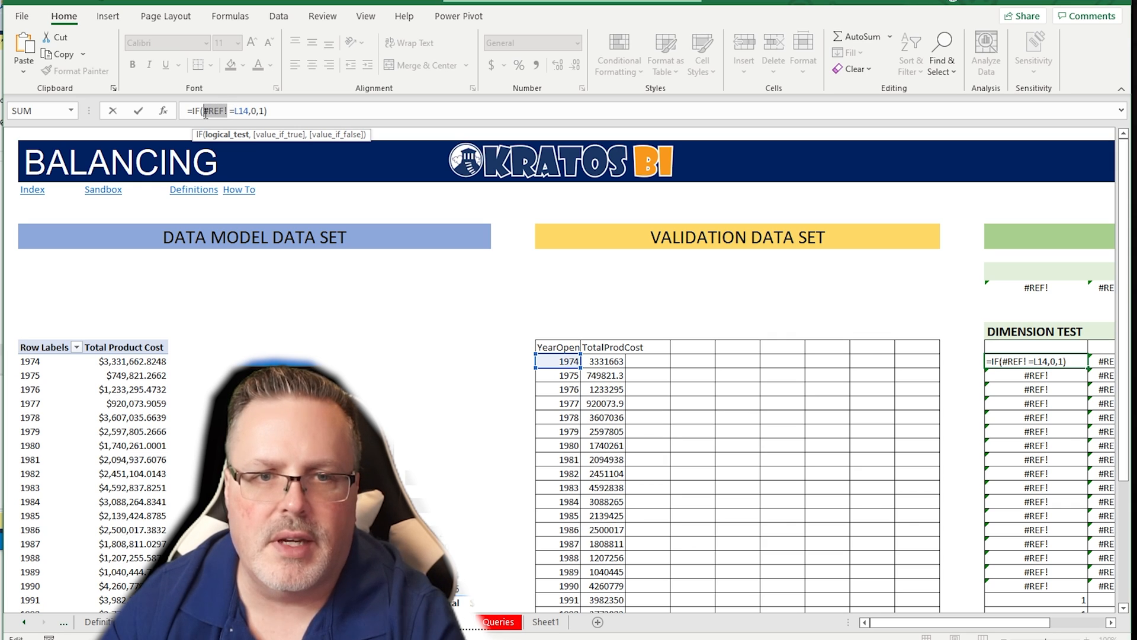
click(46, 361)
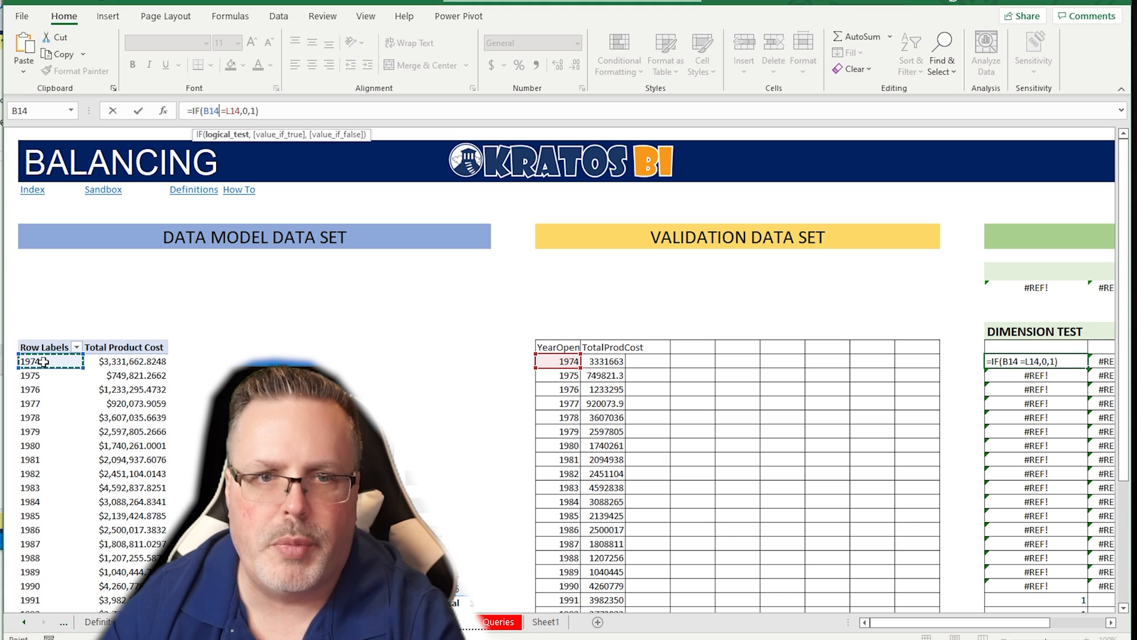
key(Return)
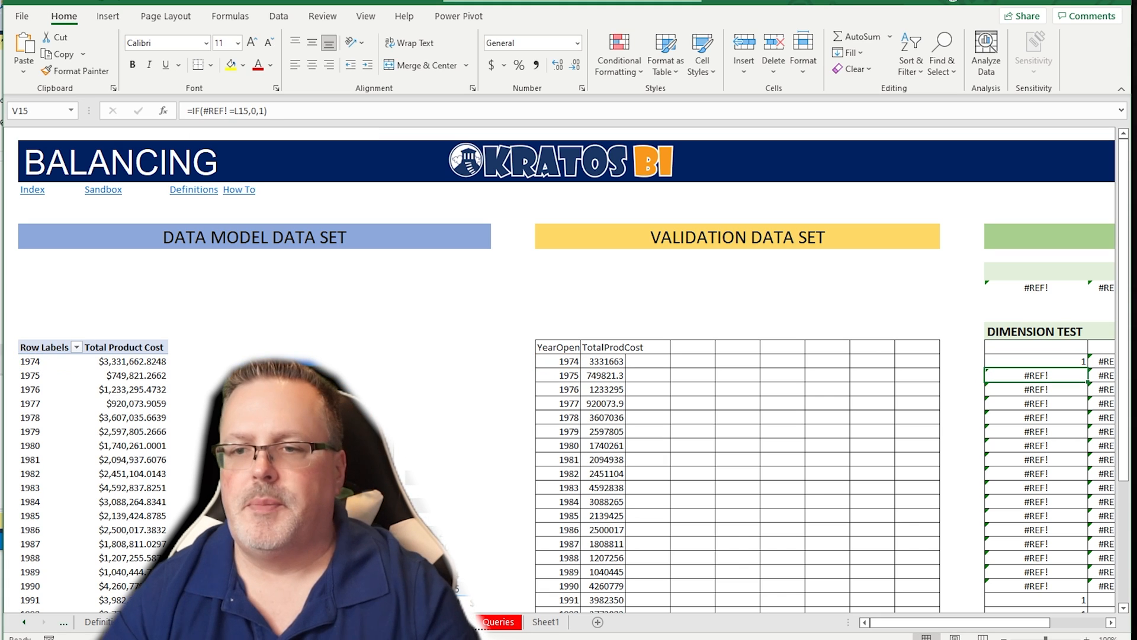
Fill the V14 dimension test formula down to V46, alongside the PivotTable's Grand Total row.
click(1032, 361)
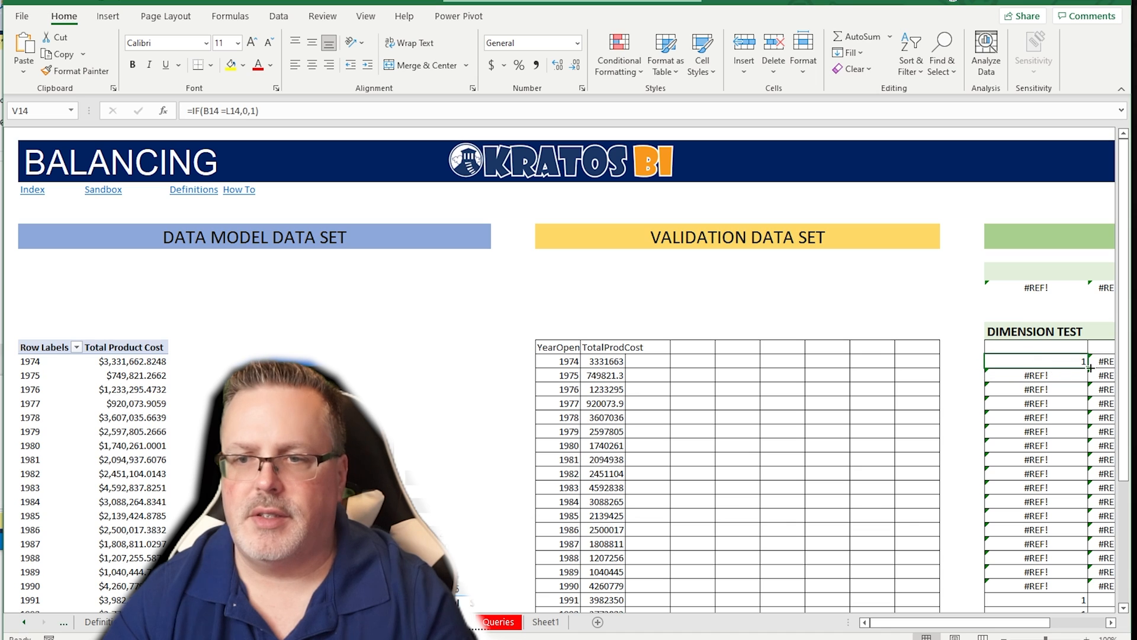
double_click(1088, 369)
scroll(1039, 509, down, 6)
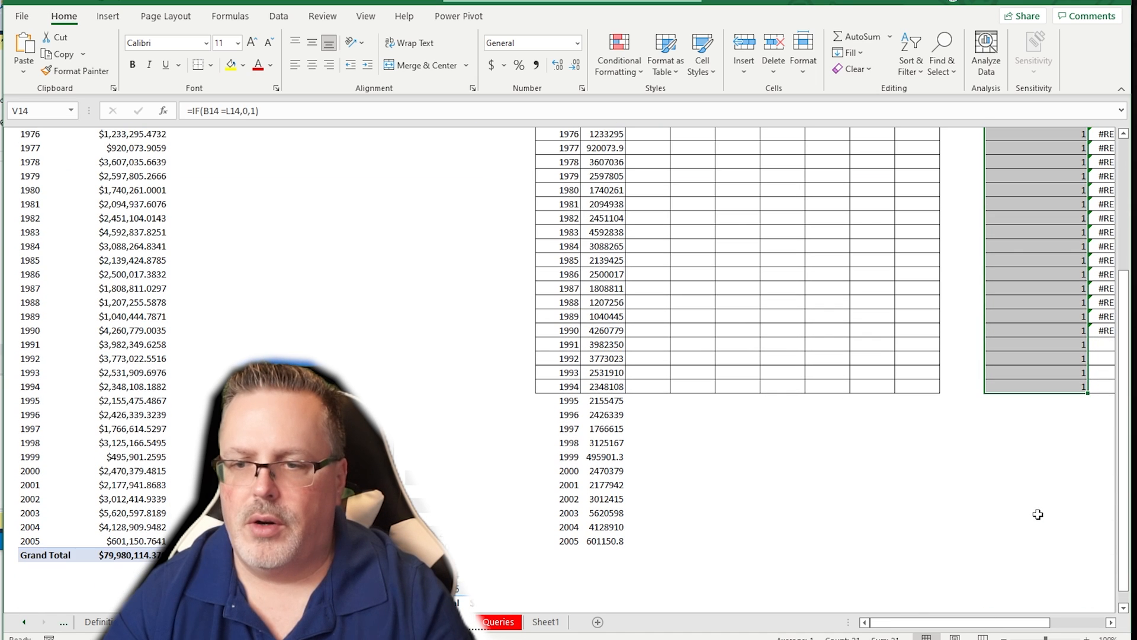
drag(1087, 393, 1086, 563)
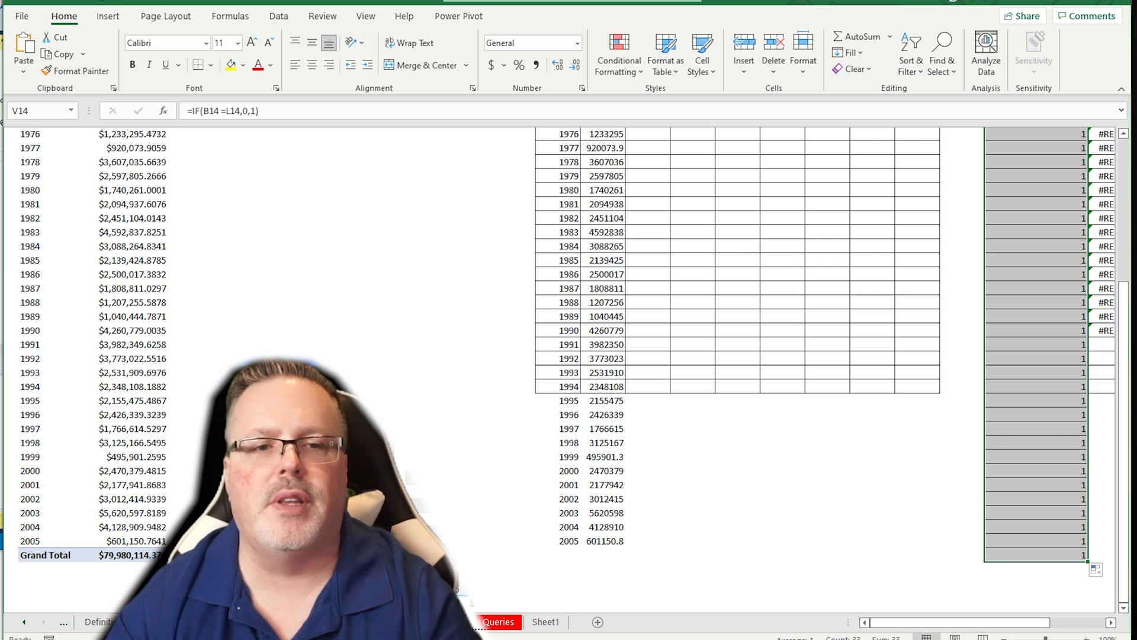
Review the Dimension Test column against the years in the model and validation data sets.
click(36, 246)
click(718, 371)
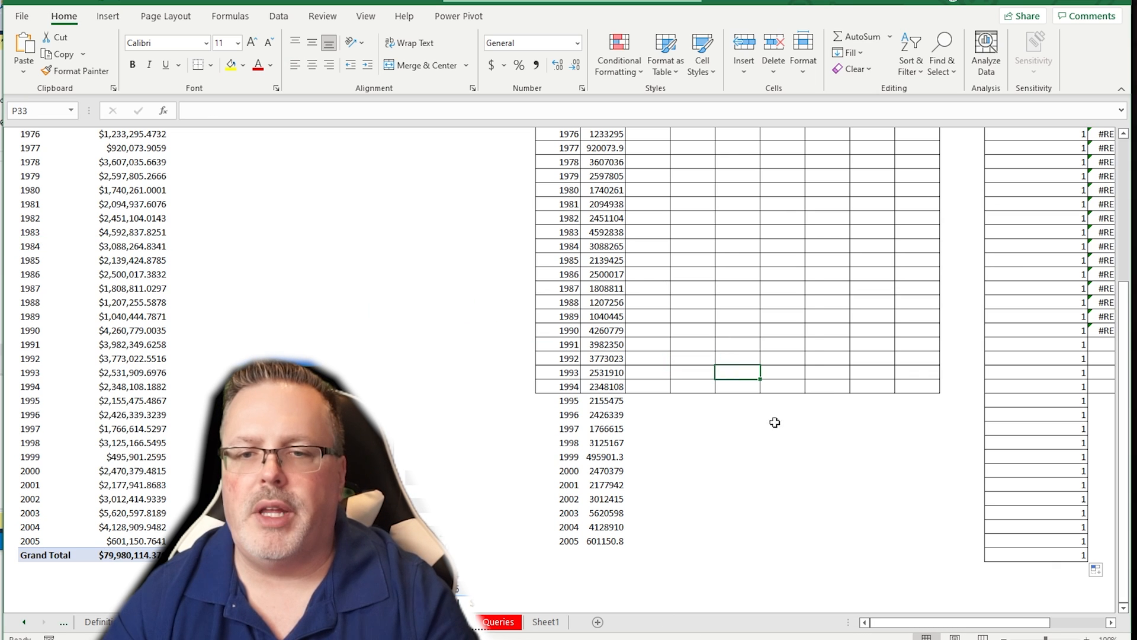
drag(1054, 551, 1045, 153)
scroll(1045, 152, up, 5)
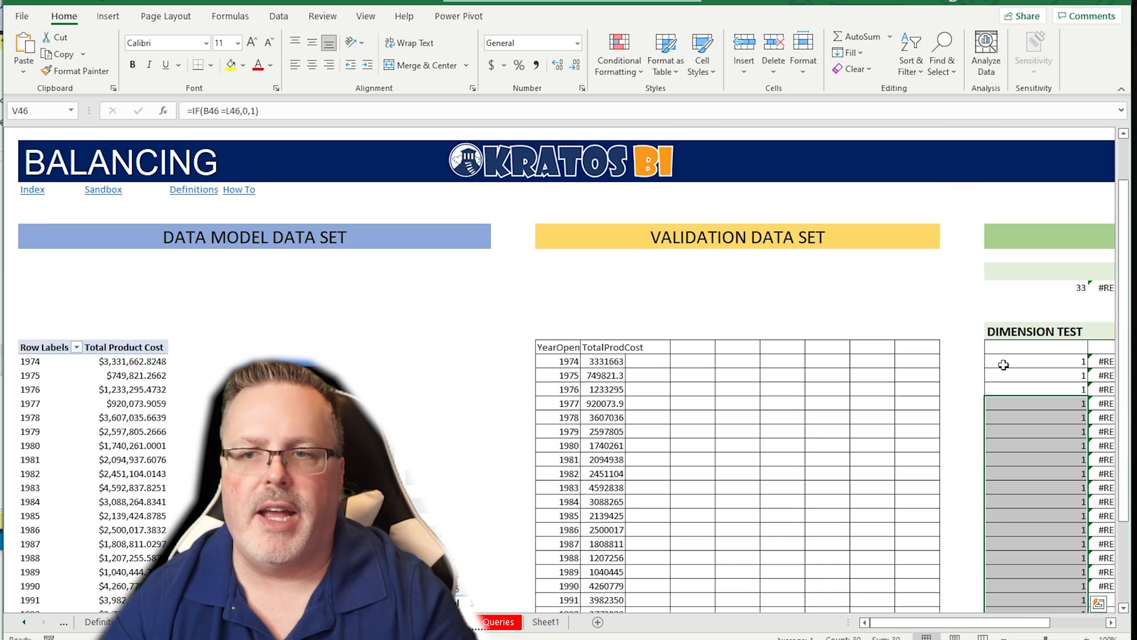
scroll(1028, 356, down, 1)
drag(1033, 279, 985, 515)
scroll(1015, 278, up, 7)
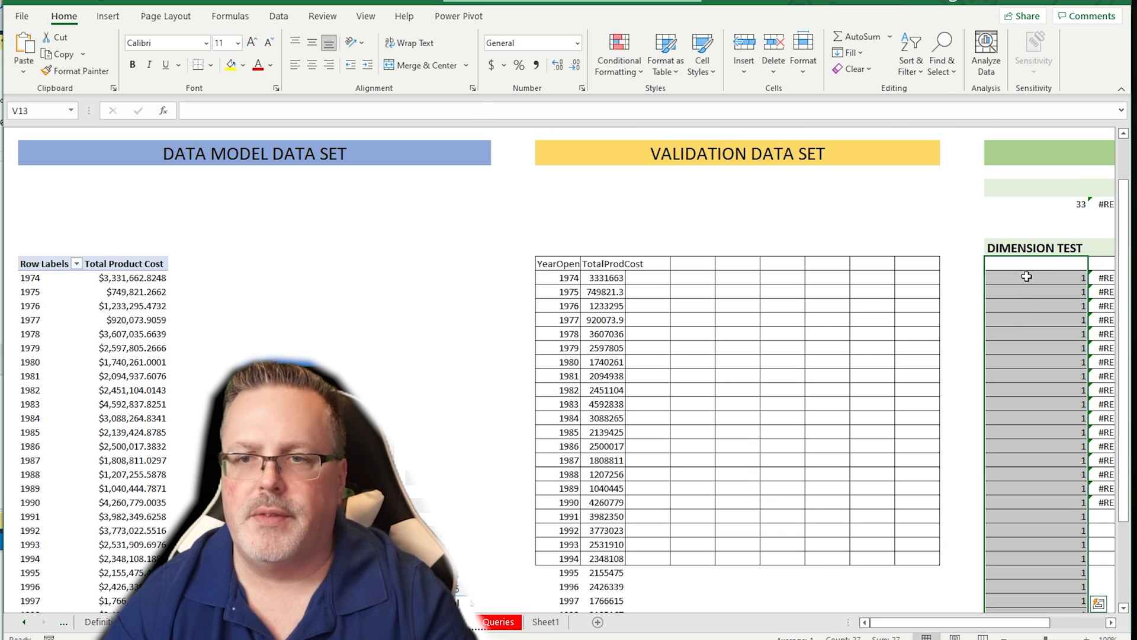
Change the V14 formula to =IF(ABS(B14) = ABS(L14),0,1) and fill it down the Dimension Test column.
click(1025, 278)
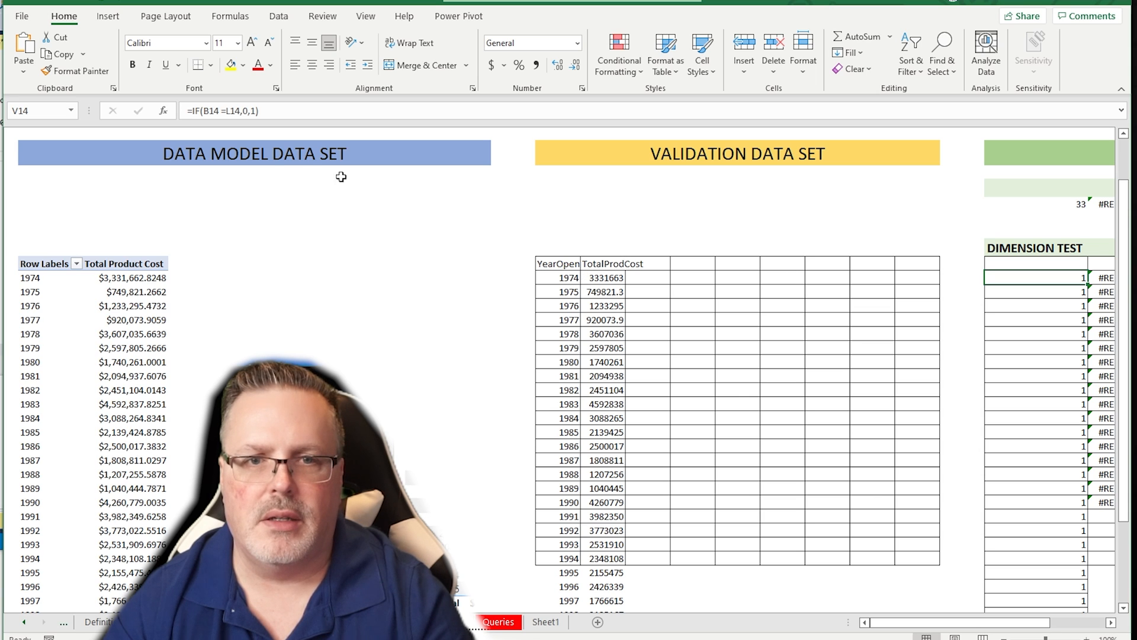
click(289, 111)
click(226, 113)
key(Return)
key(Up)
click(205, 111)
text(ABS()
key(Right)
key(Right)
key(Right)
text()()
key(Right)
key(Right)
key(Right)
text())
key(Return)
key(Up)
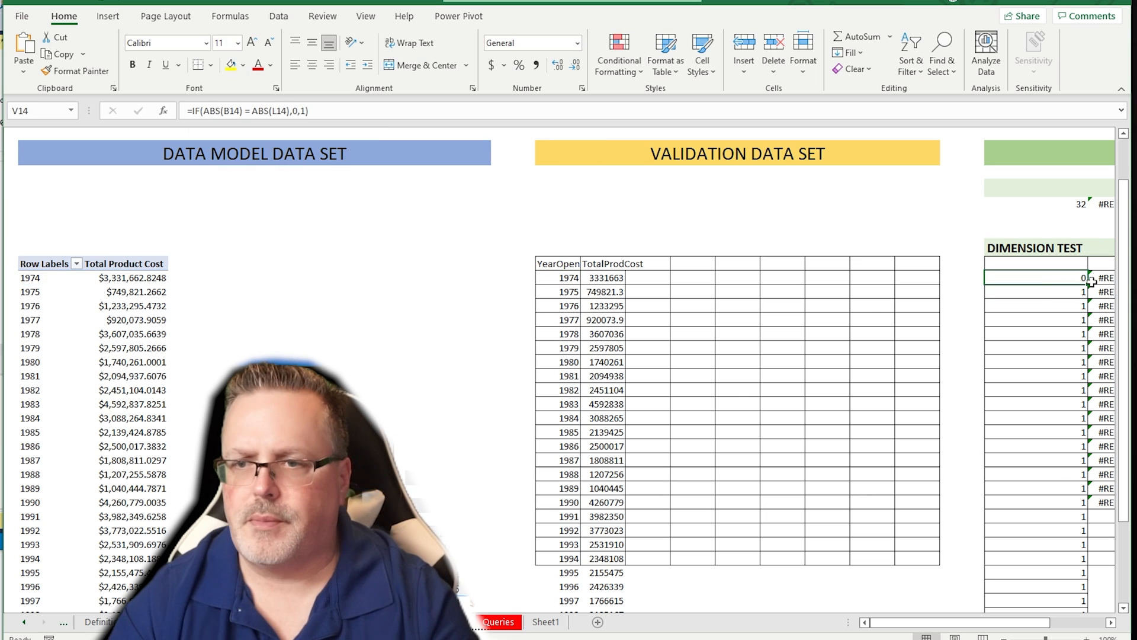
double_click(1087, 283)
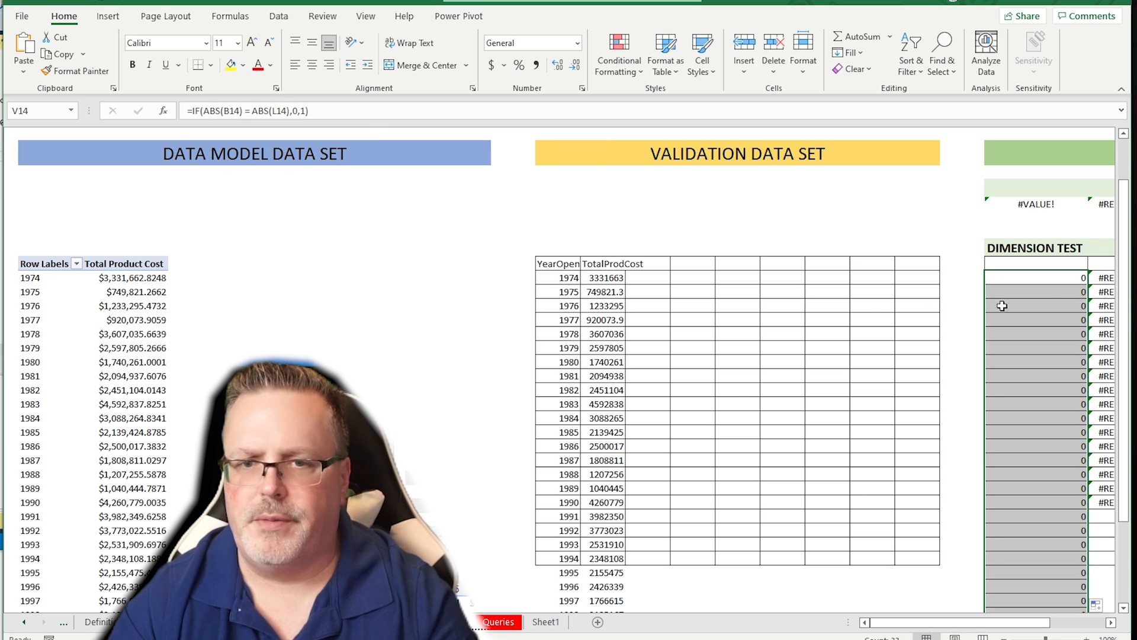
click(1051, 284)
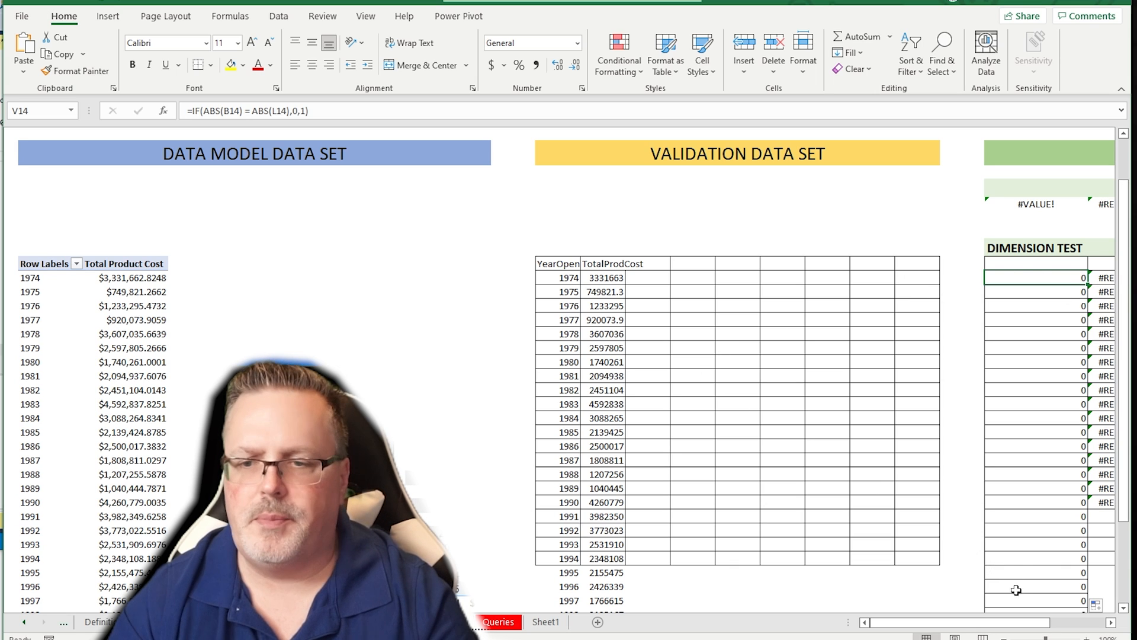
Repair the value test in W14 as =C14-M14 and fill it down to W34.
click(1102, 280)
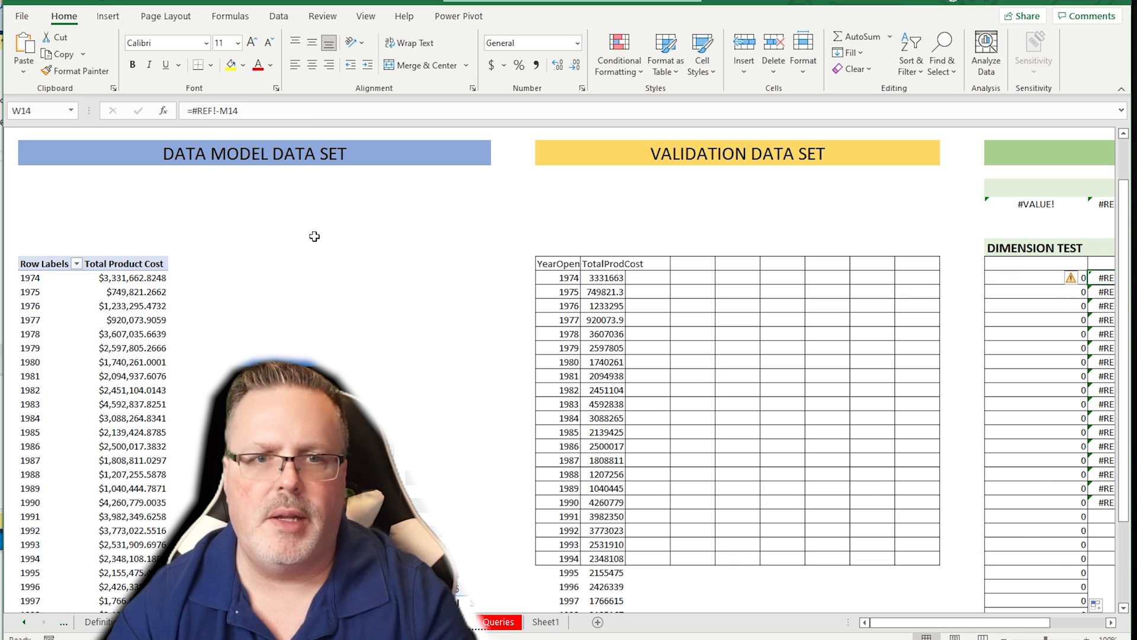
double_click(205, 110)
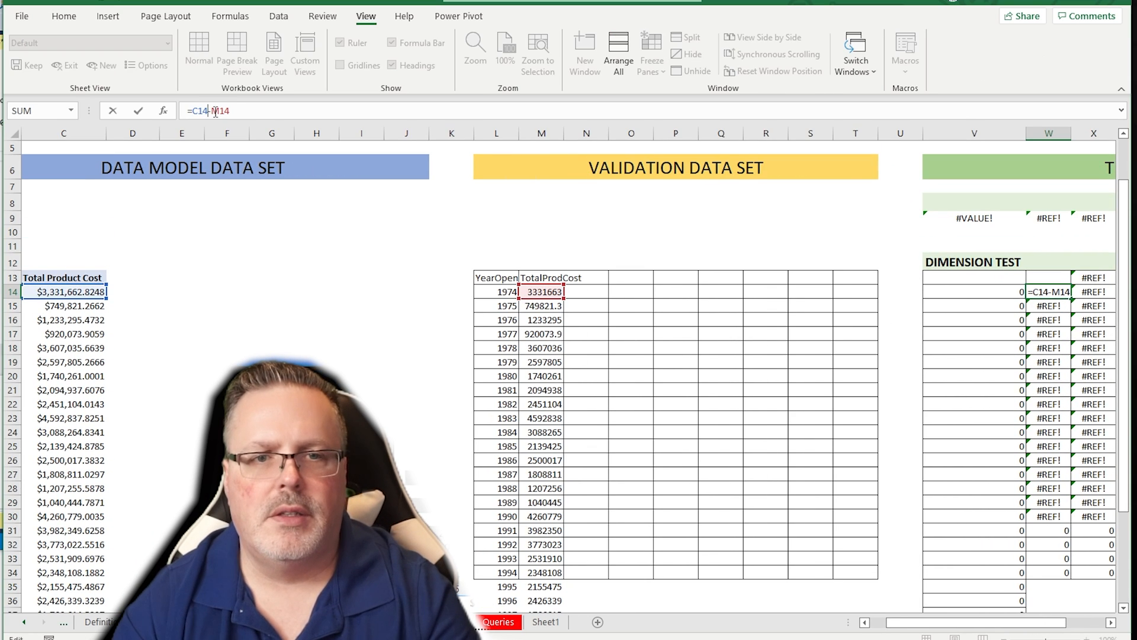
key(Return)
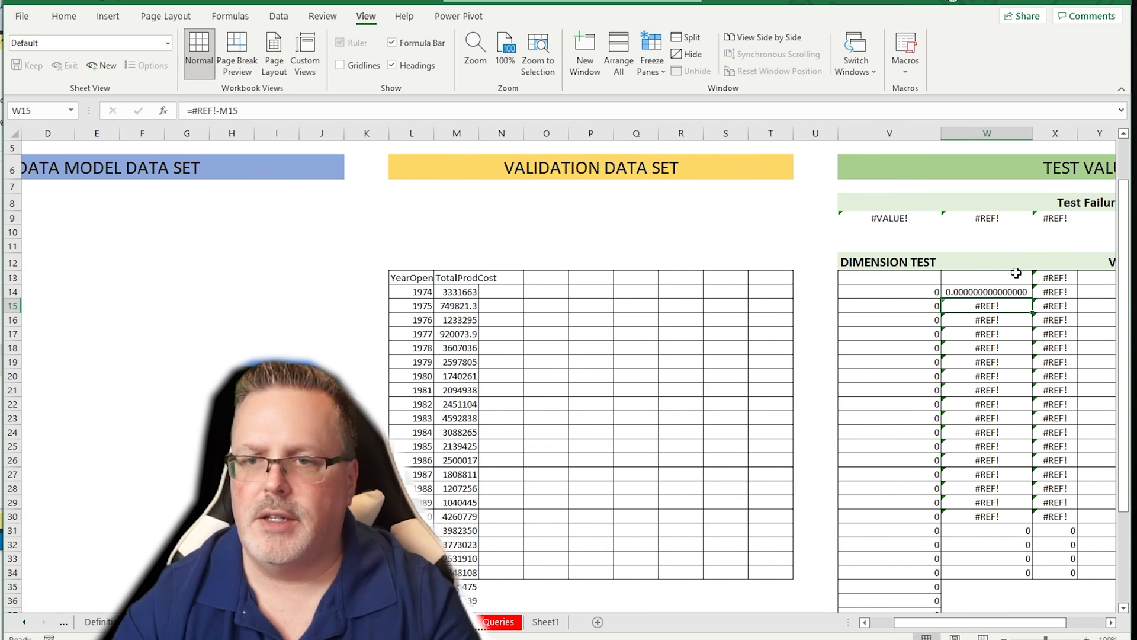
drag(1031, 299, 1026, 572)
scroll(1012, 497, down, 4)
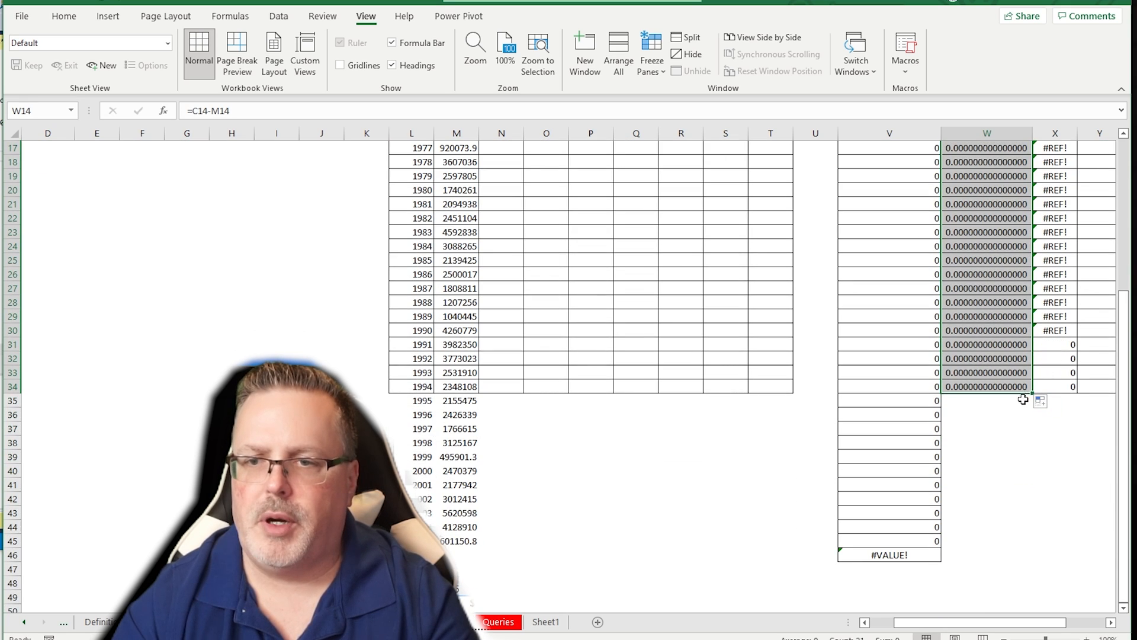
Fill the value test in column W down to W45 and clear the V46 dimension test beside the Grand Total row.
drag(1032, 394, 1030, 552)
click(917, 551)
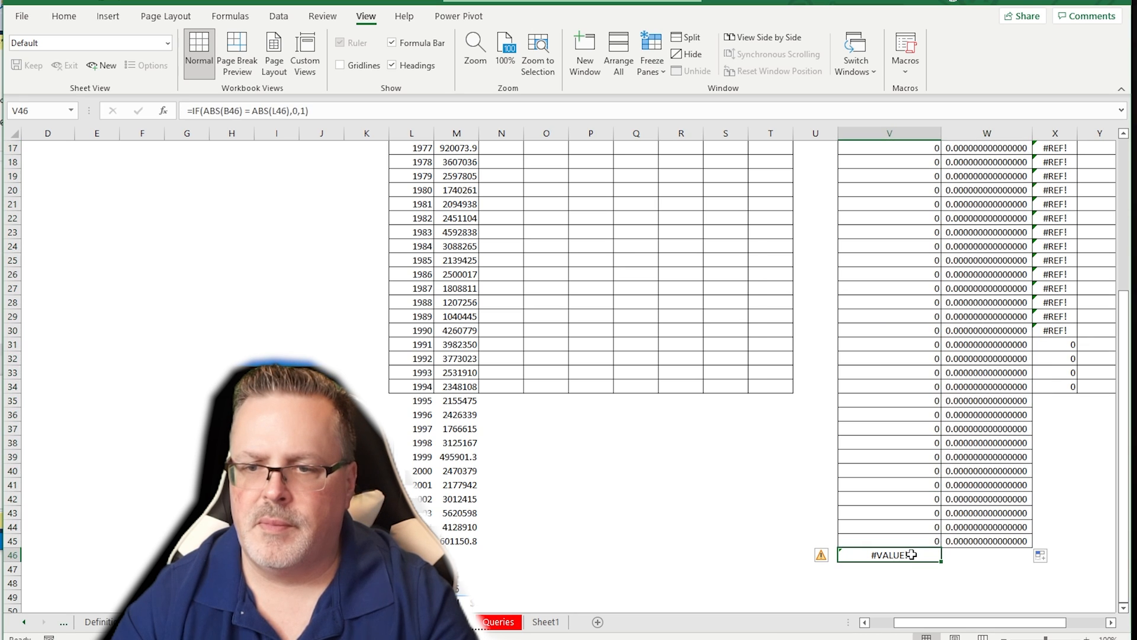
drag(904, 622, 873, 624)
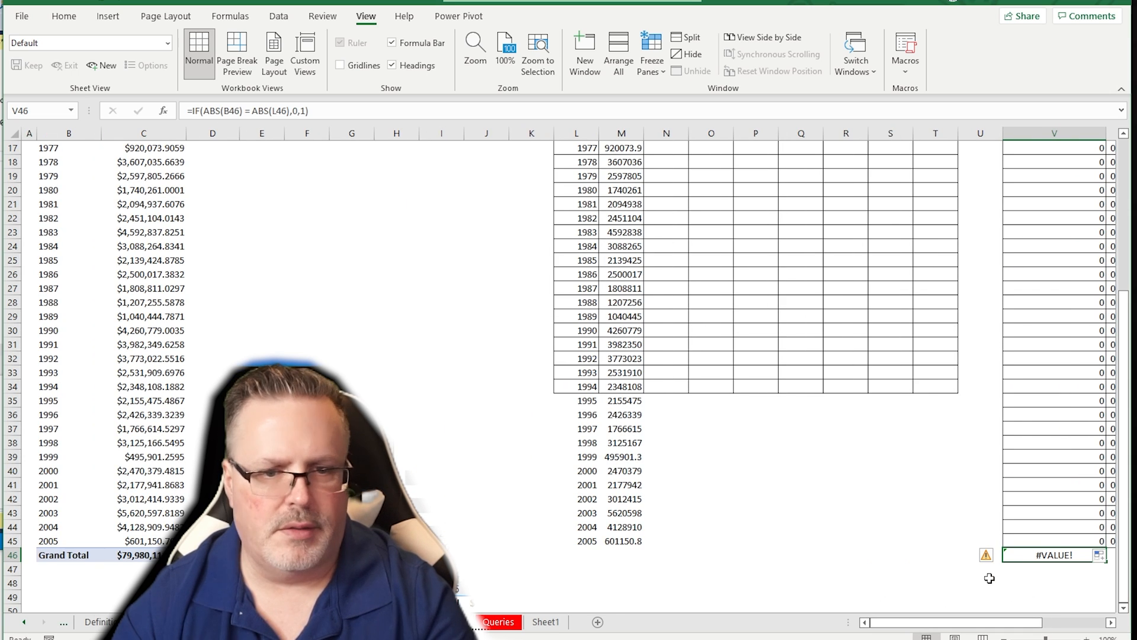
key(Delete)
Clear the broken #REF! formulas in column X of the Value Tests, starting from X13.
click(1111, 621)
click(1111, 622)
scroll(1084, 391, up, 5)
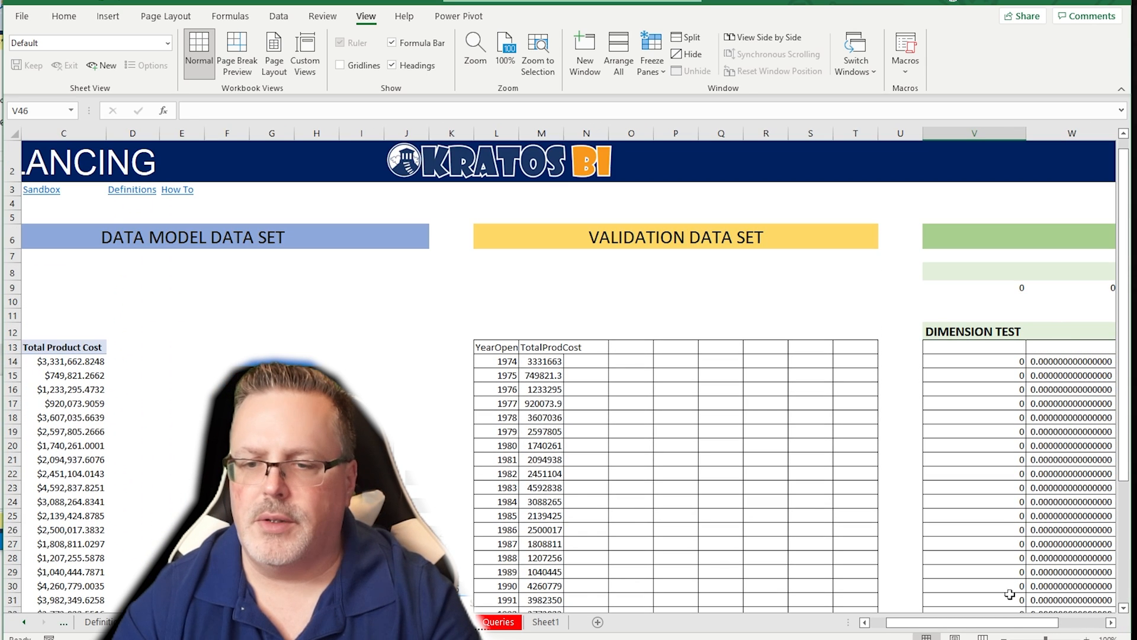
scroll(1013, 588, right, 3)
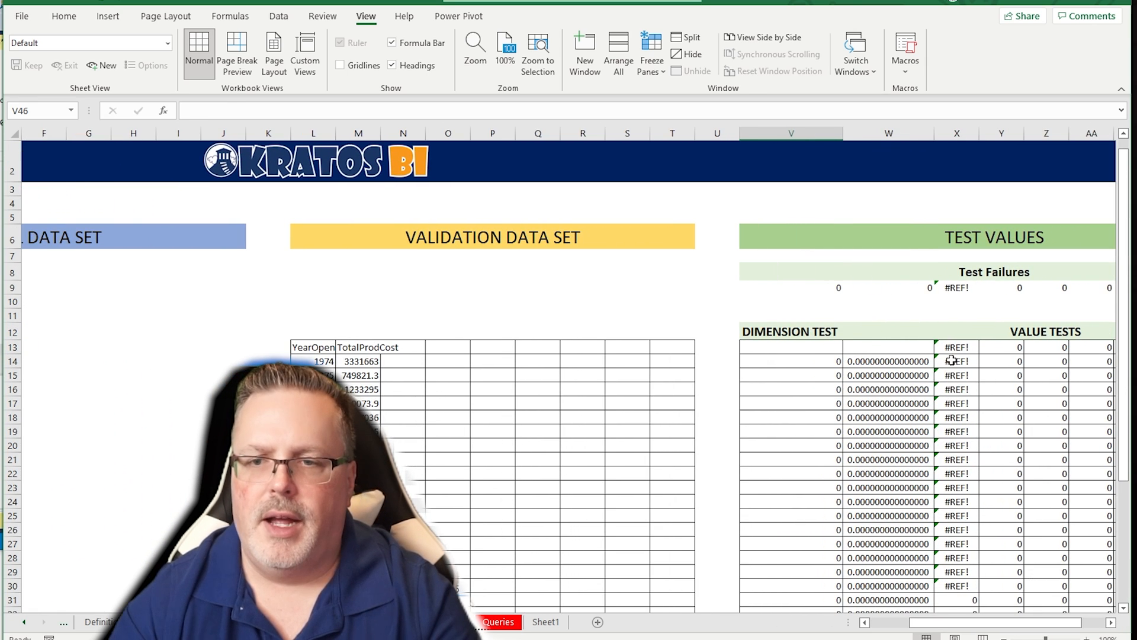
click(913, 361)
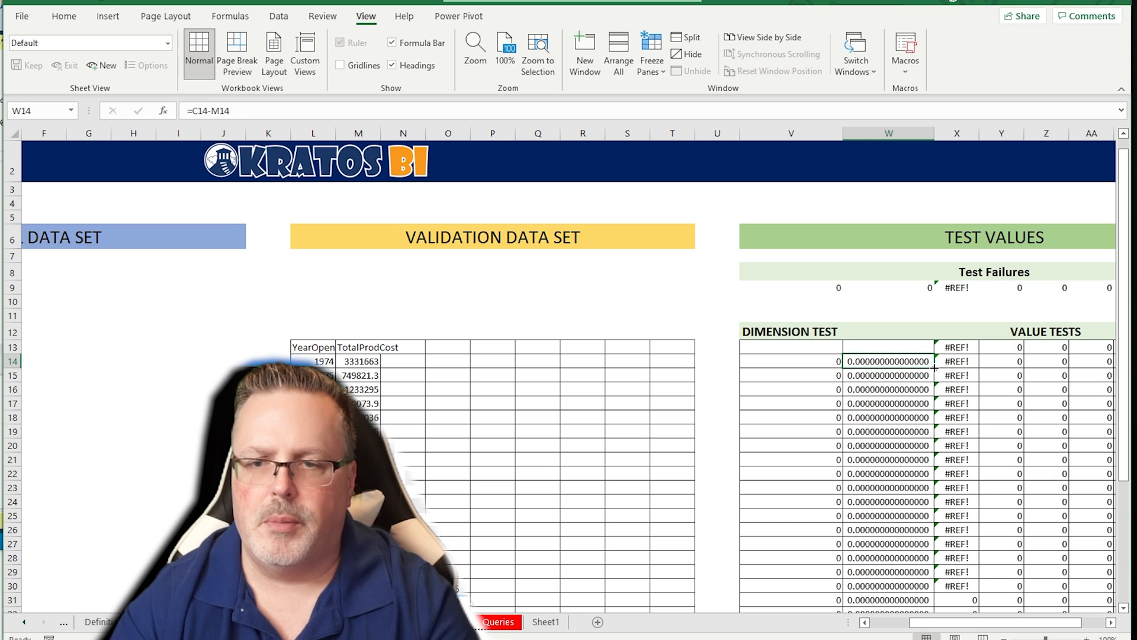
click(957, 347)
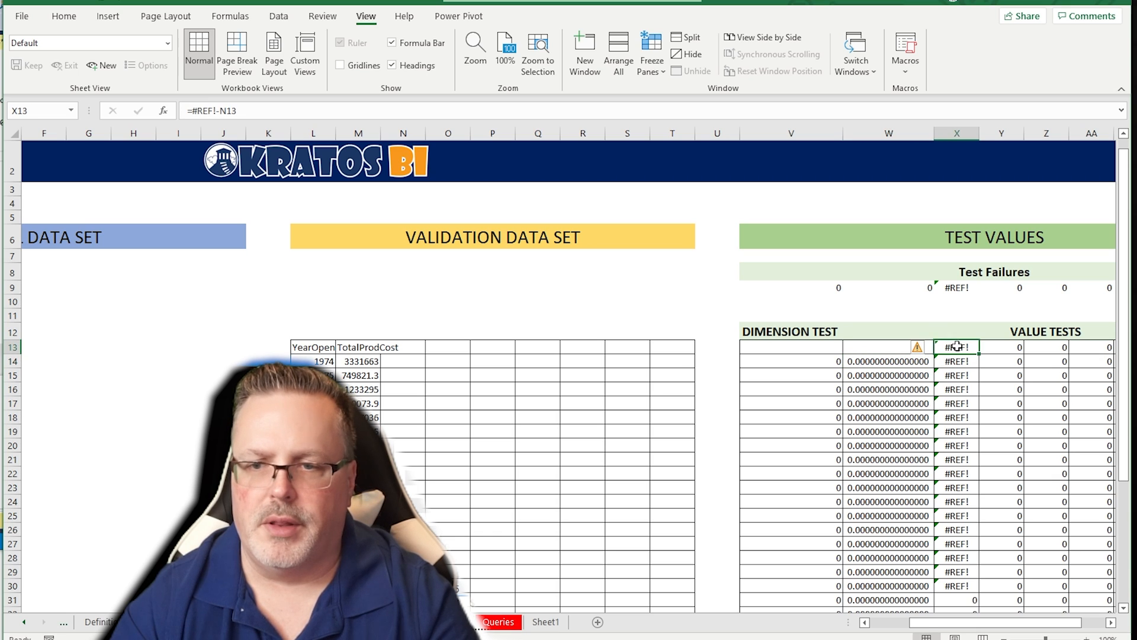
click(959, 289)
mouse_move(953, 289)
mouse_down()
mouse_move(947, 328)
mouse_move(947, 299)
mouse_up()
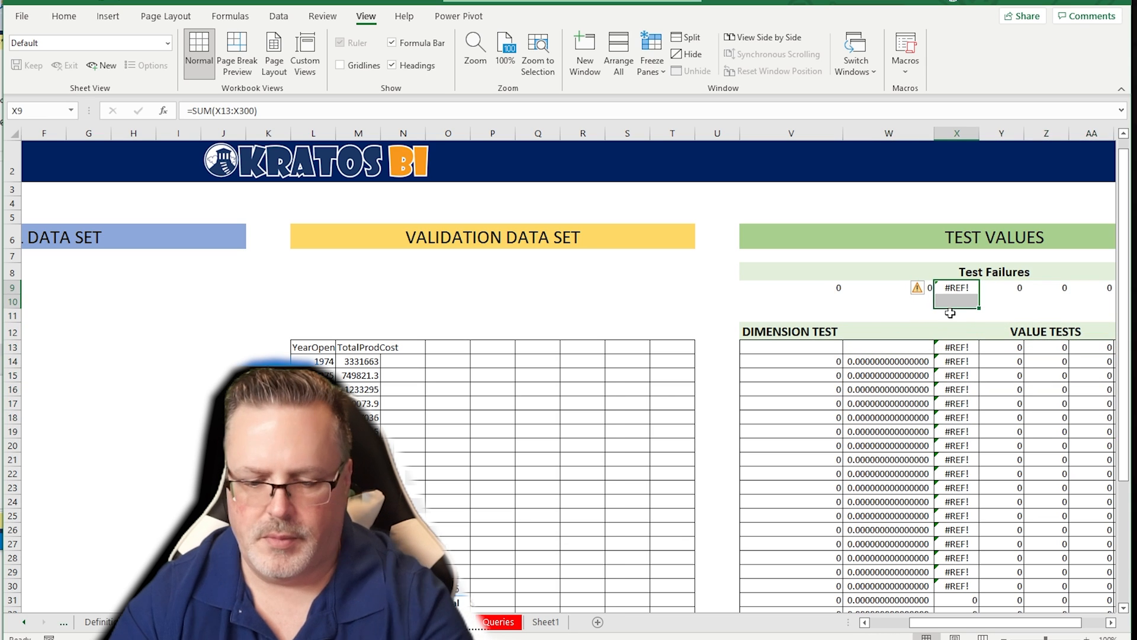
drag(954, 348, 964, 567)
key(Delete)
scroll(964, 566, up, 5)
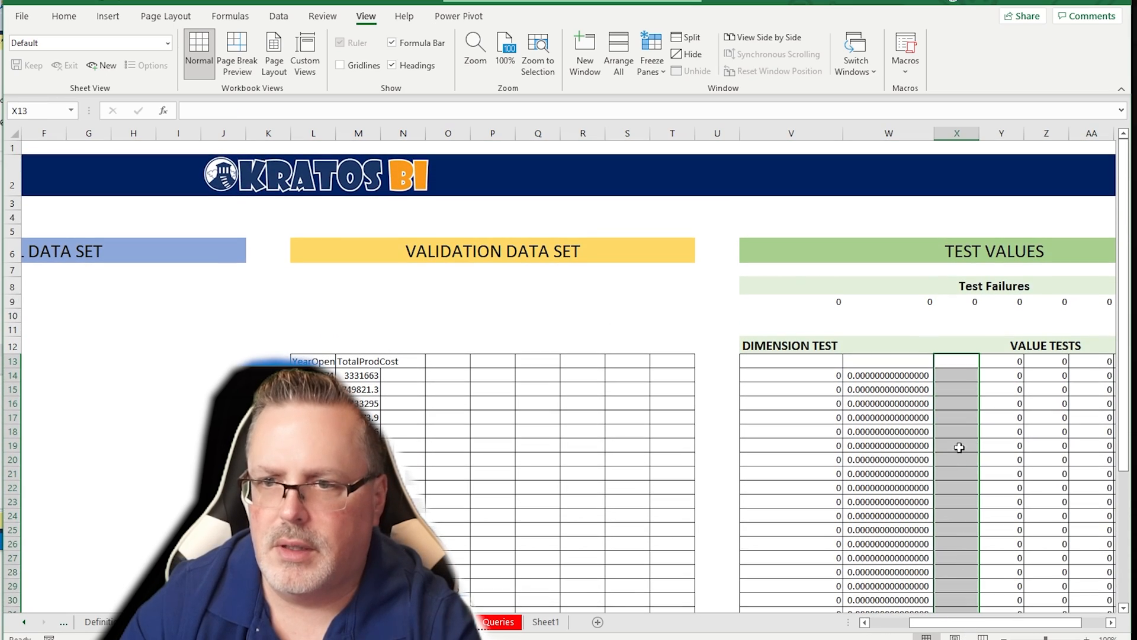
Check the W14 formula against the 1974 row of the PivotTable and fit column M's width to the full TotalProdCost values.
click(888, 375)
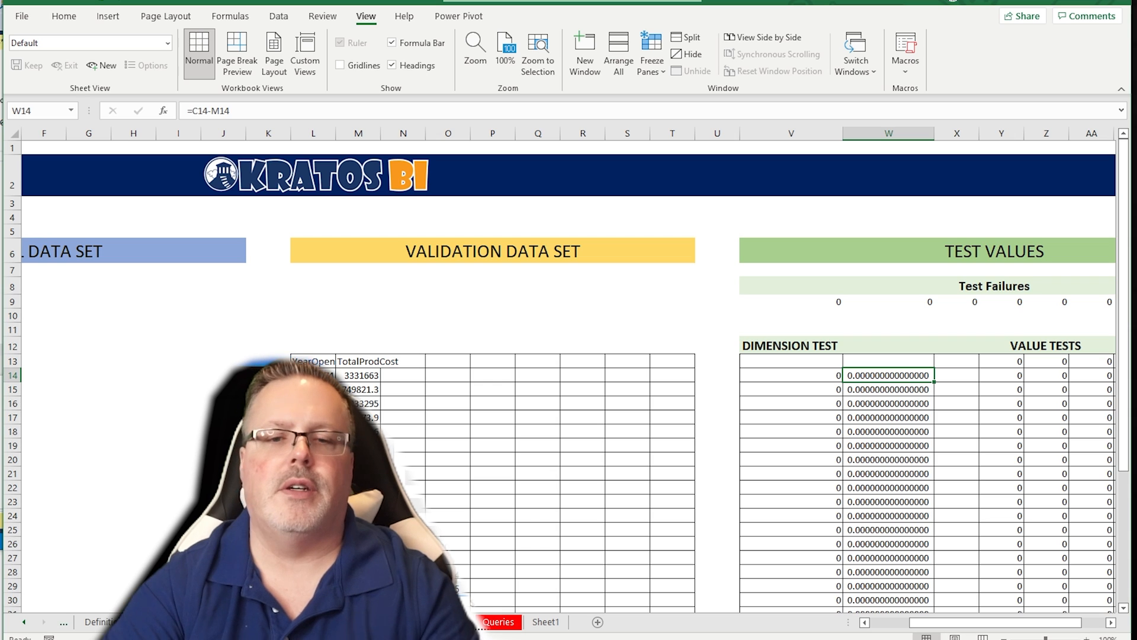
scroll(934, 142, left, 3)
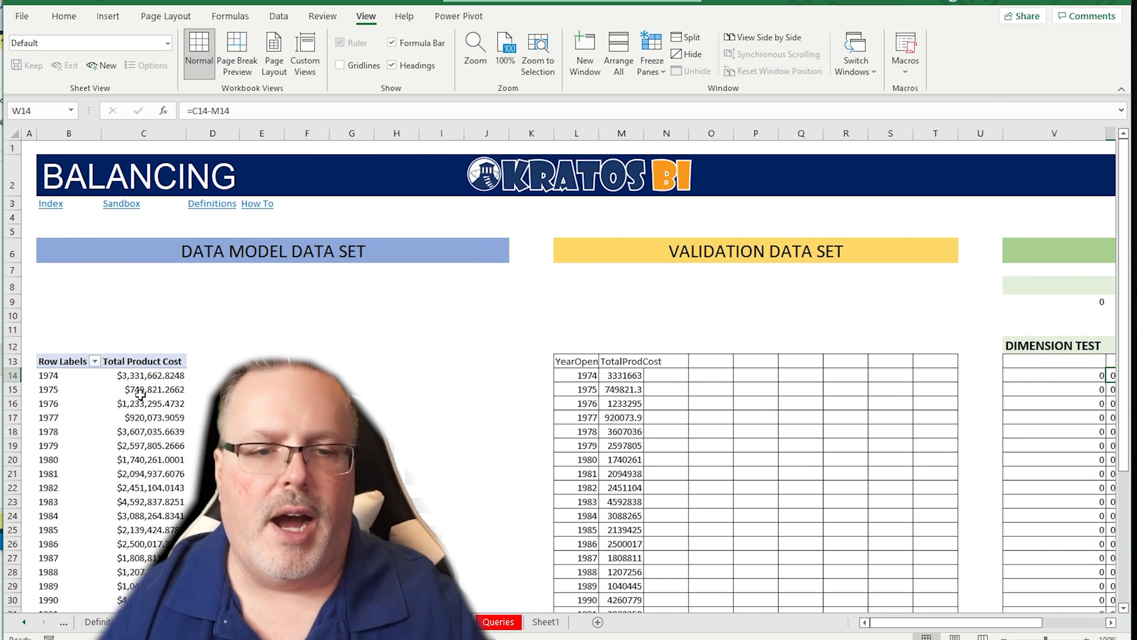
click(68, 376)
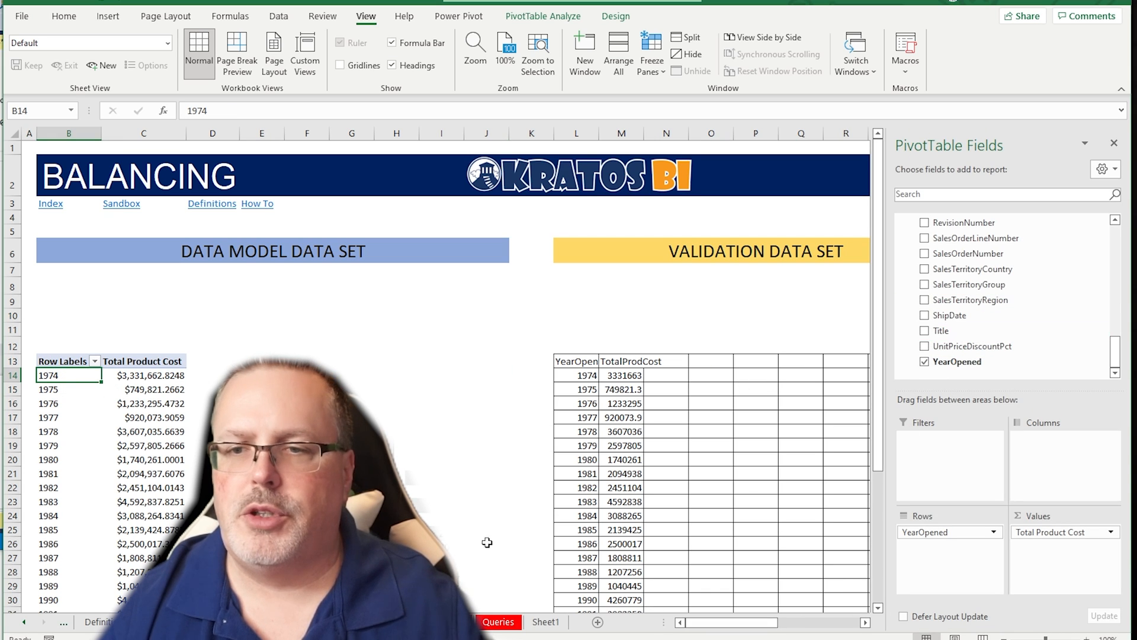
click(161, 377)
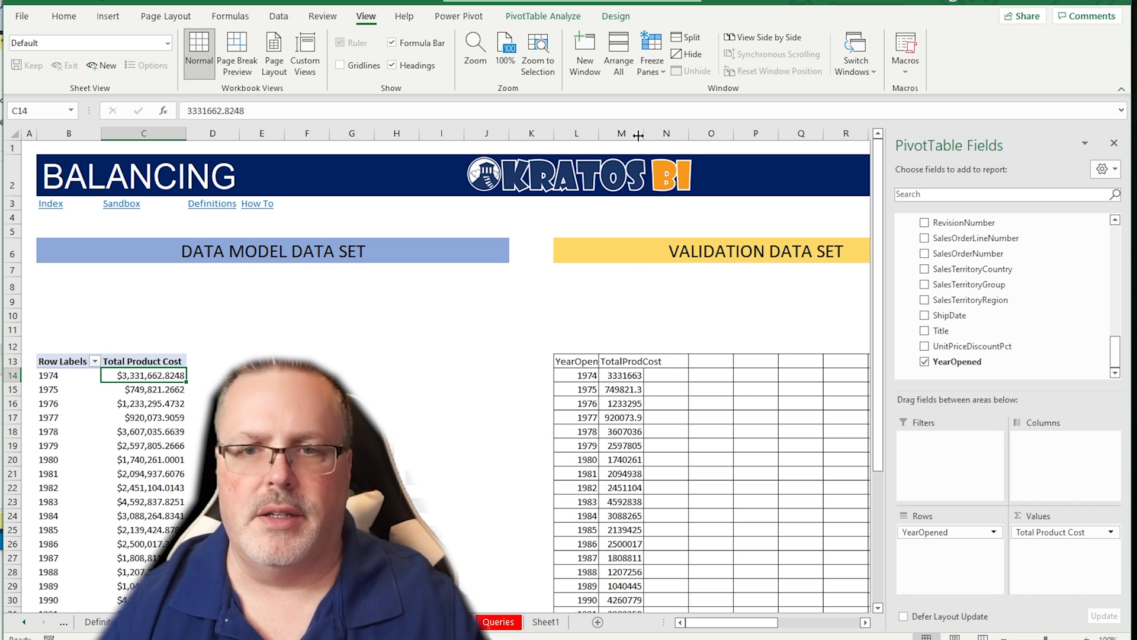
double_click(638, 136)
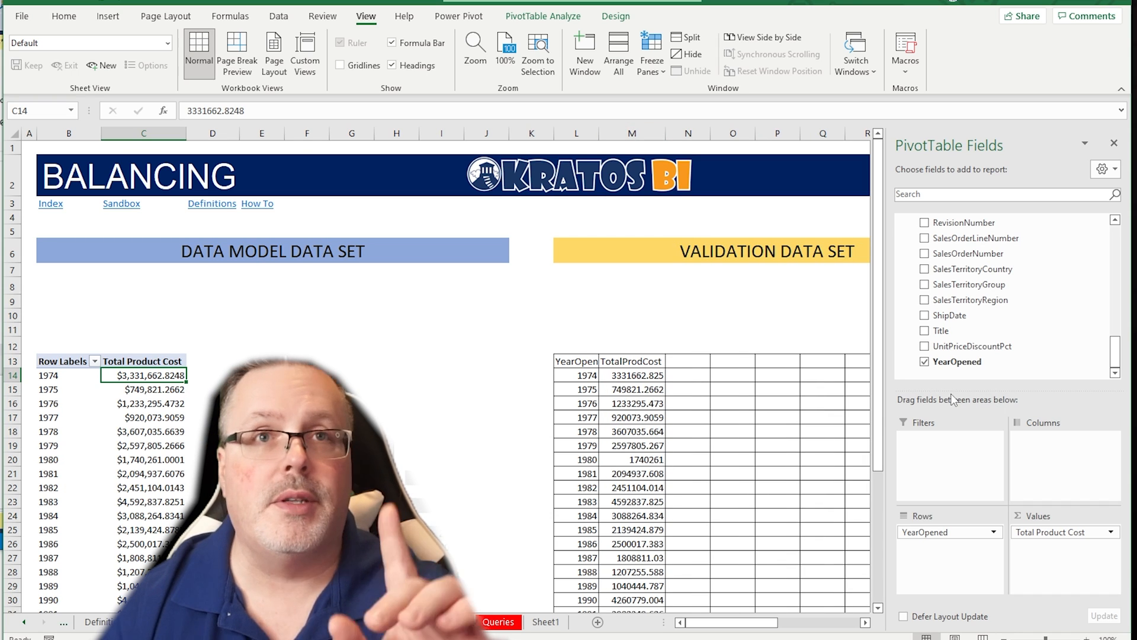
Add Annual Revenue, Annual Sales, Discount Amount, Extended Amount, Frieght Amt, Order Quantity and Sales Amount to the PivotTable values.
scroll(1048, 318, up, 10)
drag(1116, 285, 1116, 232)
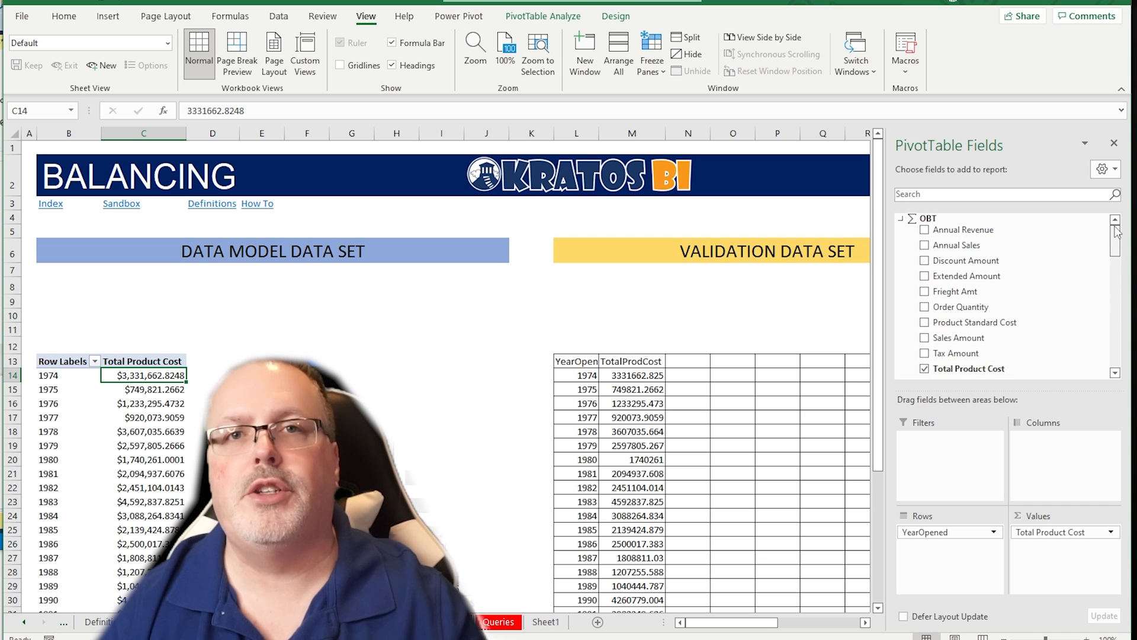
click(922, 230)
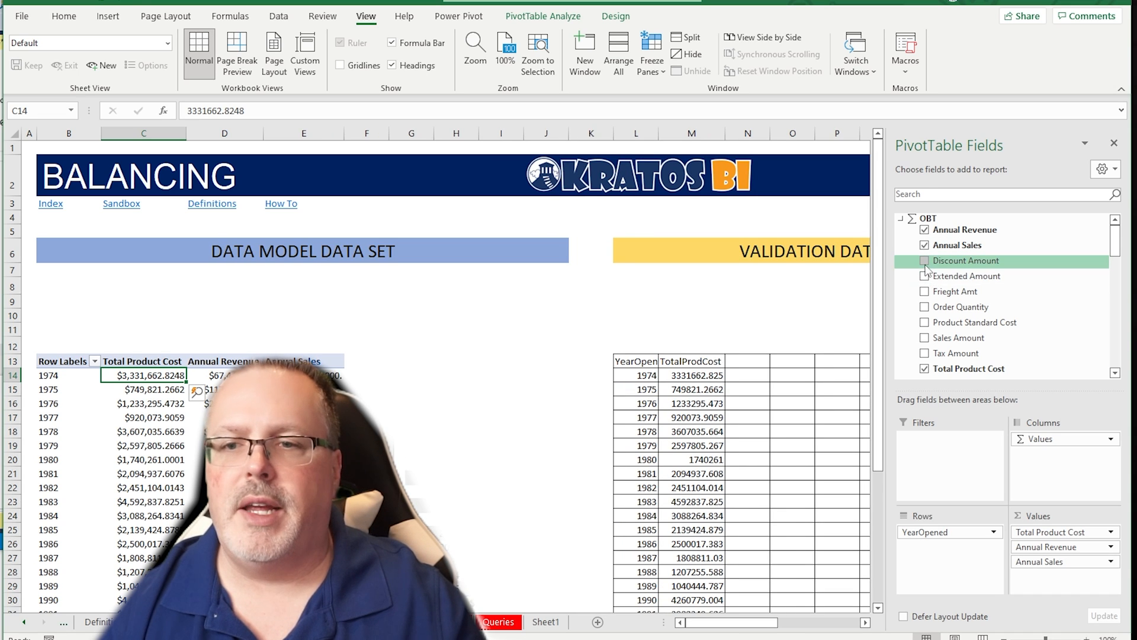
click(924, 261)
click(924, 276)
click(924, 291)
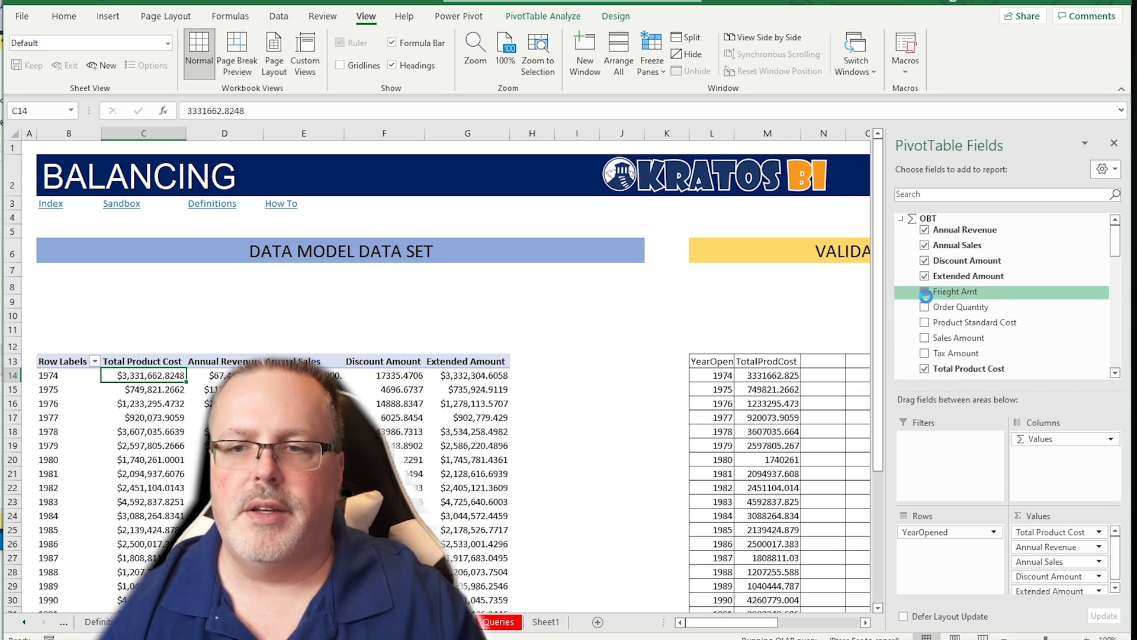
click(926, 308)
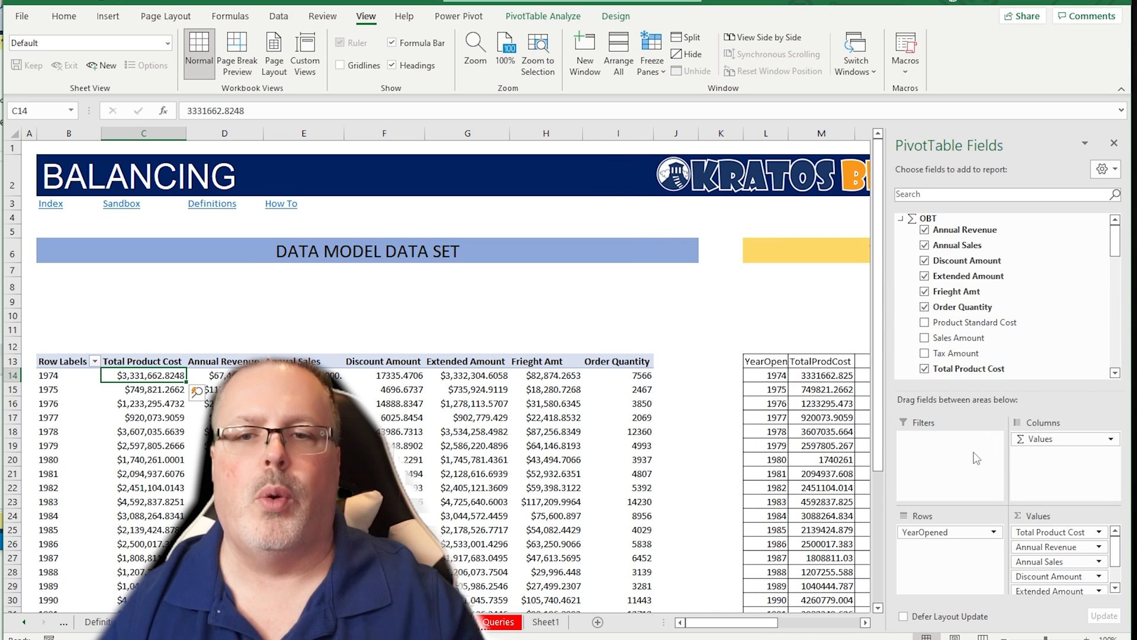
click(923, 338)
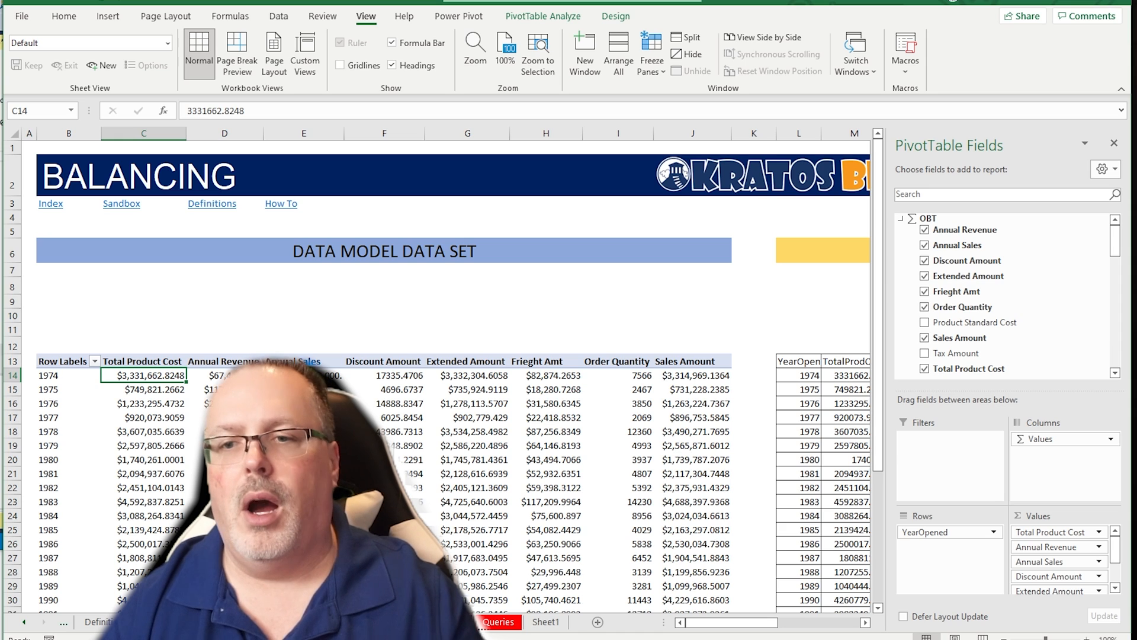
Switch to SQL Server Management Studio and add SUM([annualrevenue]) AnnualRevenue to the query below the TotalProdCost line.
key(alt+Tab)
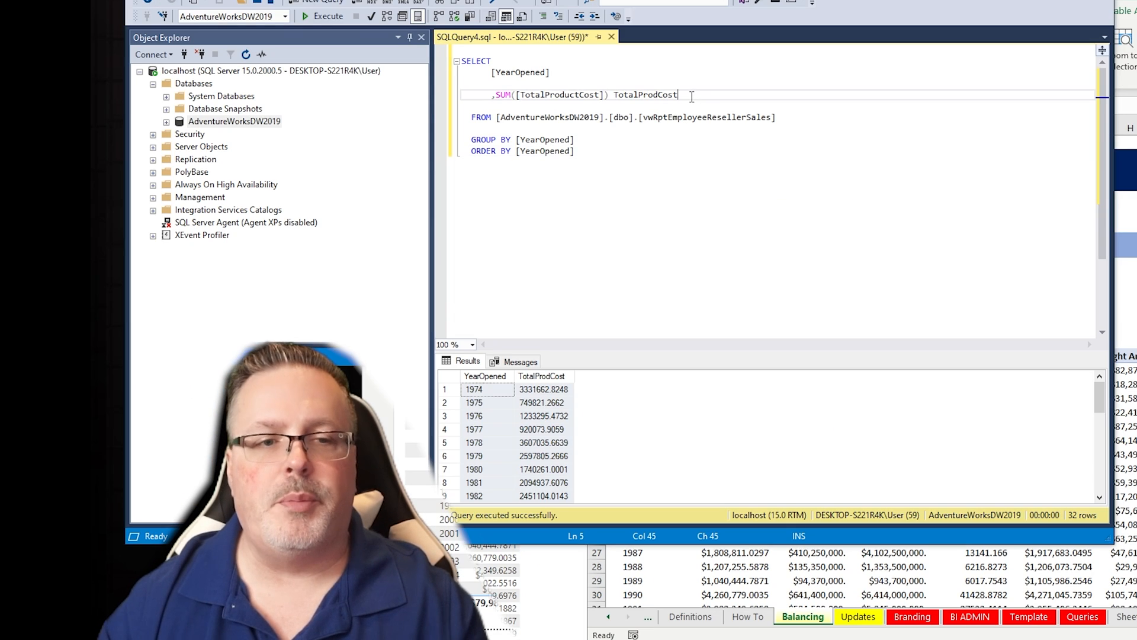
key(Return)
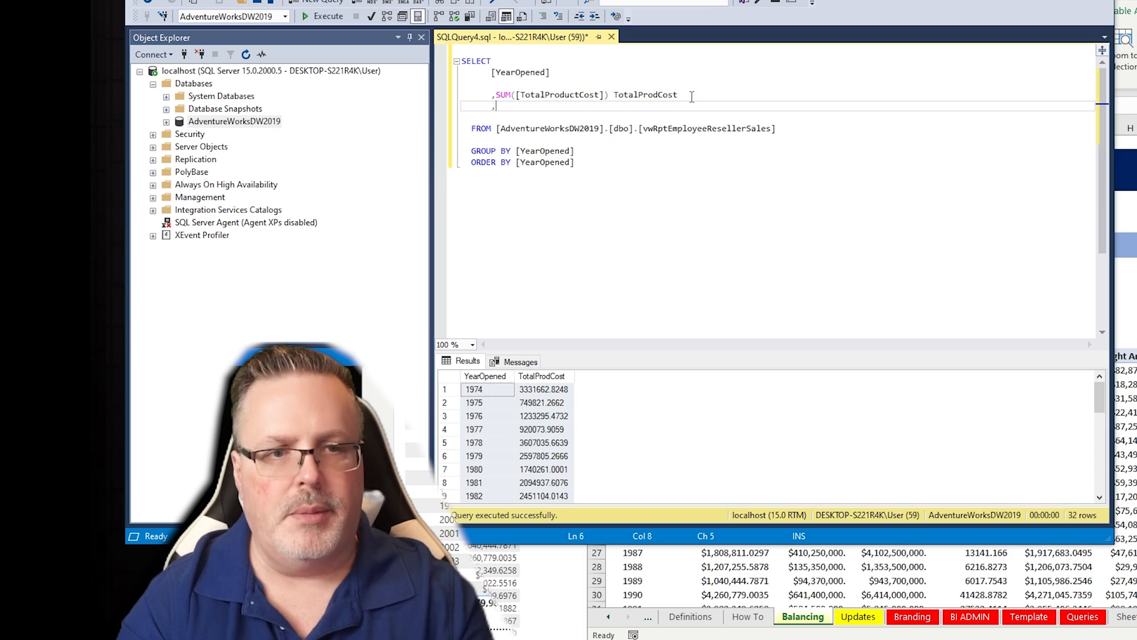
text(,SUM()
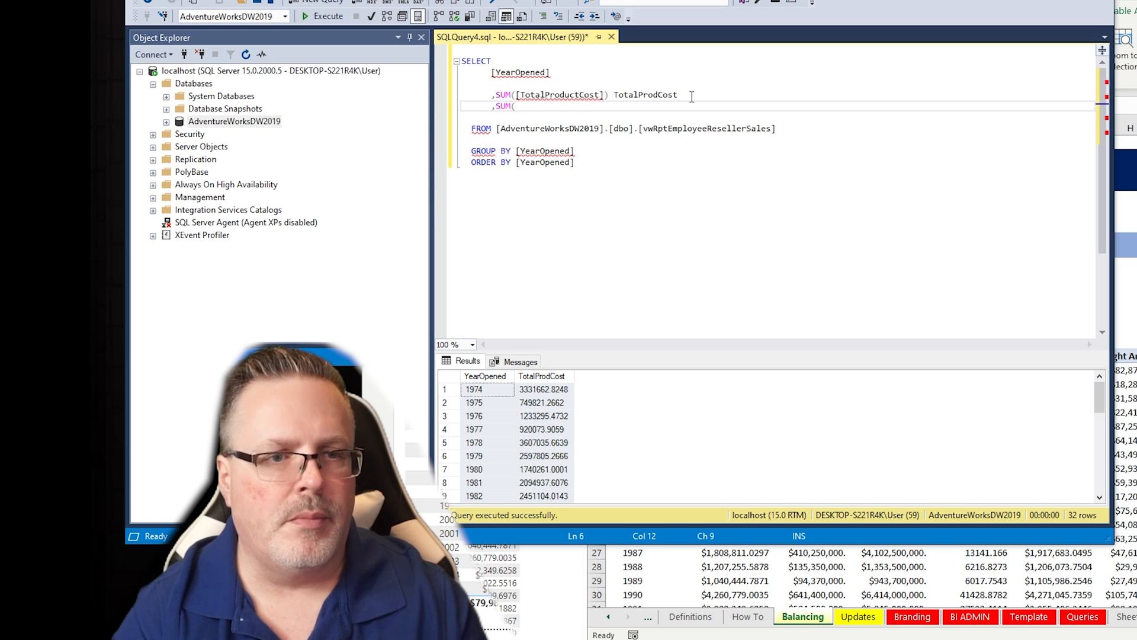
text([annualrevenue])
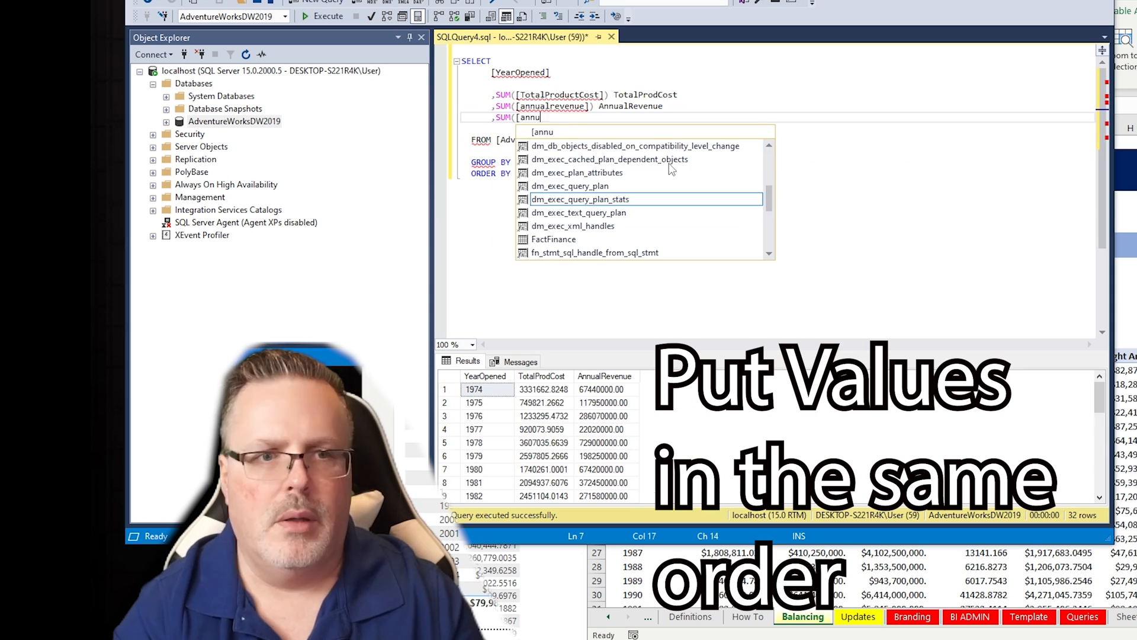
Add sums of annualsales, DiscountAmount, ExtendedAmount and the freight amount to the query in PivotTable order, and run it.
text([annualsales]) annualsales)
key(Return)
text(,sum([DiscountAmount]) DiscountAmount)
key(Return)
text(,SUM(ExtendedAmount]) ExtendedAmount)
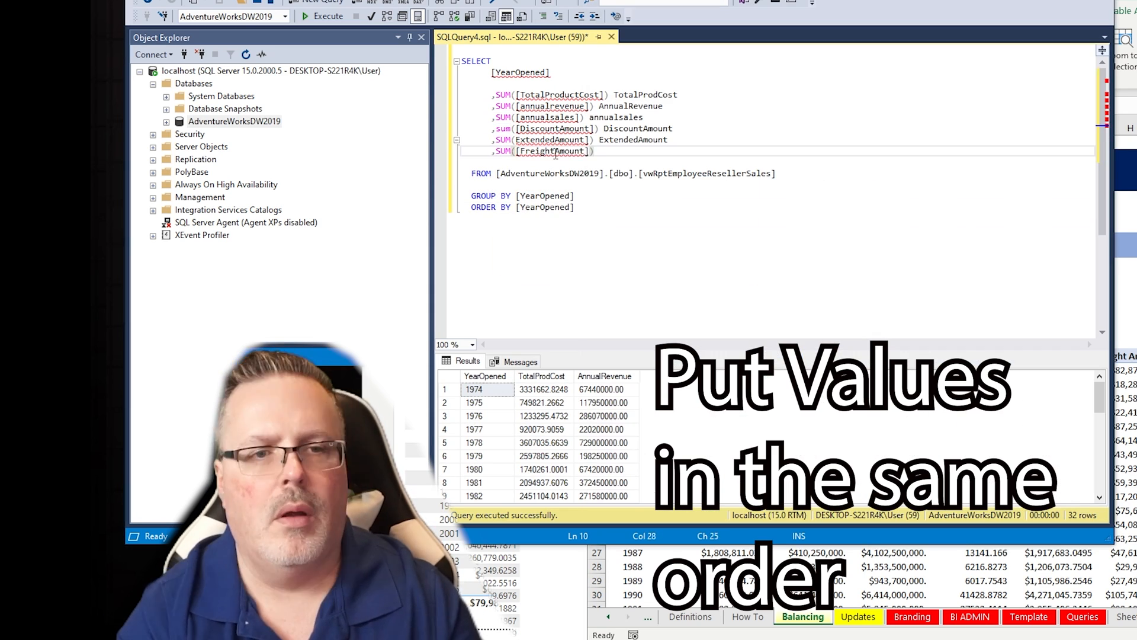
key(F5)
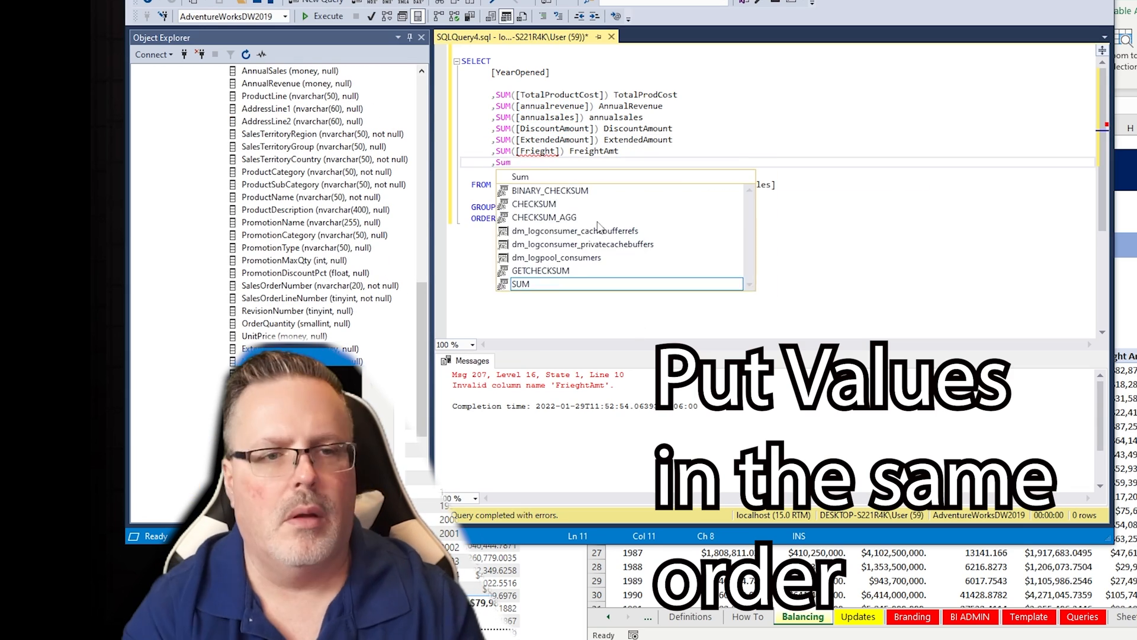
Complete the query with SUM([OrderQuantity]) OrderQty, SUM([SalesAmount]) SalesAmt and the corrected [Freight] column, and execute it.
text(,SUM([OrderQuantity]) OrderQty)
key(Return)
text(,SUM([SalesAmount]) S)
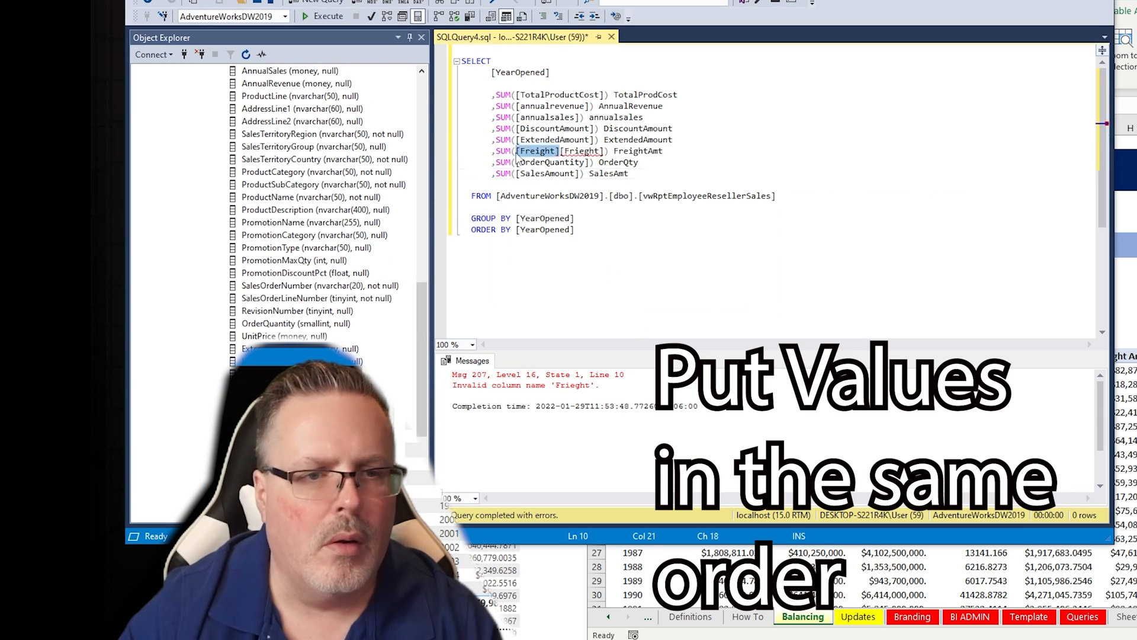
text(Freight)
key(F5)
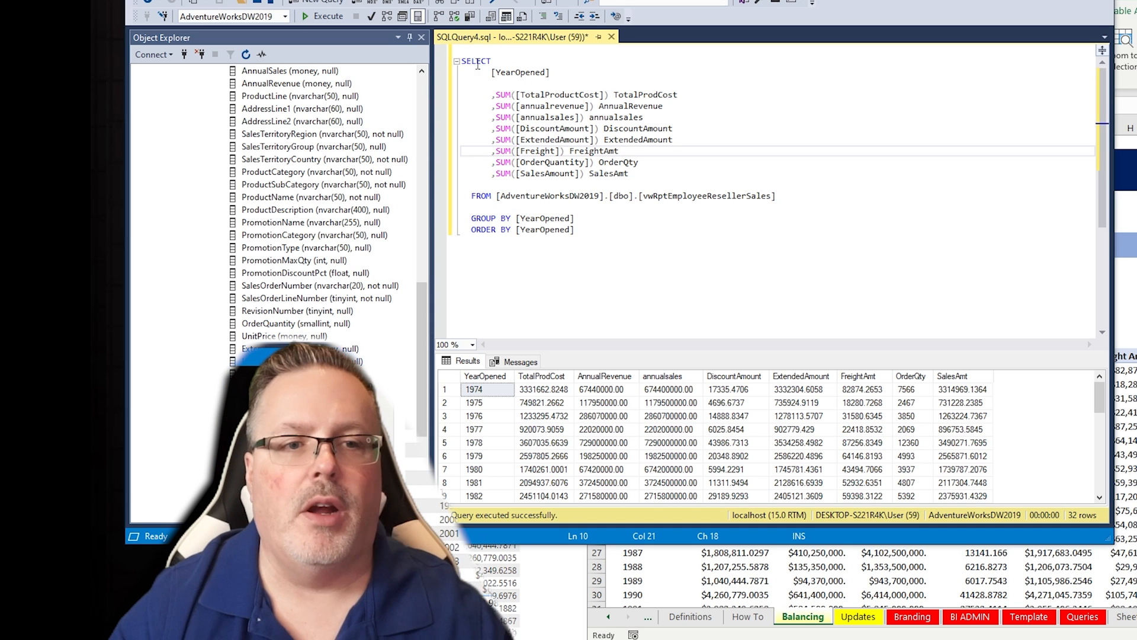
Copy all query results with headers and paste them over the validation data set at L13 on Excel's Balancing sheet.
click(651, 442)
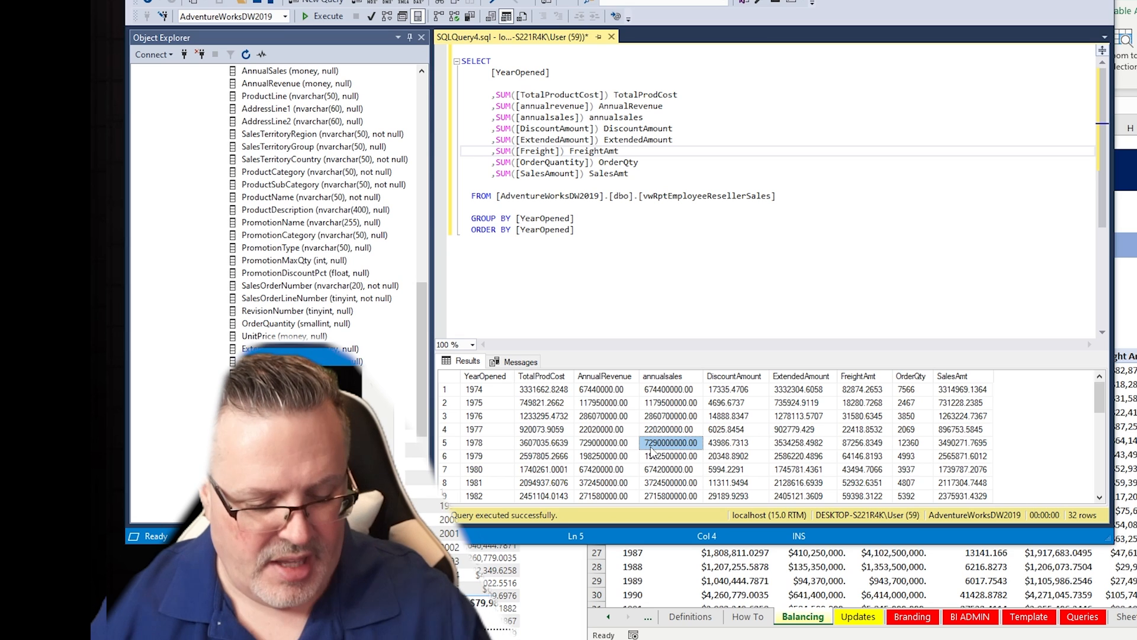
key(ctrl+a)
right_click(651, 451)
click(677, 474)
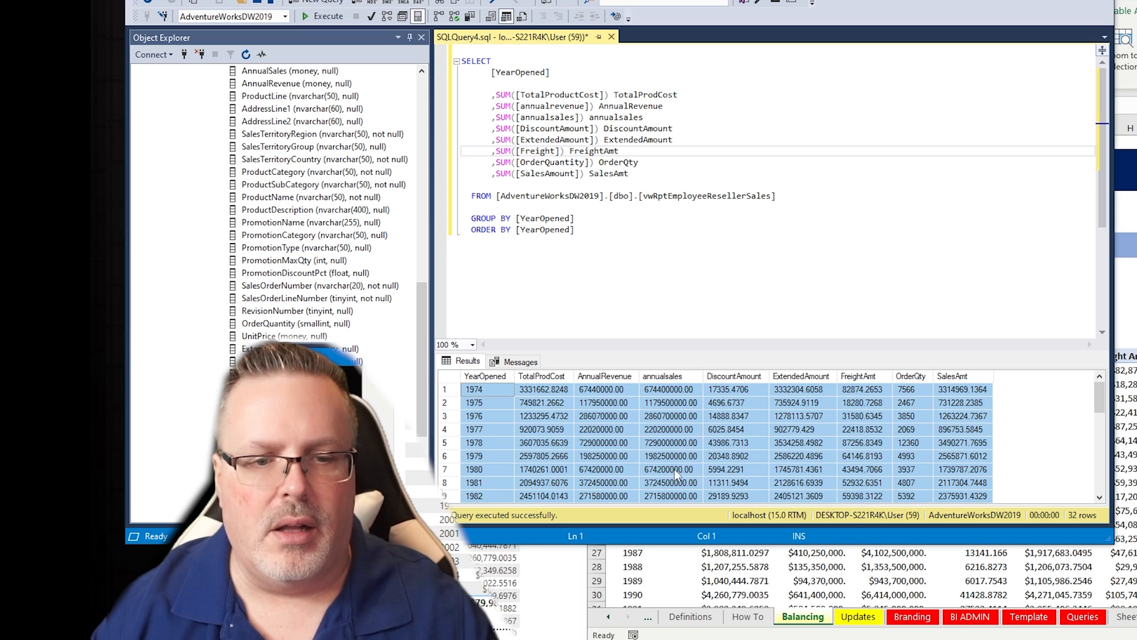
key(alt+Tab)
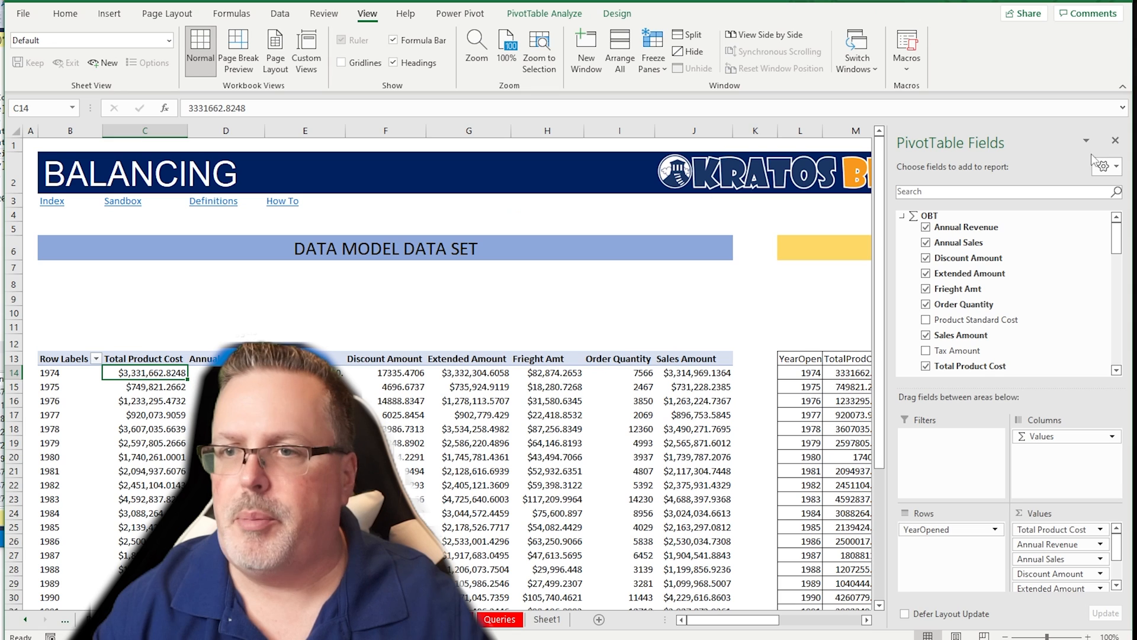
click(1115, 142)
click(811, 358)
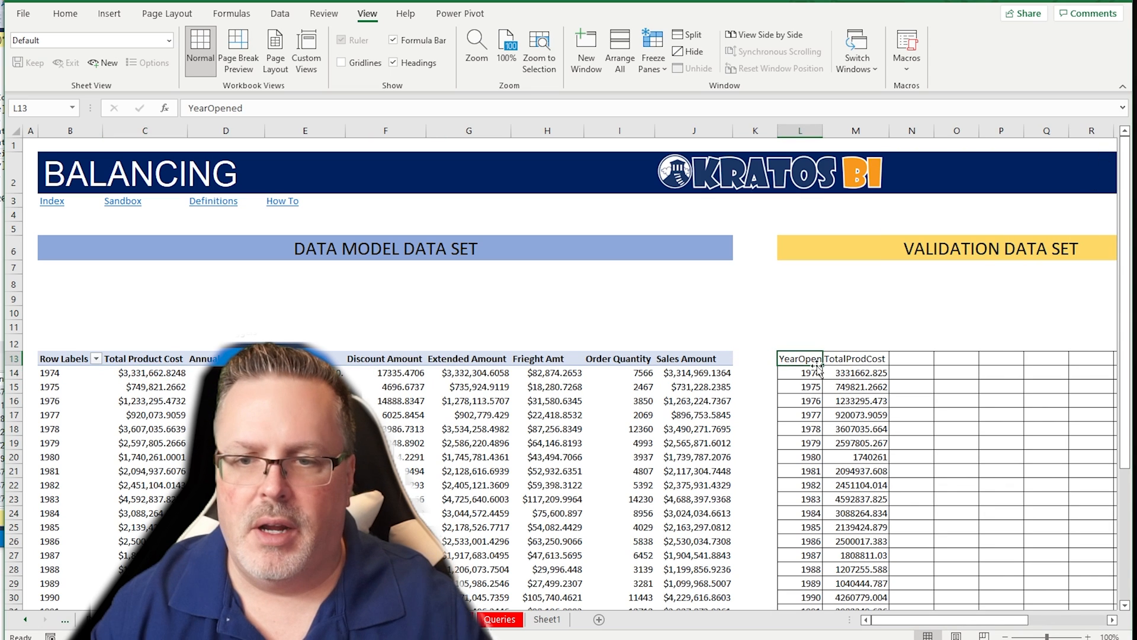
key(ctrl+v)
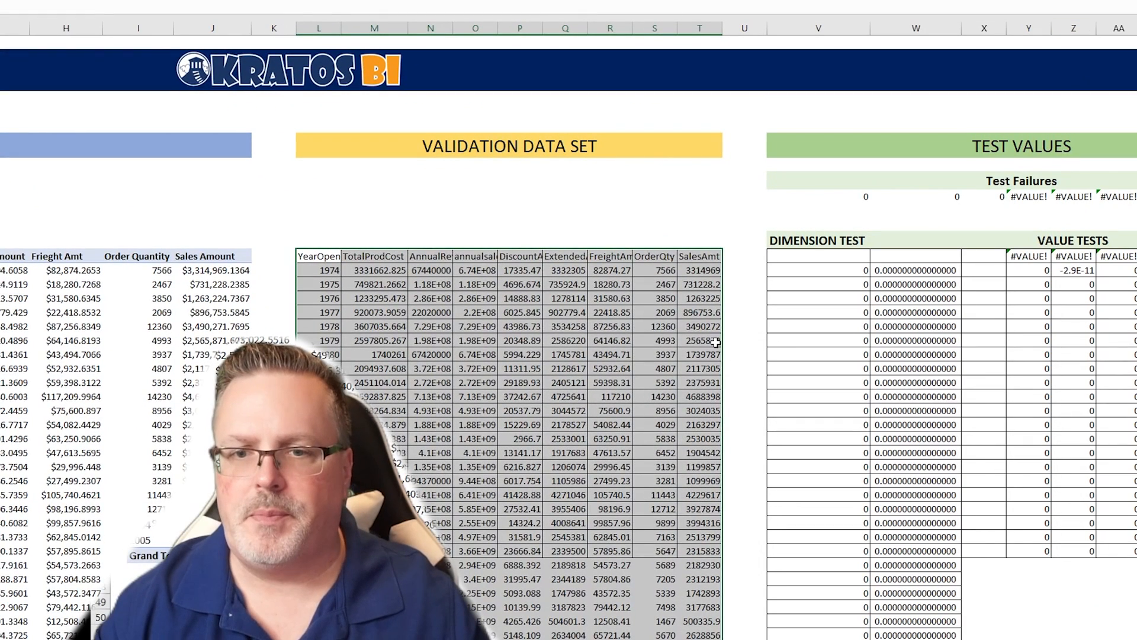
Fill the W14 value test across the remaining Value Tests columns of row 14 and widen column X to fit.
click(893, 273)
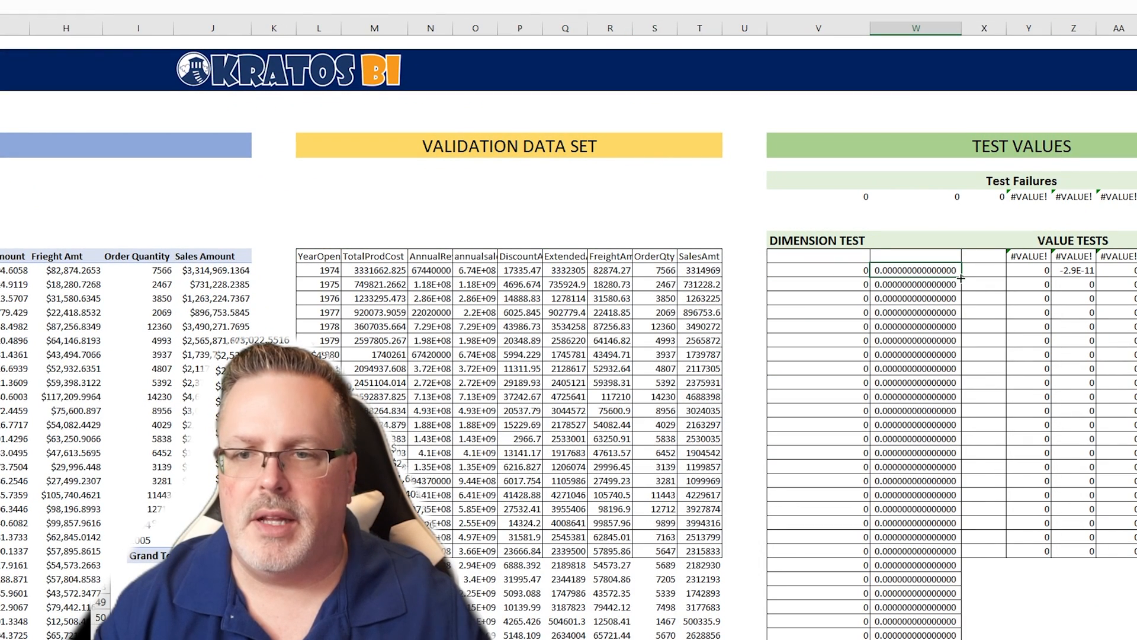
drag(961, 276, 1131, 276)
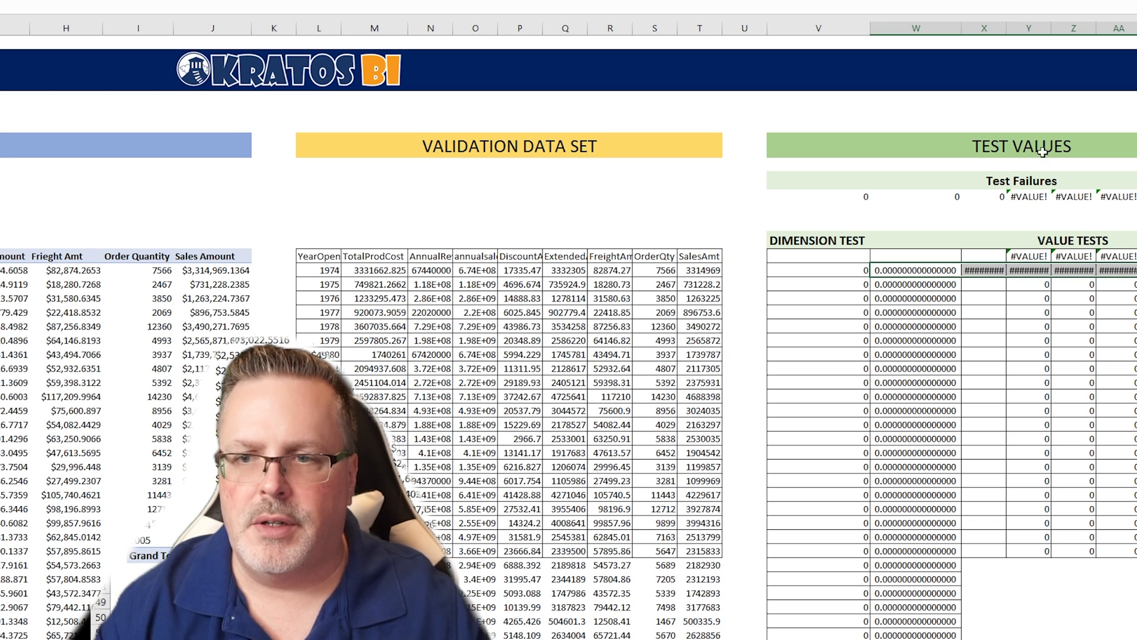
double_click(1007, 28)
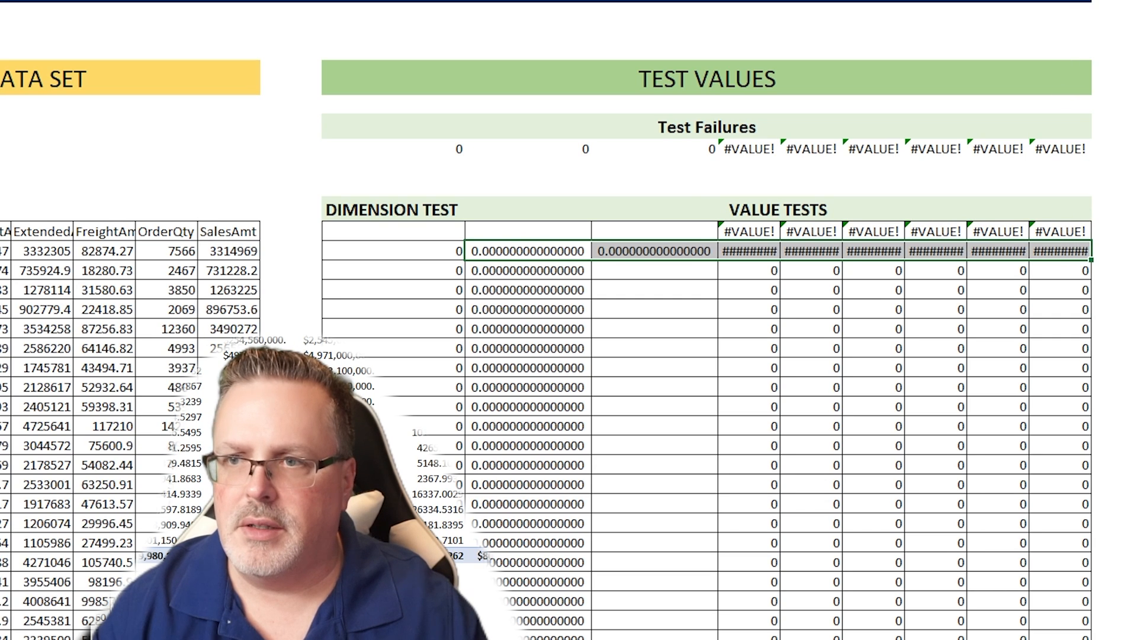
click(551, 250)
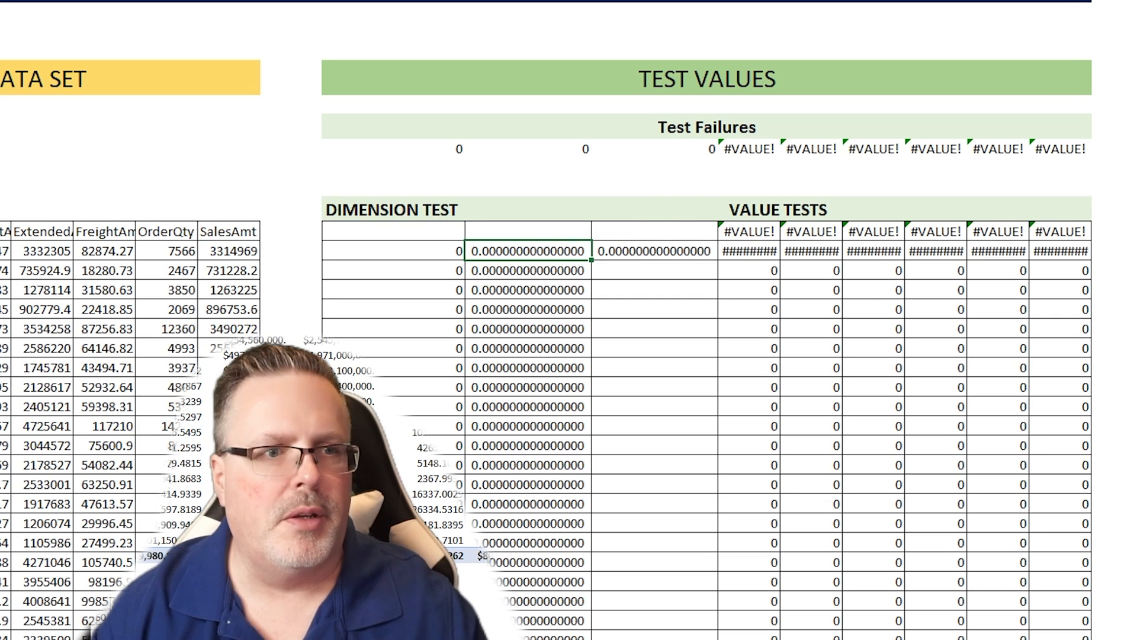
Wrap the =C14-M14 formula of the first value test in W14 in the ROUND function.
key(F2)
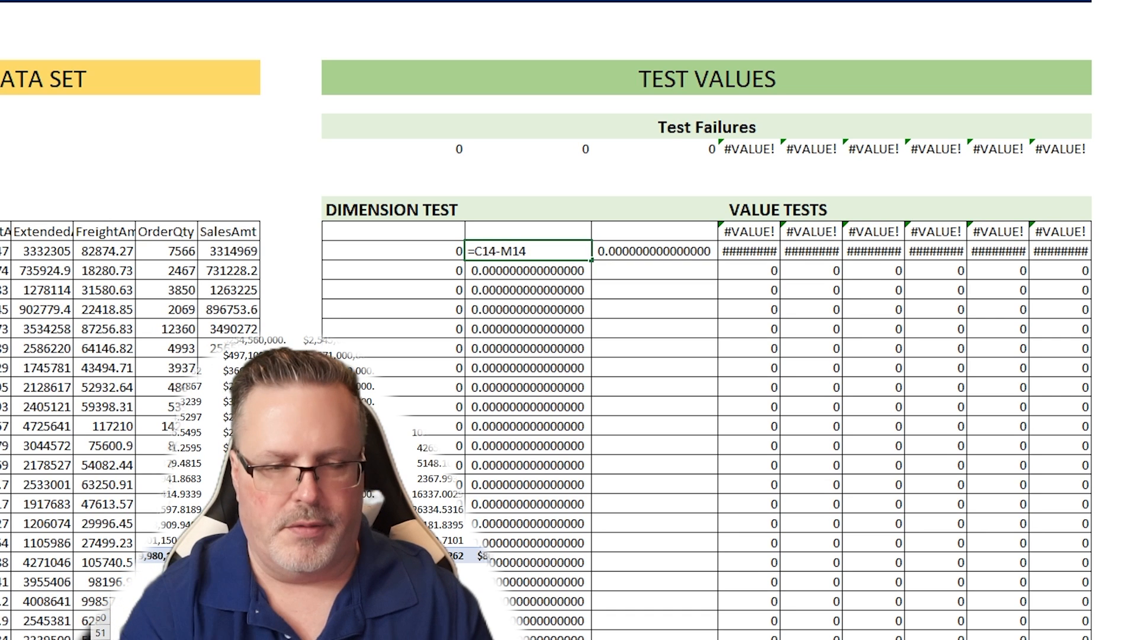
text(ROU)
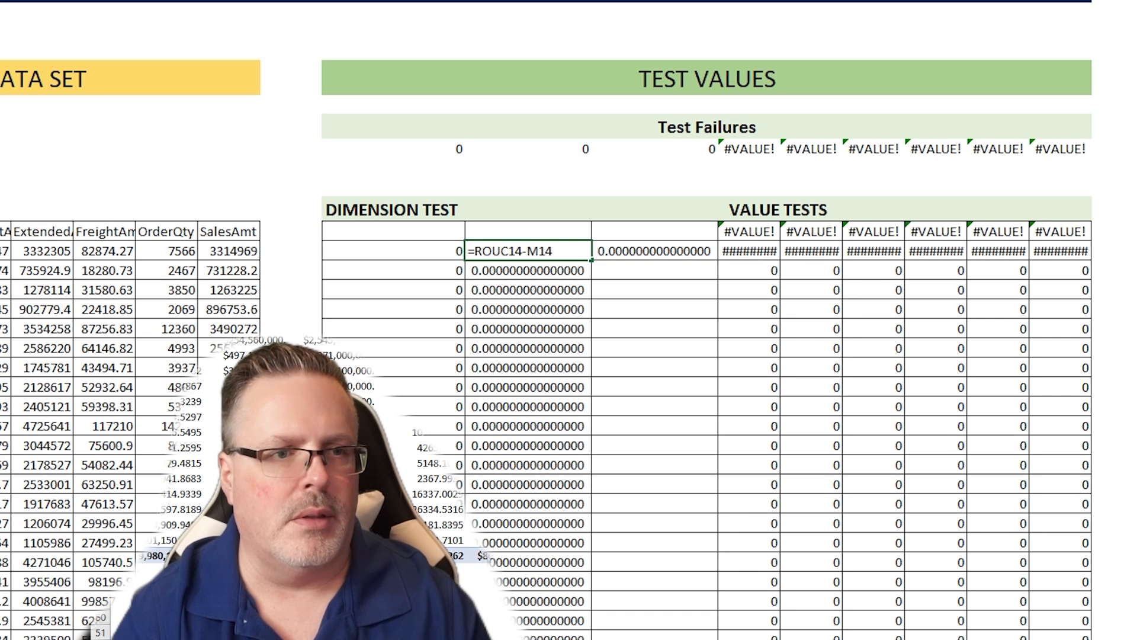
text(ND()
key(Return)
Format the value tests from row 14 down to show no decimals, and adjust the widths of the test columns.
drag(501, 249, 1060, 639)
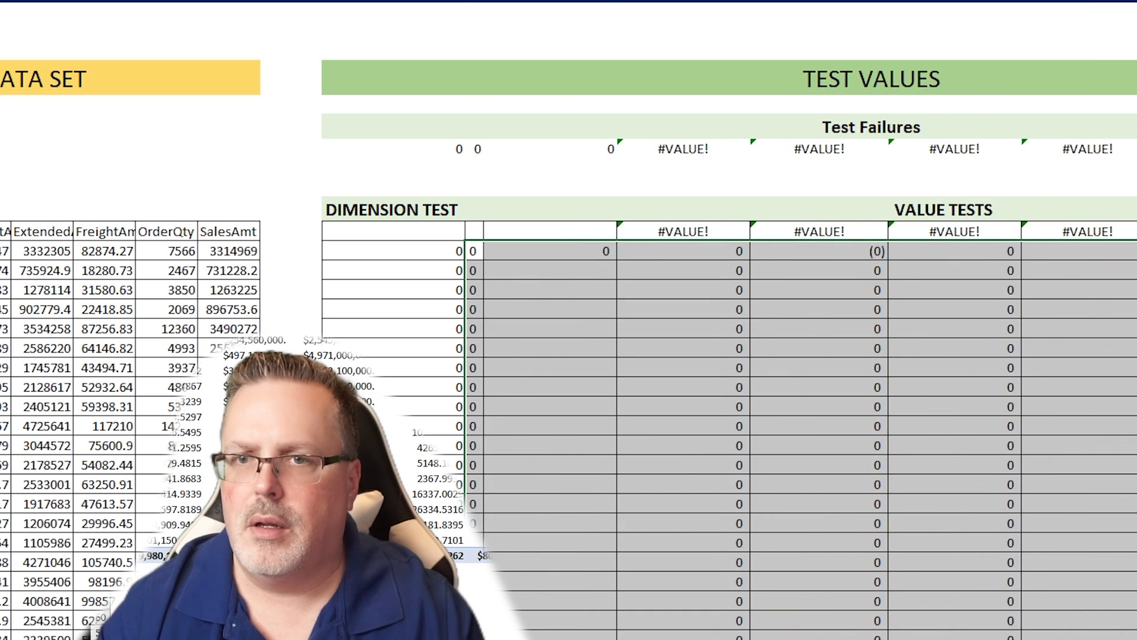
drag(622, 2, 1125, 1)
double_click(600, 1)
click(492, 1)
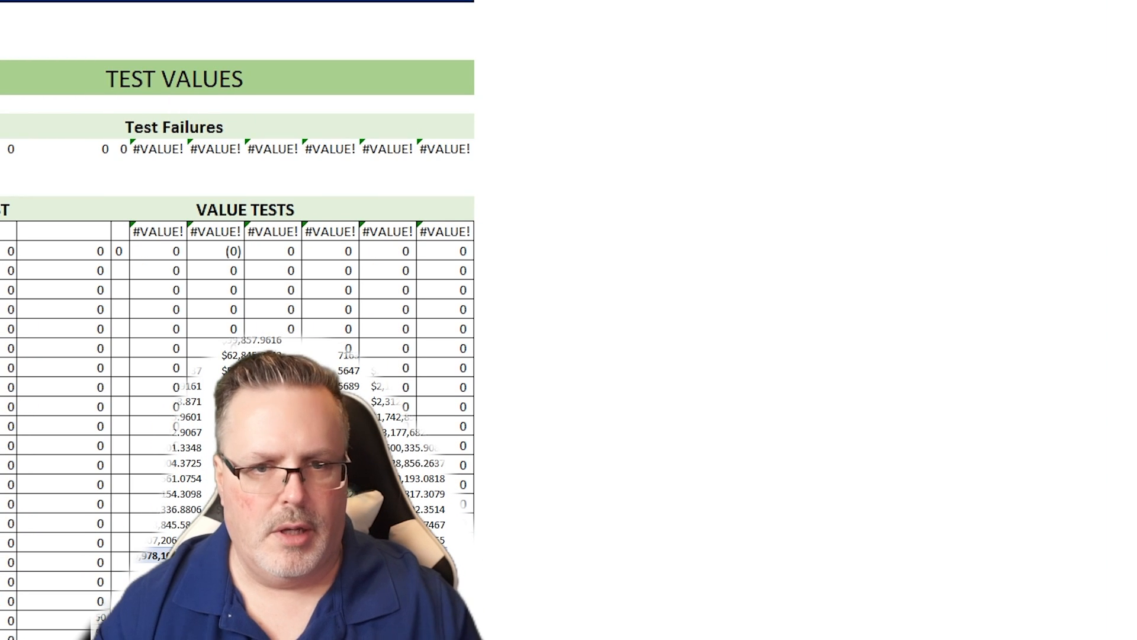
Paste the validation measure headers, TotalProdCost through SalesAmt, into row 13 of the value tests starting at W13, and autofit those columns.
click(55, 233)
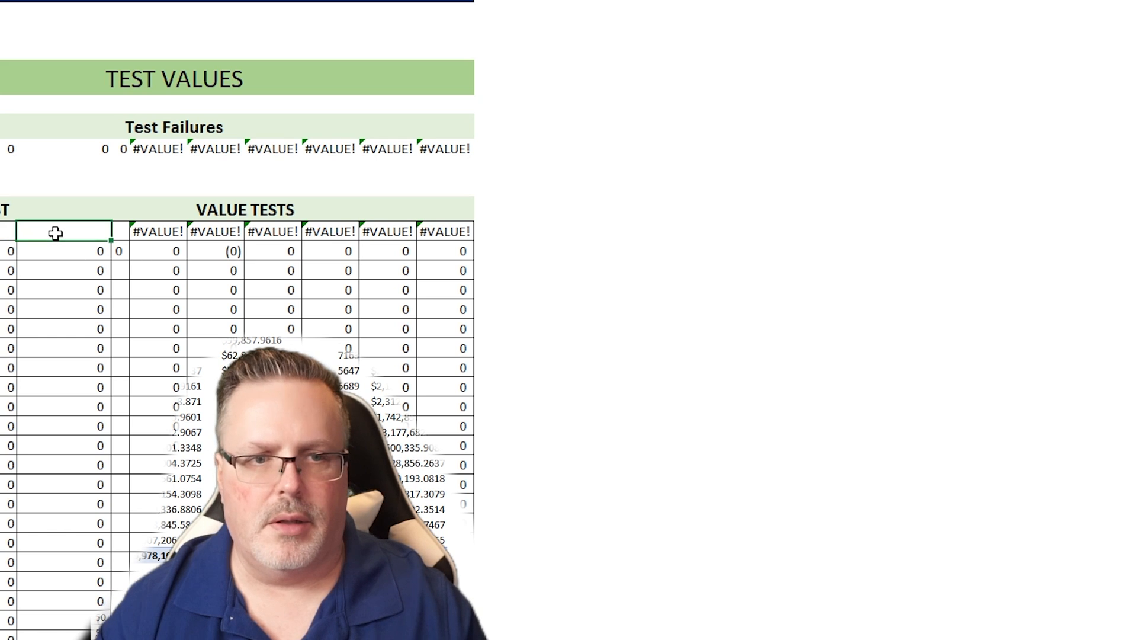
key(ctrl+v)
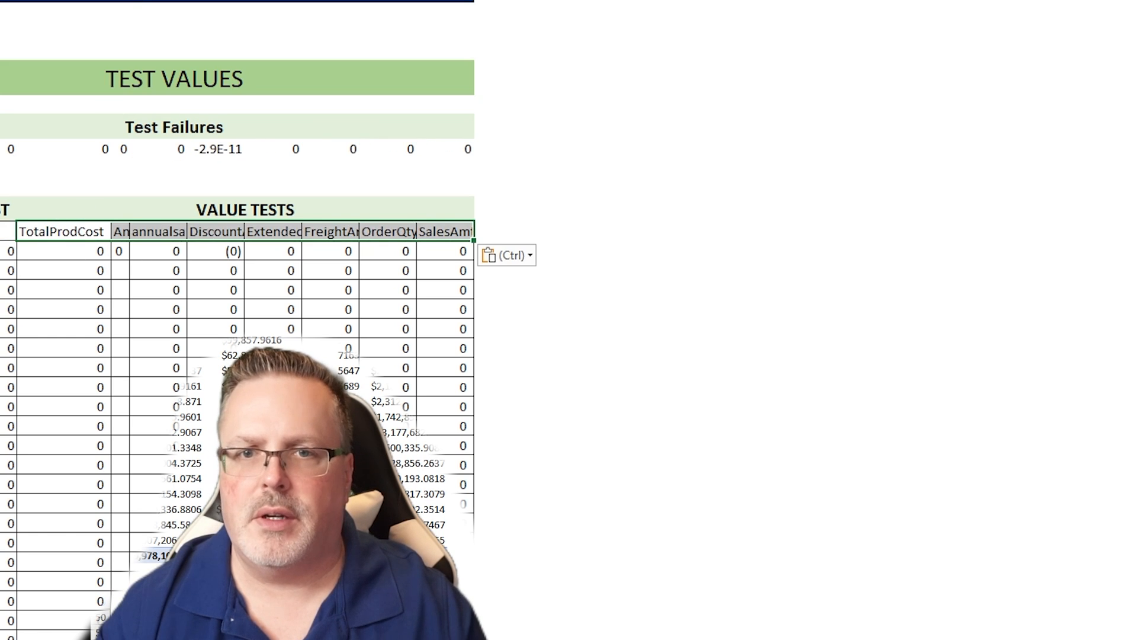
key(ctrl+space)
key(alt+h)
key(o)
key(i)
Set the W14 test to =ROUND(C14-M14,0) and fill it across row 14 through the SalesAmt column.
click(61, 251)
scroll(569, 355, left, 5)
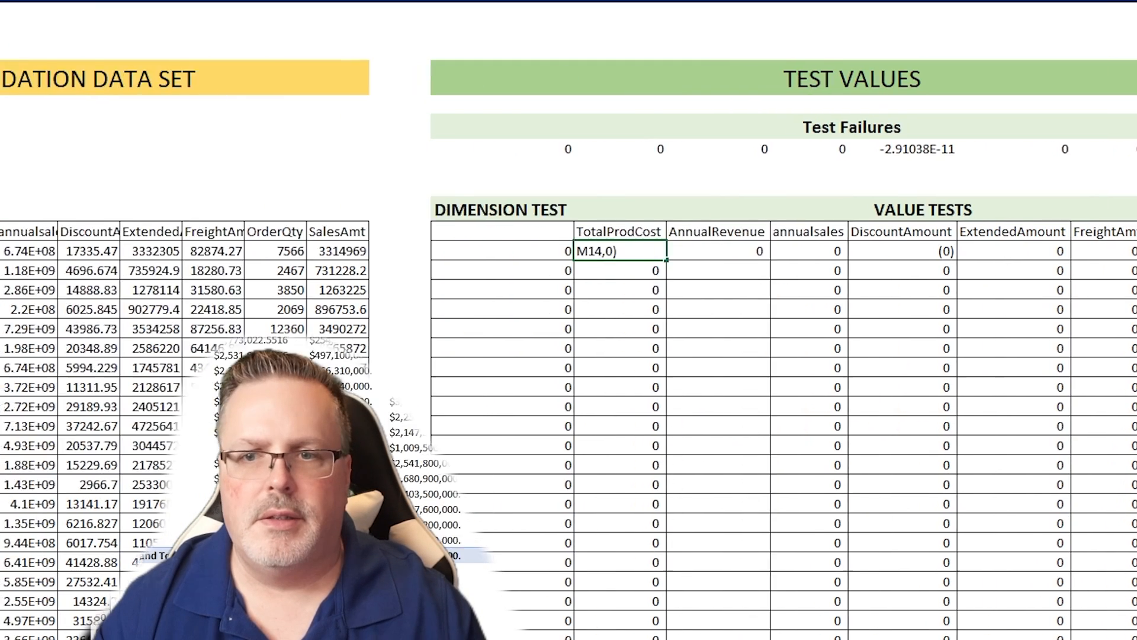
key(F2)
click(692, 268)
click(596, 249)
drag(648, 262, 1132, 271)
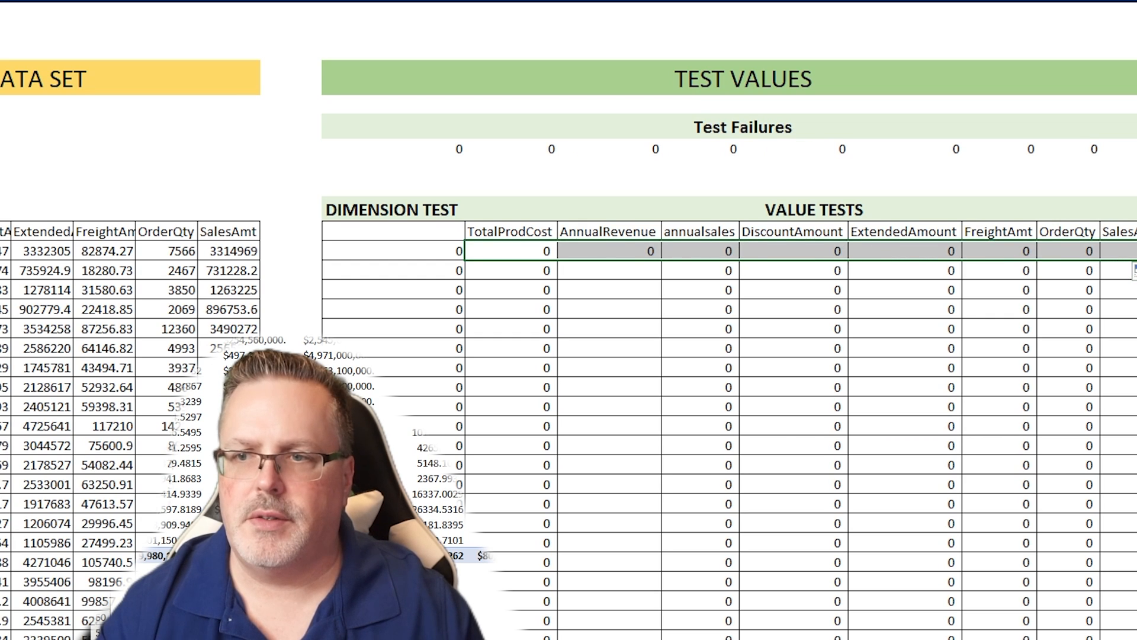
Fill the rounded row 14 tests down through all year rows and check the Test Failures totals.
drag(1133, 260, 1132, 494)
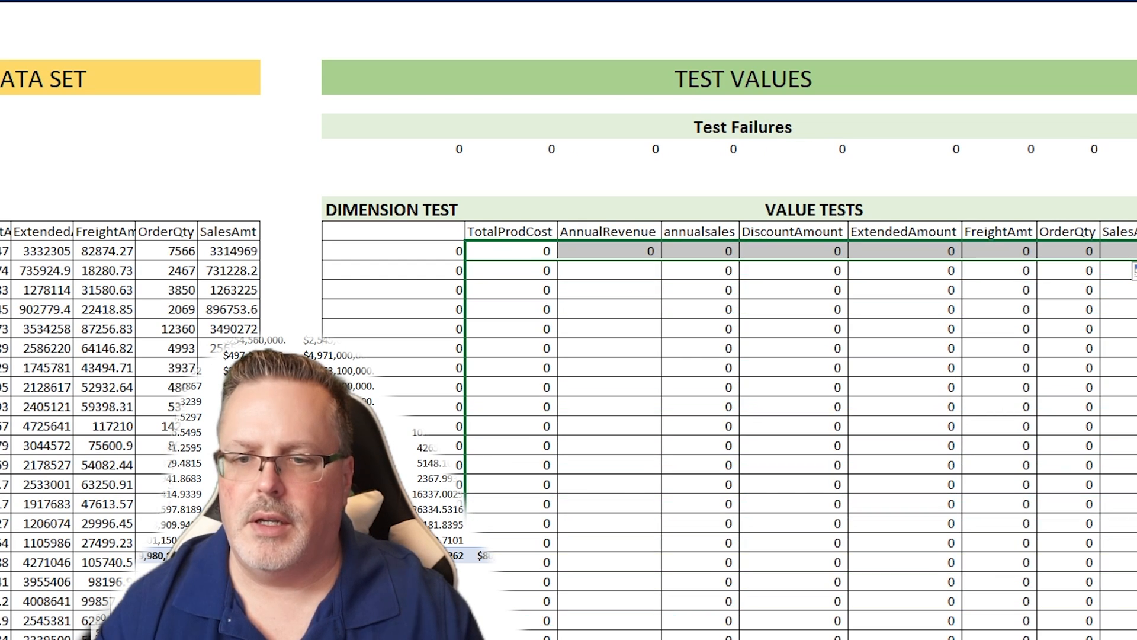
double_click(1132, 261)
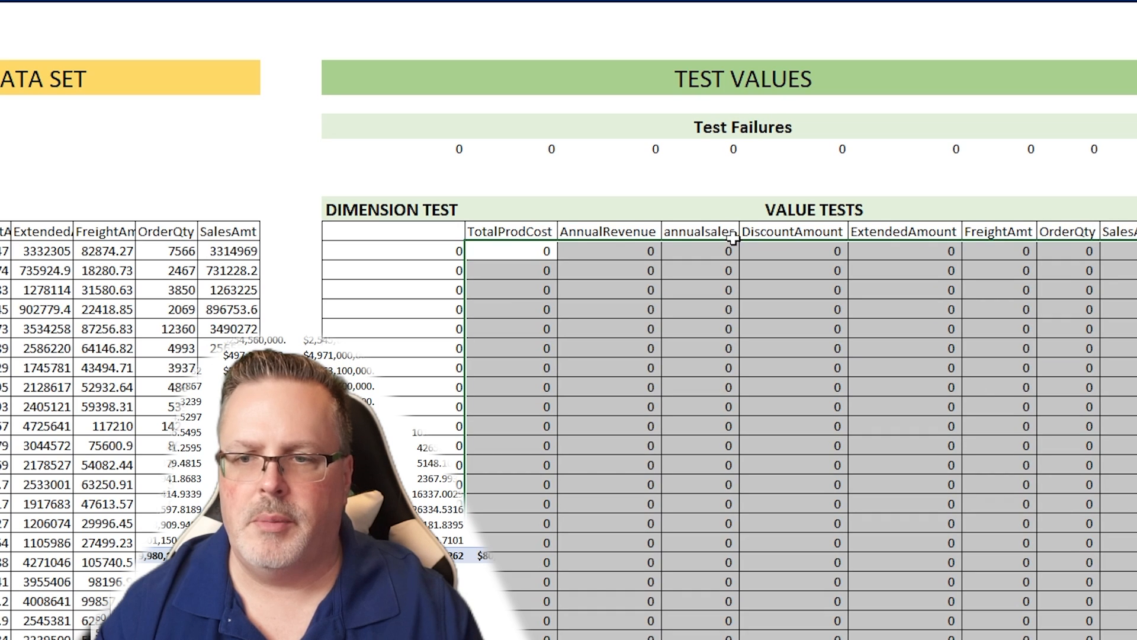
drag(482, 148, 1124, 154)
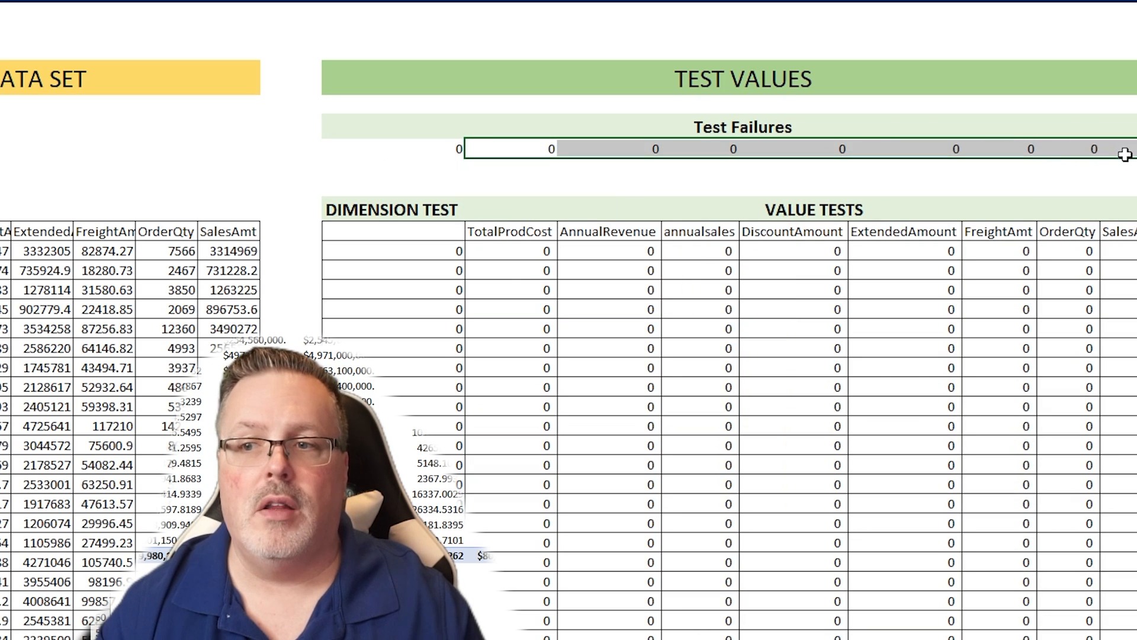
click(443, 151)
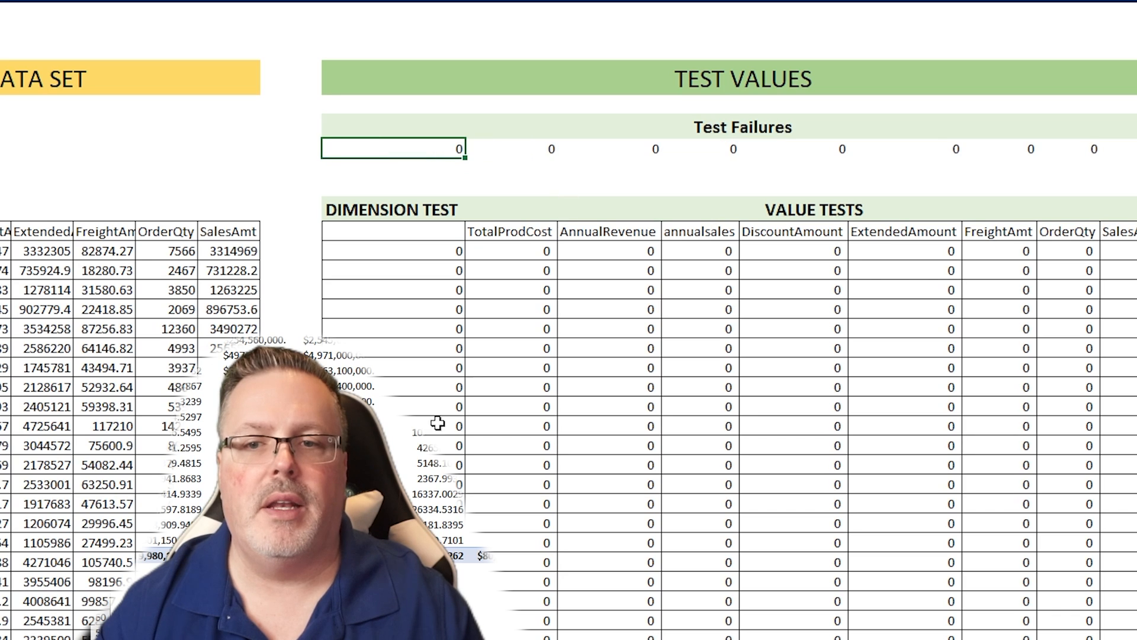
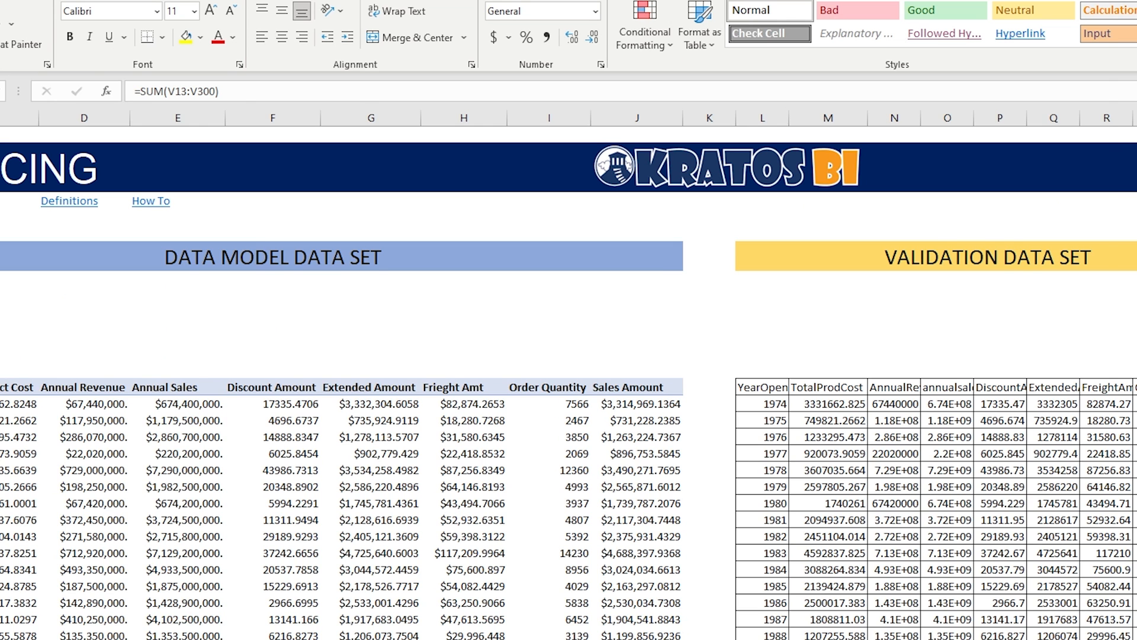
Switch to SQL Server Management Studio and copy the complete YearOpened query text.
click(255, 638)
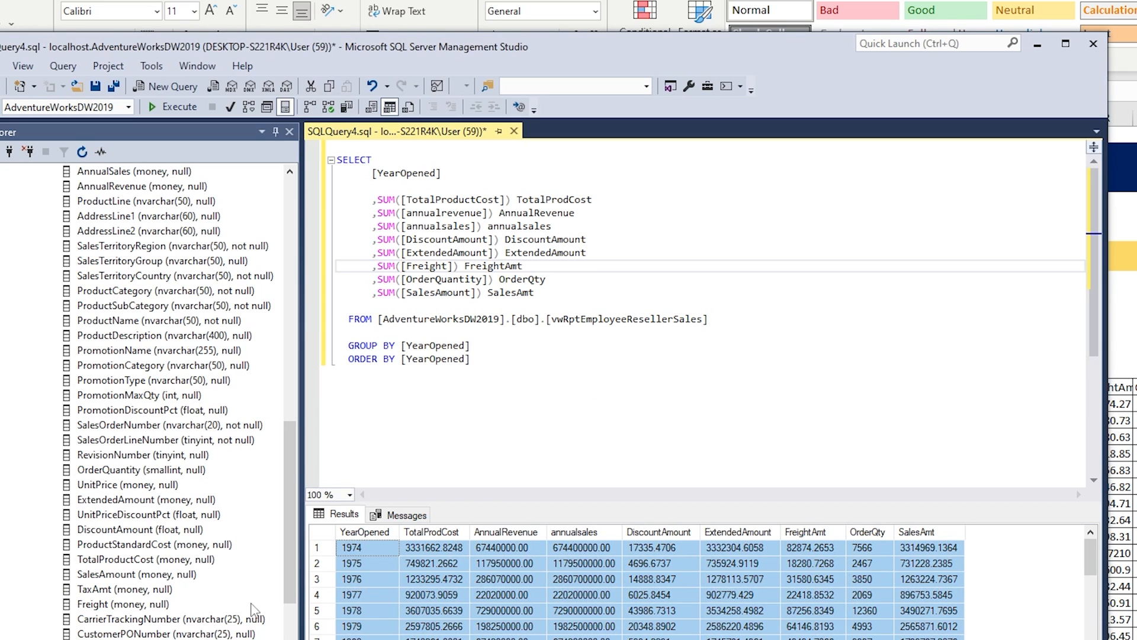
drag(528, 378, 257, 146)
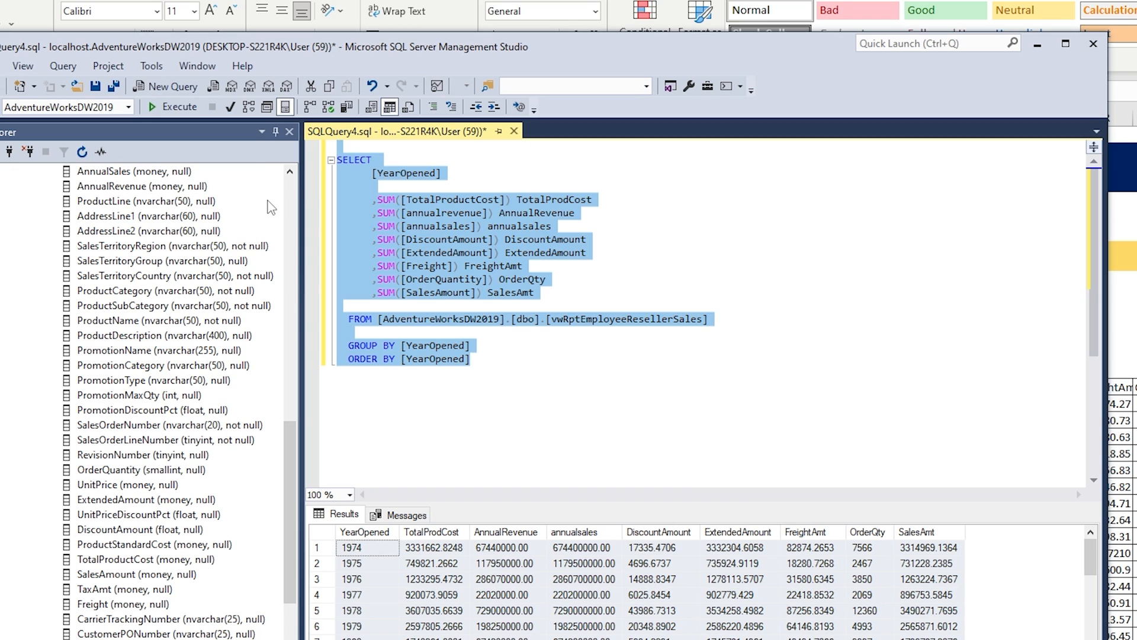
key(ctrl+c)
Return to Excel and paste the copied SQL query into the Query box at E16 of the Queries sheet.
click(451, 567)
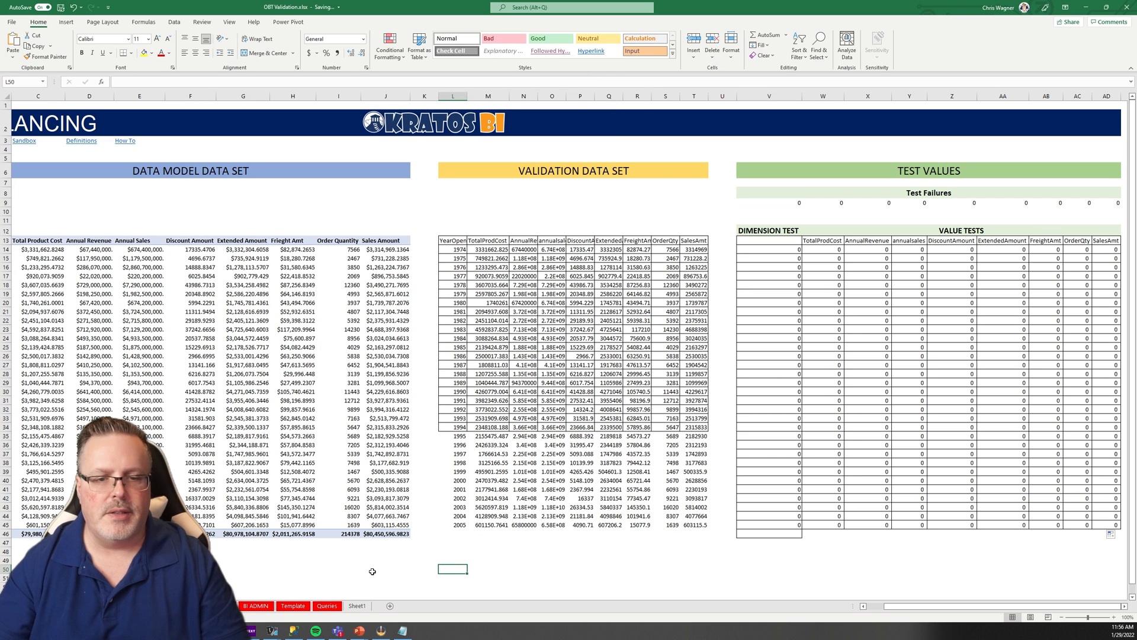
click(90, 569)
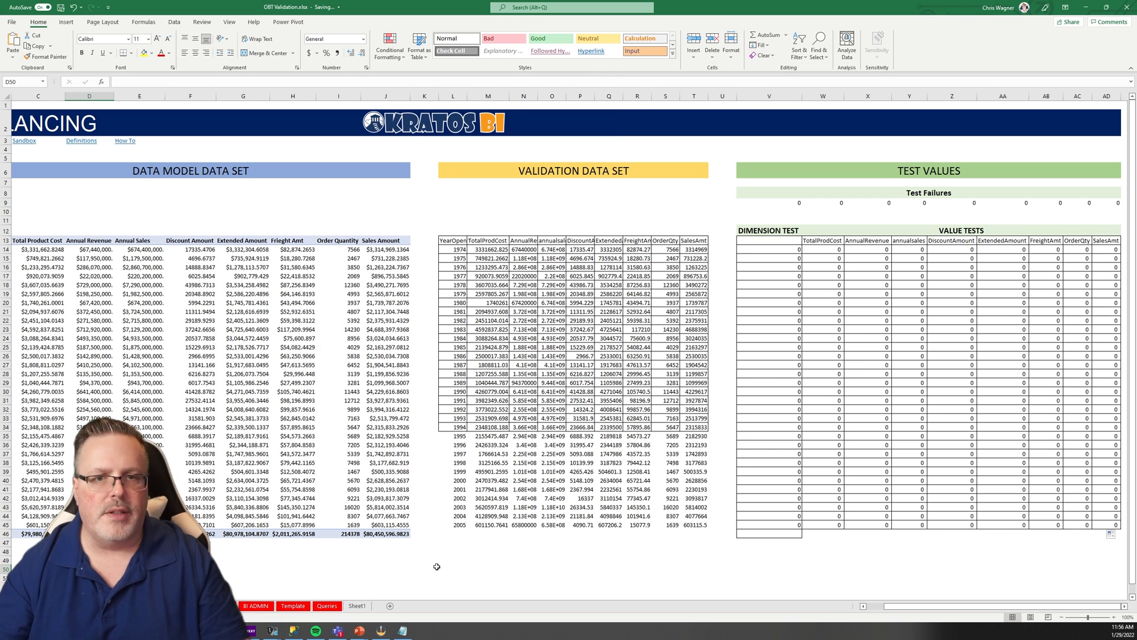
scroll(426, 568, down, 5)
click(88, 506)
click(56, 498)
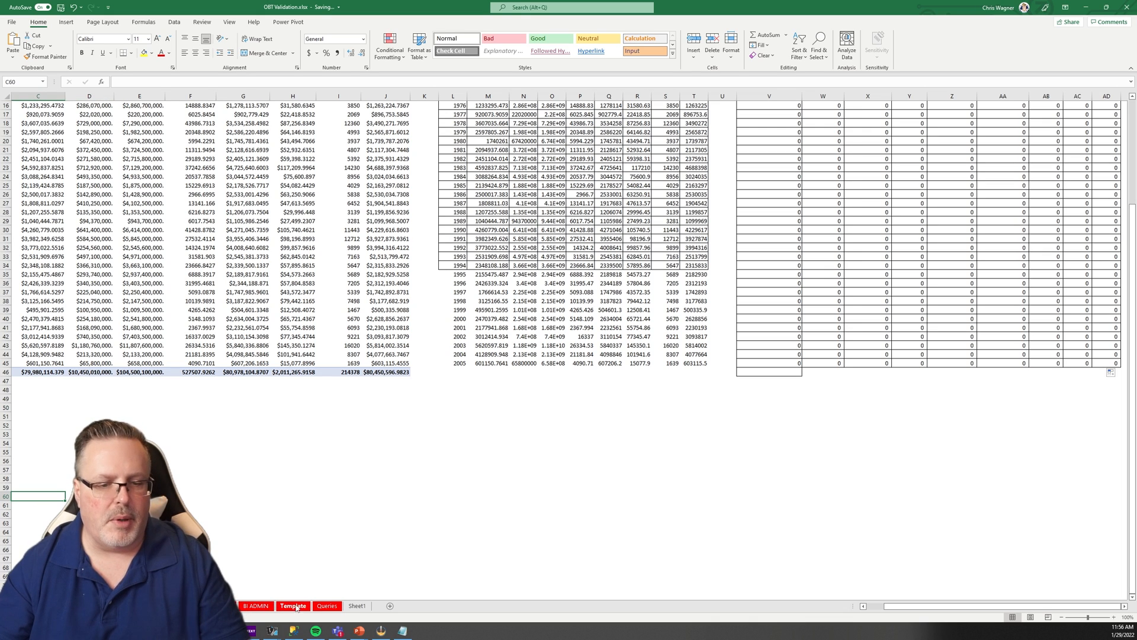
click(327, 606)
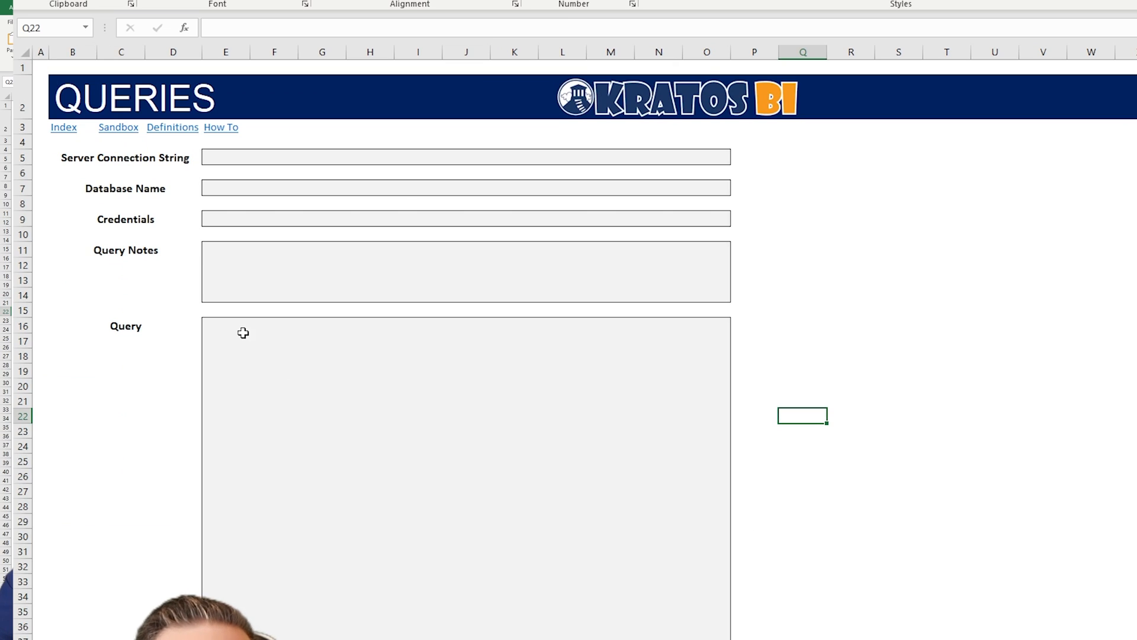
click(240, 333)
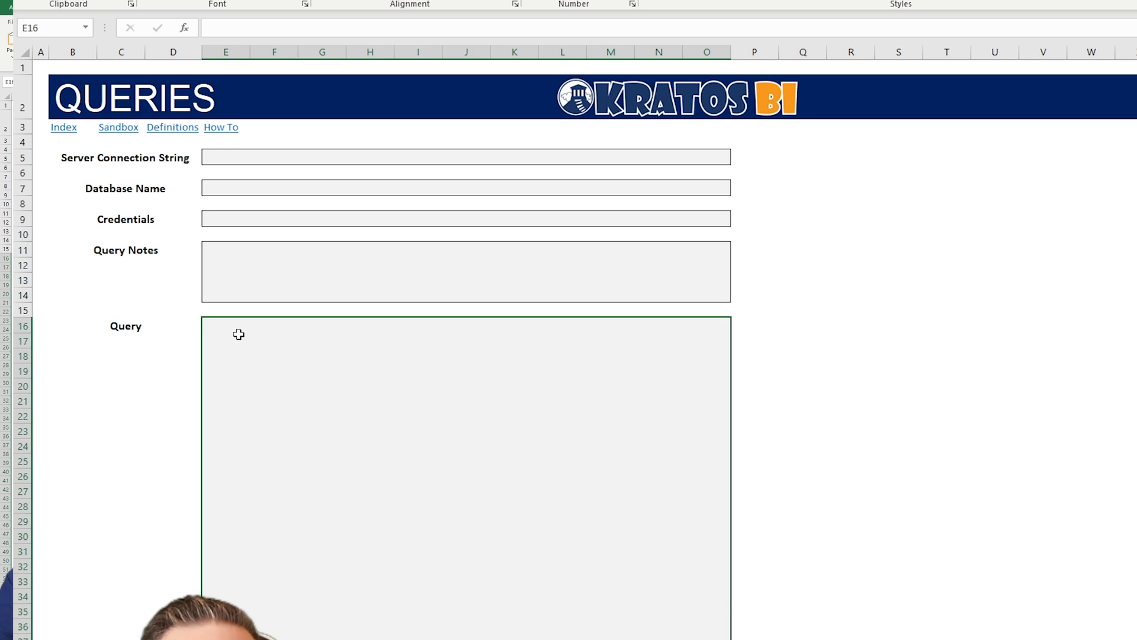
click(374, 31)
key(ctrl+v)
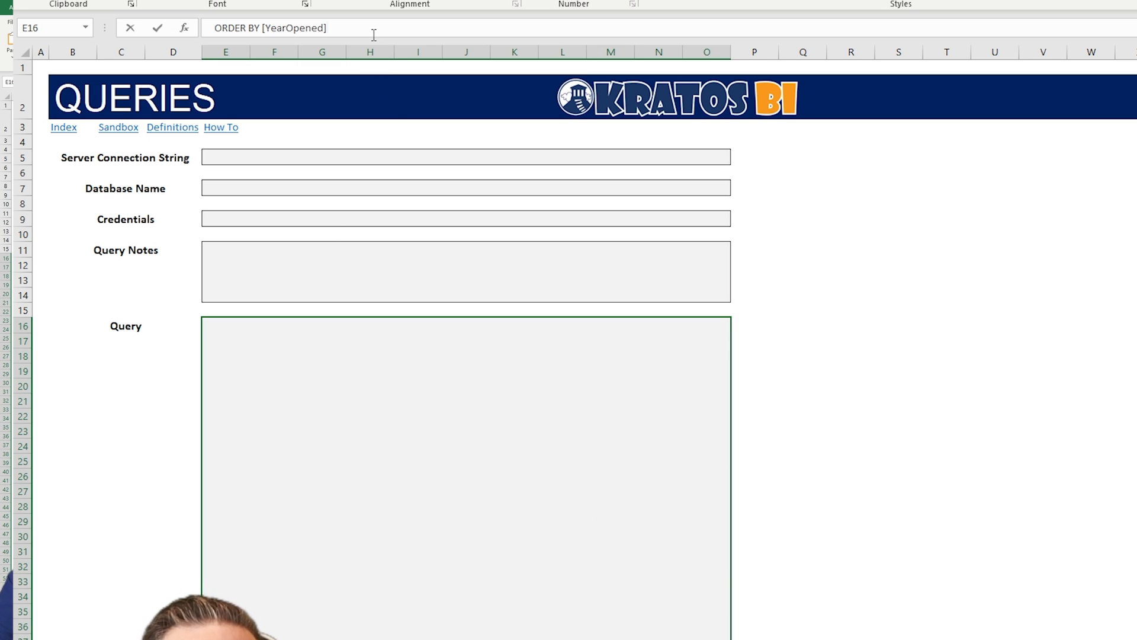
key(Return)
scroll(461, 512, up, 2)
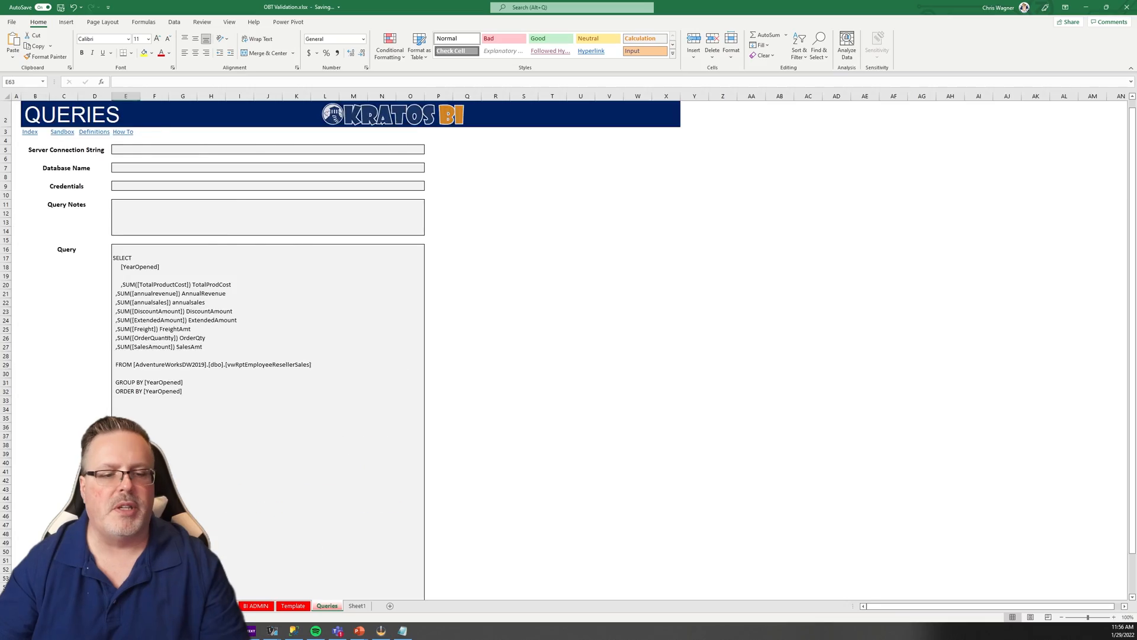
Go back to the Balancing Year sheet and create a copy of it before the Updates sheet.
key(ctrl+Page_Up)
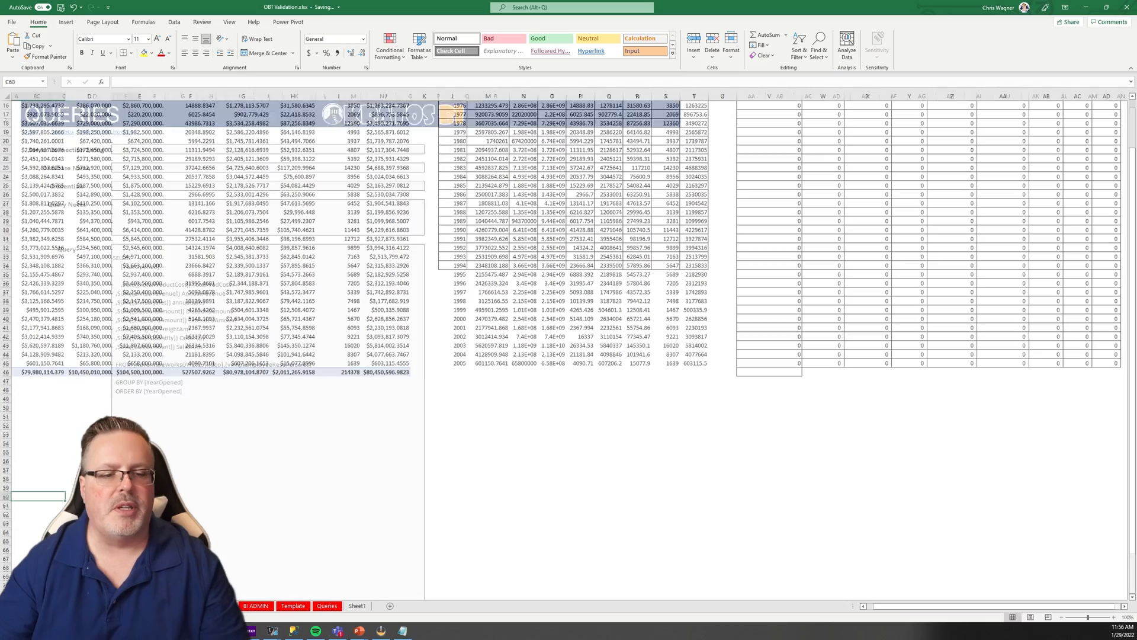
scroll(256, 470, up, 5)
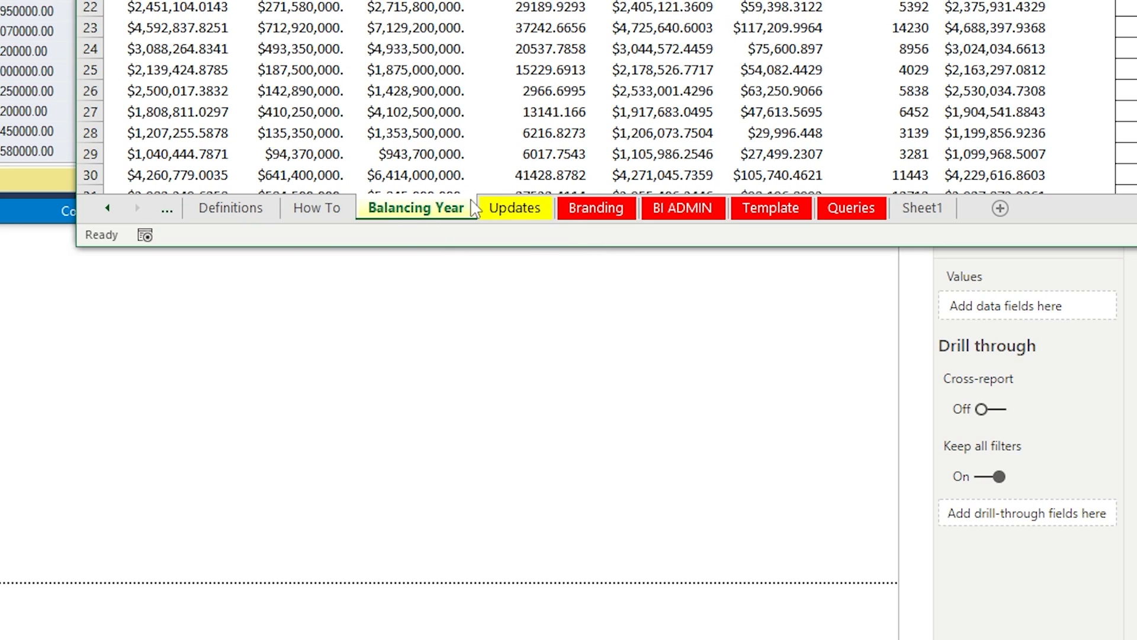
right_click(444, 207)
click(508, 306)
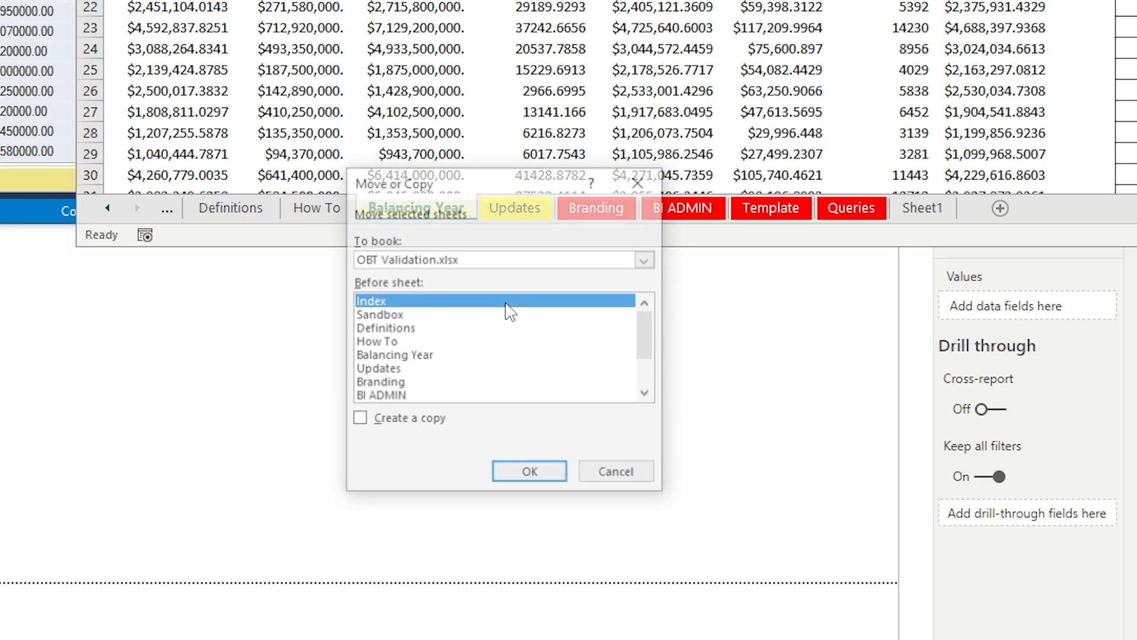
click(417, 422)
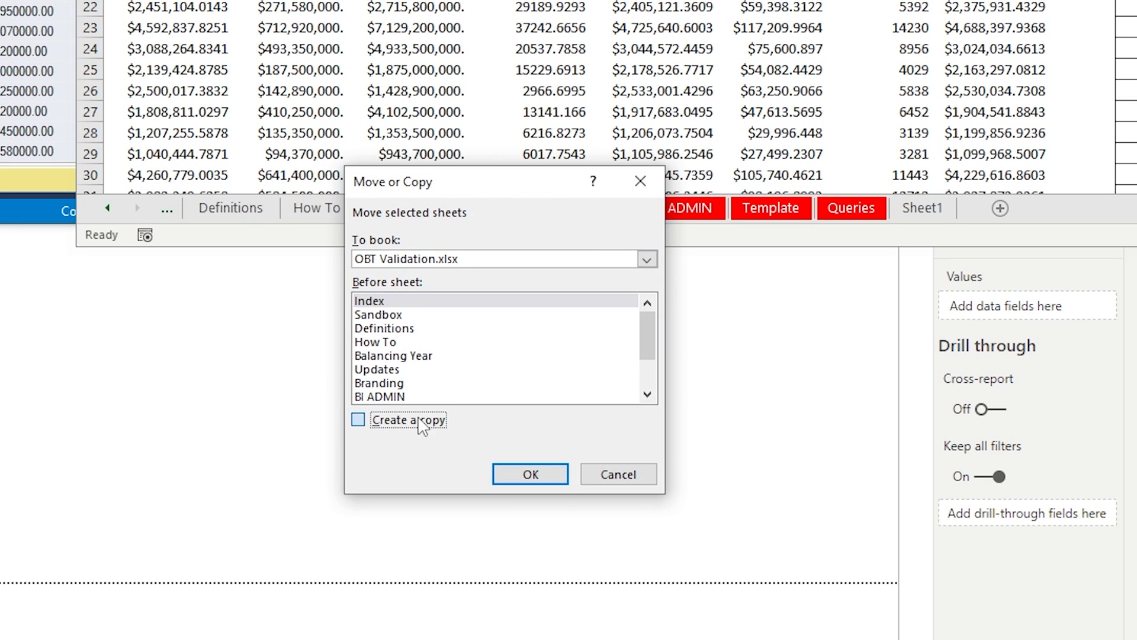
click(388, 369)
click(561, 482)
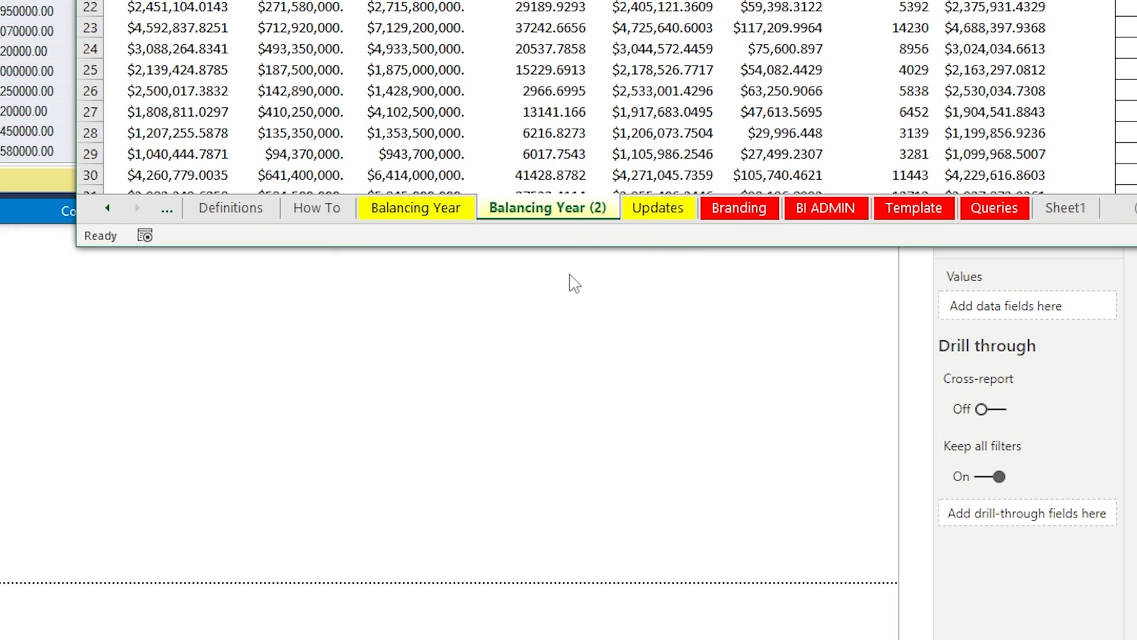
Rename the copied sheet as Balancing Year SQL.
double_click(550, 209)
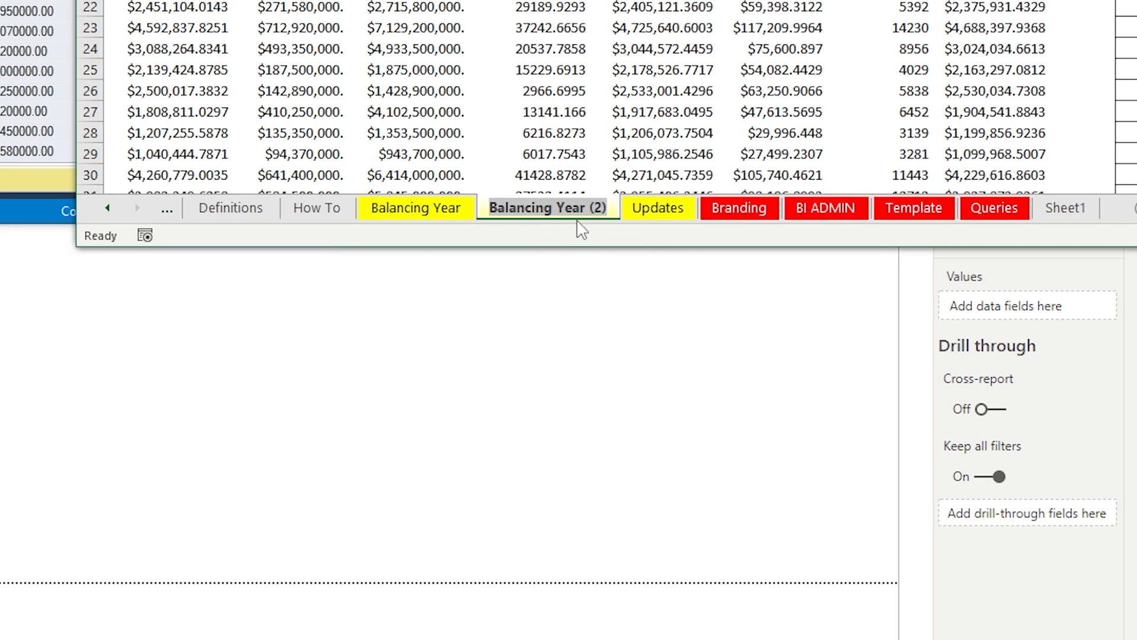
key(Return)
drag(591, 212, 621, 217)
text(SQL)
key(Return)
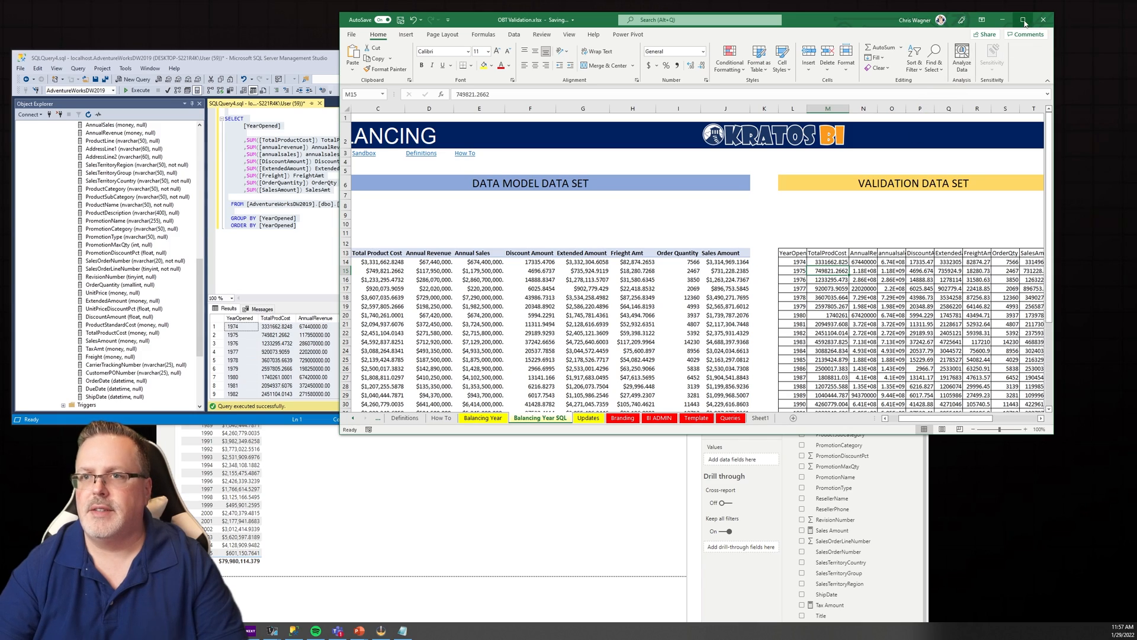
Maximize the workbook and clear the whole validation data set from L13 down on the Balancing Year SQL sheet.
click(955, 8)
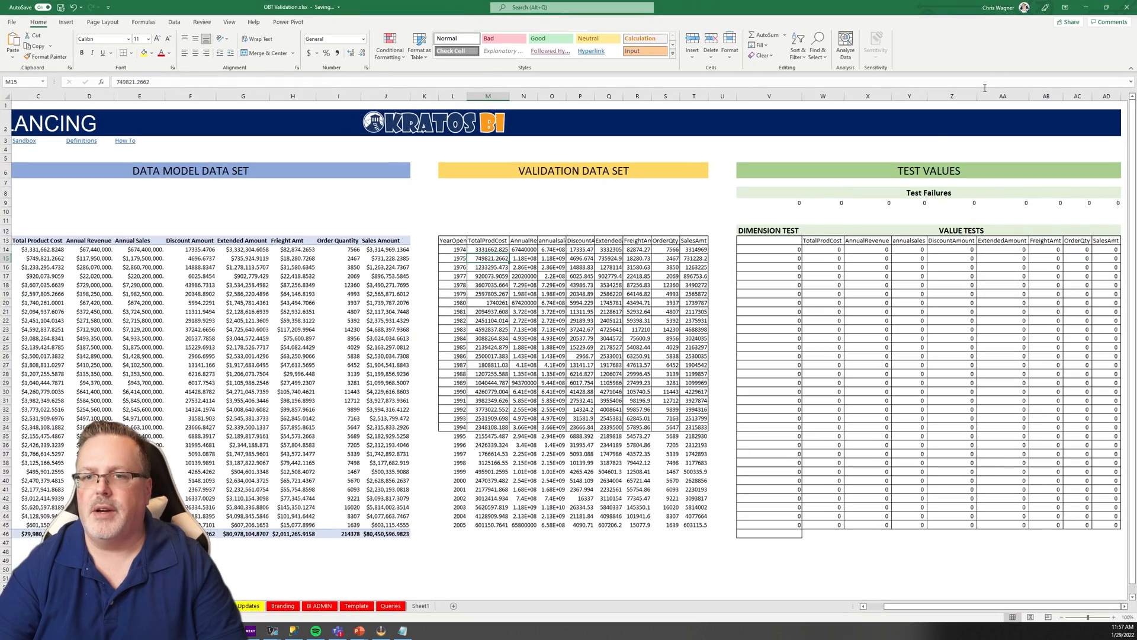
drag(453, 240, 689, 525)
key(Delete)
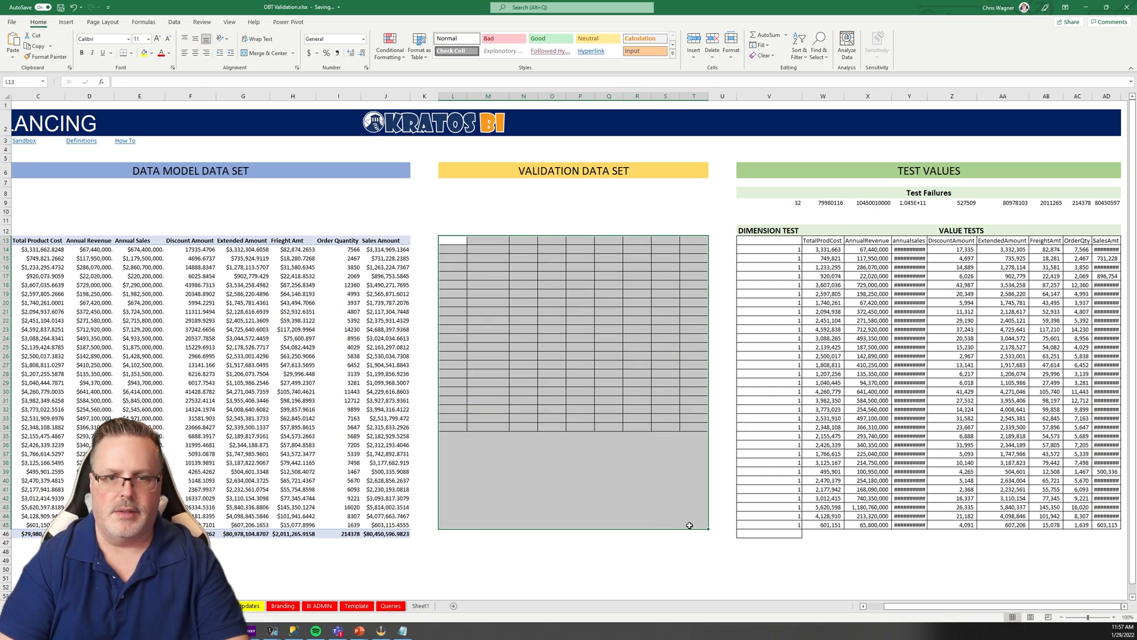
From cell L14 of the cleared validation area, start a SQL Server database import with localhost as the server.
click(580, 301)
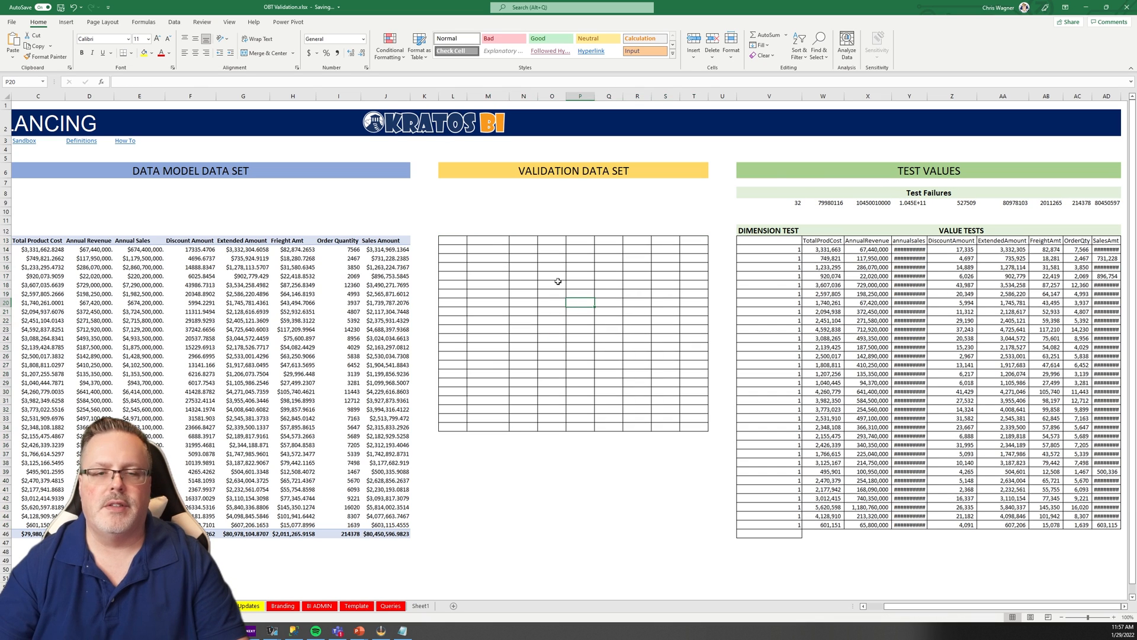
click(462, 249)
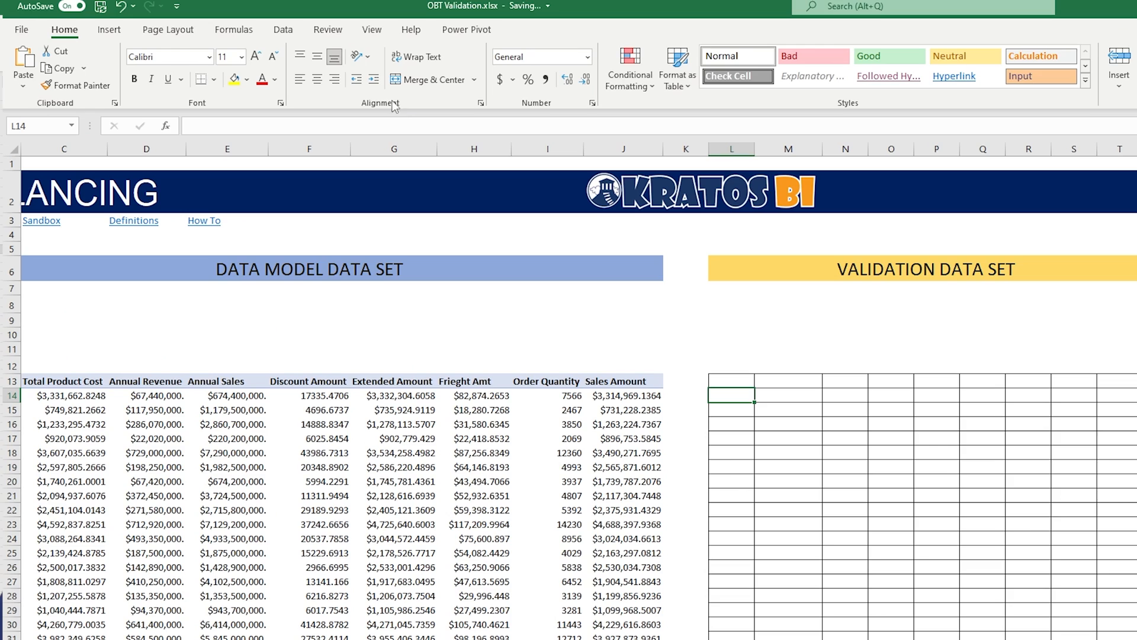
click(276, 34)
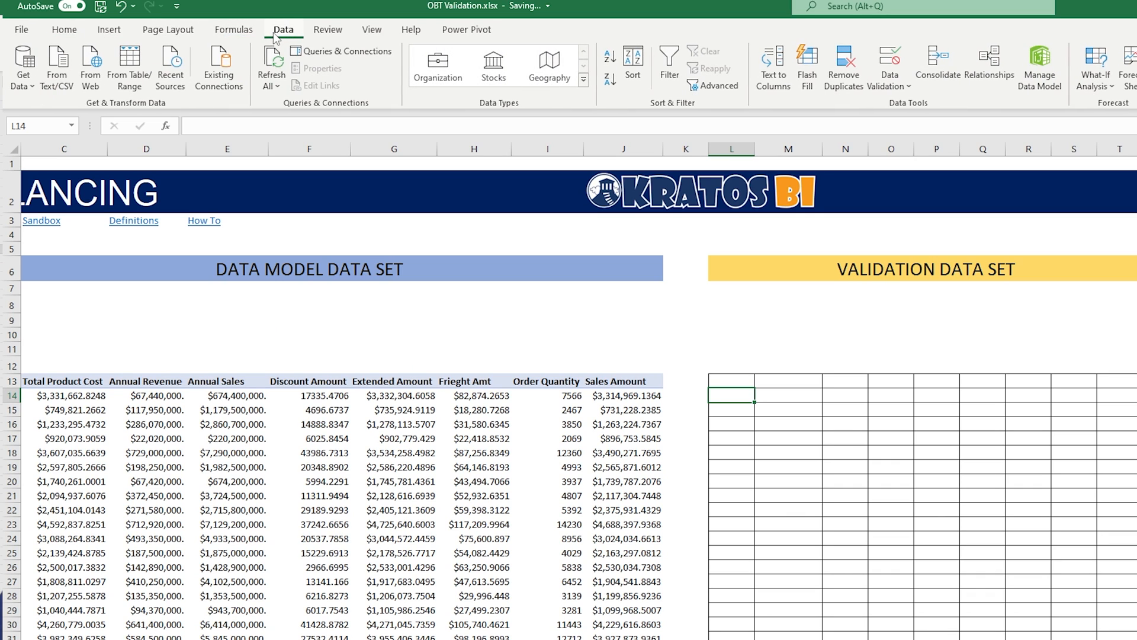
click(25, 70)
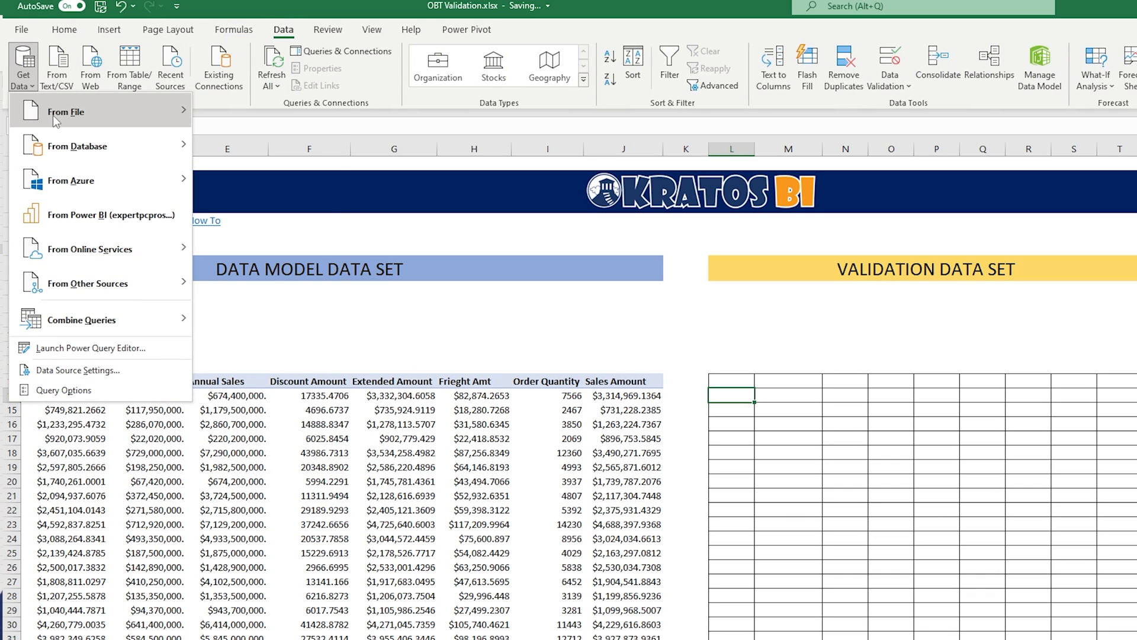
mouse_move(88, 146)
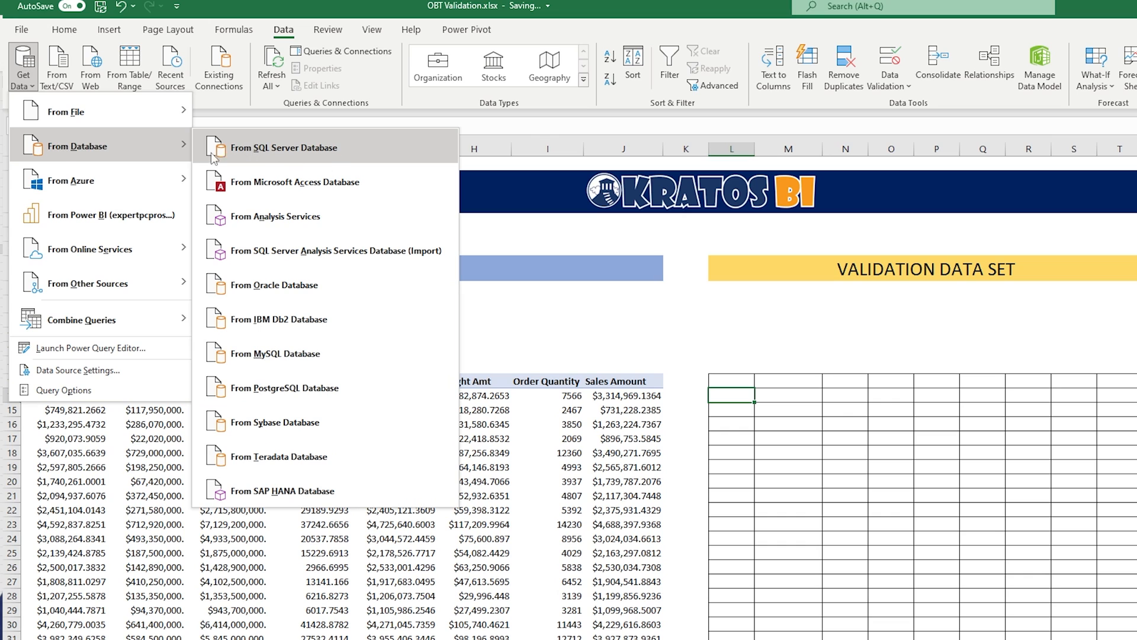
click(311, 154)
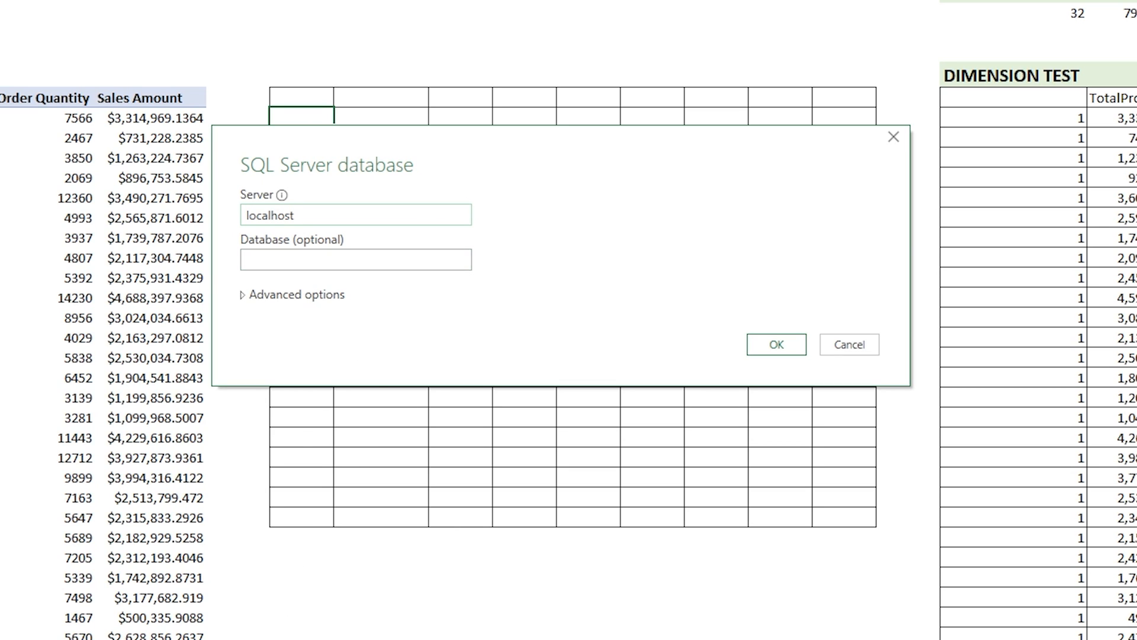
click(354, 256)
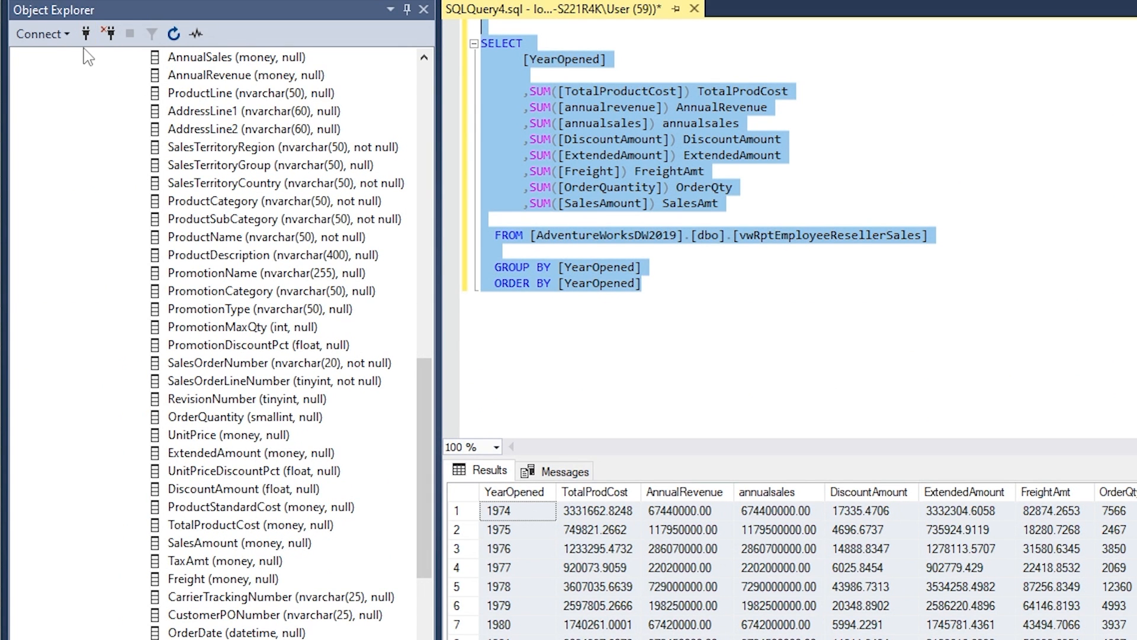
Switch to SQL Server Management Studio and look up the server name in the Connect to Server dialog.
click(67, 48)
click(67, 34)
click(69, 50)
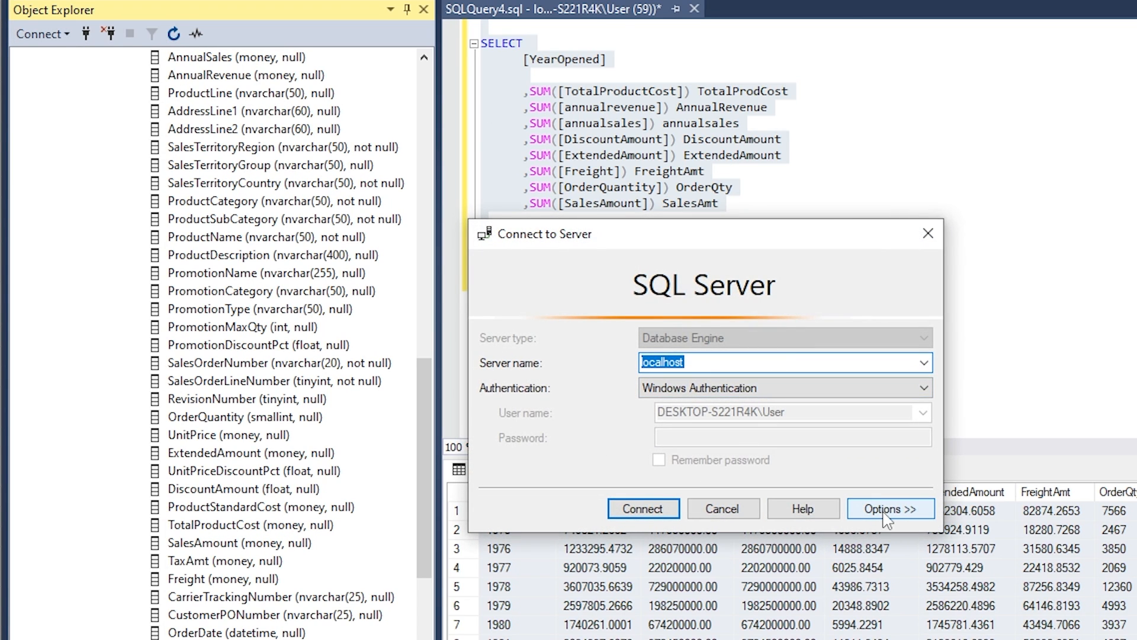
key(Return)
Copy the database name AdventureWorksDW2019 from Object Explorer and paste it as the database of the Excel import.
scroll(376, 300, up, 15)
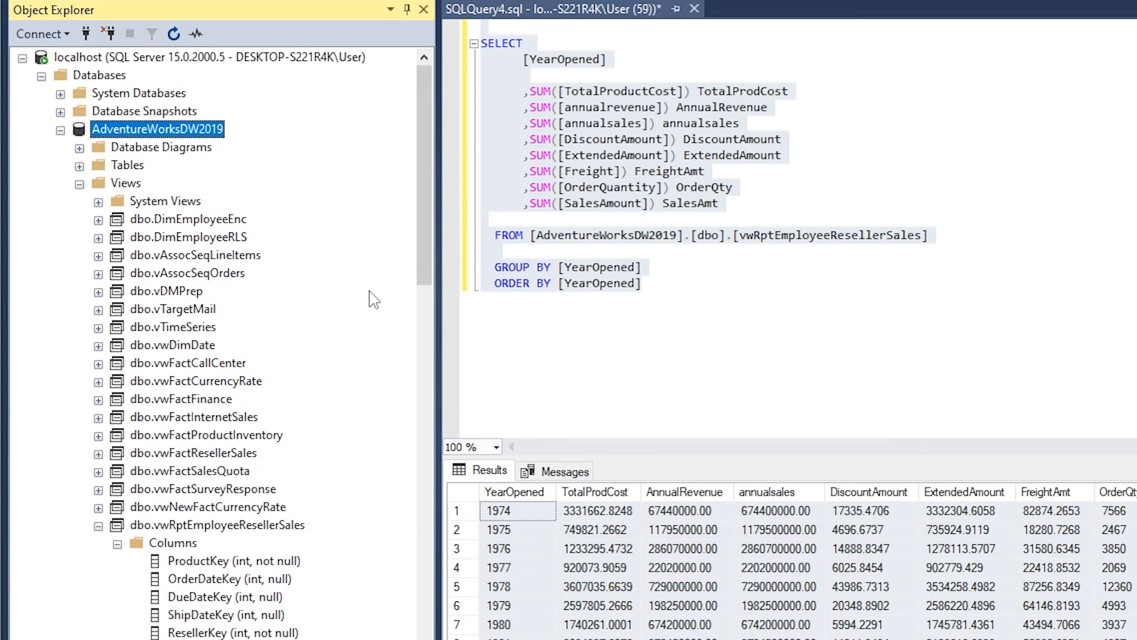
click(171, 130)
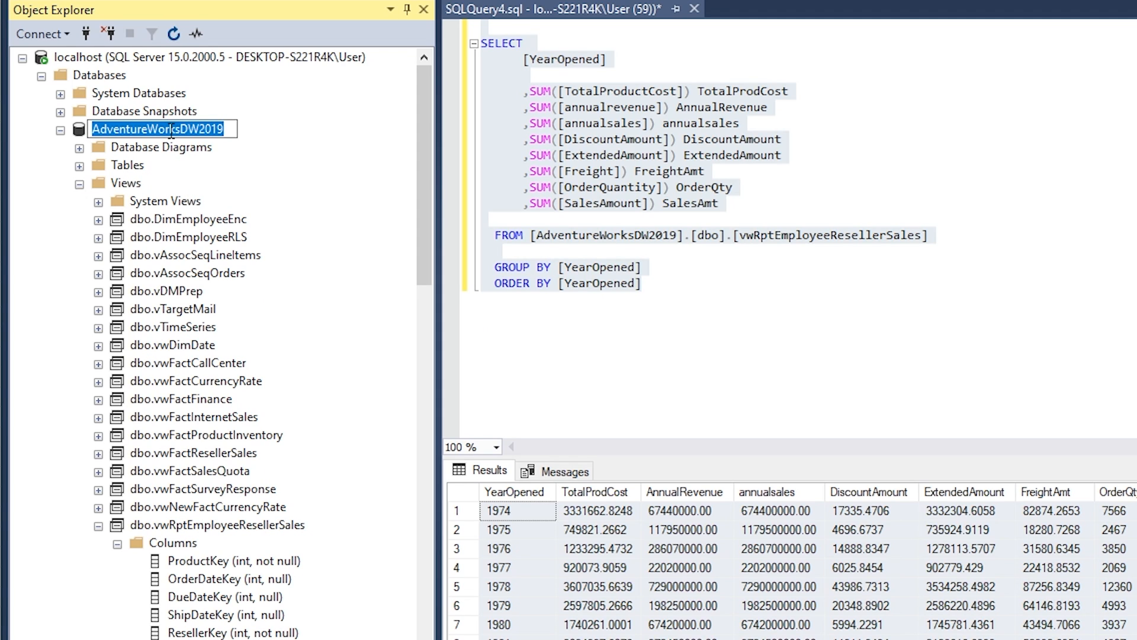
key(ctrl+c)
key(alt+Tab)
click(446, 256)
key(ctrl+v)
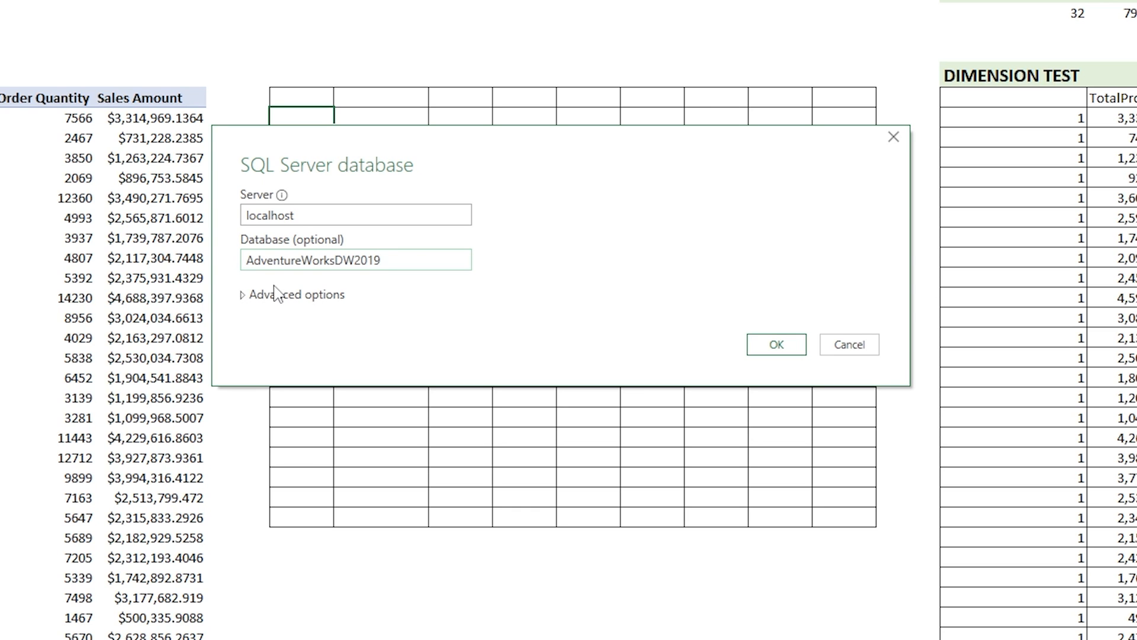
Copy the whole yearly totals query from SQL Server Management Studio into the import's SQL statement and submit the connection settings.
key(alt+Tab)
drag(279, 328, 43, 83)
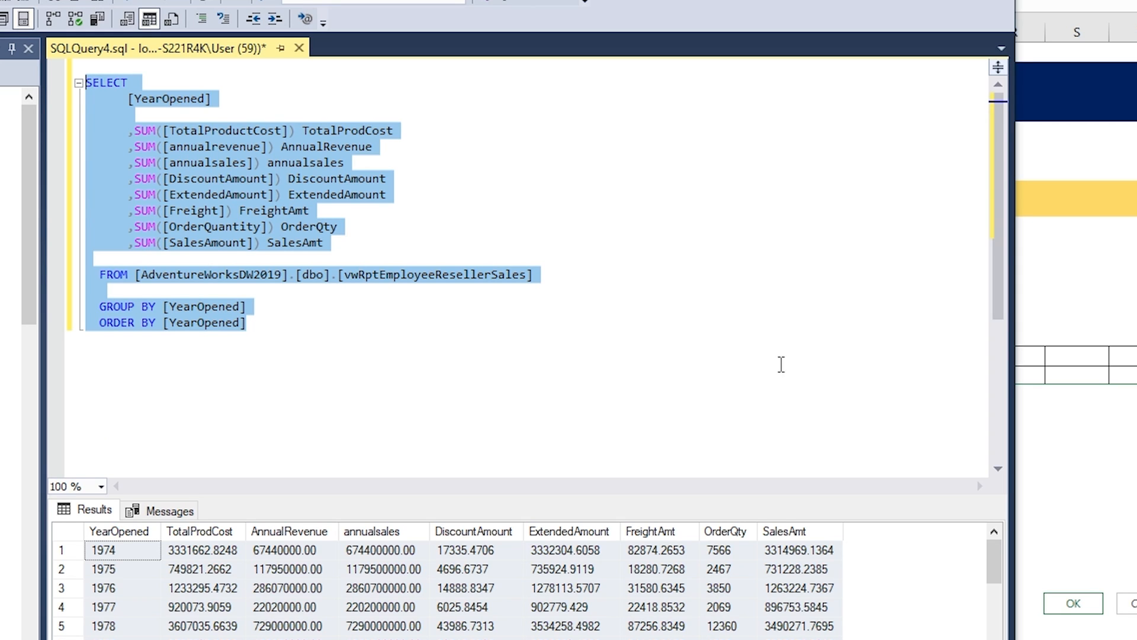
click(1114, 474)
click(589, 527)
click(596, 625)
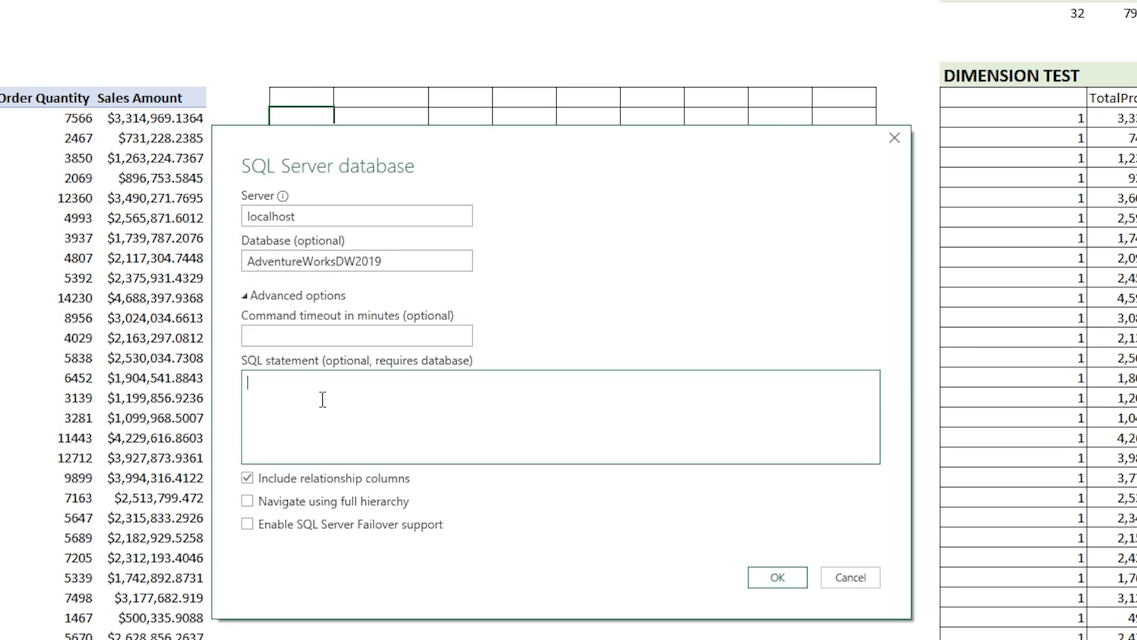
key(ctrl+v)
click(782, 577)
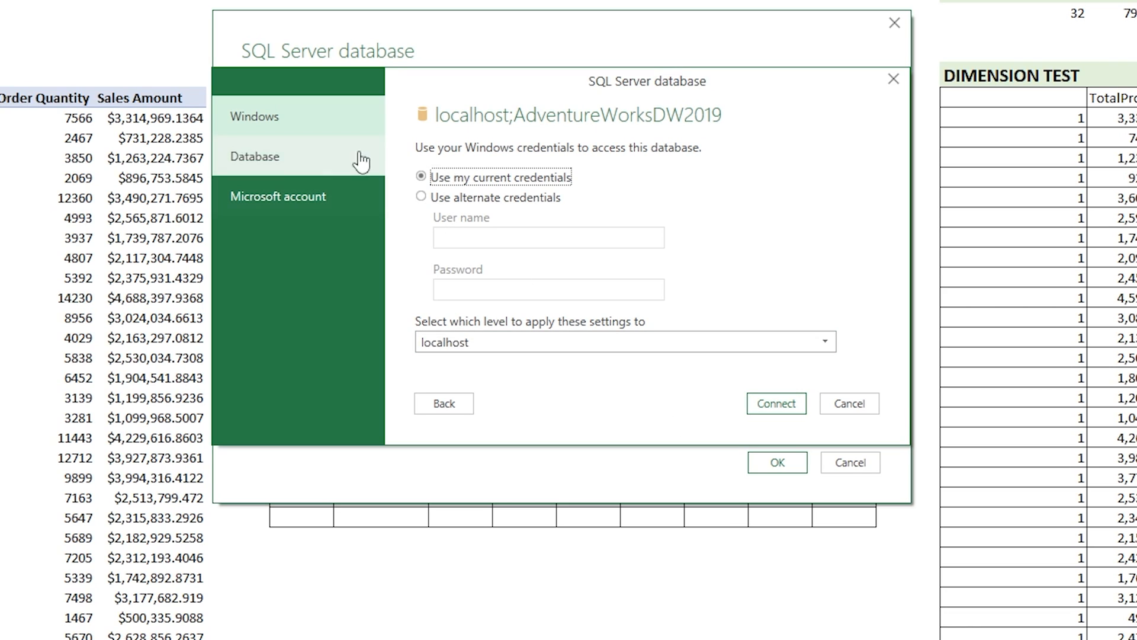
Connect to the database with the current Windows credentials and accept an unencrypted connection.
click(791, 410)
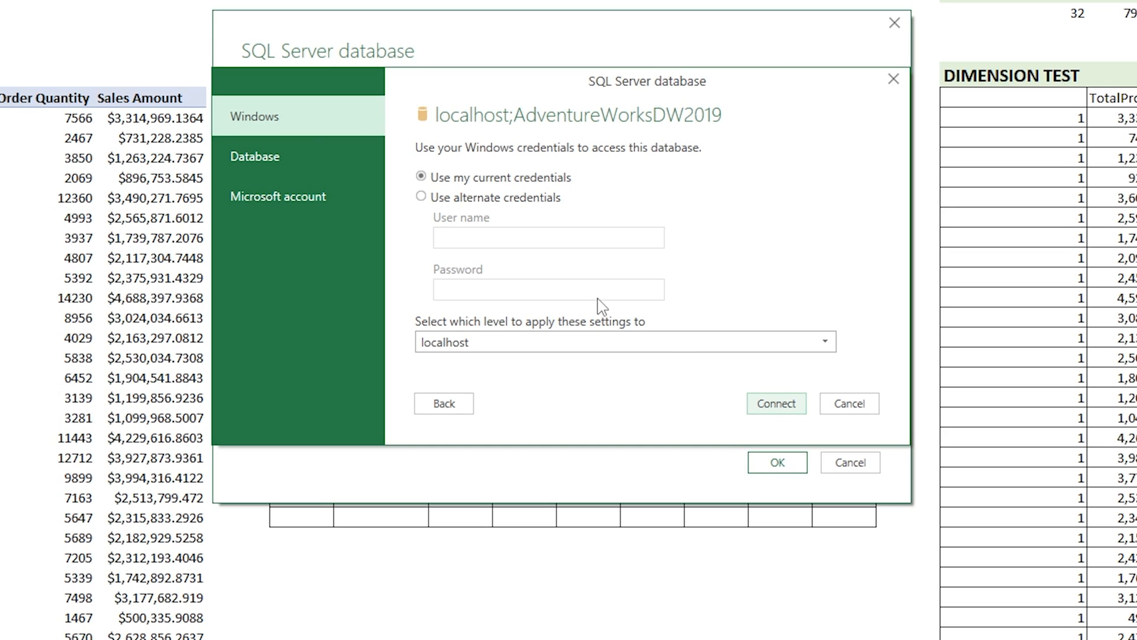
click(782, 402)
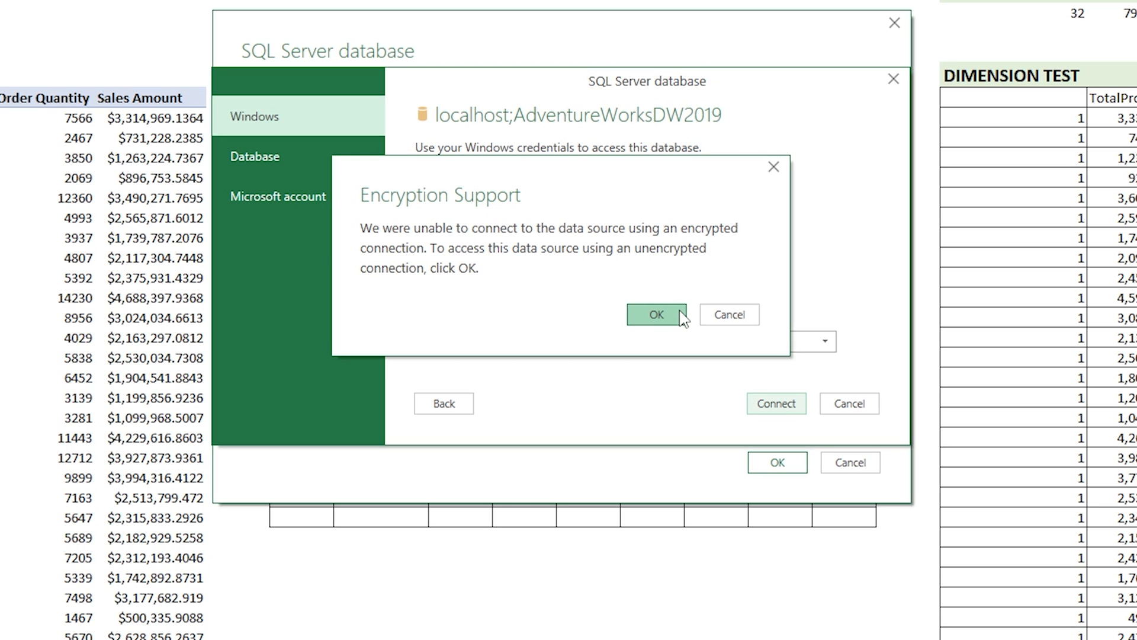
click(656, 314)
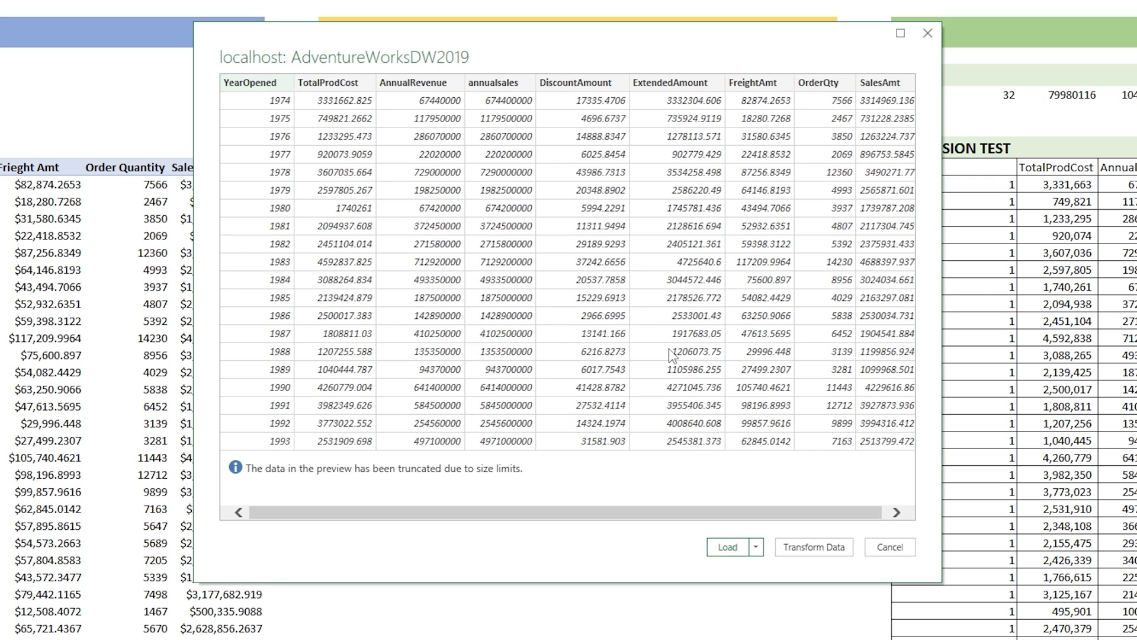
Load the query result as a table into the existing Balancing Year SQL worksheet at cell L13.
drag(344, 507, 400, 504)
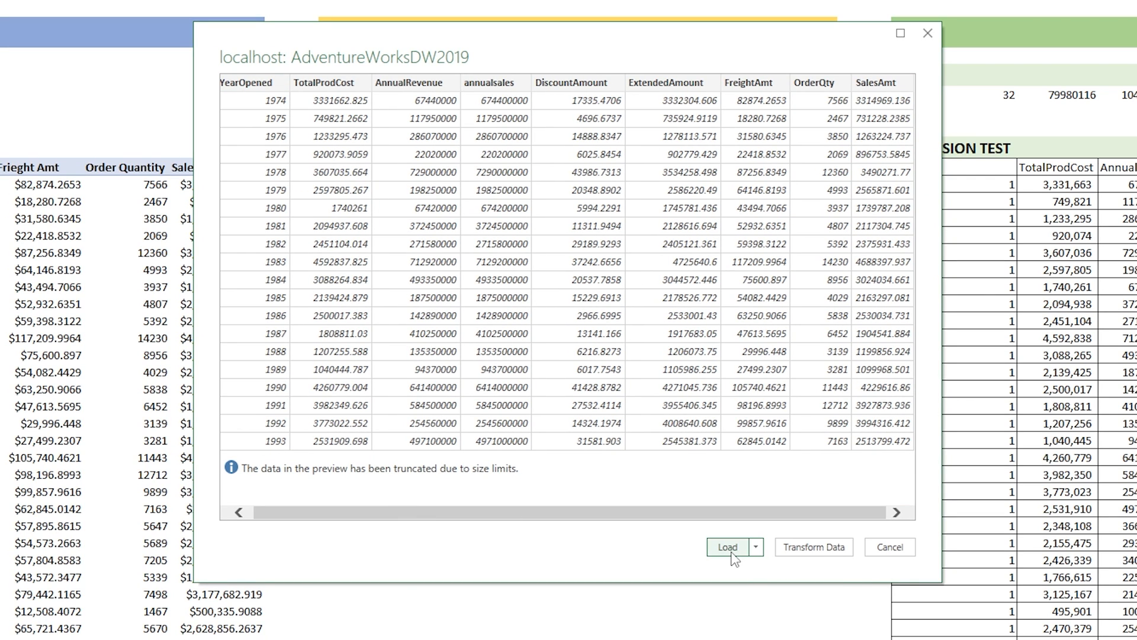
click(755, 546)
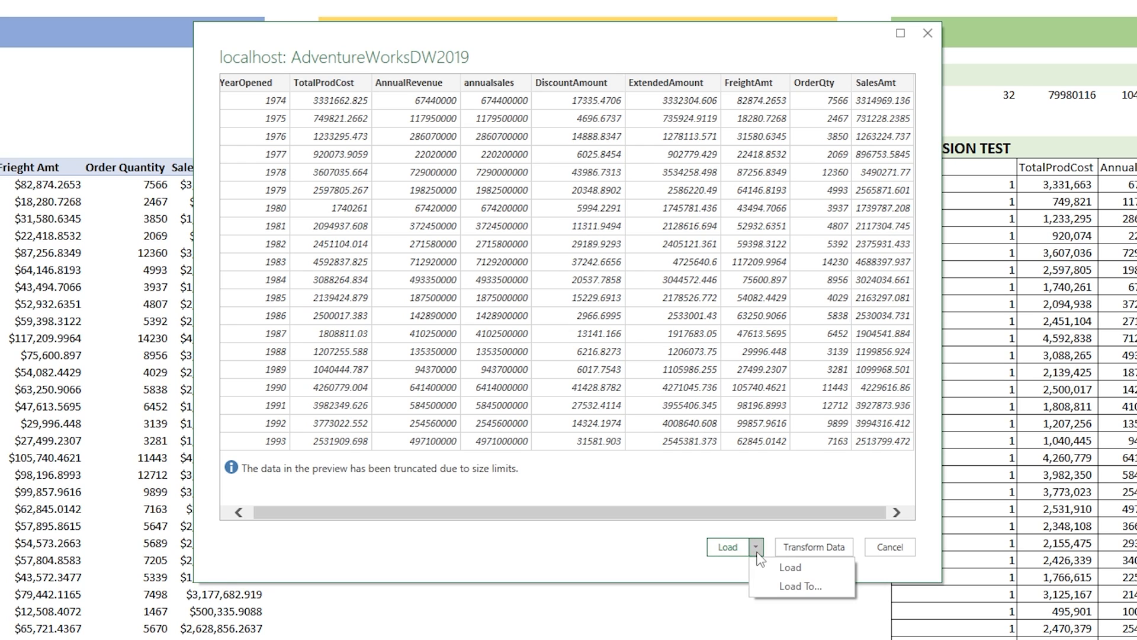
click(792, 586)
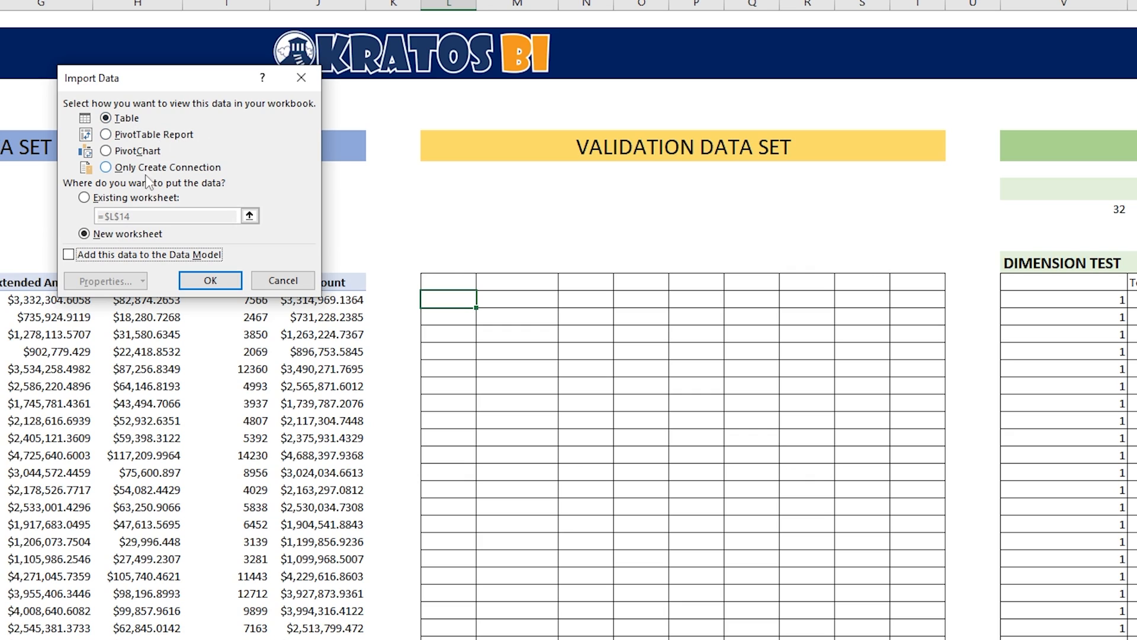
click(128, 199)
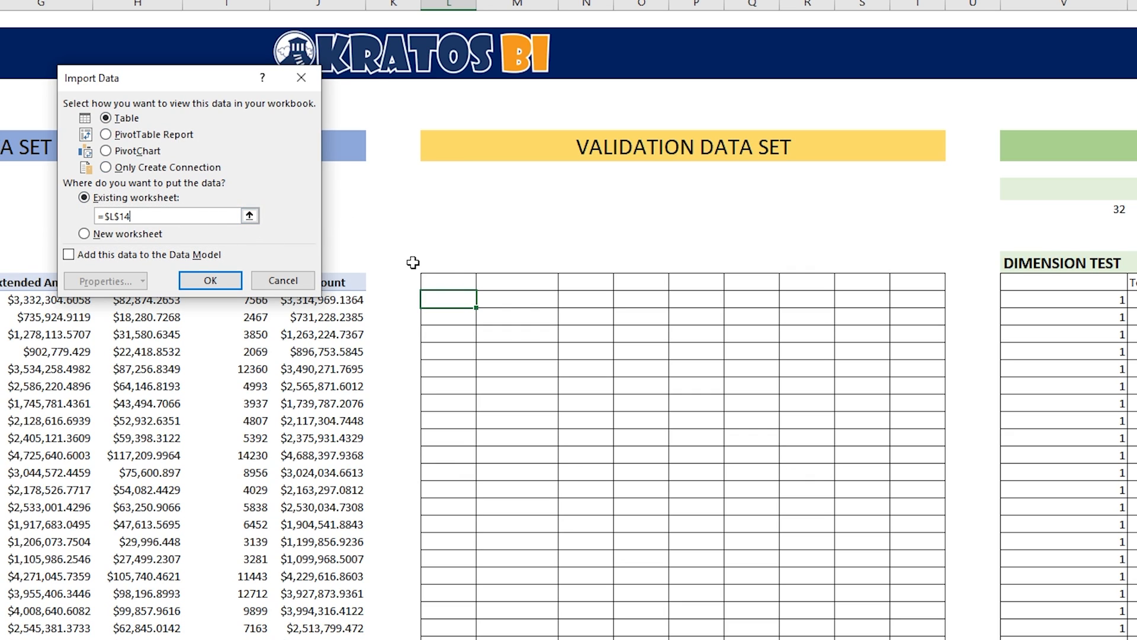
click(448, 281)
drag(448, 282, 450, 291)
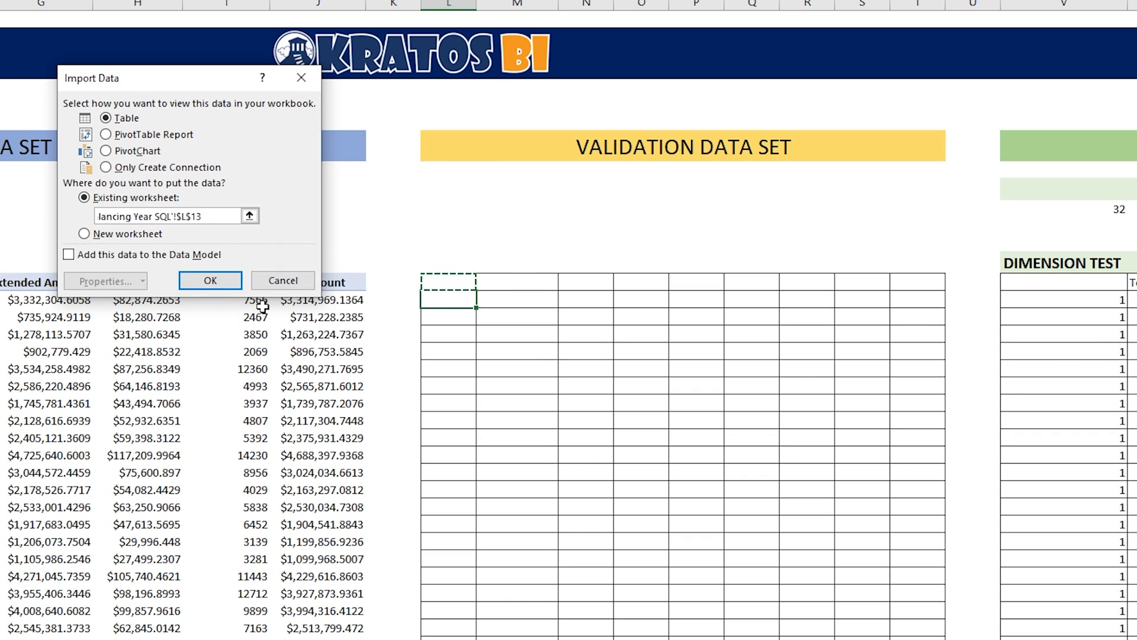
click(210, 281)
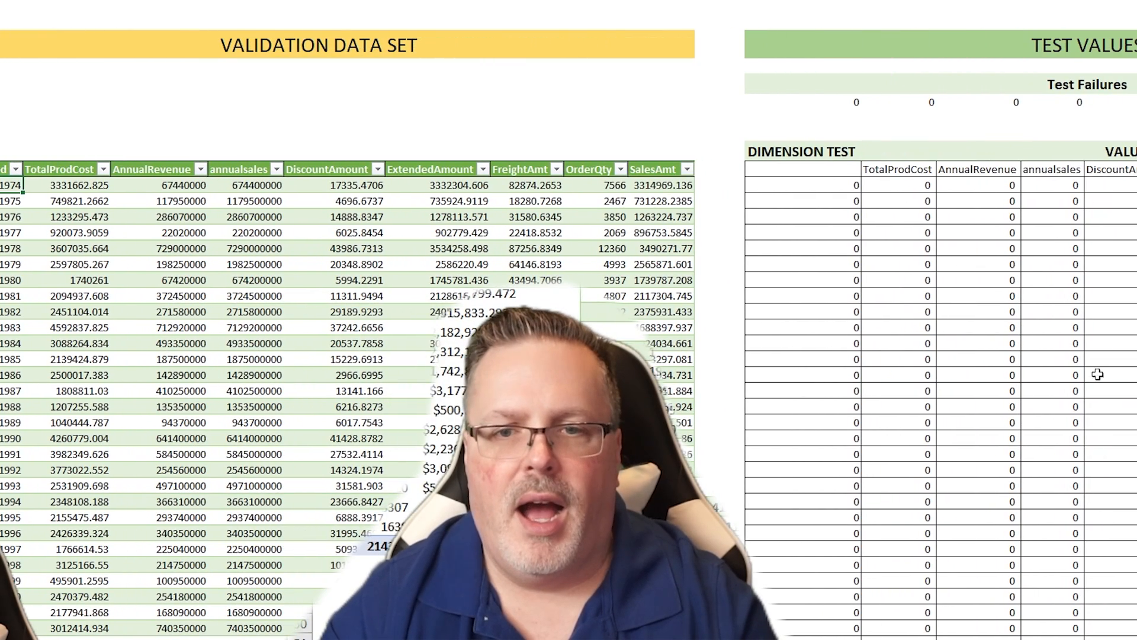
Examine the dimension test formula in V14 and go down the dimension test results row by row.
click(836, 185)
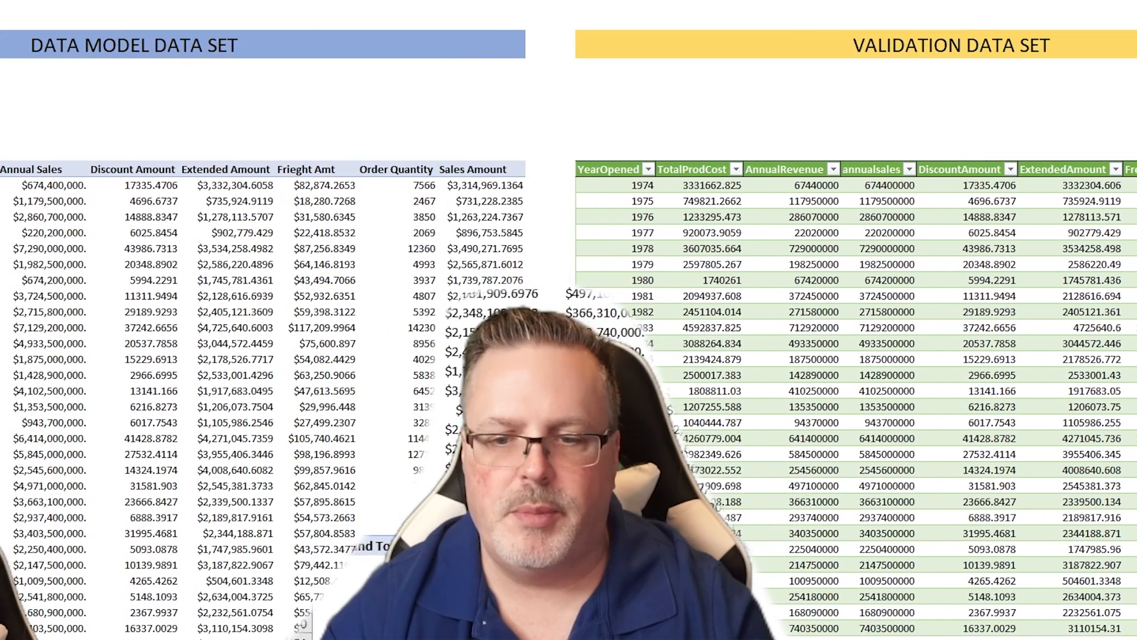
click(429, 185)
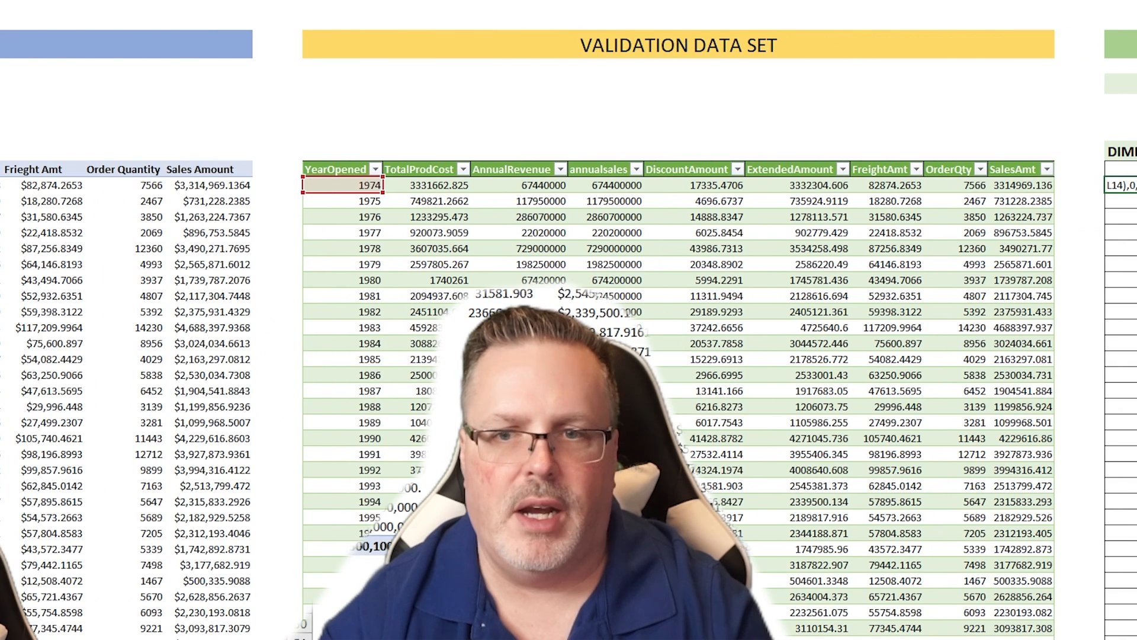
click(1119, 201)
key(Down)
key(Down)
key(Down)
key(Down)
key(Down)
key(Down)
key(Down)
key(Down)
key(Down)
key(Down)
key(Down)
key(Down)
key(Down)
key(Down)
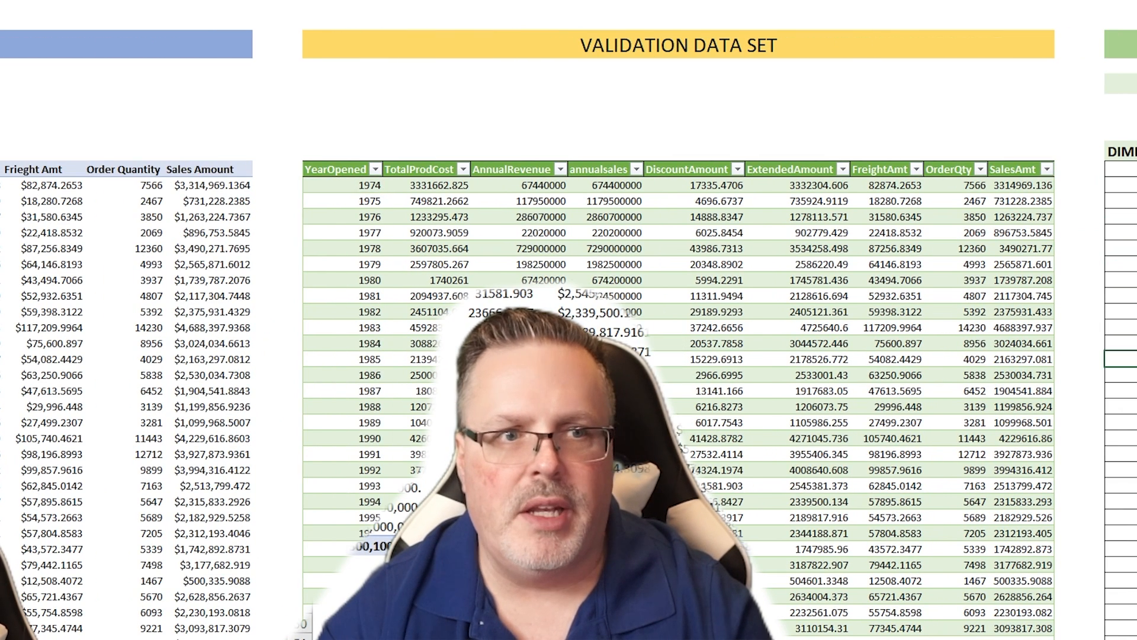
key(Down)
key(Down)
key(Down)
key(Down)
key(Down)
key(Down)
key(Down)
key(Down)
key(Down)
key(Down)
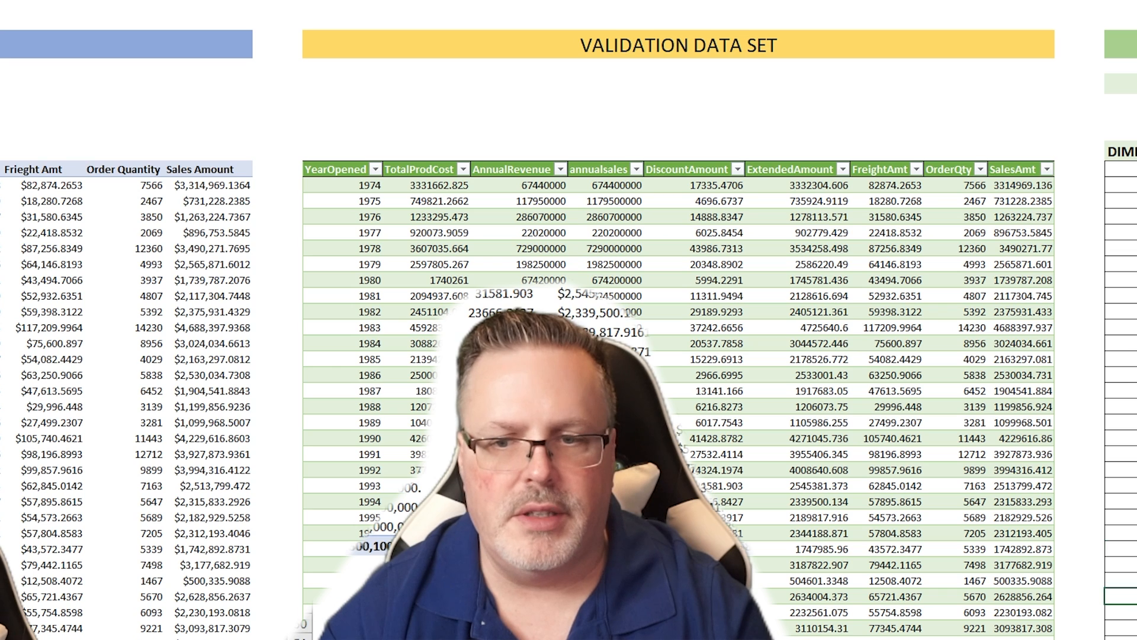
key(Down)
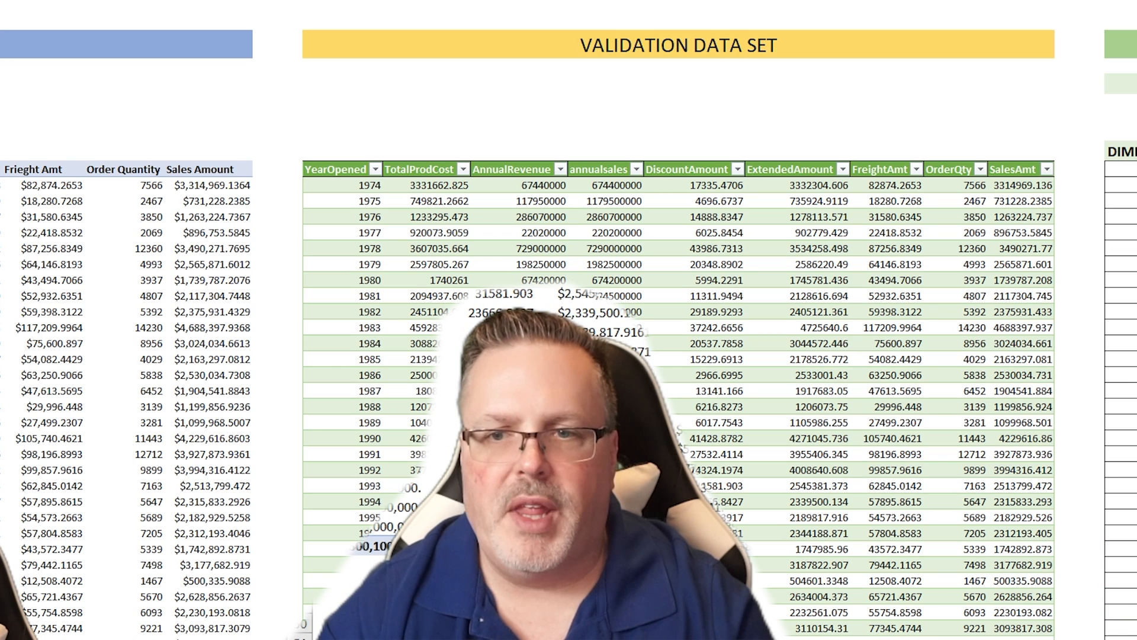
Review the TotalProdCost value tests and compare the data model data set with the validation data set.
scroll(569, 332, right, 5)
click(898, 201)
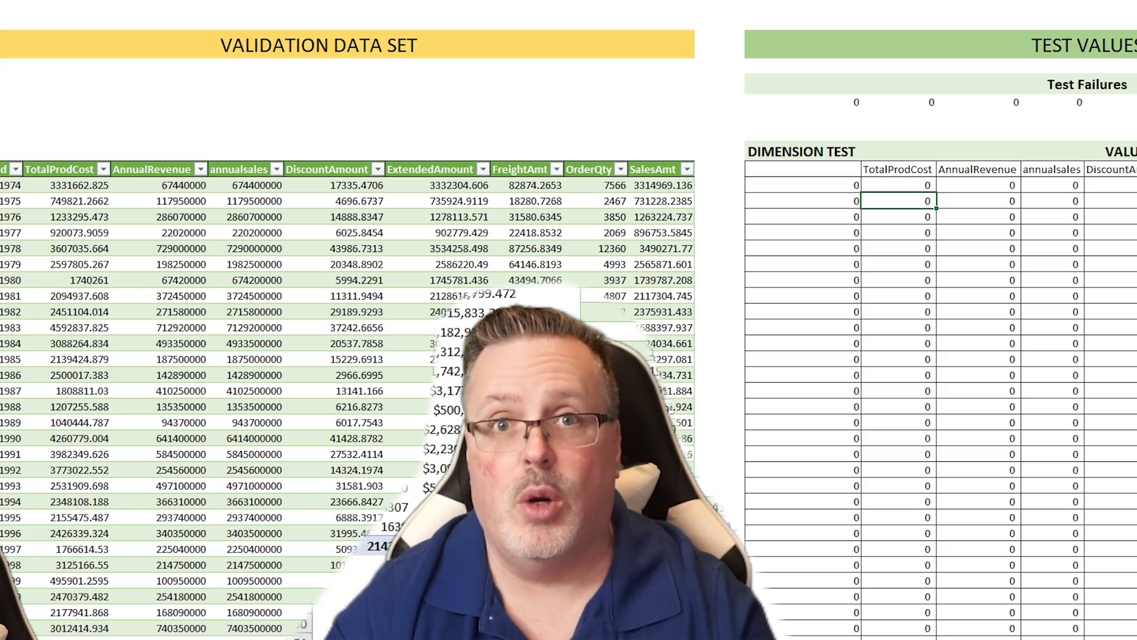
scroll(569, 331, left, 8)
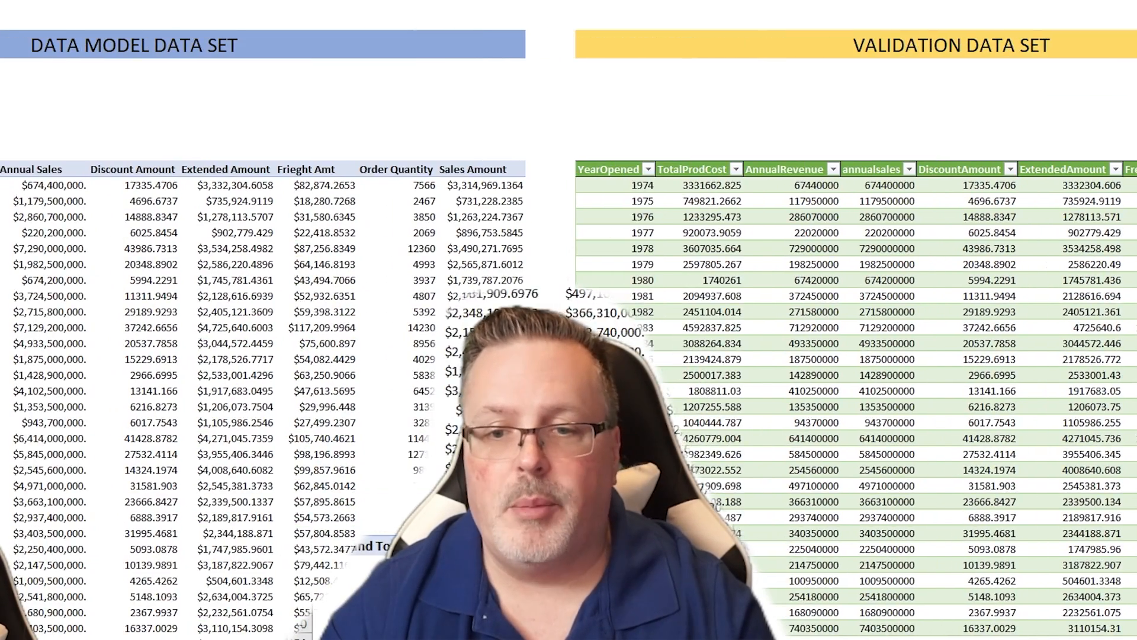
scroll(569, 332, right, 8)
scroll(569, 332, left, 4)
scroll(568, 331, left, 4)
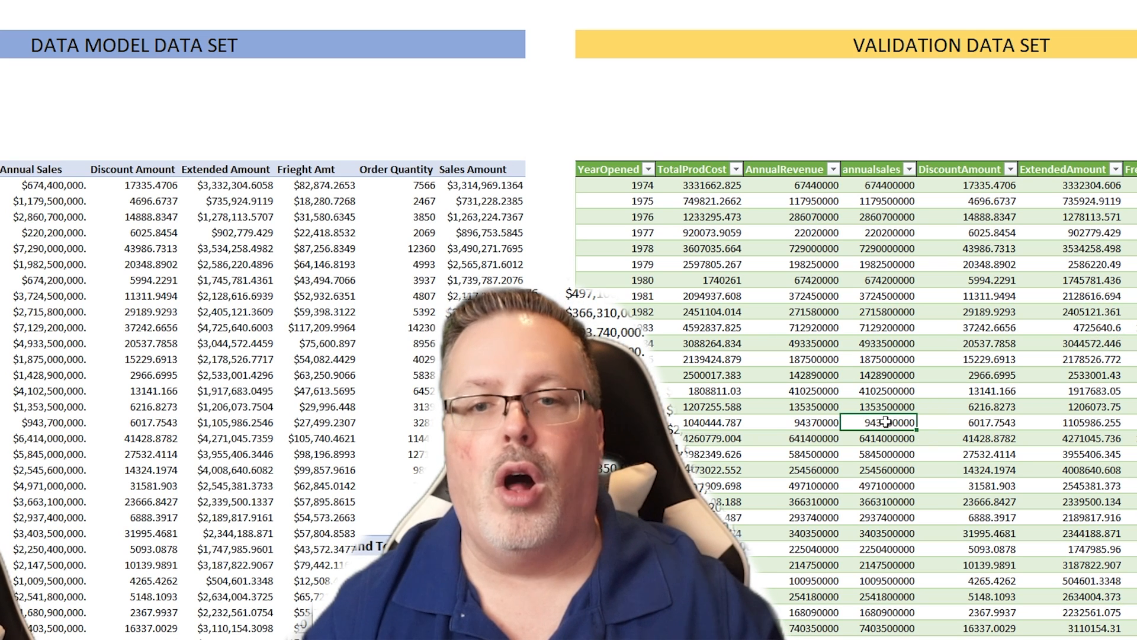
Refresh the imported SQL table in the validation data set.
click(379, 314)
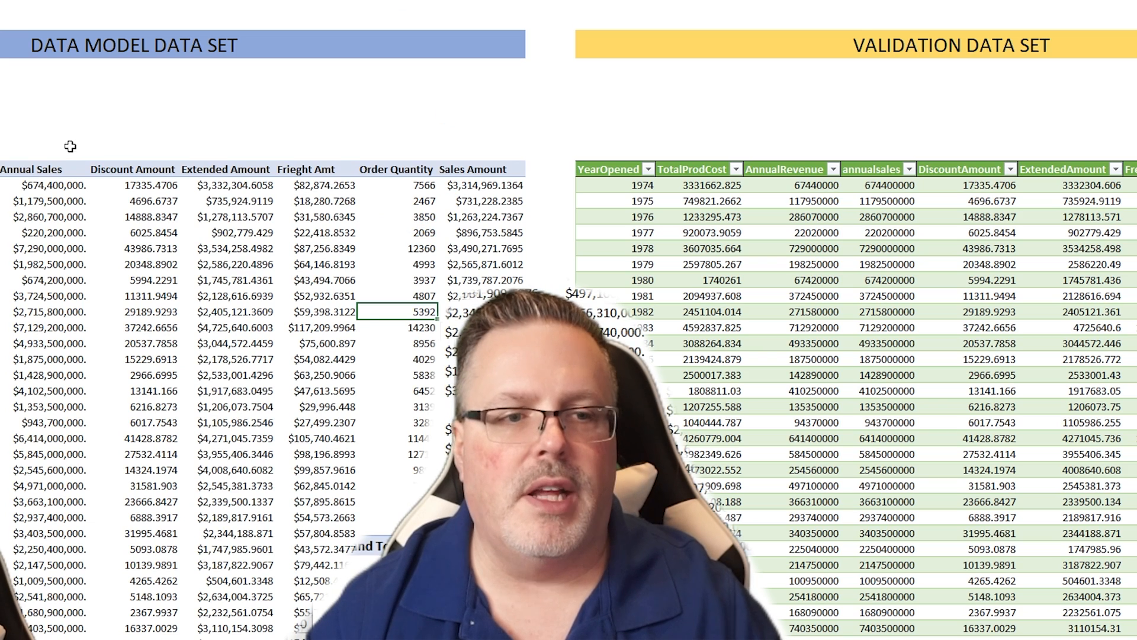
click(845, 236)
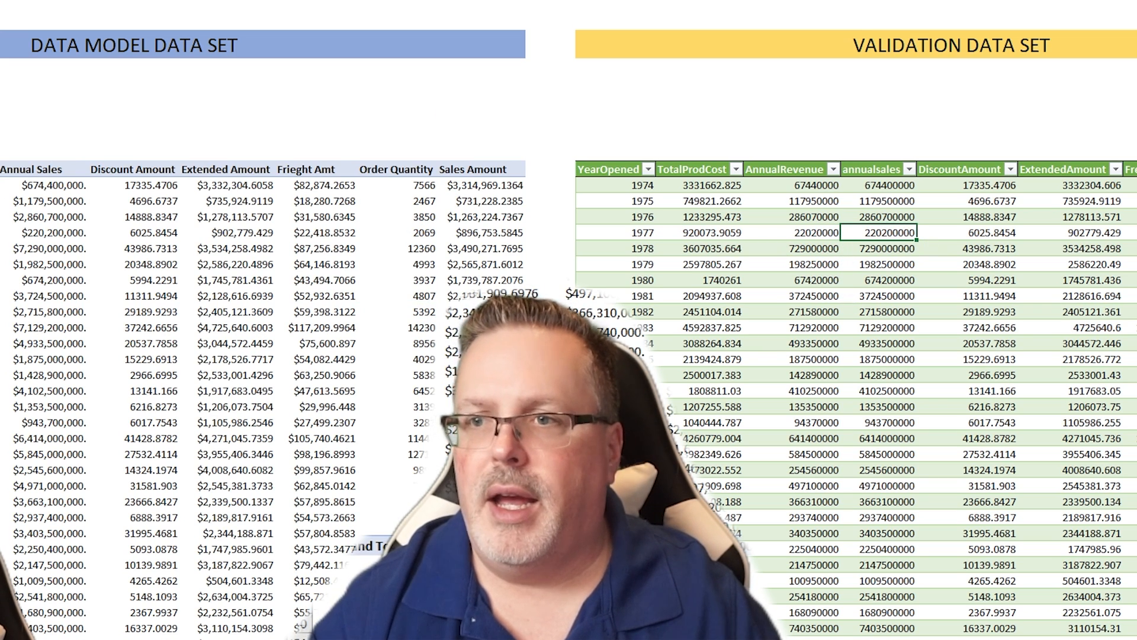
click(939, 221)
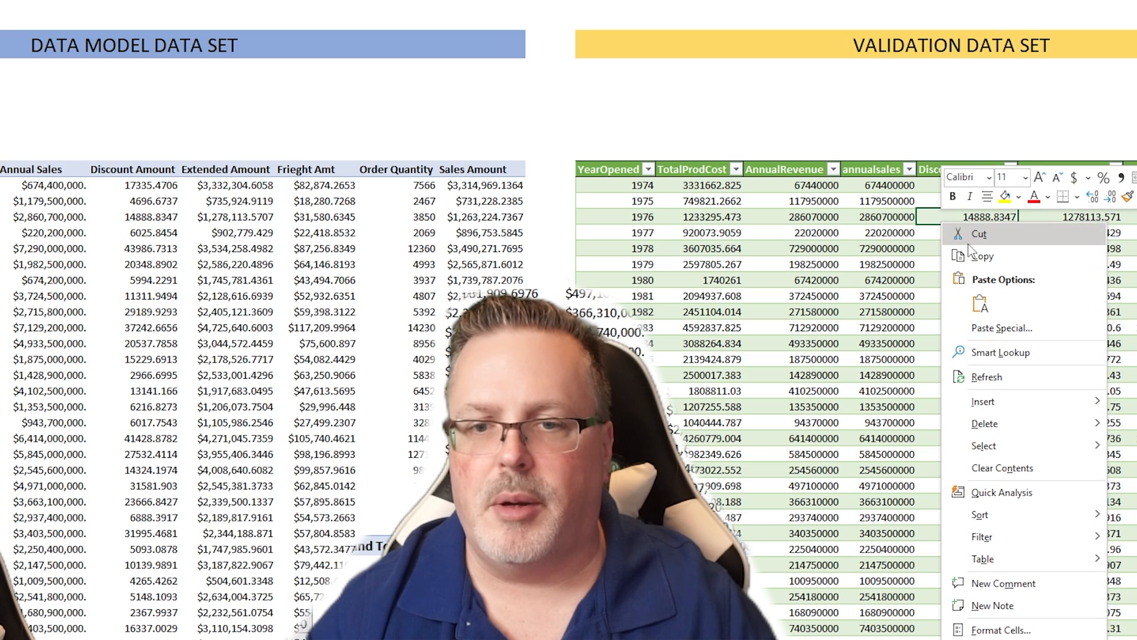
click(986, 379)
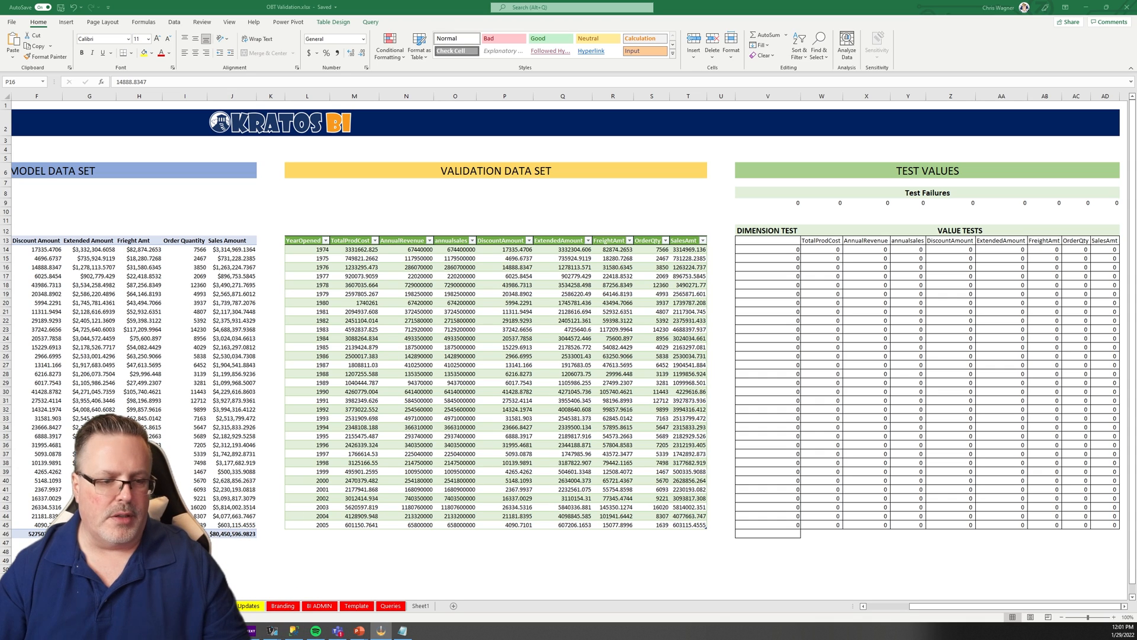
Switch to the OBT Dataset report in Power BI Desktop and delete the YearOpened and Total Product Cost table from Page 1.
click(381, 631)
drag(657, 238, 724, 71)
click(344, 378)
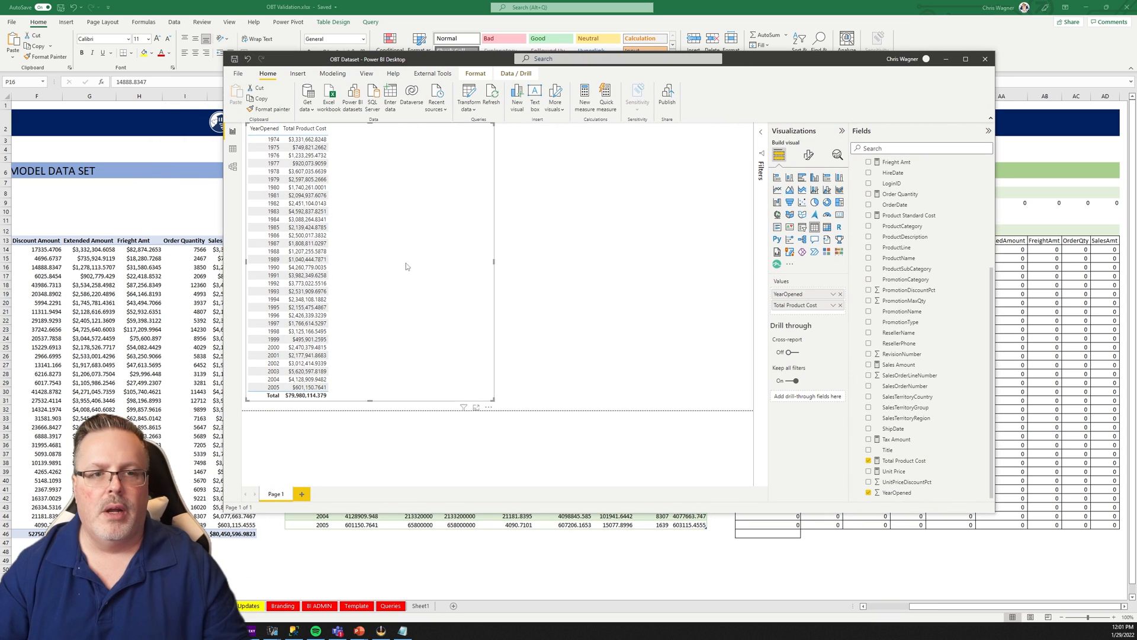
key(Delete)
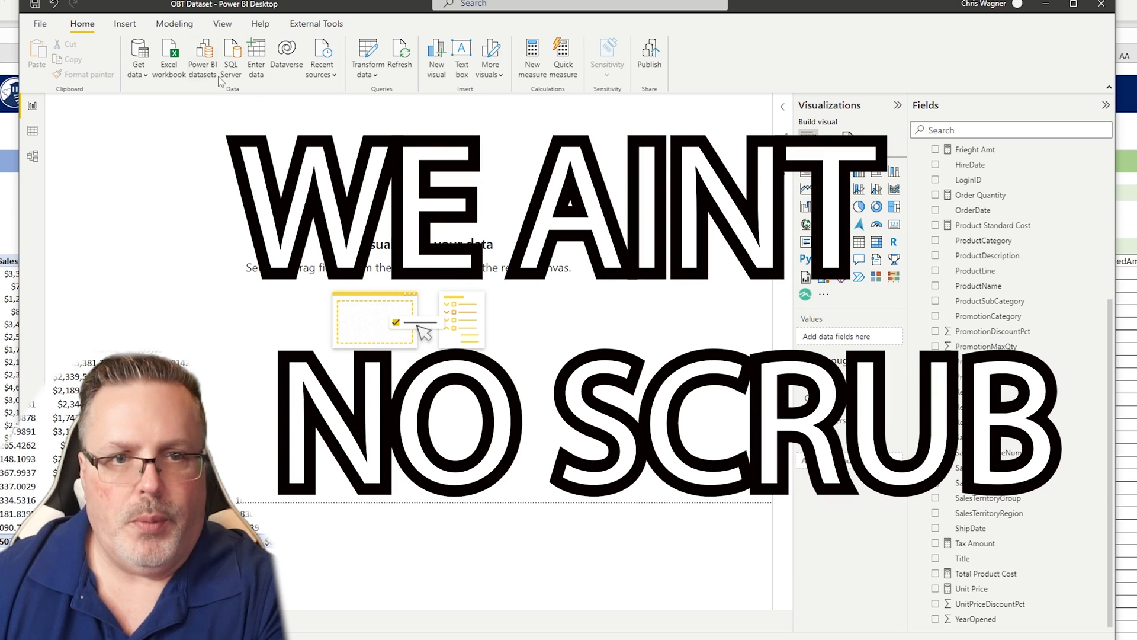
Apply the built-in dark blue theme with the wave background to the report.
click(226, 24)
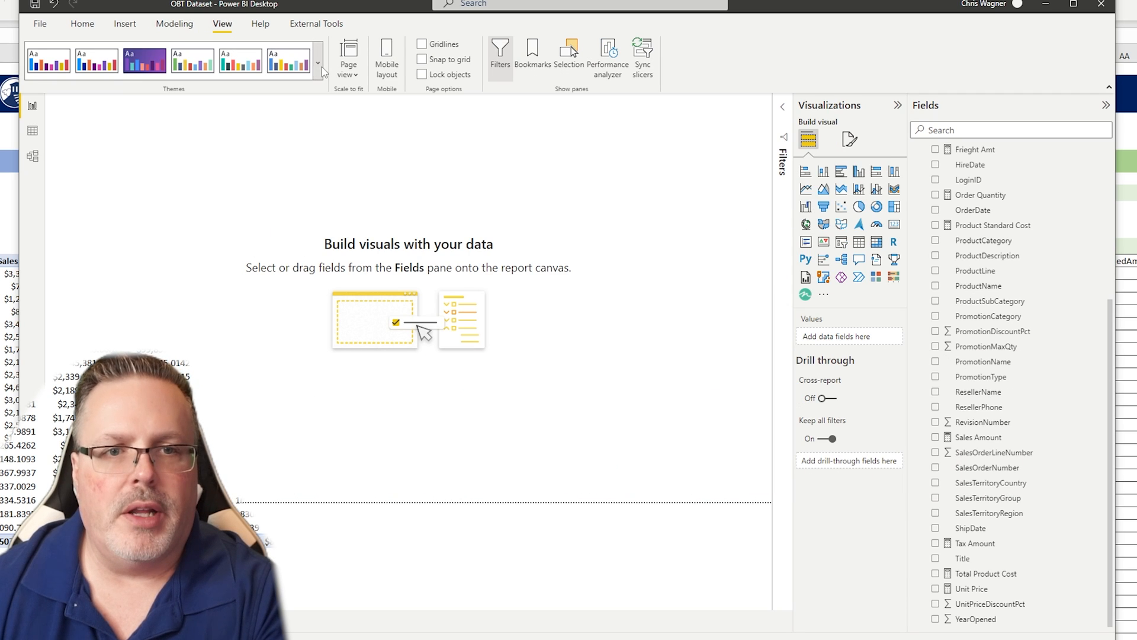
click(319, 73)
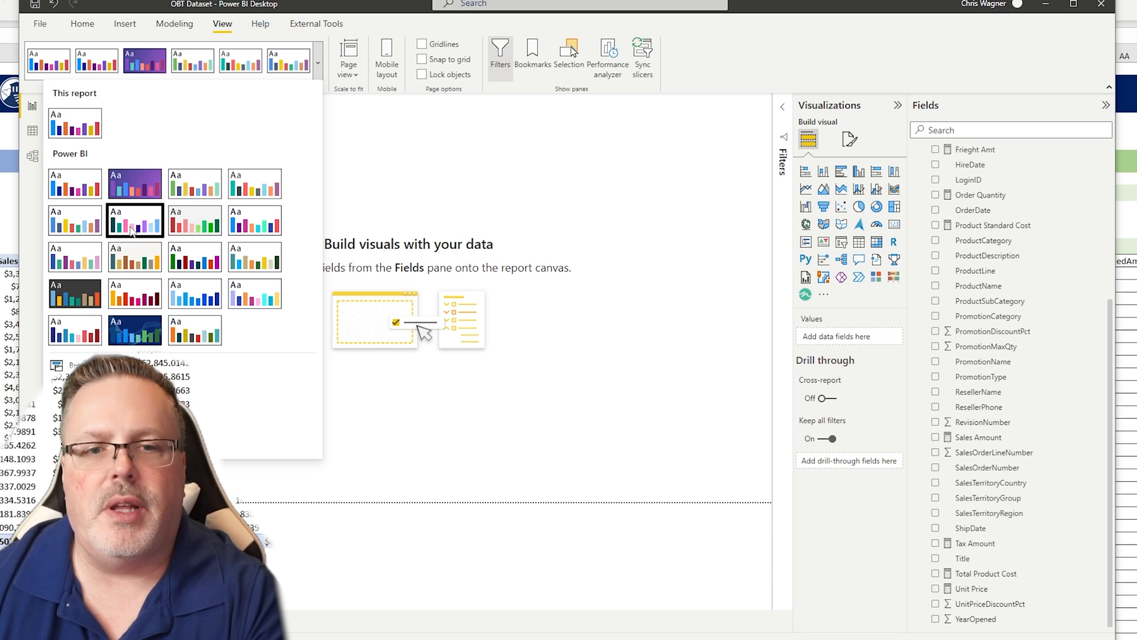
click(147, 342)
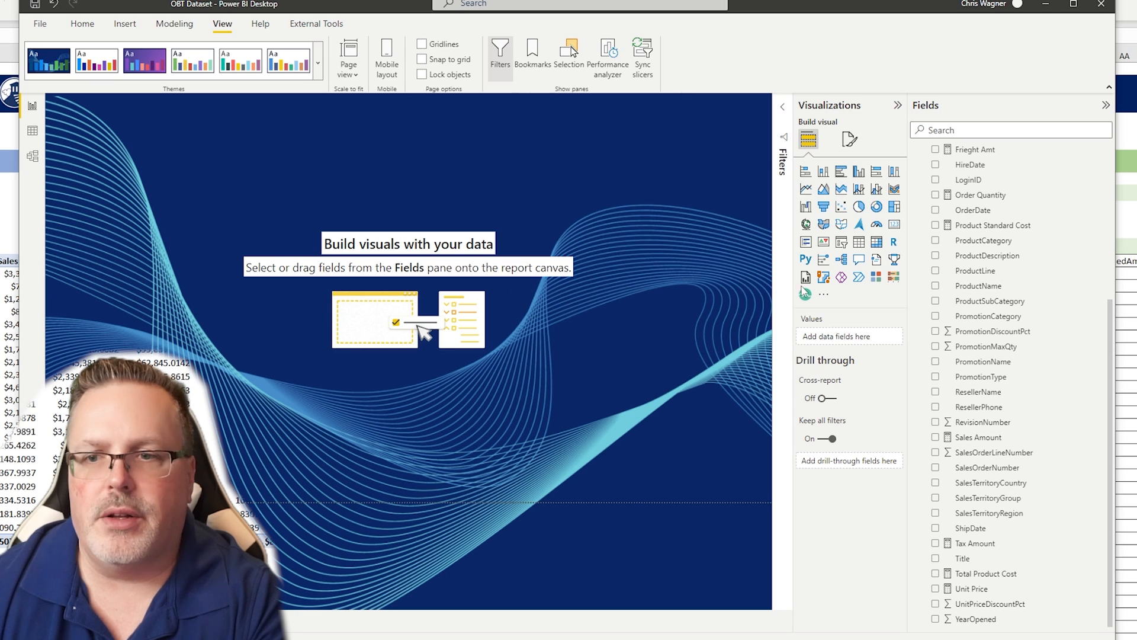
Create a column chart of Product Standard Cost by OrderDate, enlarge it and place it mid-page.
click(936, 227)
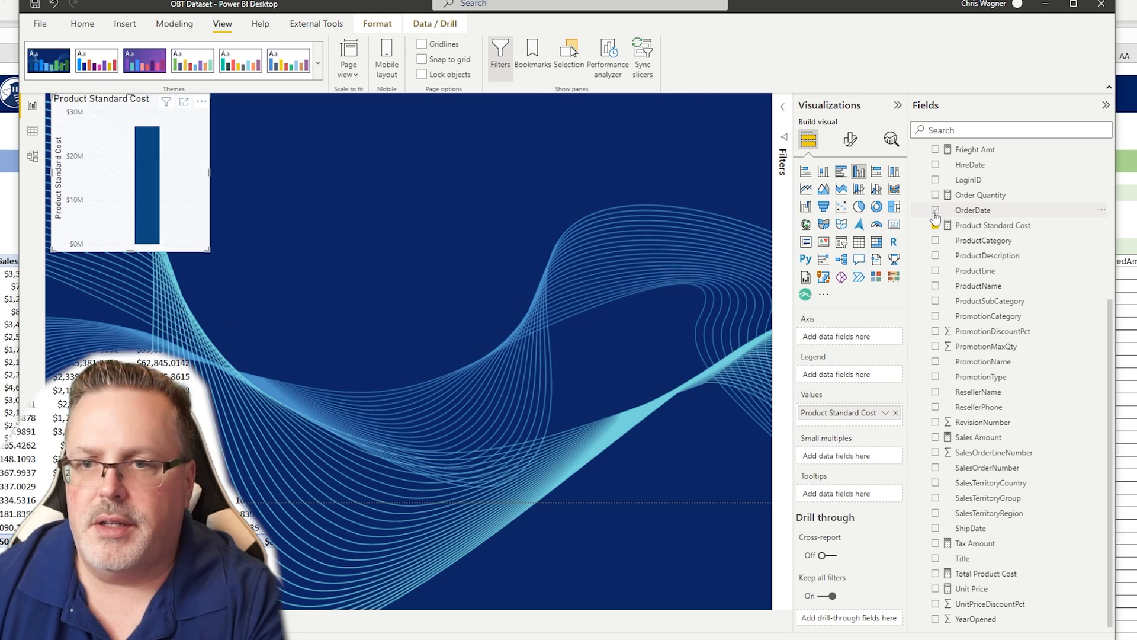
click(936, 211)
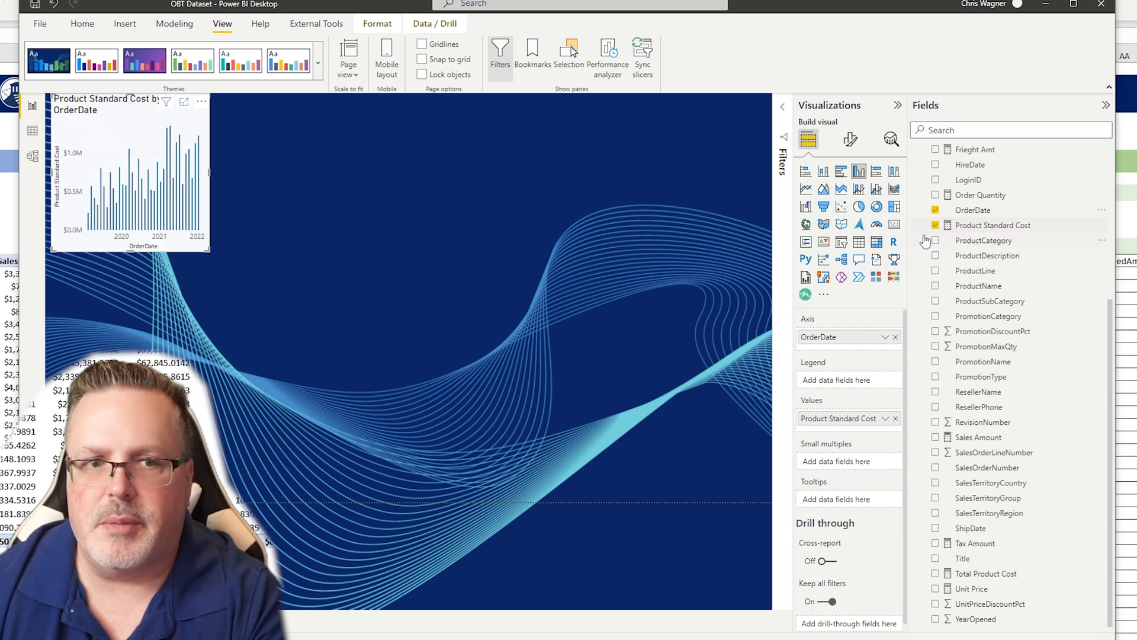
drag(208, 250, 522, 357)
drag(311, 110, 486, 152)
click(521, 111)
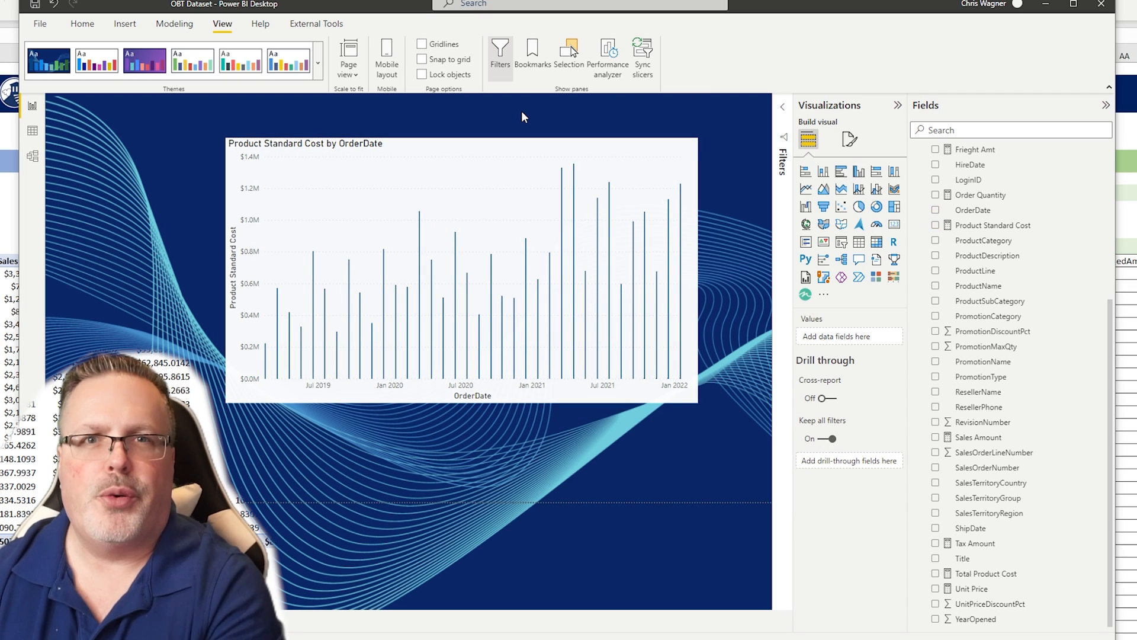
Import the custom report theme KratosBIUpdates.json from the KratosBI Themes folder.
click(318, 62)
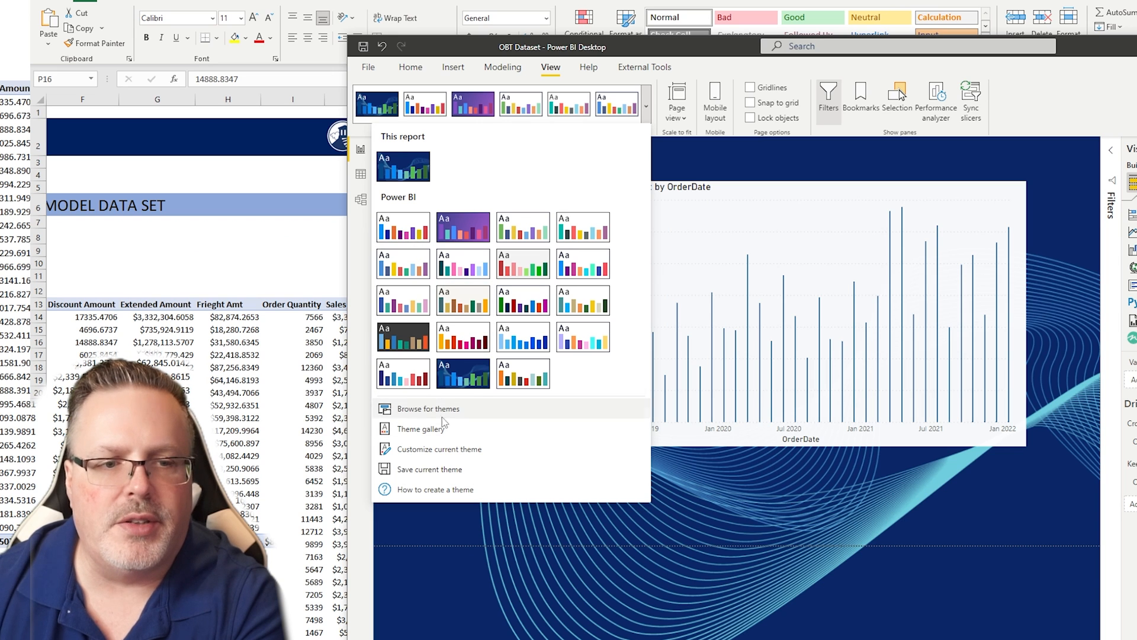
click(429, 409)
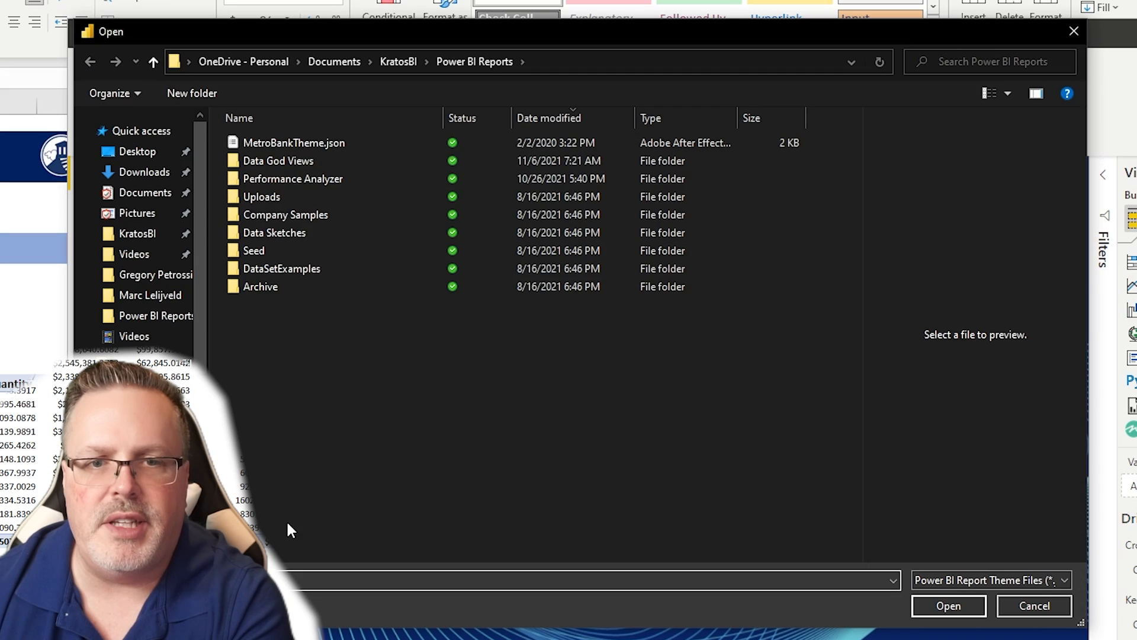
click(397, 66)
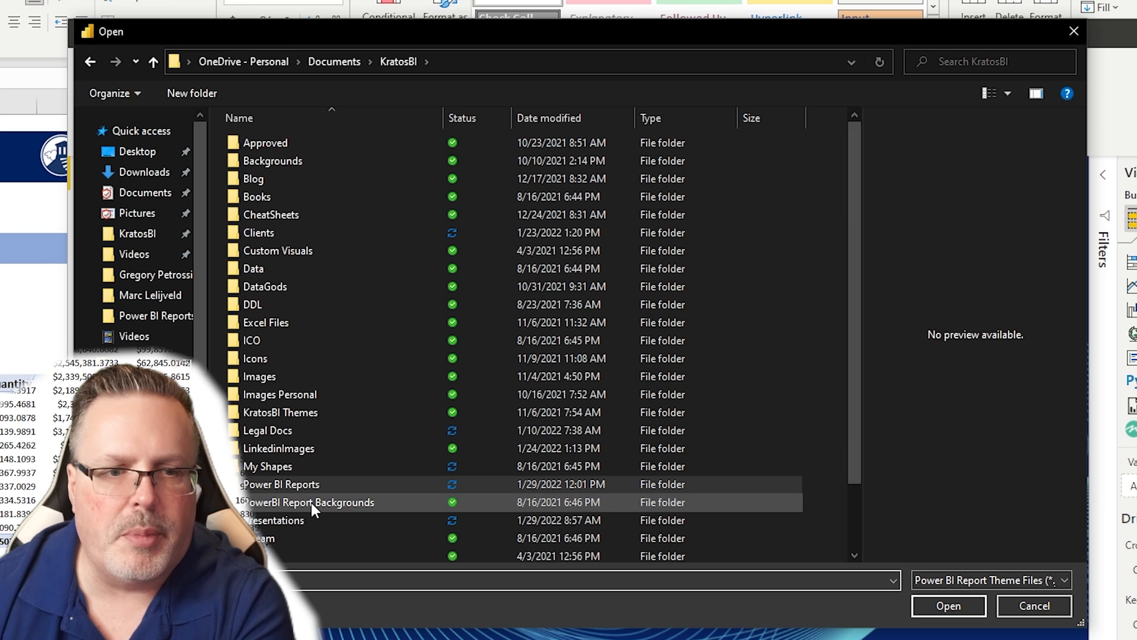
scroll(307, 373, down, 1)
click(306, 373)
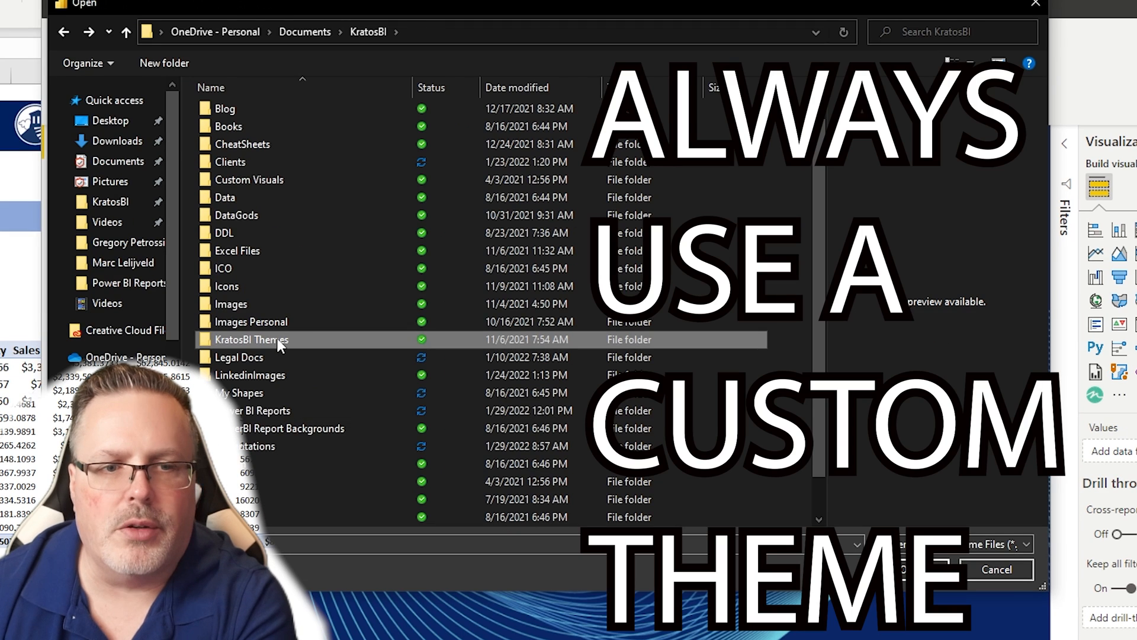
double_click(277, 339)
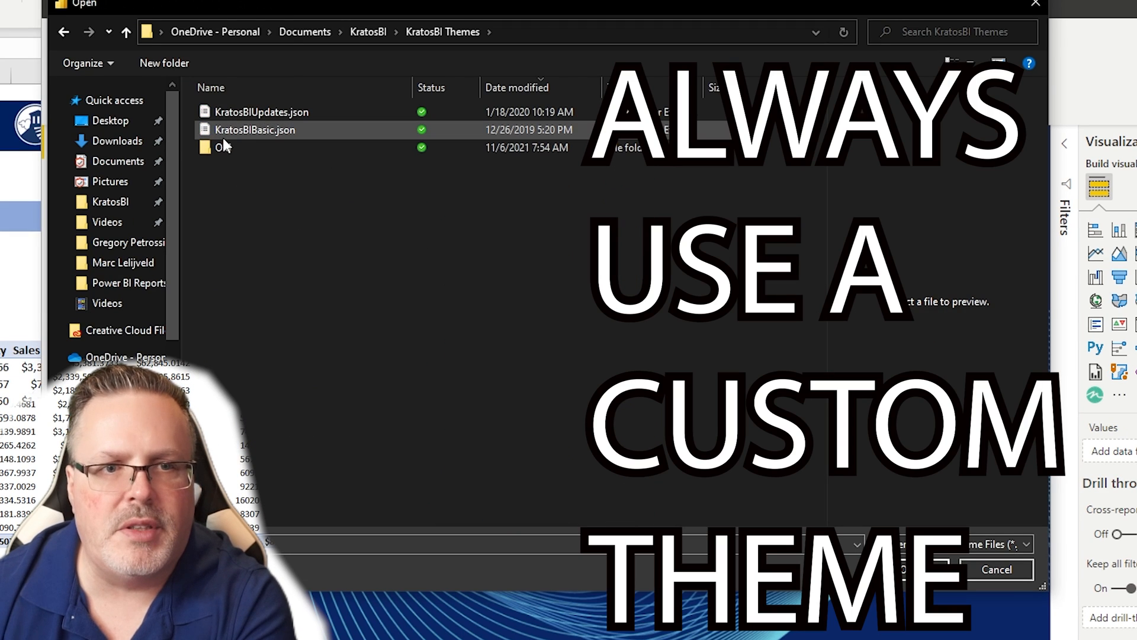
click(226, 114)
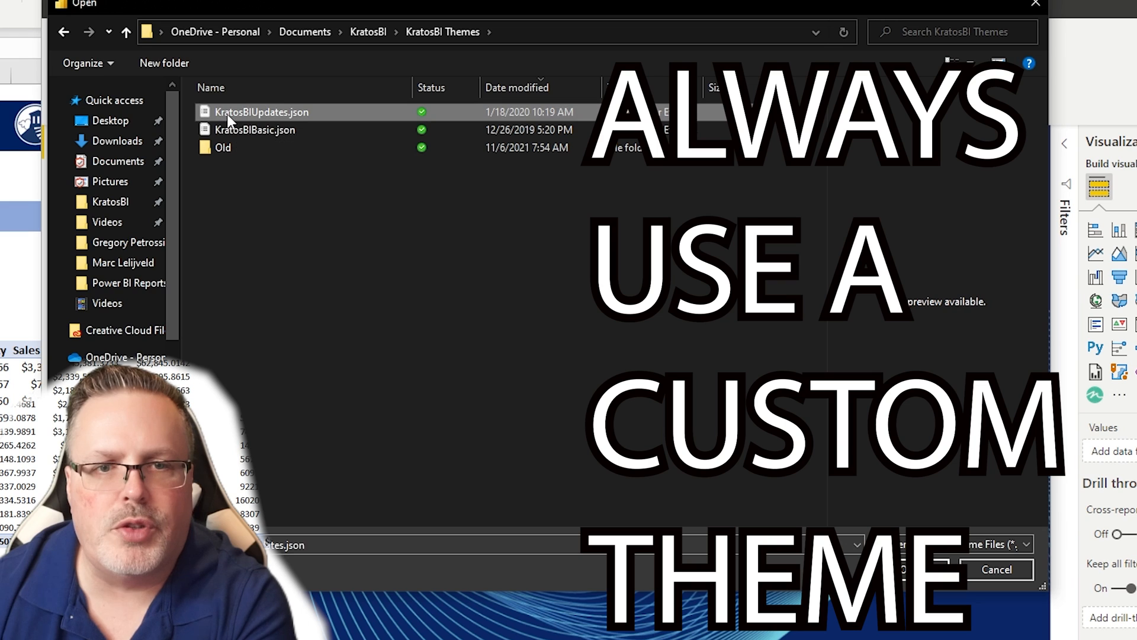
click(911, 569)
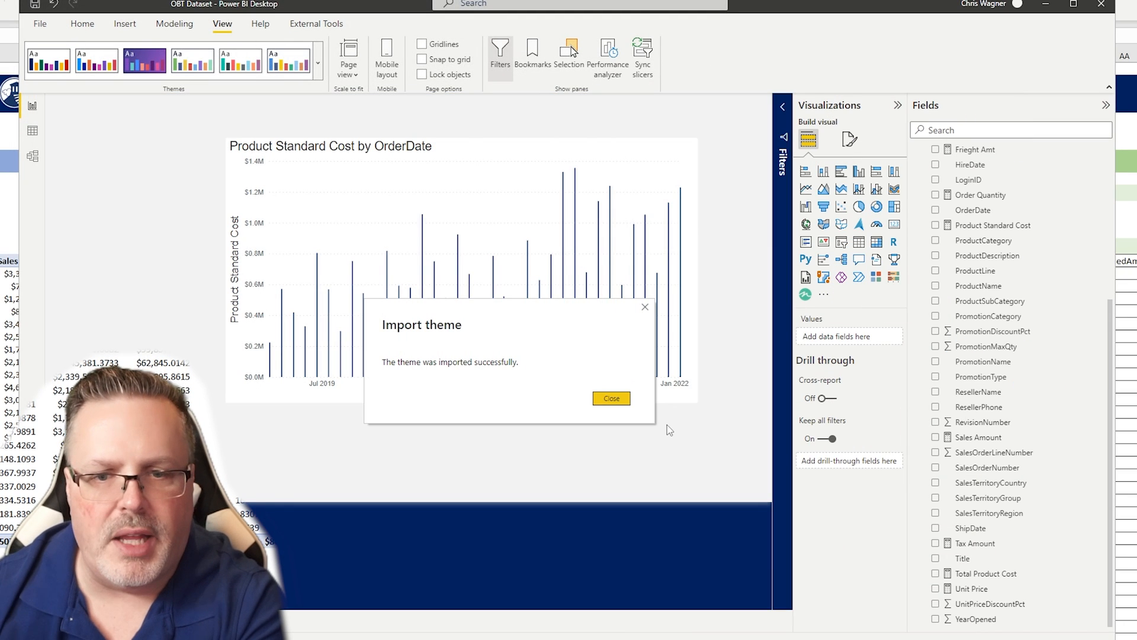
click(611, 398)
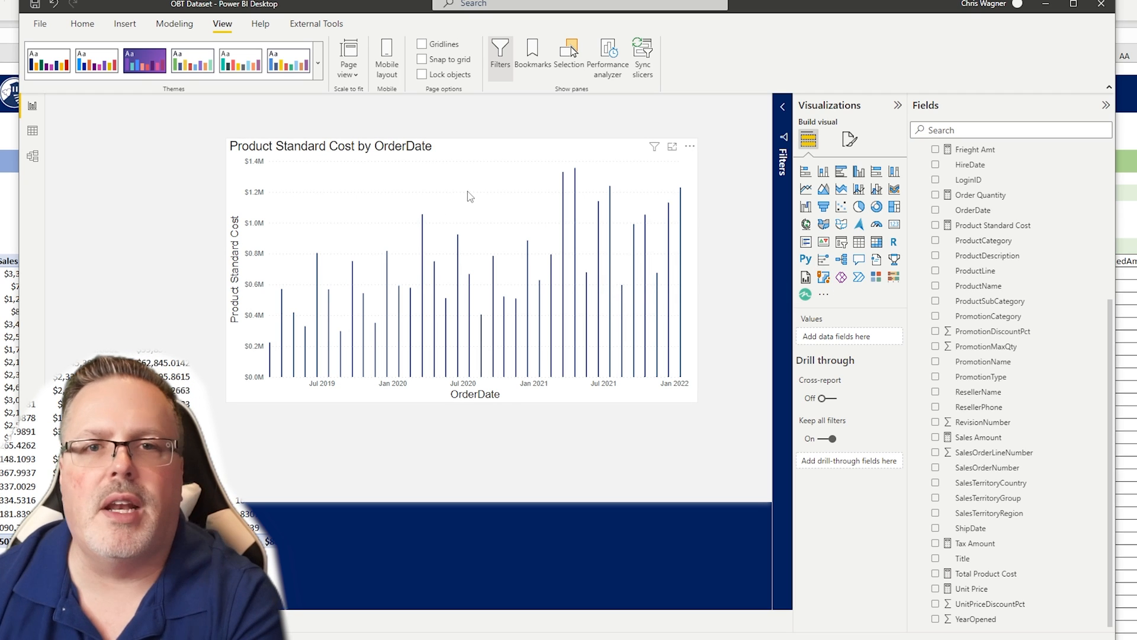
Widen the Product Standard Cost by OrderDate chart and convert it to a line chart.
drag(497, 158, 445, 164)
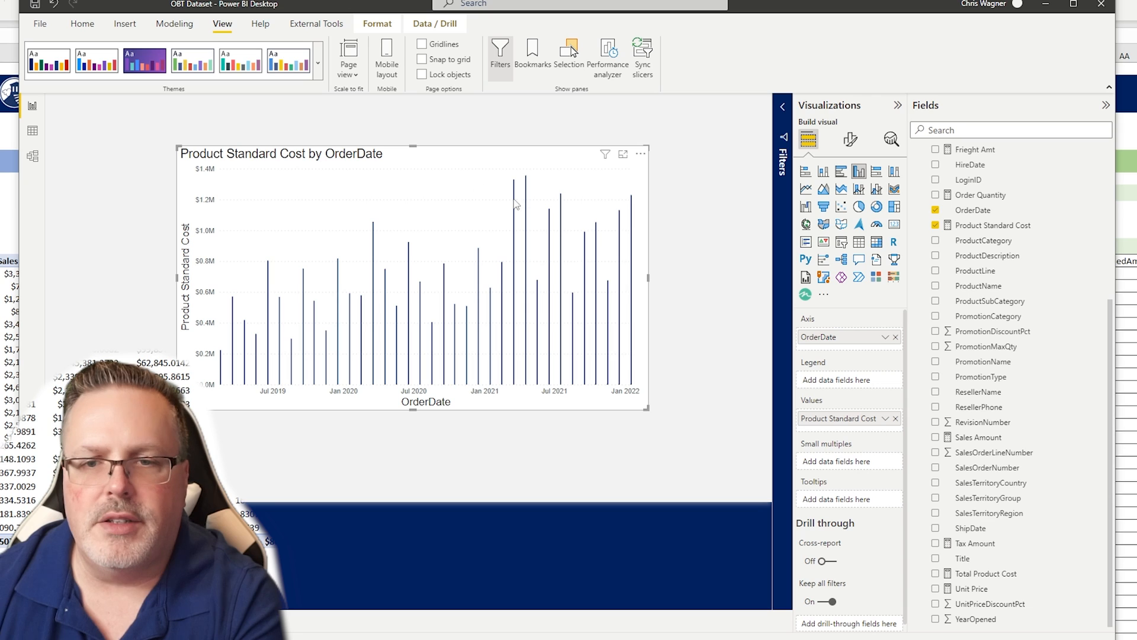
drag(644, 407, 690, 403)
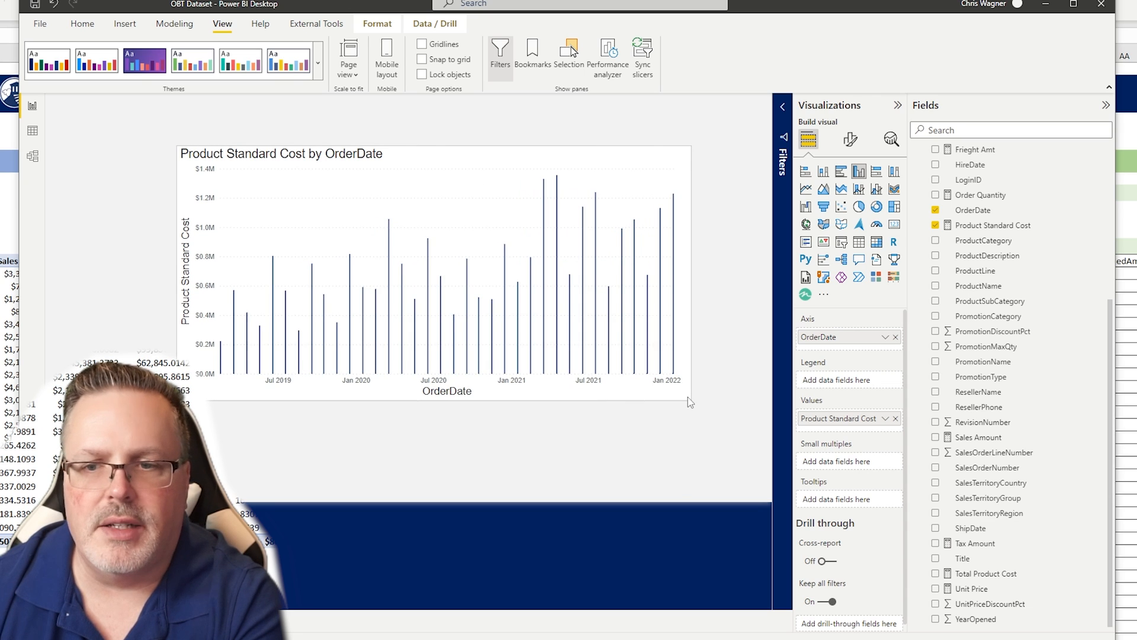
click(805, 188)
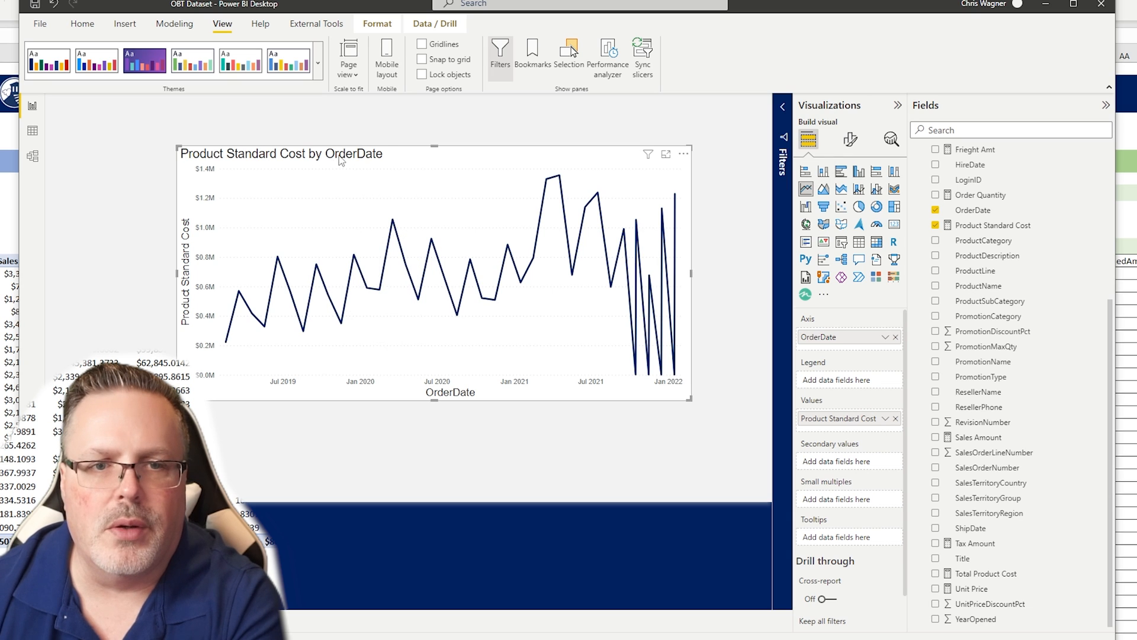
Shrink the line chart and position it in the upper-left corner of the report page.
drag(338, 161, 230, 129)
drag(582, 367, 529, 328)
drag(366, 130, 350, 119)
click(638, 244)
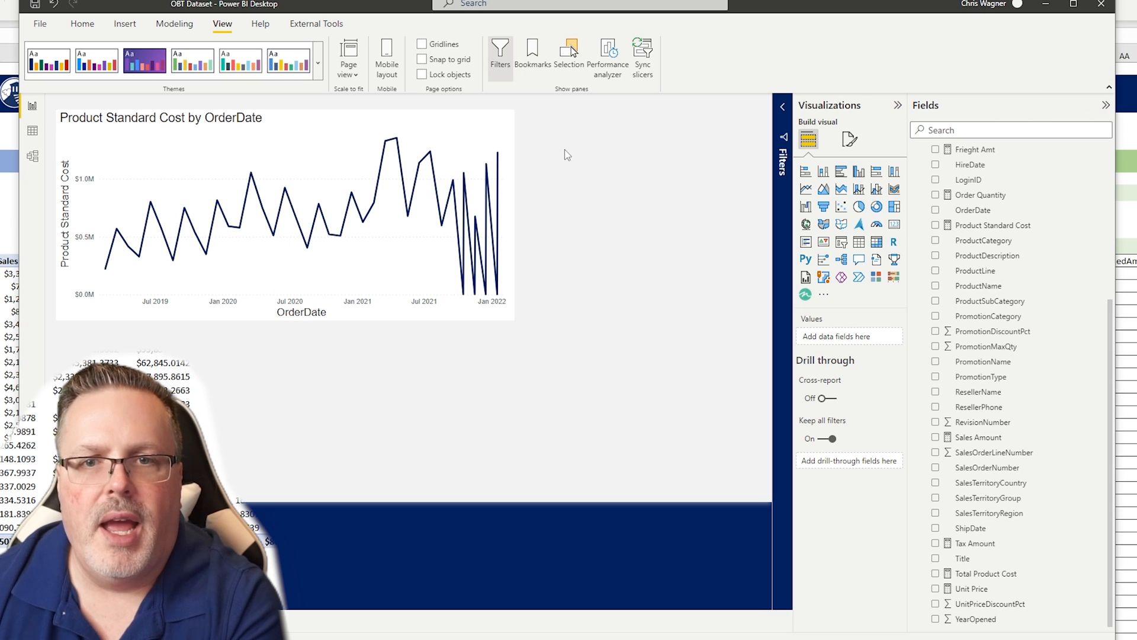
drag(414, 119, 496, 137)
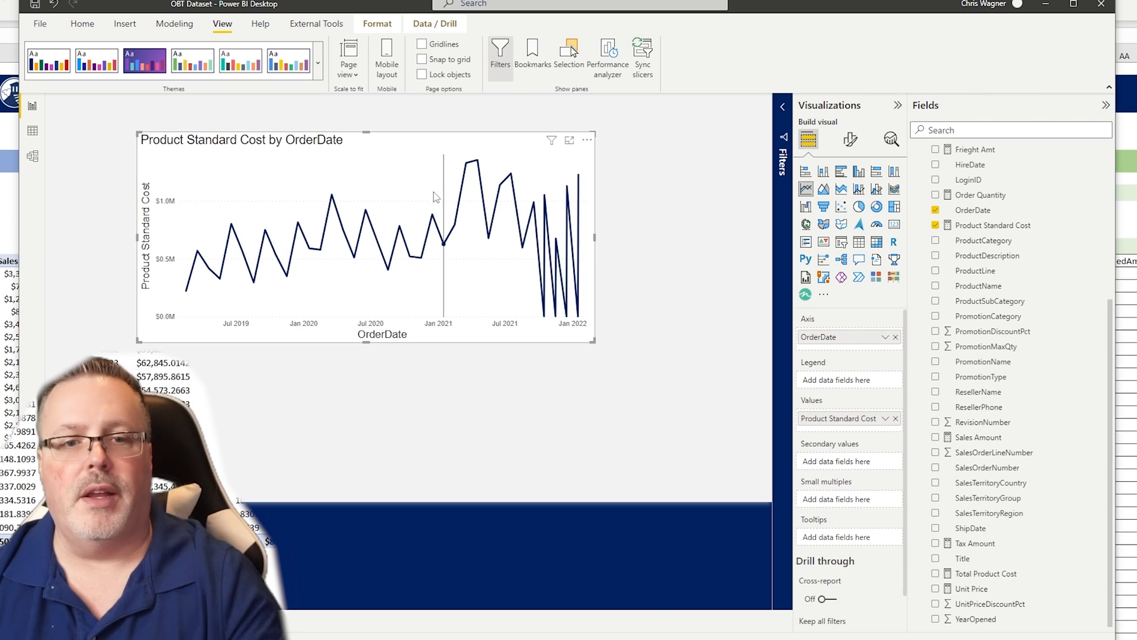
drag(418, 140, 342, 124)
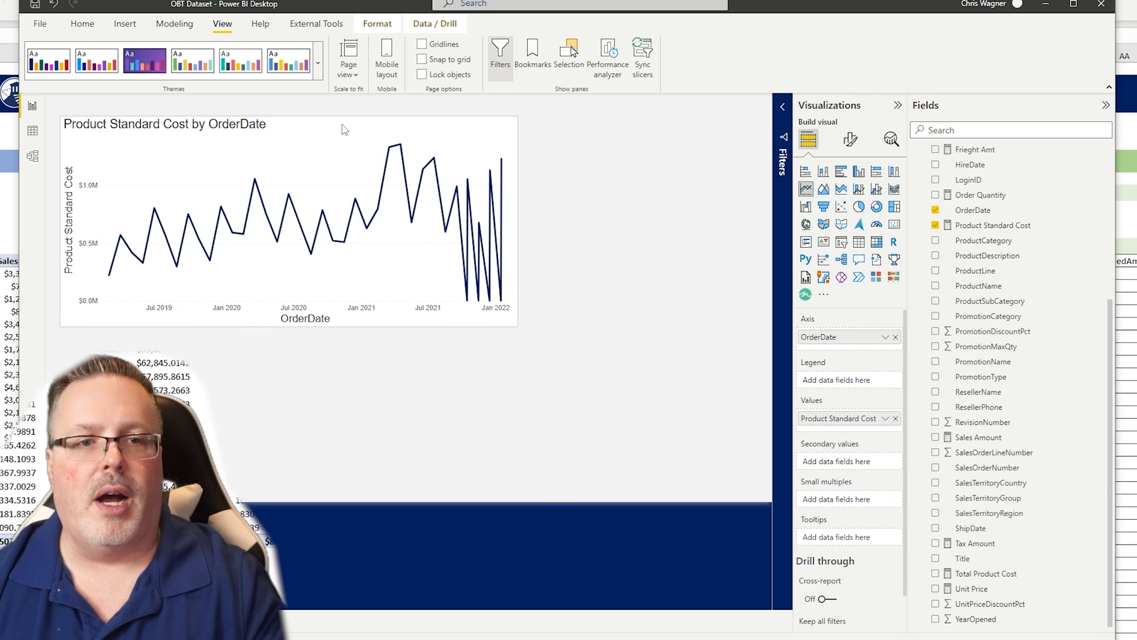
click(707, 330)
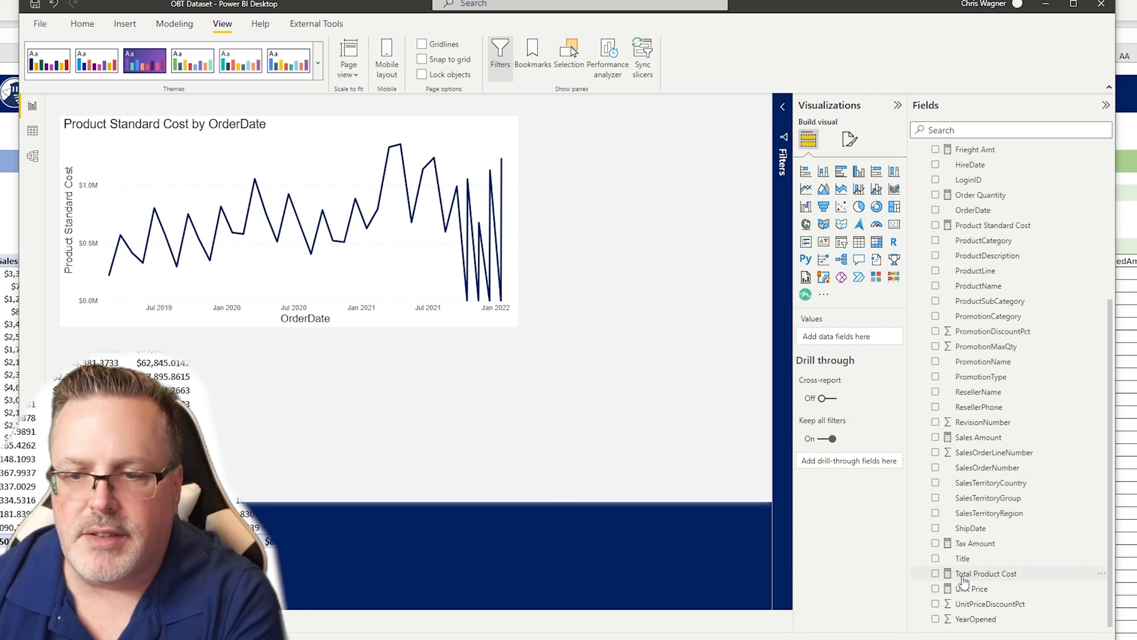
Add a YearOpened visual below the line chart, use the field as a category instead of a sum, and convert the visual to a table.
click(936, 618)
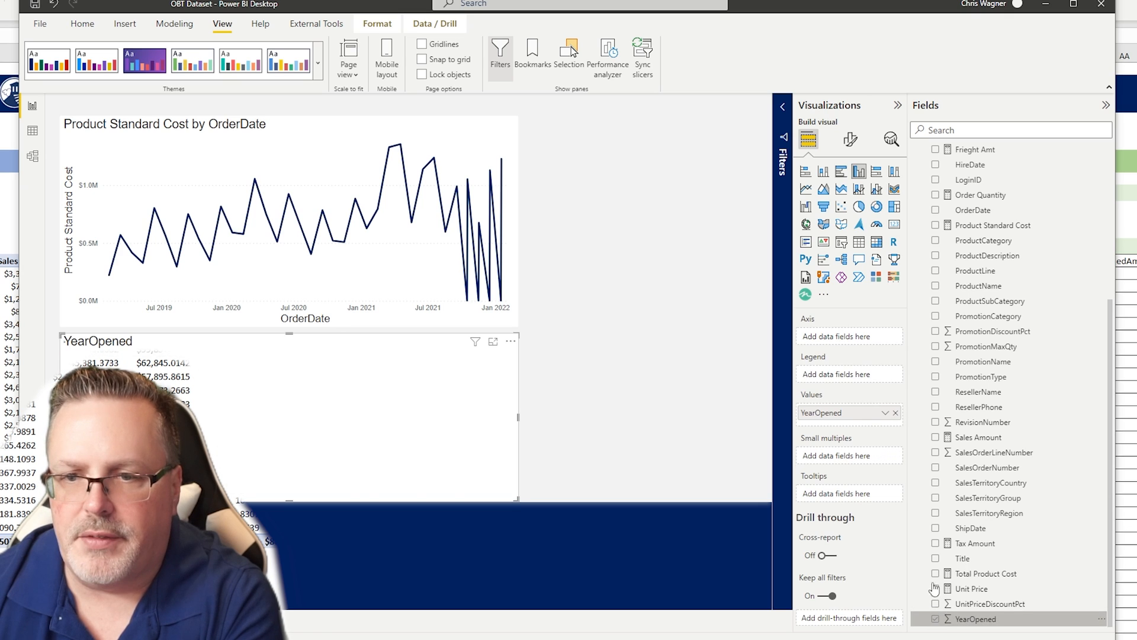
click(885, 414)
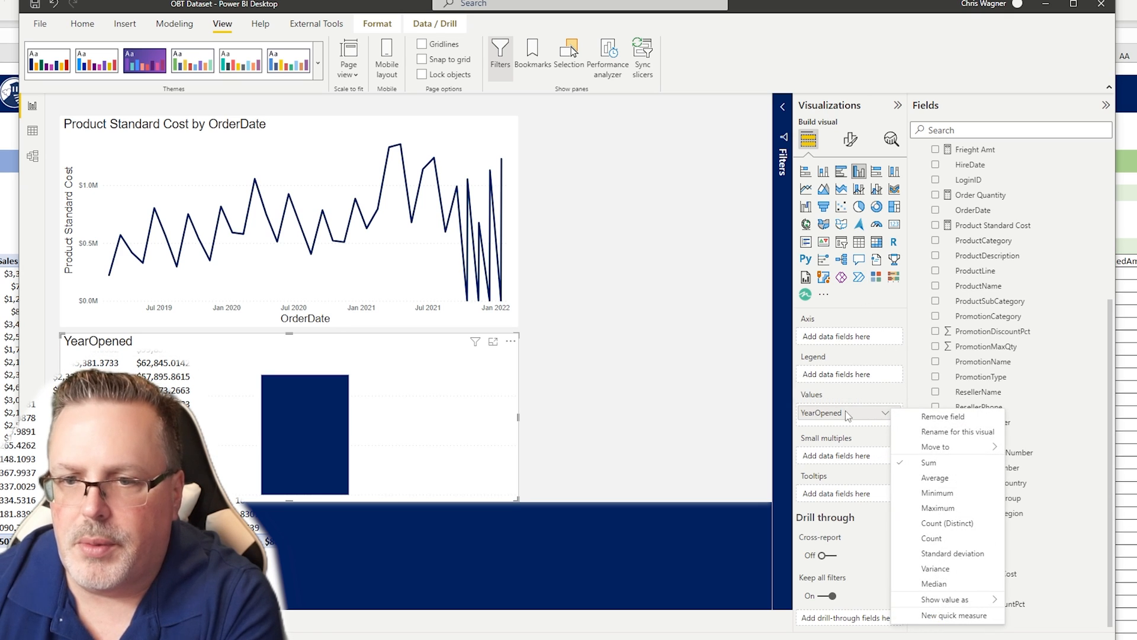
click(837, 384)
drag(835, 411, 840, 336)
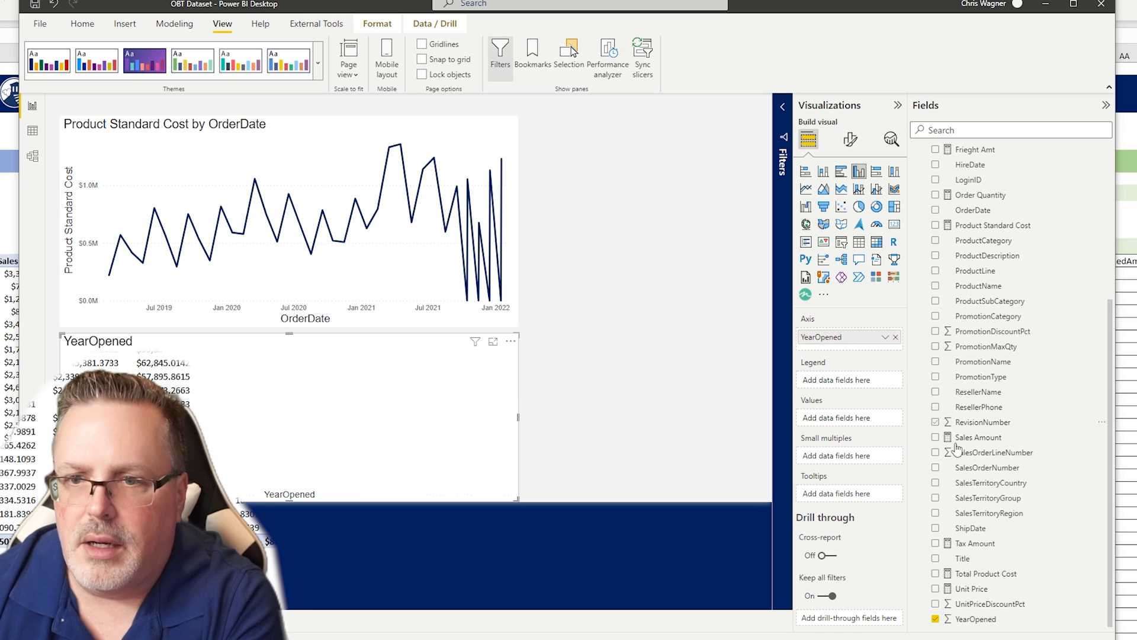
click(866, 244)
Add Annual Revenue, Annual Sales, Discount Amount and Product Standard Cost to the YearOpened table.
scroll(952, 237, up, 5)
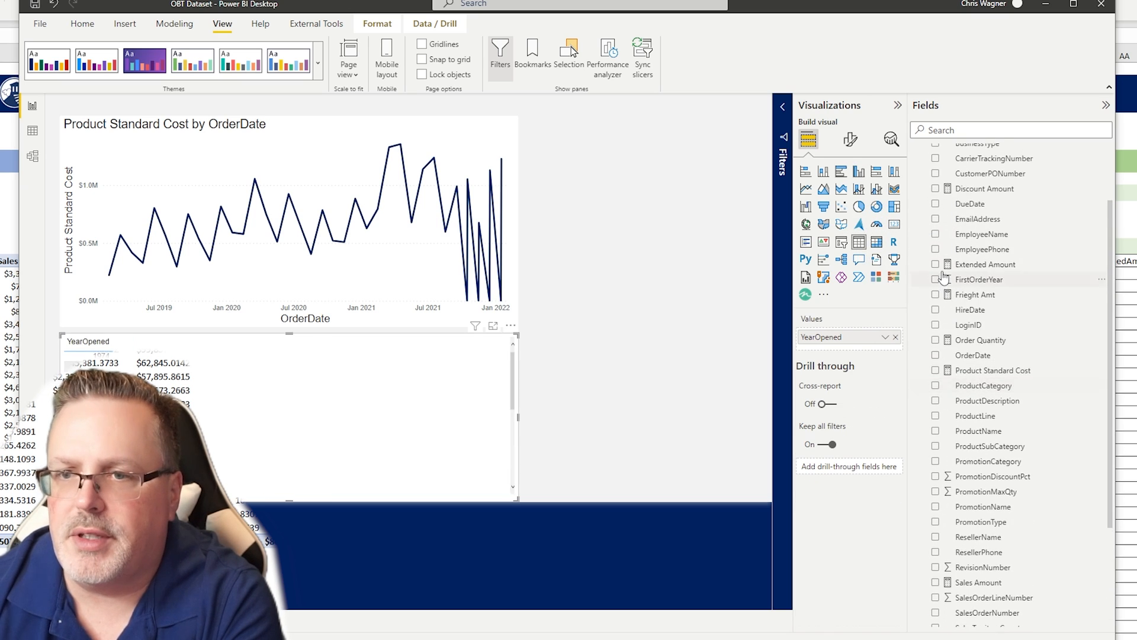
click(936, 198)
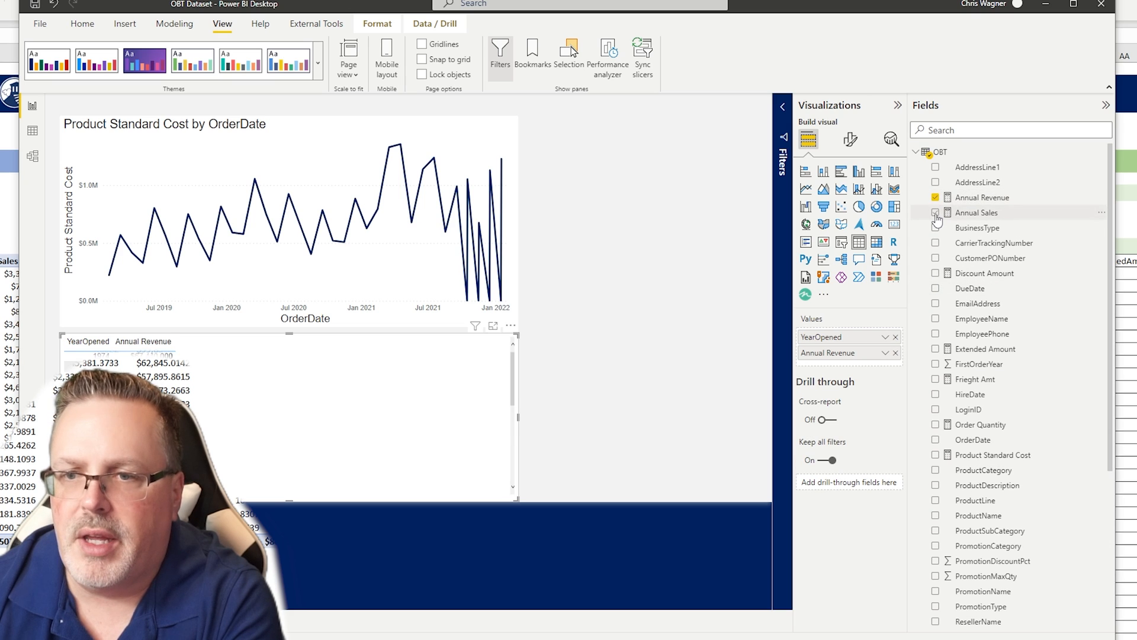
click(935, 213)
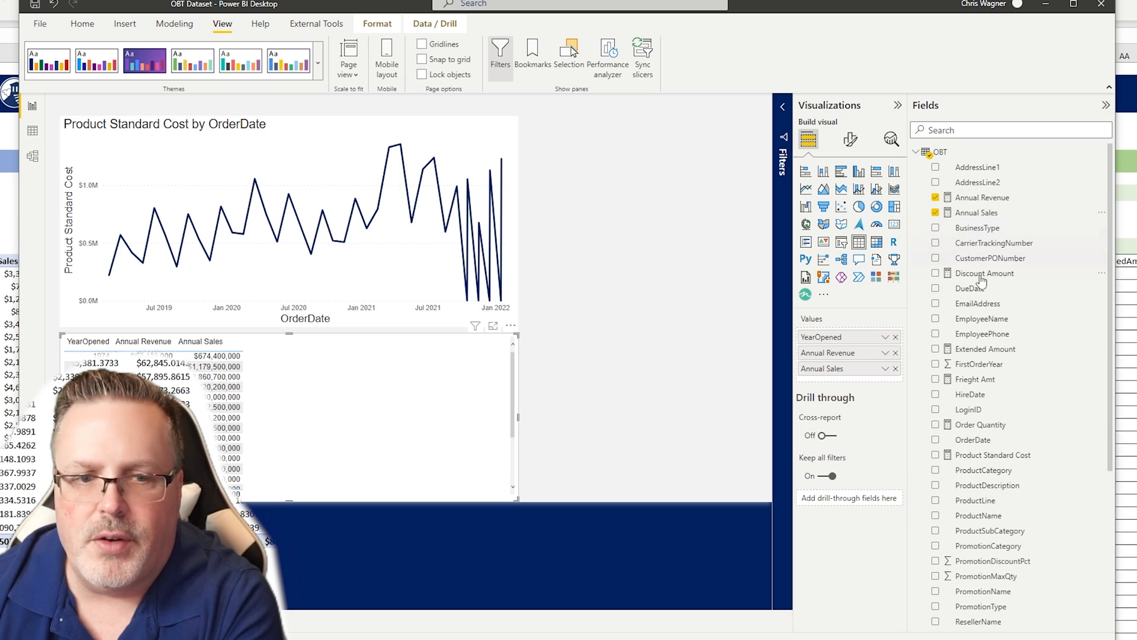
click(936, 274)
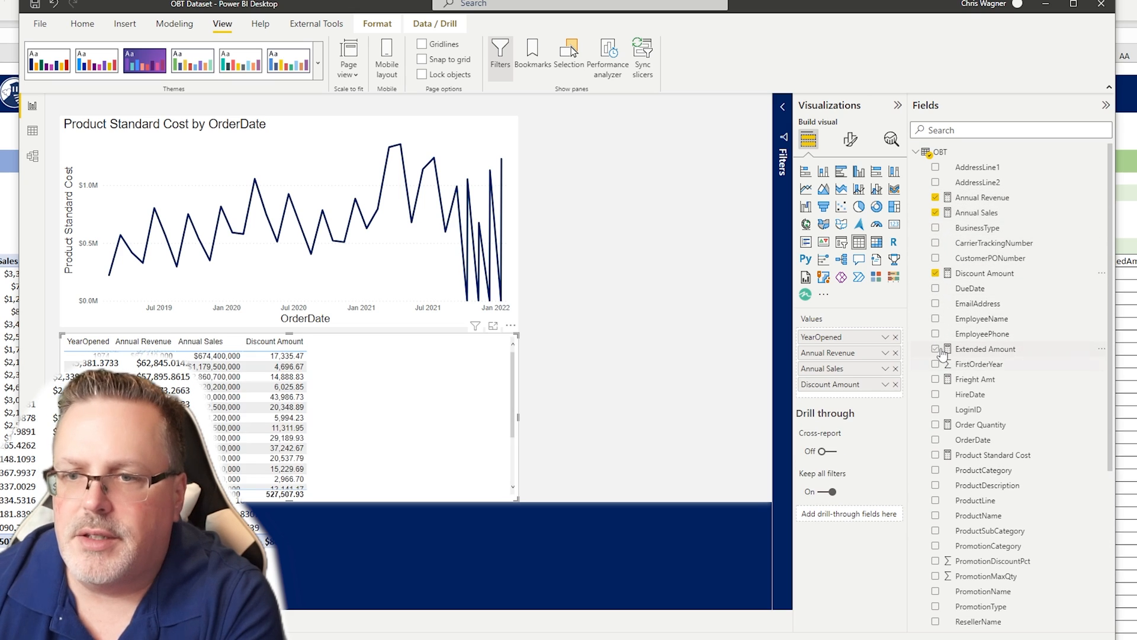
click(935, 455)
Add Sales Amount, Tax Amount and Total Product Cost to the YearOpened table and widen it to fit the columns.
scroll(958, 568, down, 4)
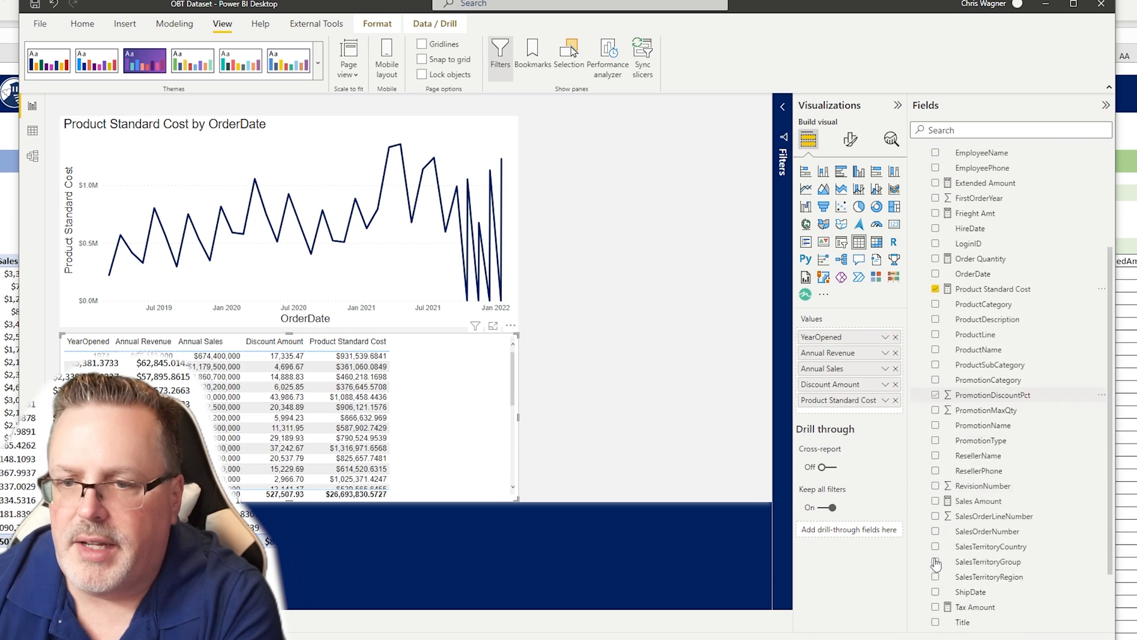
click(935, 450)
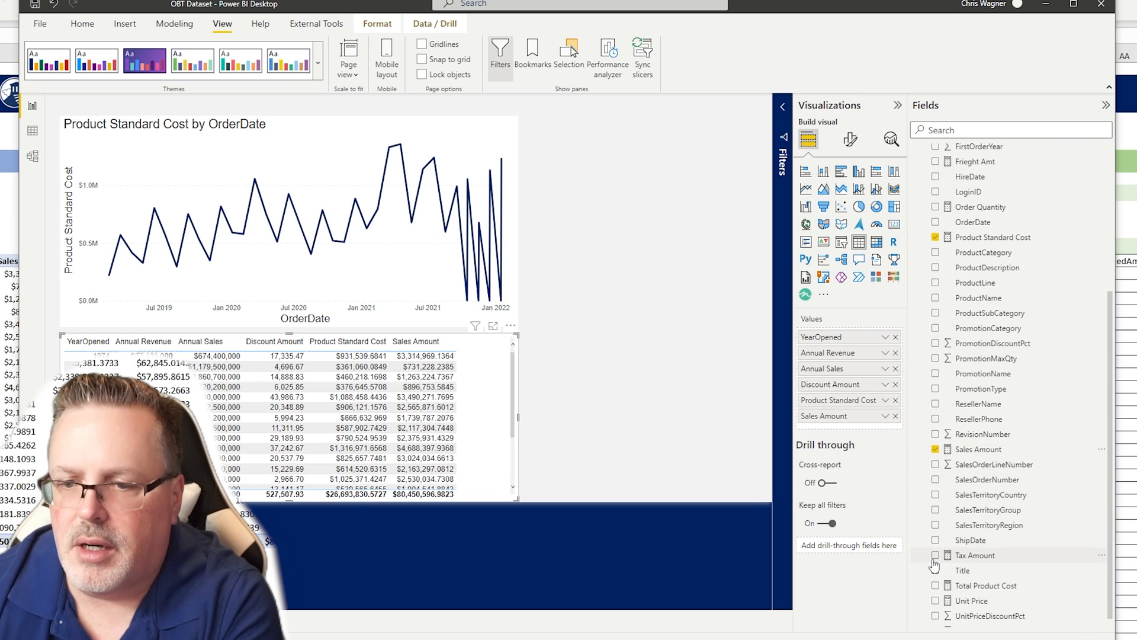
click(935, 557)
click(938, 588)
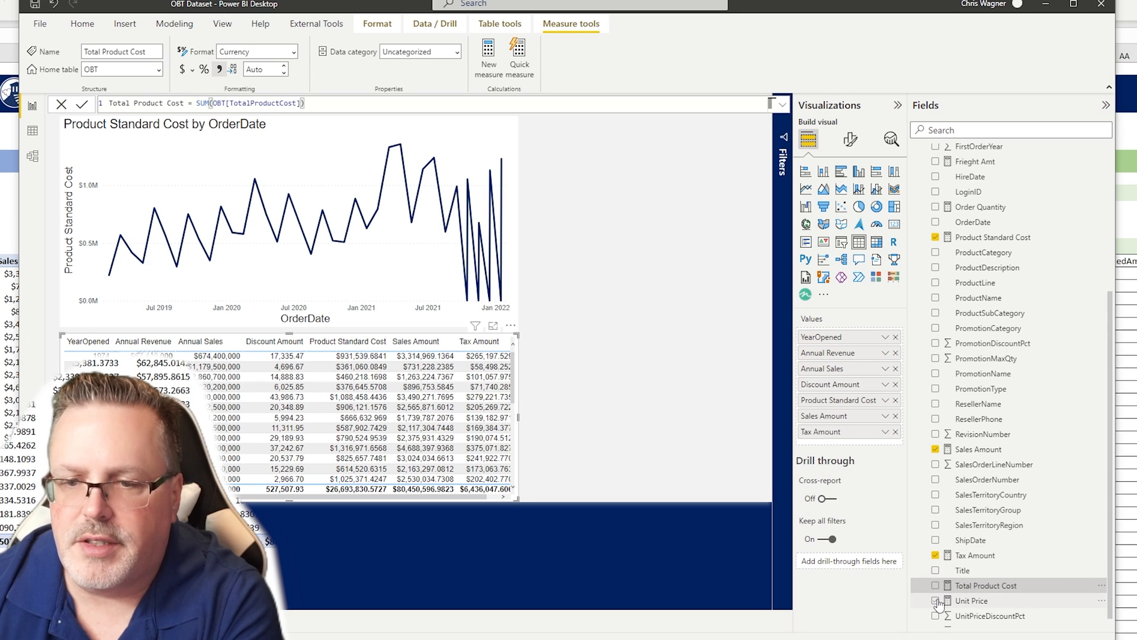
drag(519, 419, 707, 420)
click(936, 586)
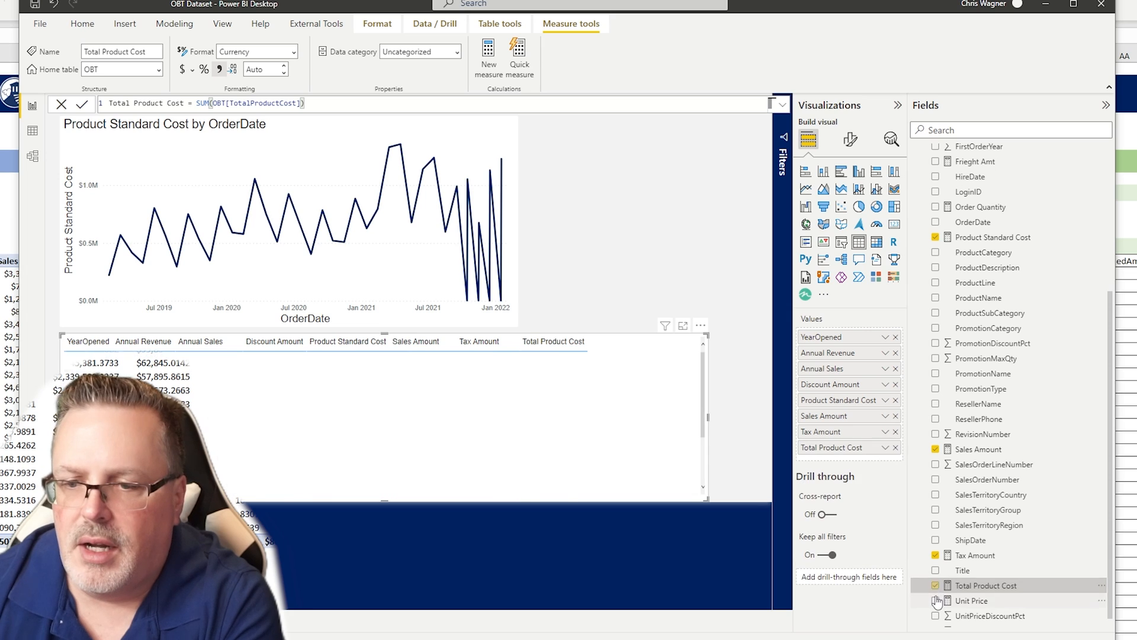
click(687, 292)
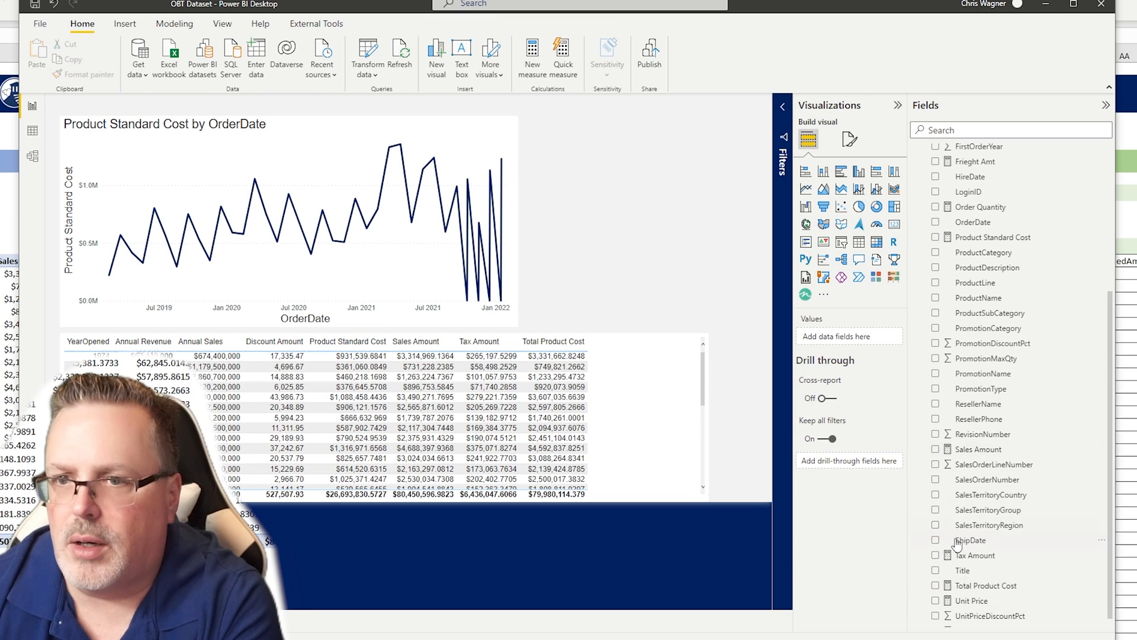
Add a Total Product Cost visual with YearOpened on its axis and change it to a stacked bar chart.
scroll(954, 539, down, 1)
click(936, 574)
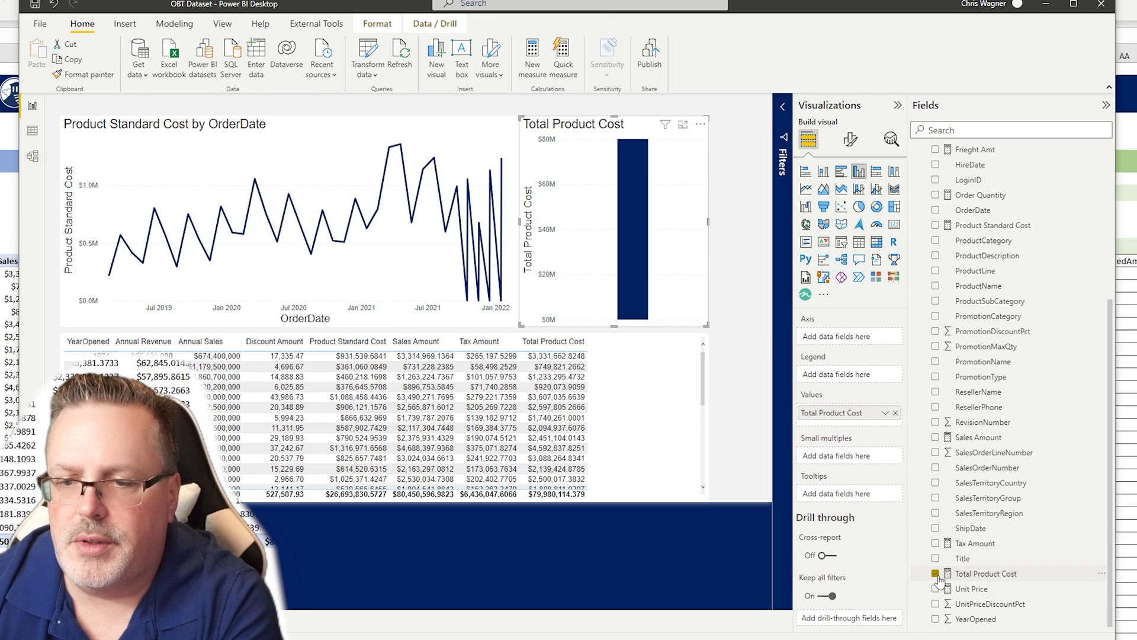
drag(959, 620, 847, 339)
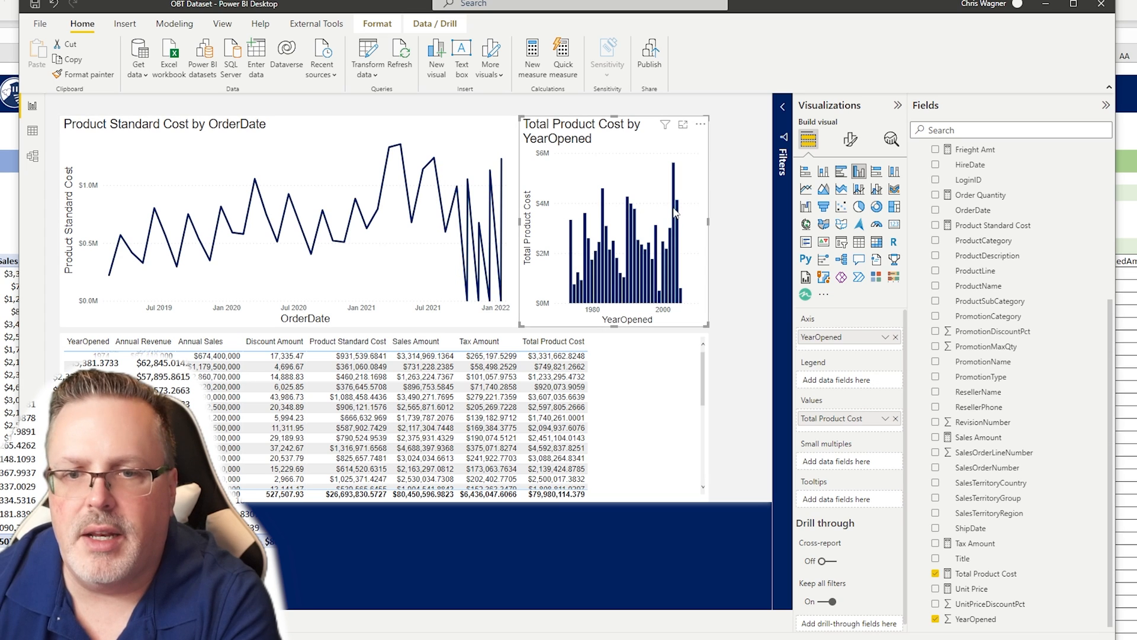
click(806, 173)
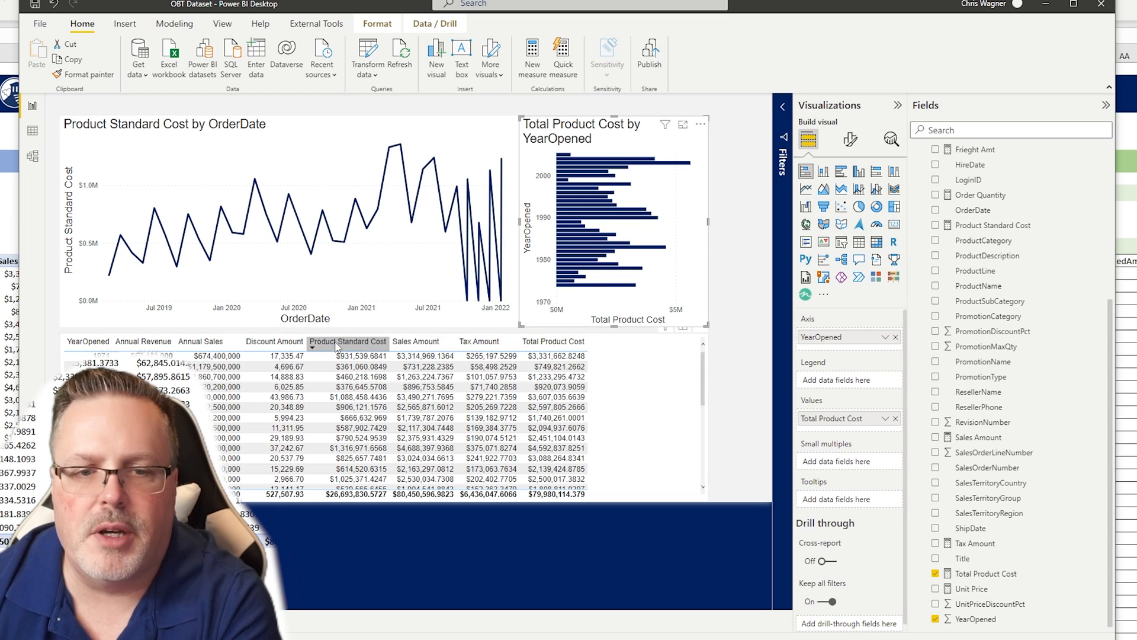
Narrow the table, then move the bar chart to the page's right edge, stretch it to nearly full page height and narrow it beside the table.
click(709, 420)
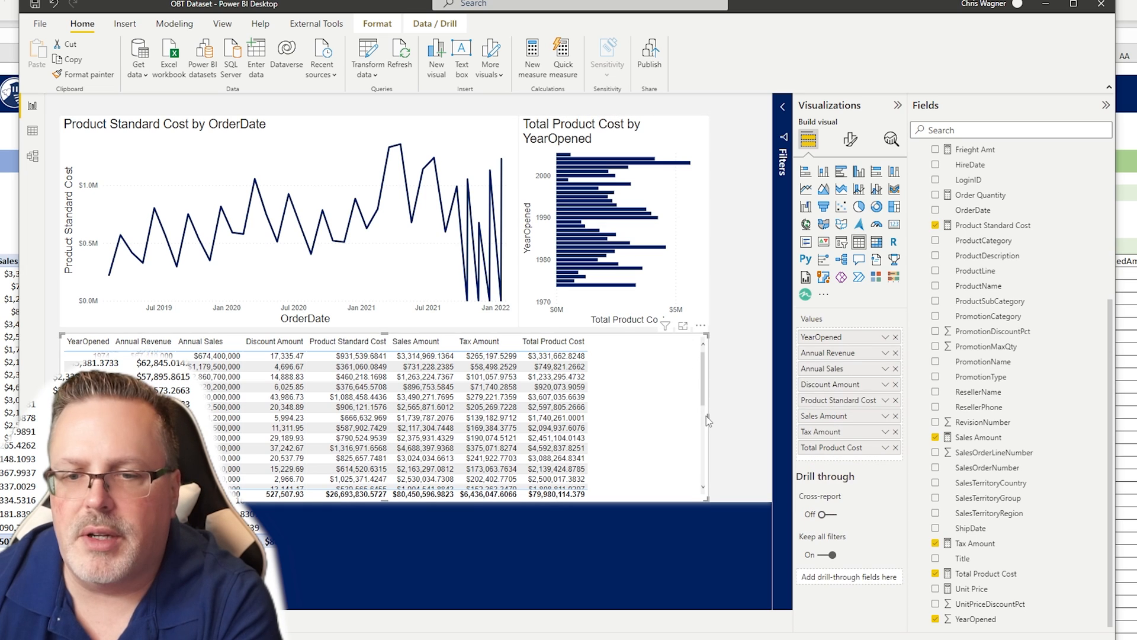
drag(709, 418, 605, 417)
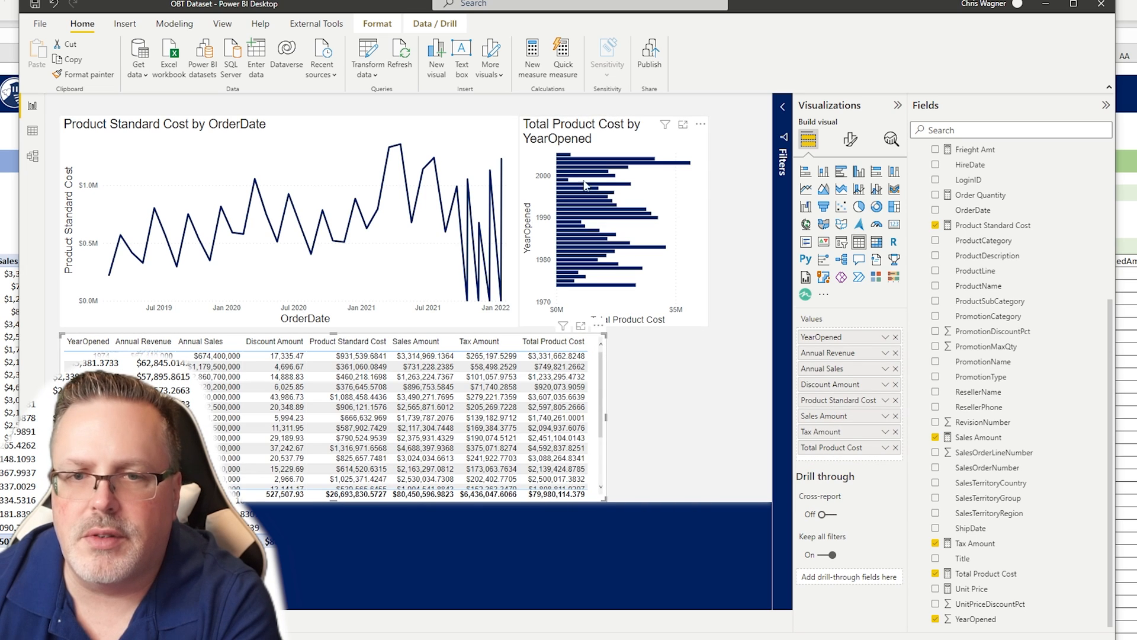
drag(566, 134, 620, 129)
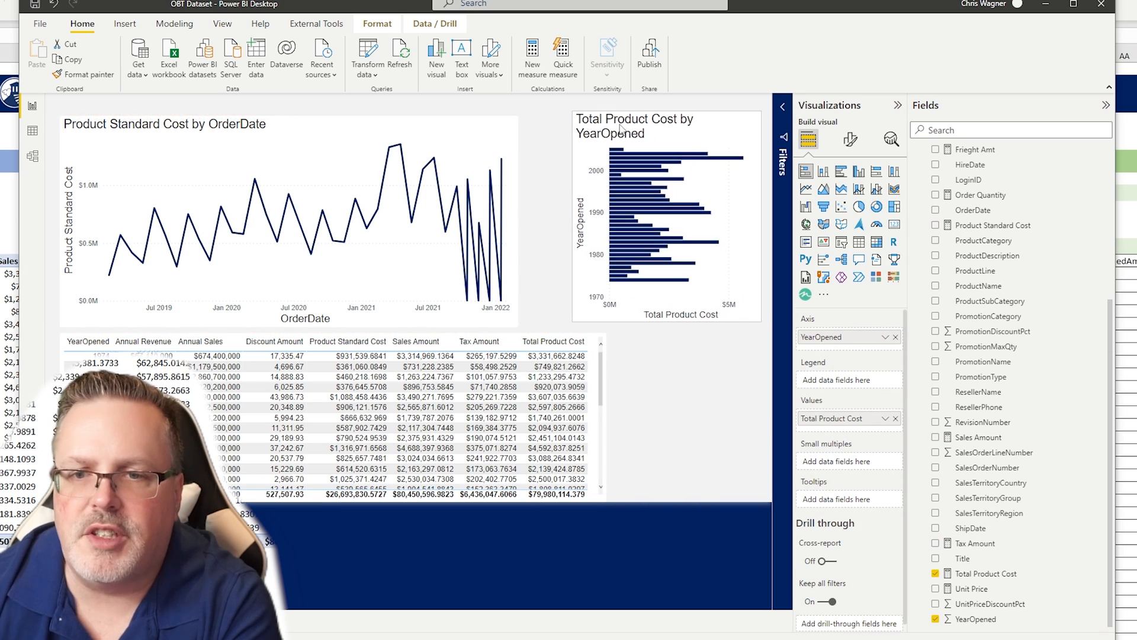
drag(667, 320, 666, 496)
drag(573, 350, 607, 311)
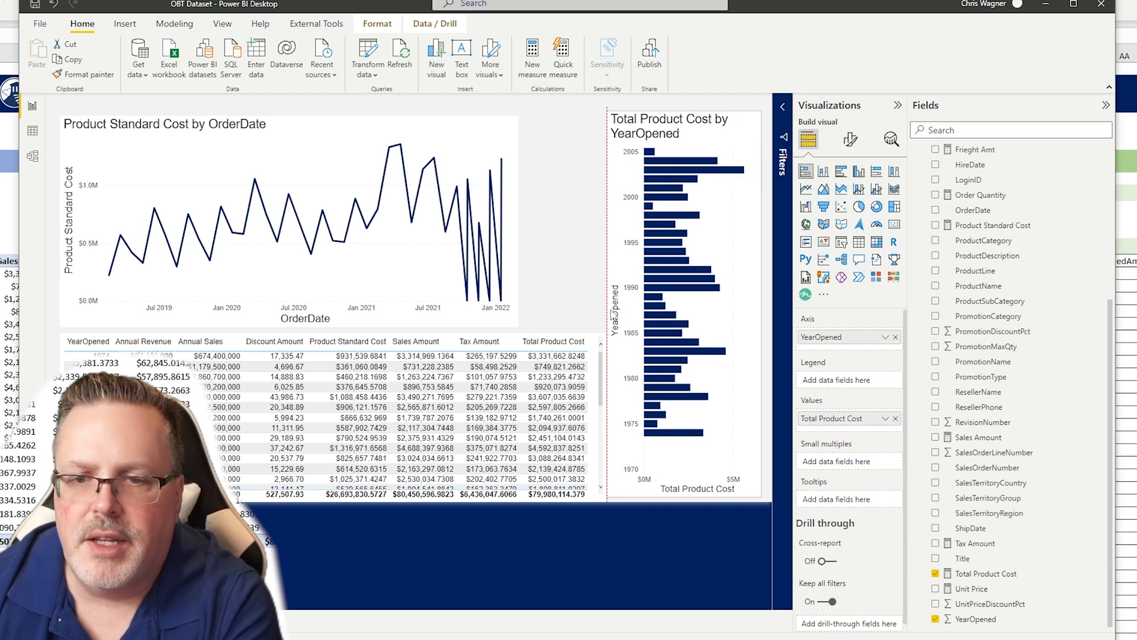
Widen the line chart toward the bar chart, sort the table by Total Product Cost descending, and narrow the table to the line chart's width.
click(516, 323)
drag(517, 326, 595, 325)
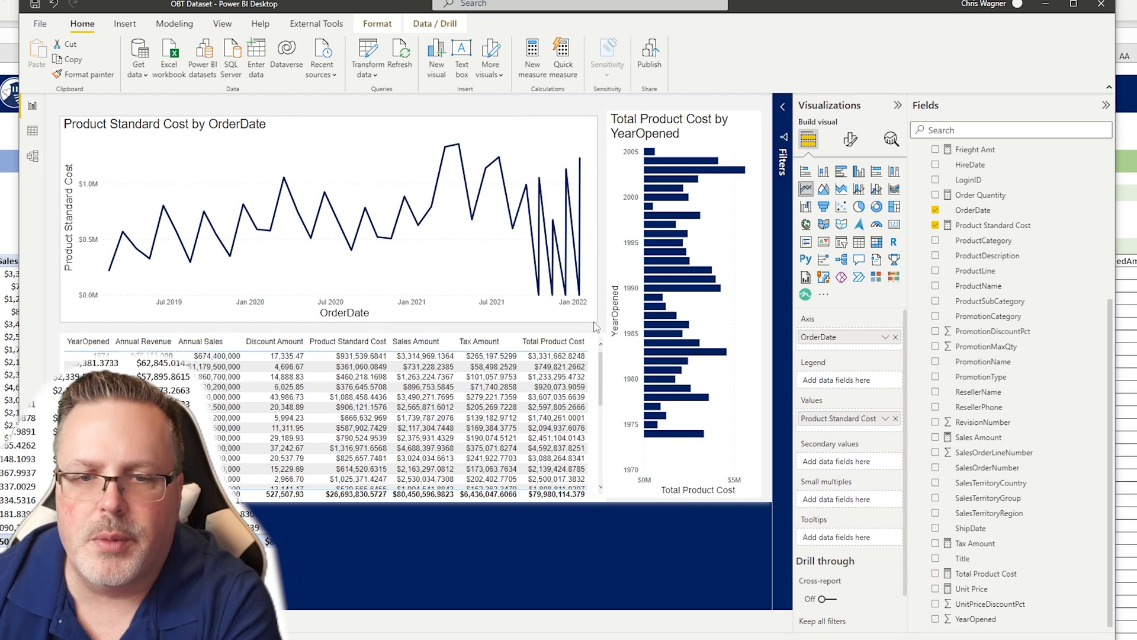
click(554, 341)
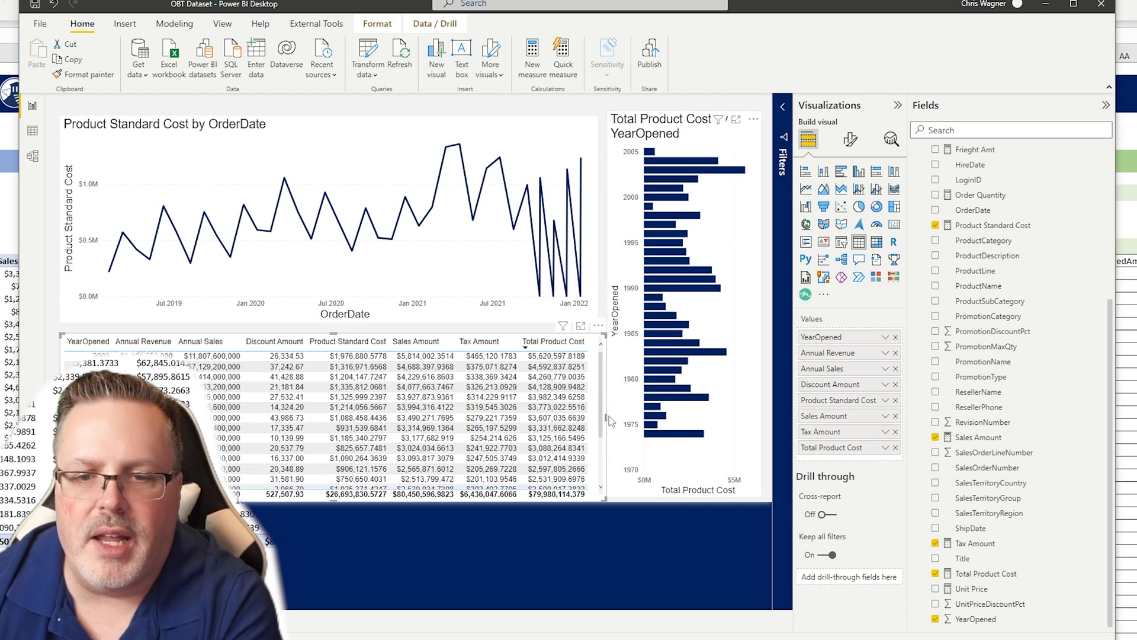
drag(607, 417, 596, 417)
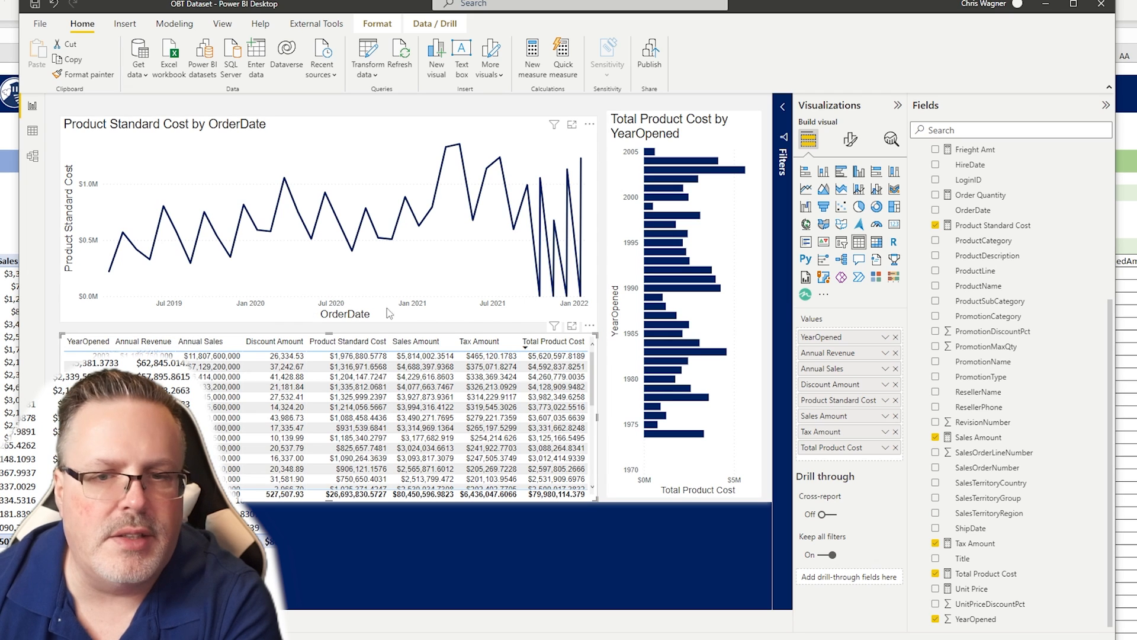
Move the line chart up to the page's top edge and shift the table up beneath it.
drag(347, 127, 347, 116)
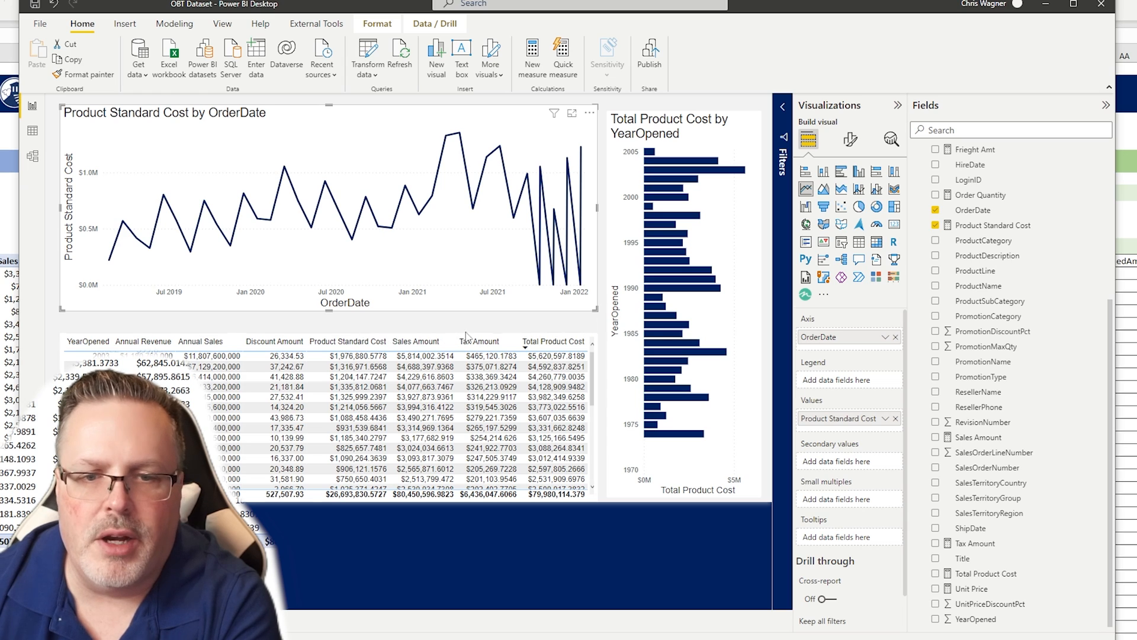
click(541, 332)
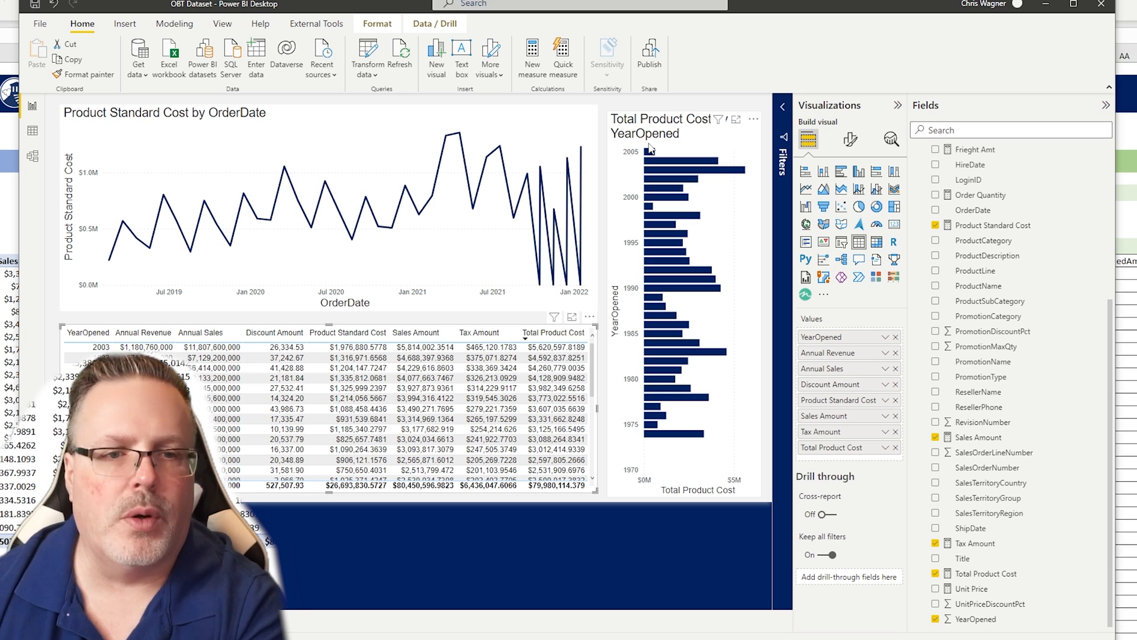
mouse_move(650, 237)
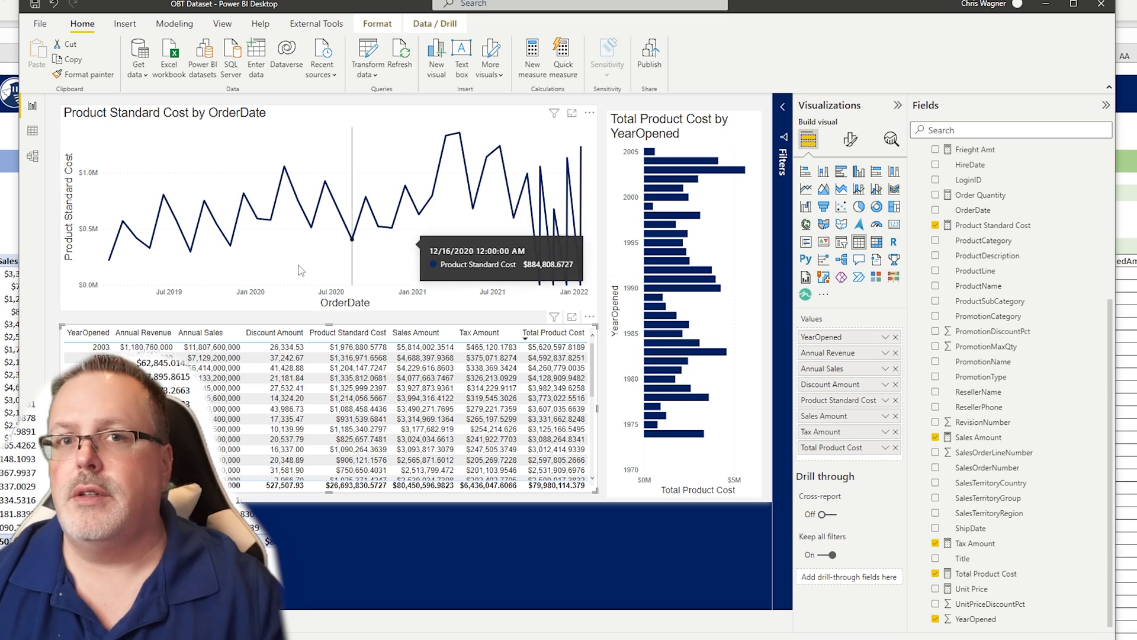
Look over the OBT table in the data view and the model view, and return to the report page.
click(35, 140)
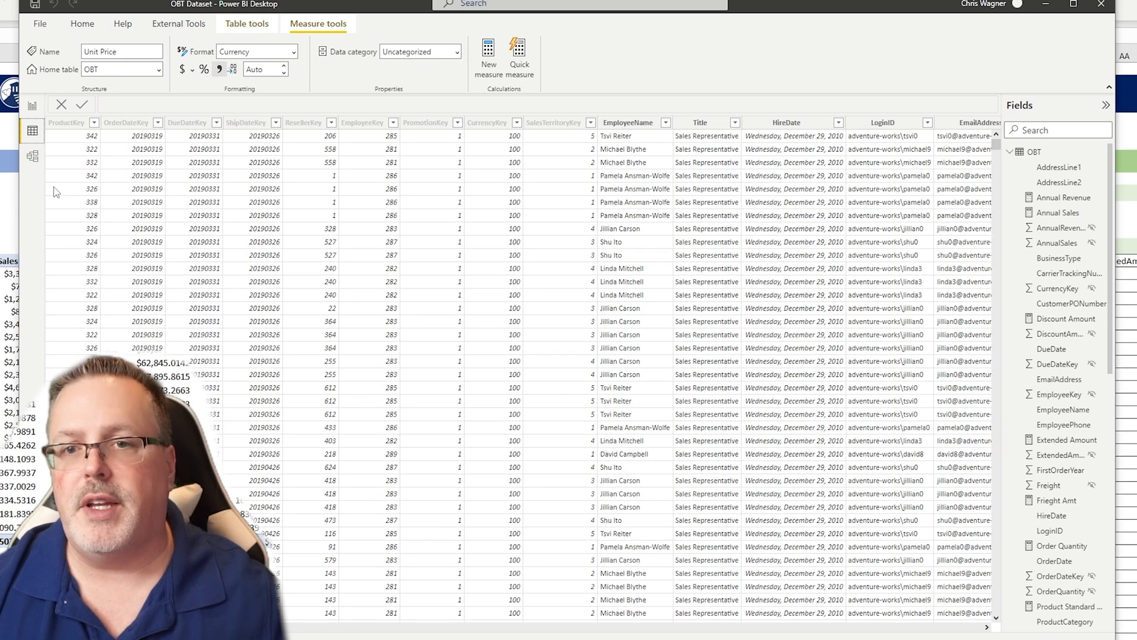
click(33, 157)
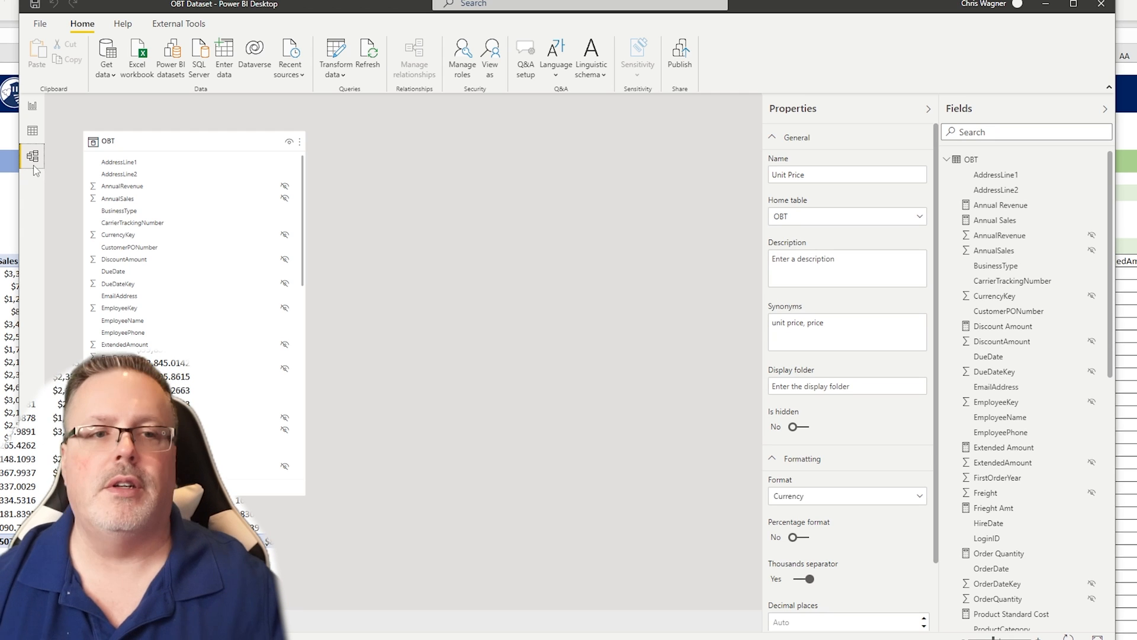
mouse_move(272, 143)
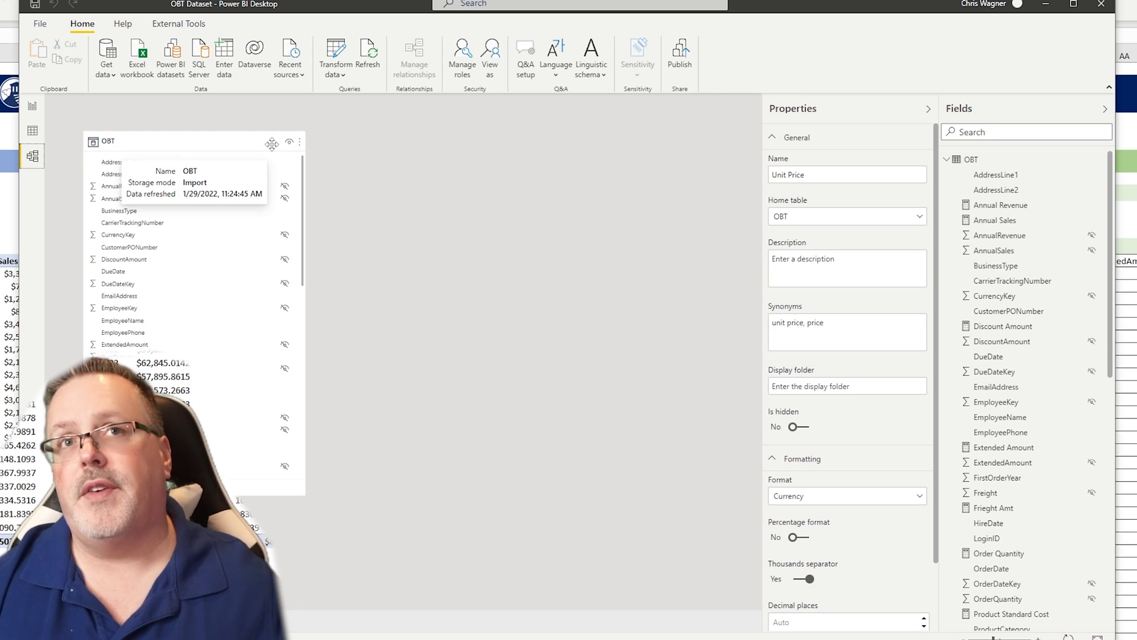
click(32, 106)
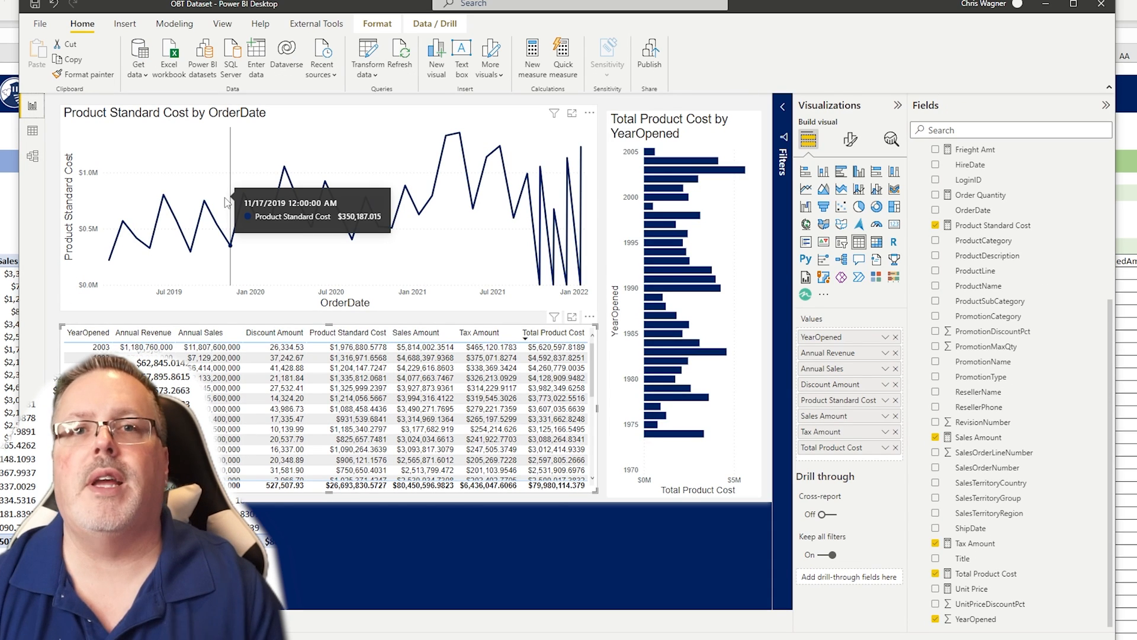